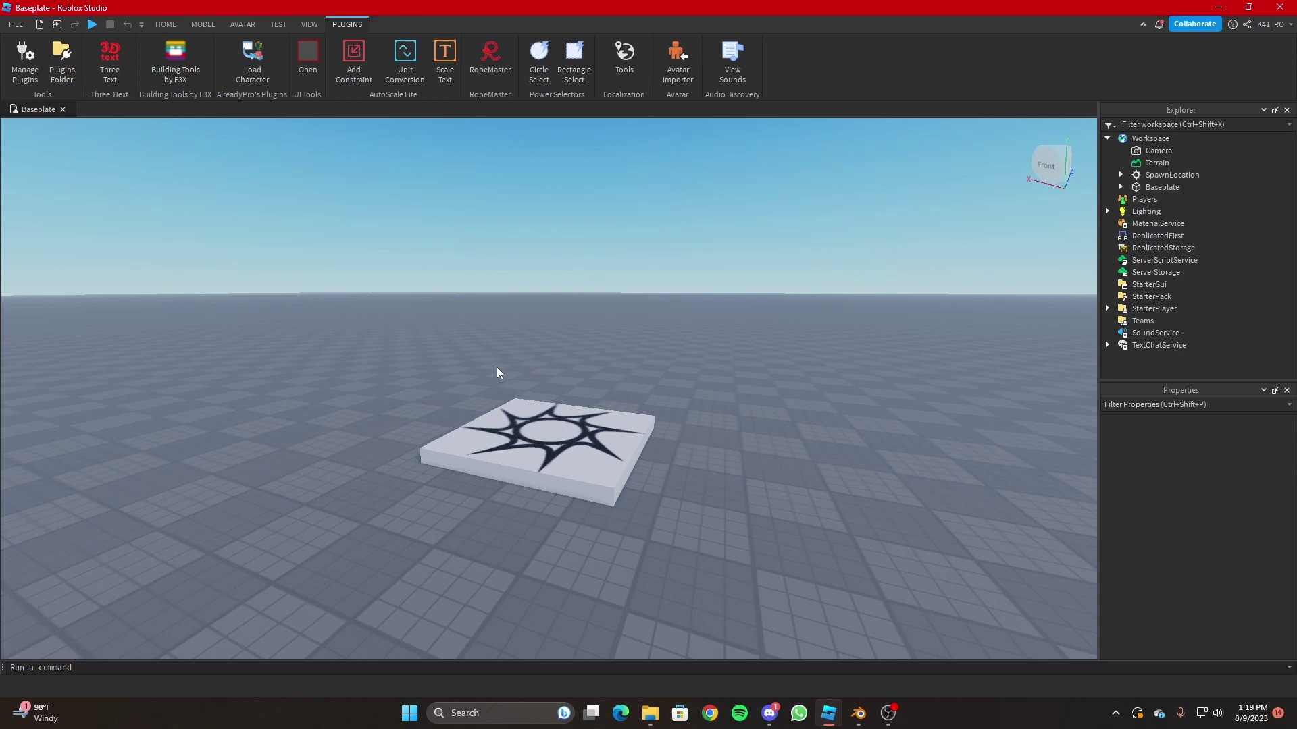
Delete the SpawnLocation from the baseplate and spawn the avatar for the account's username as R6 with Load Character.
left_click(537, 436)
key("Delete")
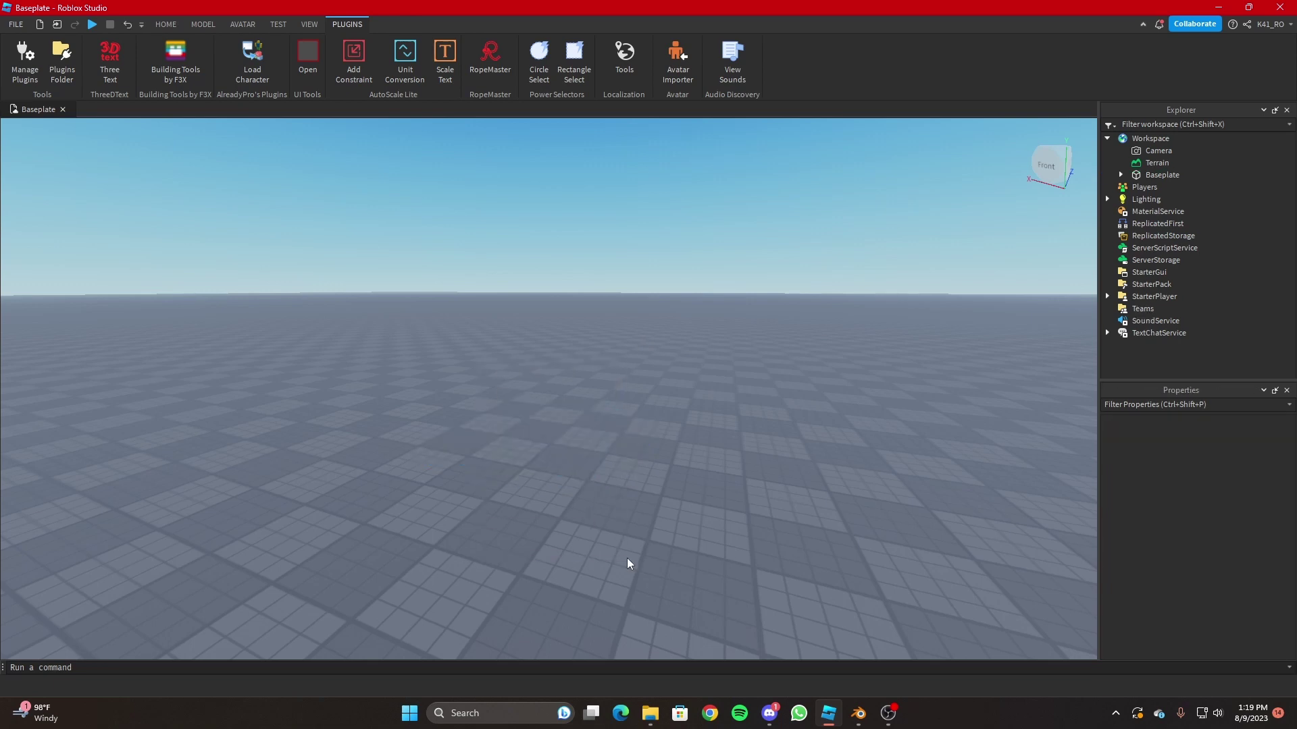
left_click(250, 65)
left_click_drag(338, 441, 258, 433)
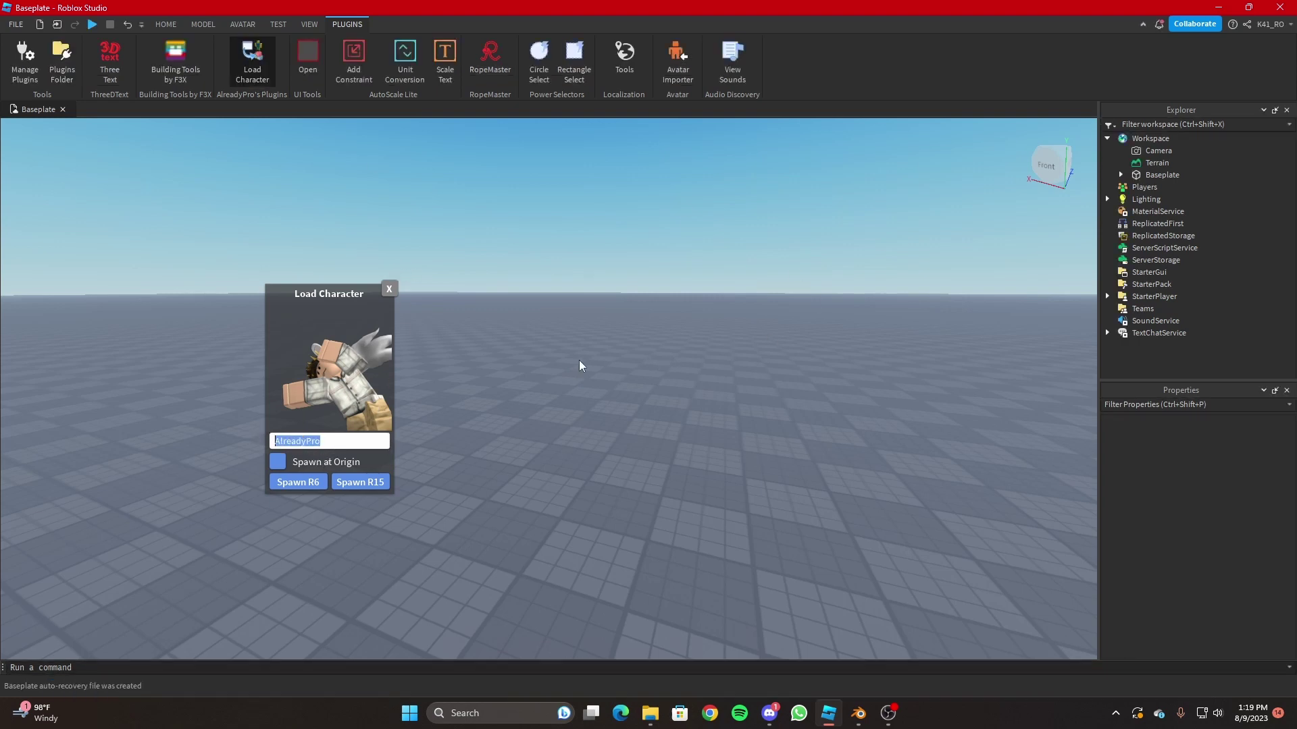
left_click(341, 441)
double_click(356, 439)
type("K41_RO")
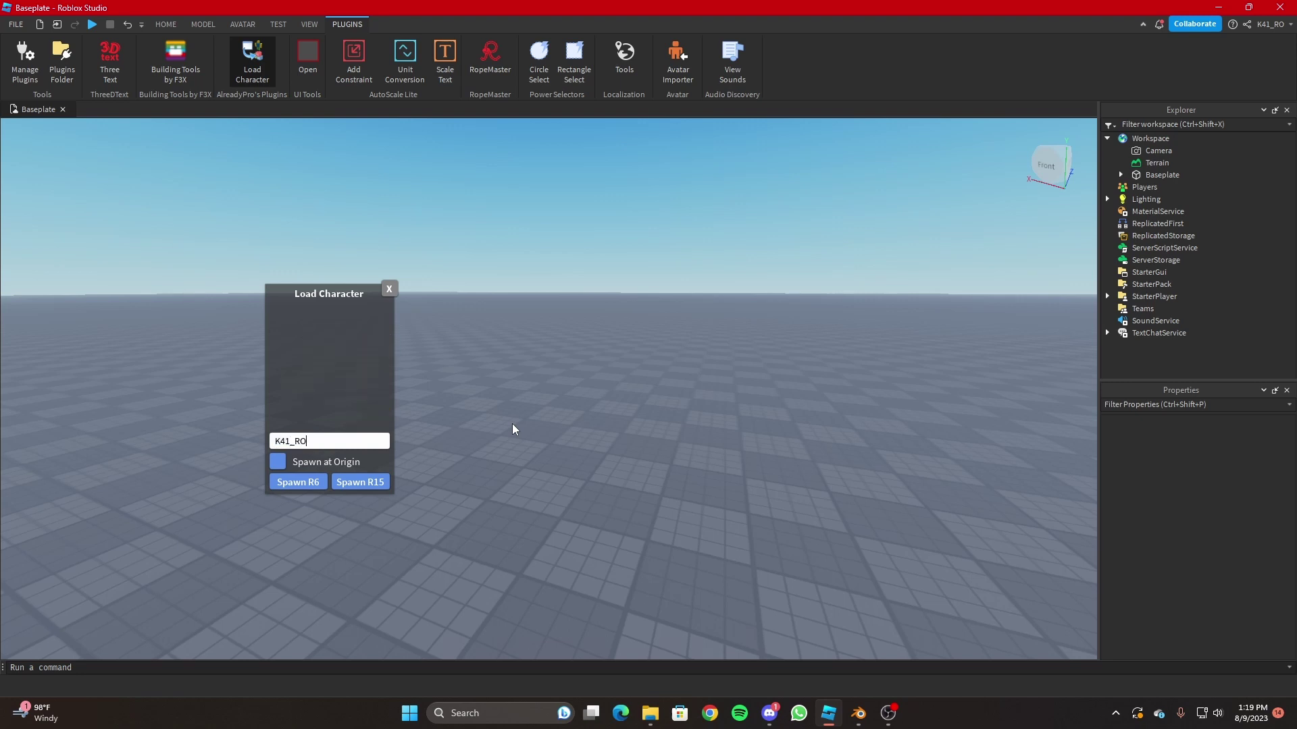
key("Return")
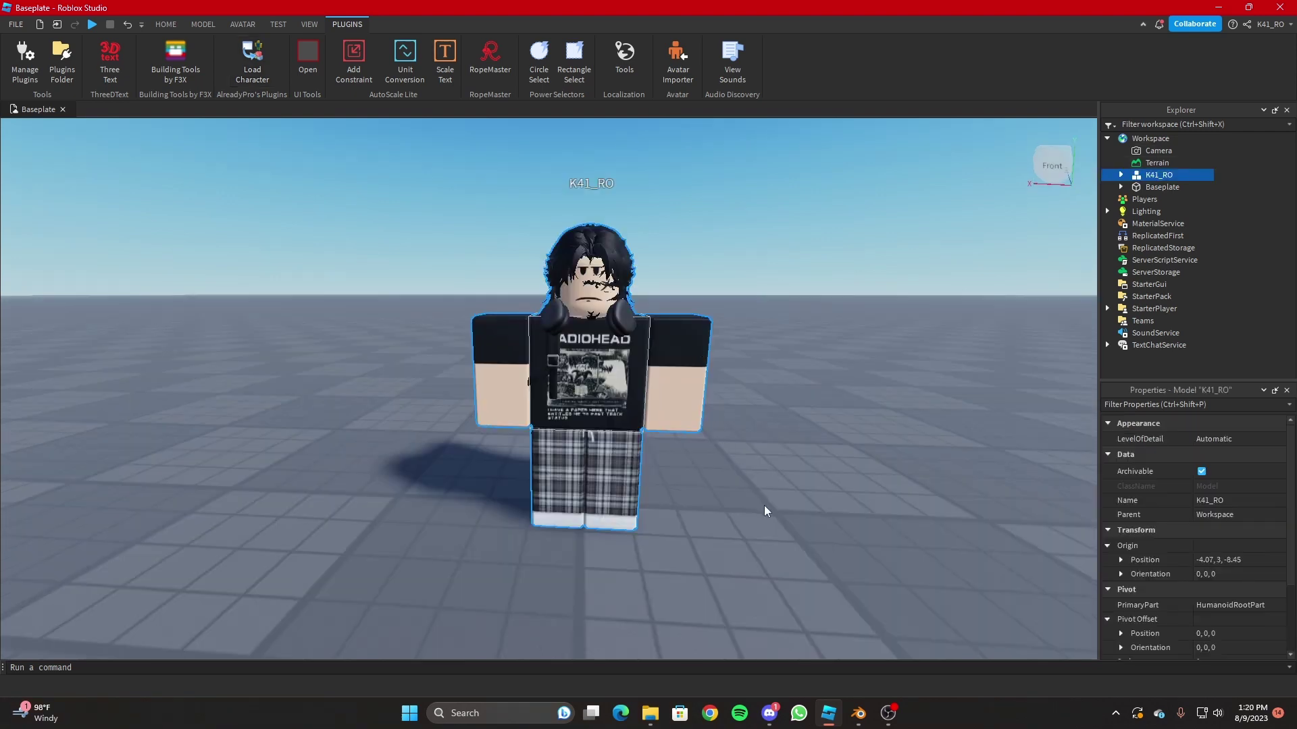
Start exporting the character model as an OBJ file and browse to Downloads > Blender Stuff > Roblox Characters.
right_click(1140, 178)
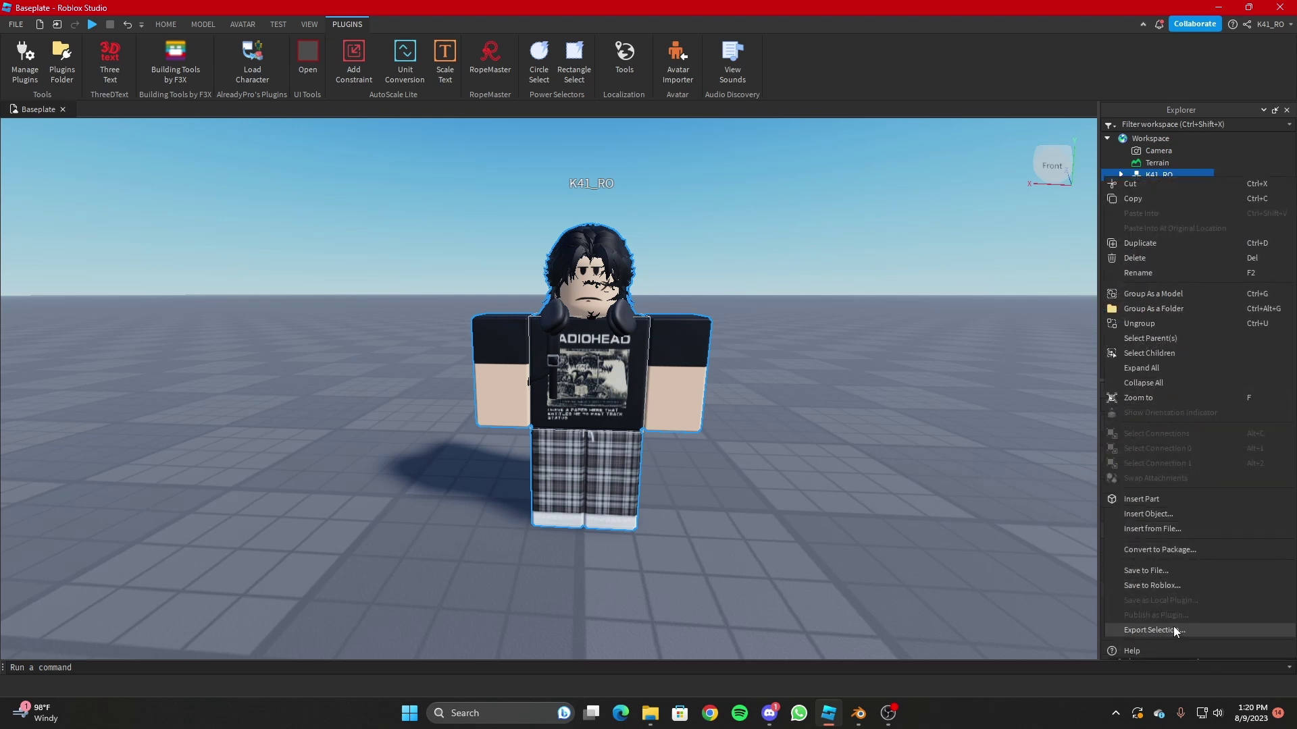
left_click(1193, 630)
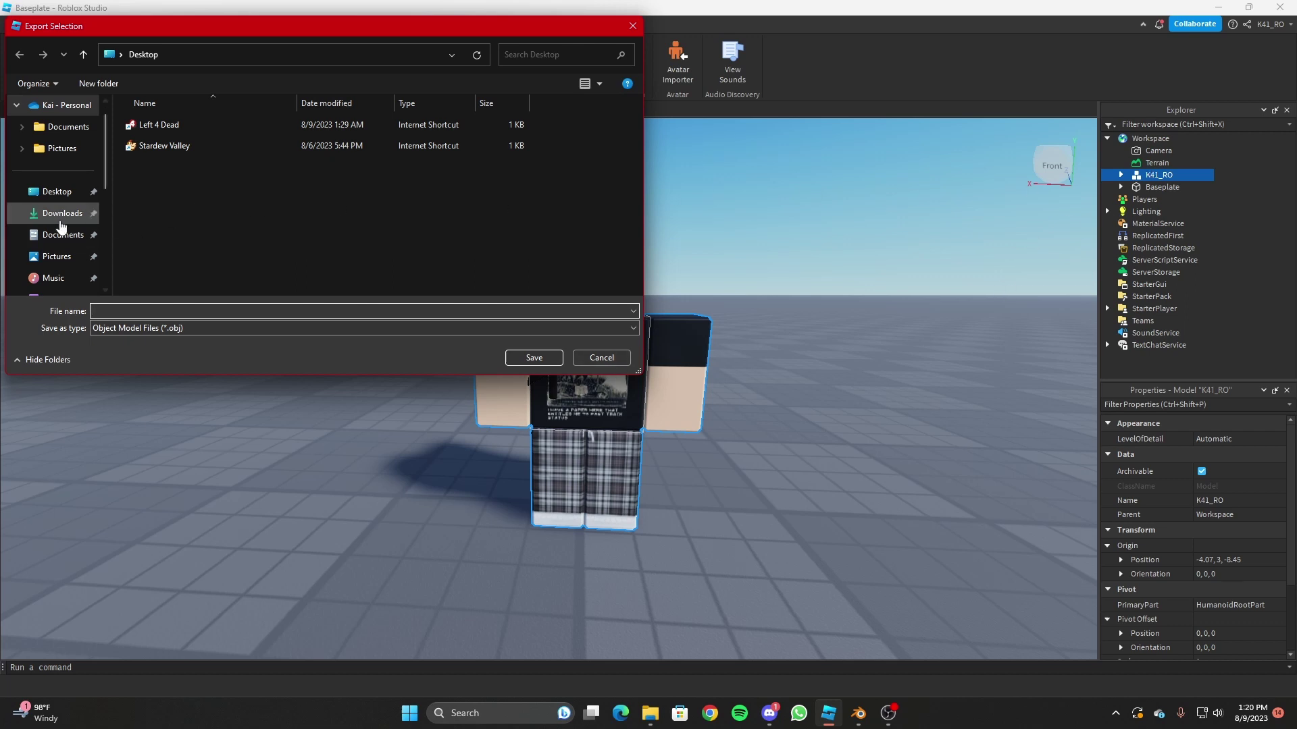
scroll(50, 216, "down", 1)
left_click(61, 192)
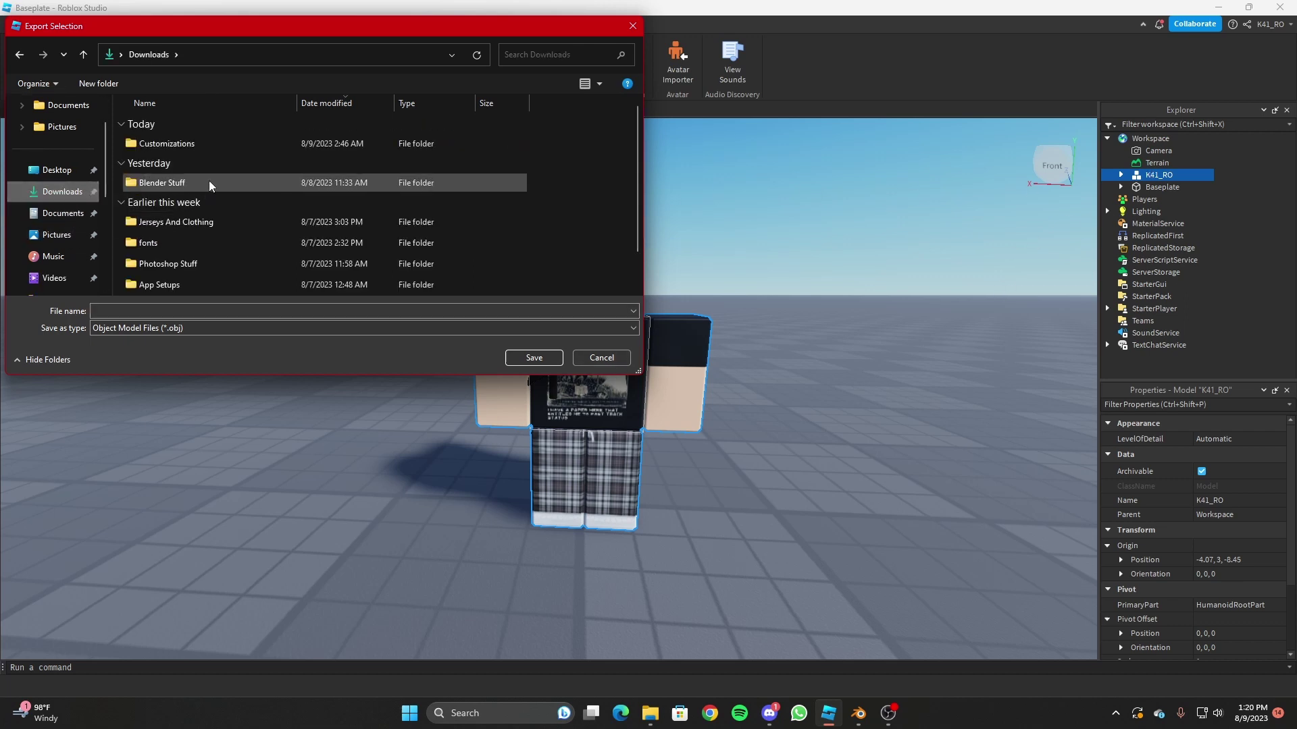
double_click(208, 182)
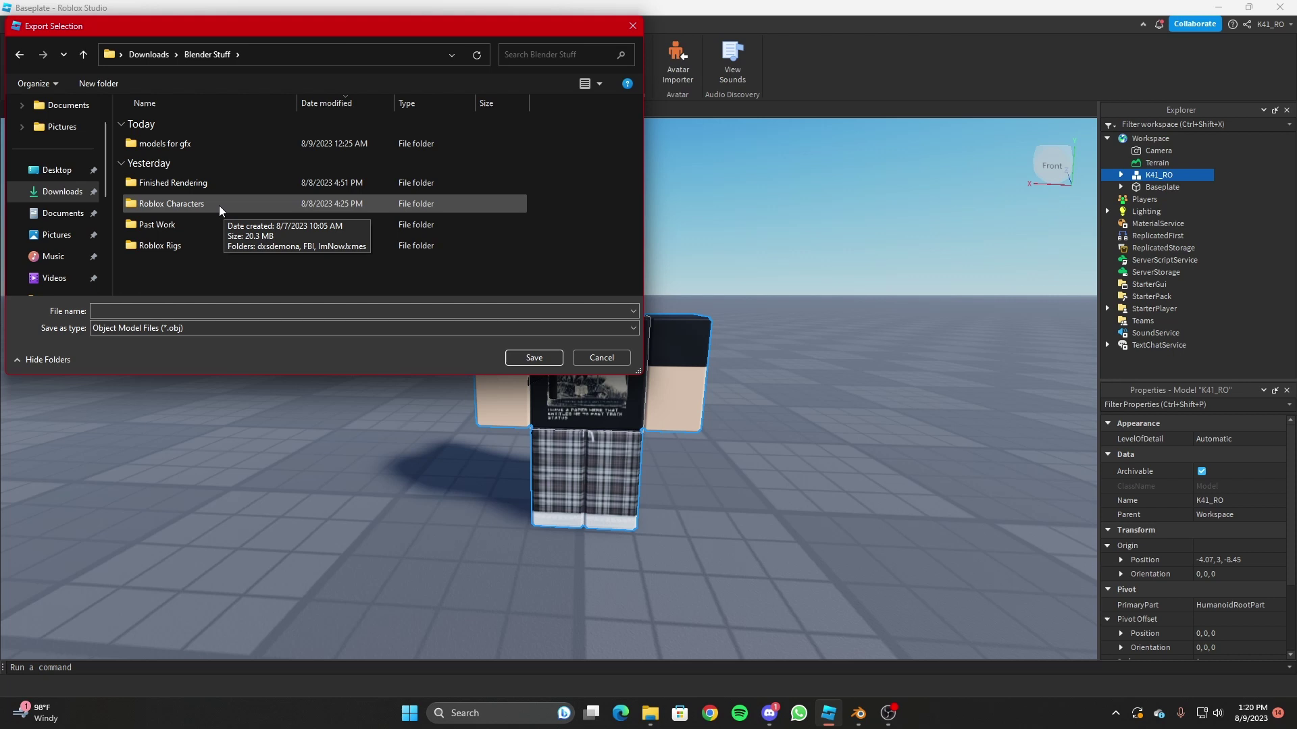
double_click(219, 205)
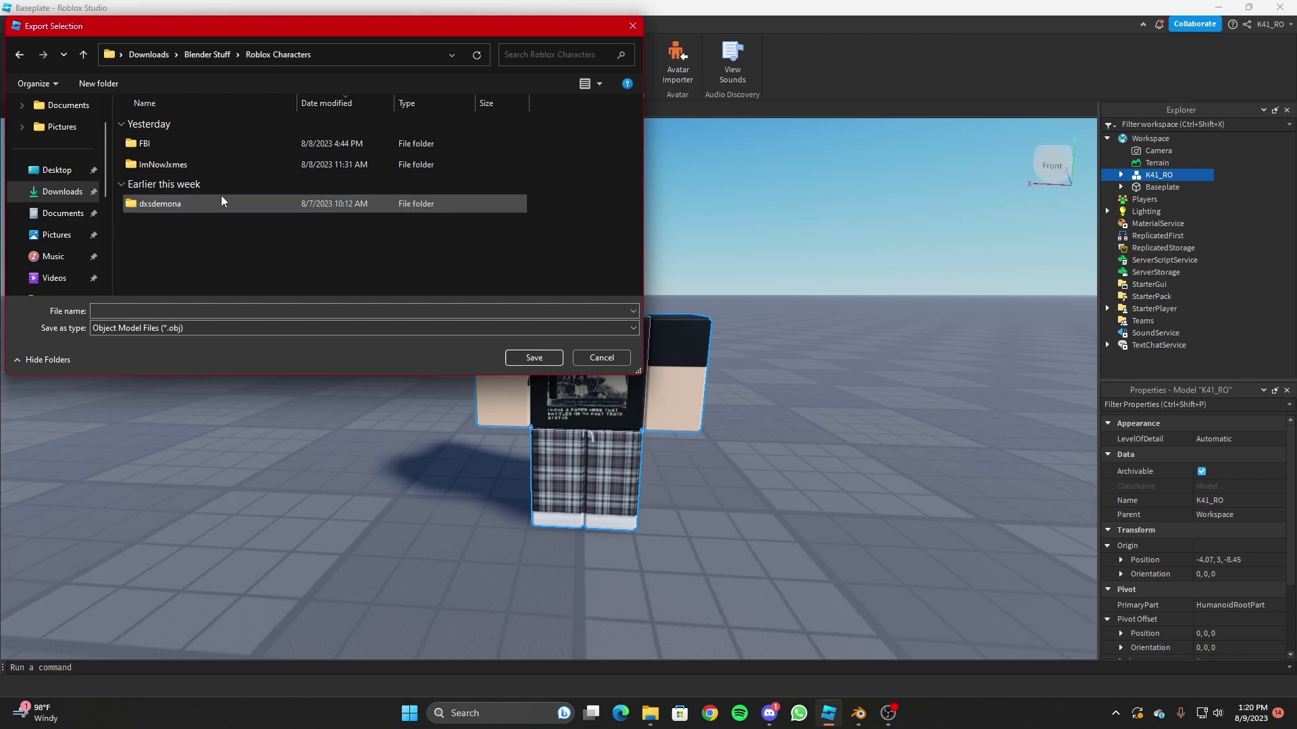
Create a new folder named after the character and save the OBJ export in it as Base.
right_click(215, 234)
mouse_move(270, 342)
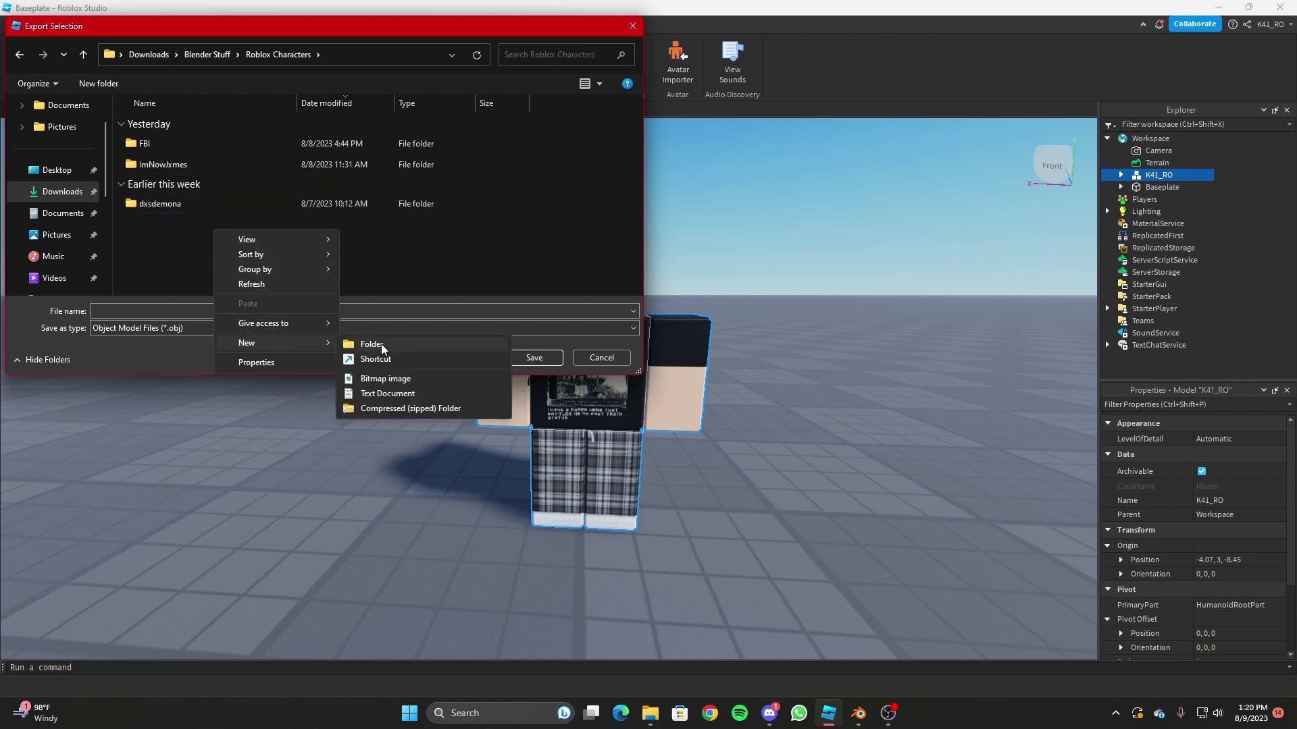
left_click(381, 345)
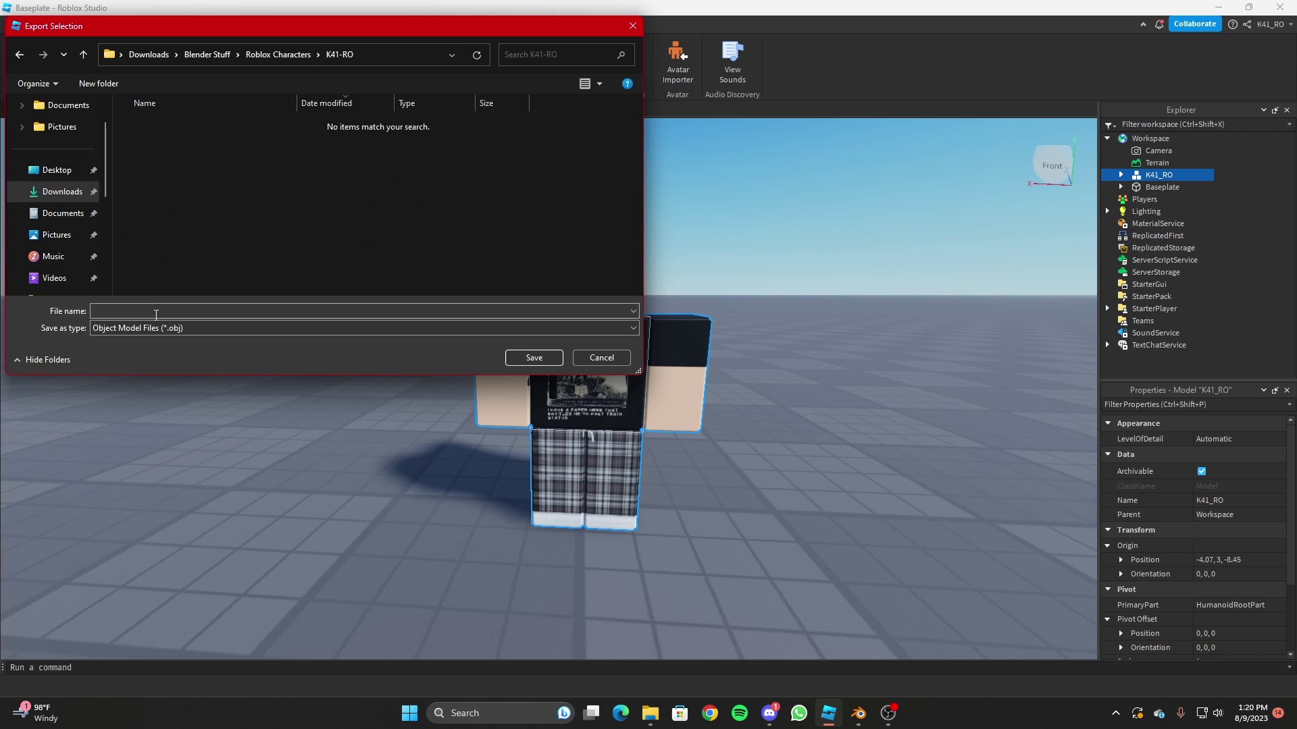
left_click(156, 315)
type("Texture")
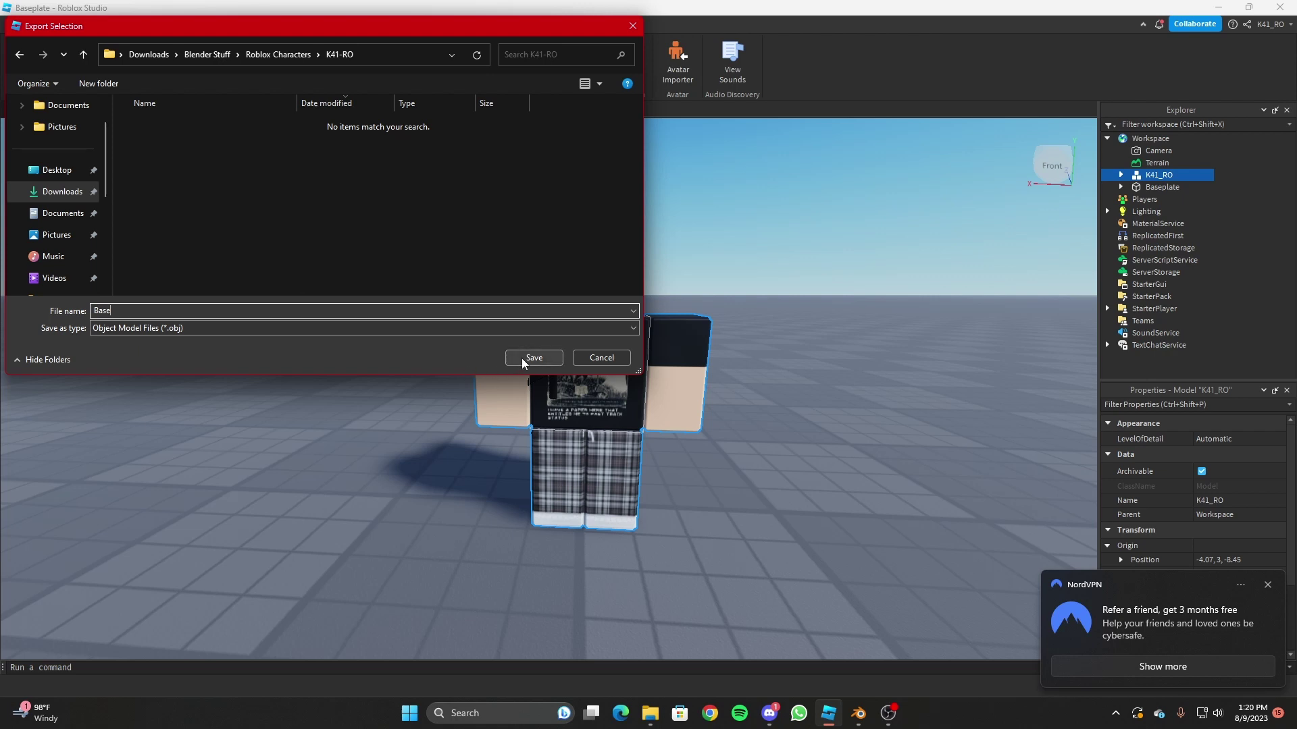
left_click(534, 358)
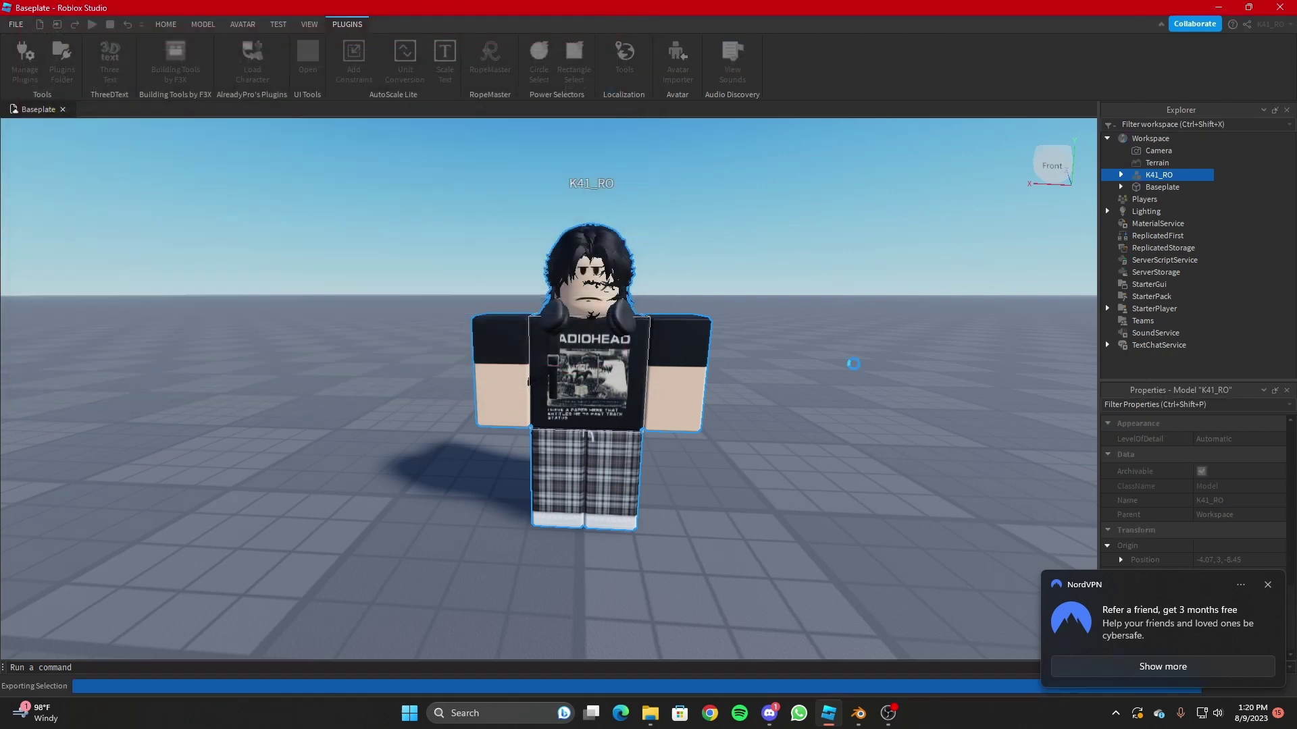
Expand the character model in the hierarchy and examine its worn accessories from several angles.
left_click(1121, 174)
right_click_drag(799, 255, 853, 275)
left_click(805, 258)
key("a")
scroll(853, 274, "up", 3)
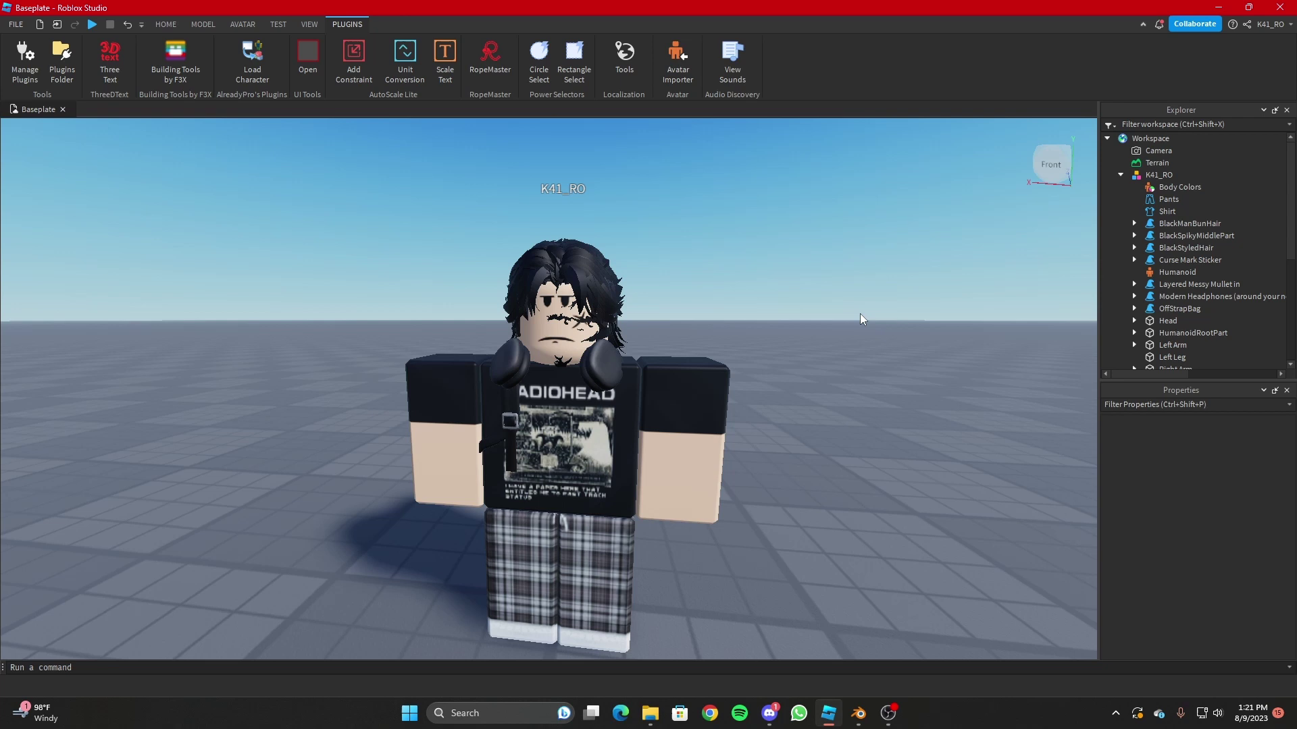
right_click_drag(834, 342, 833, 342)
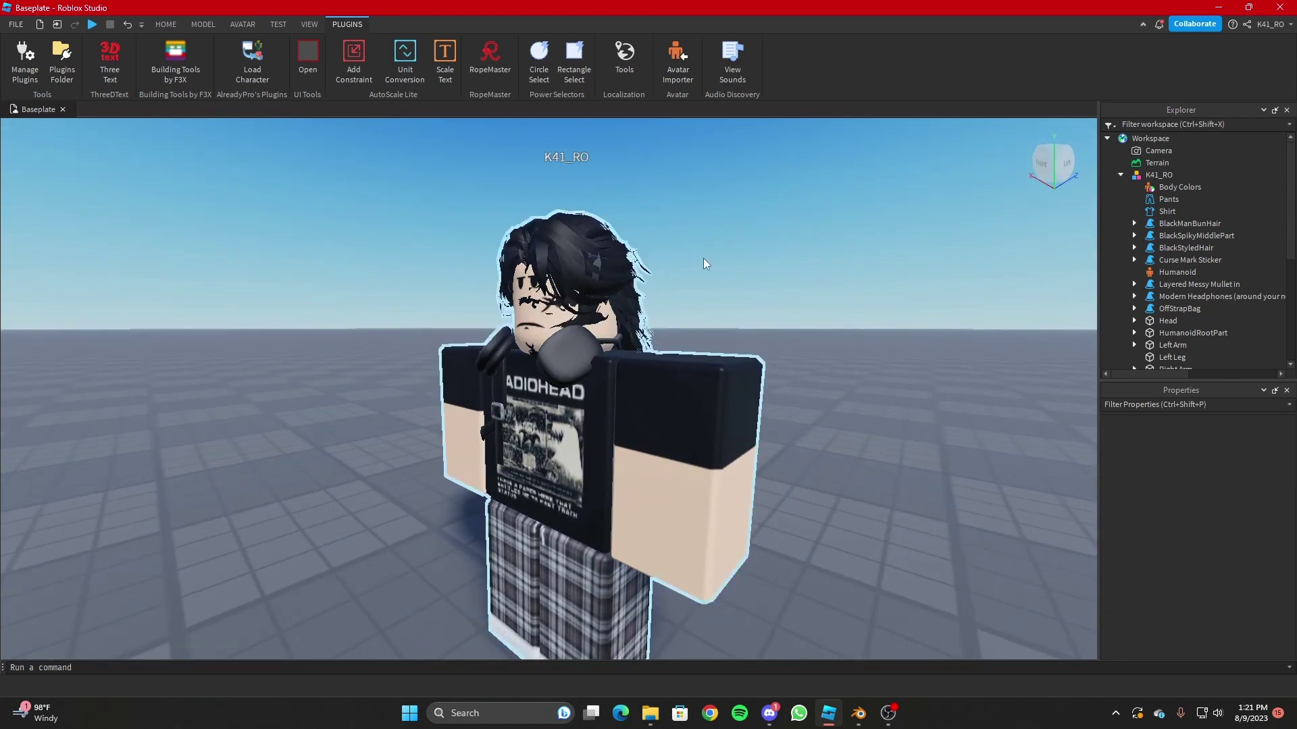
right_click_drag(835, 289, 836, 289)
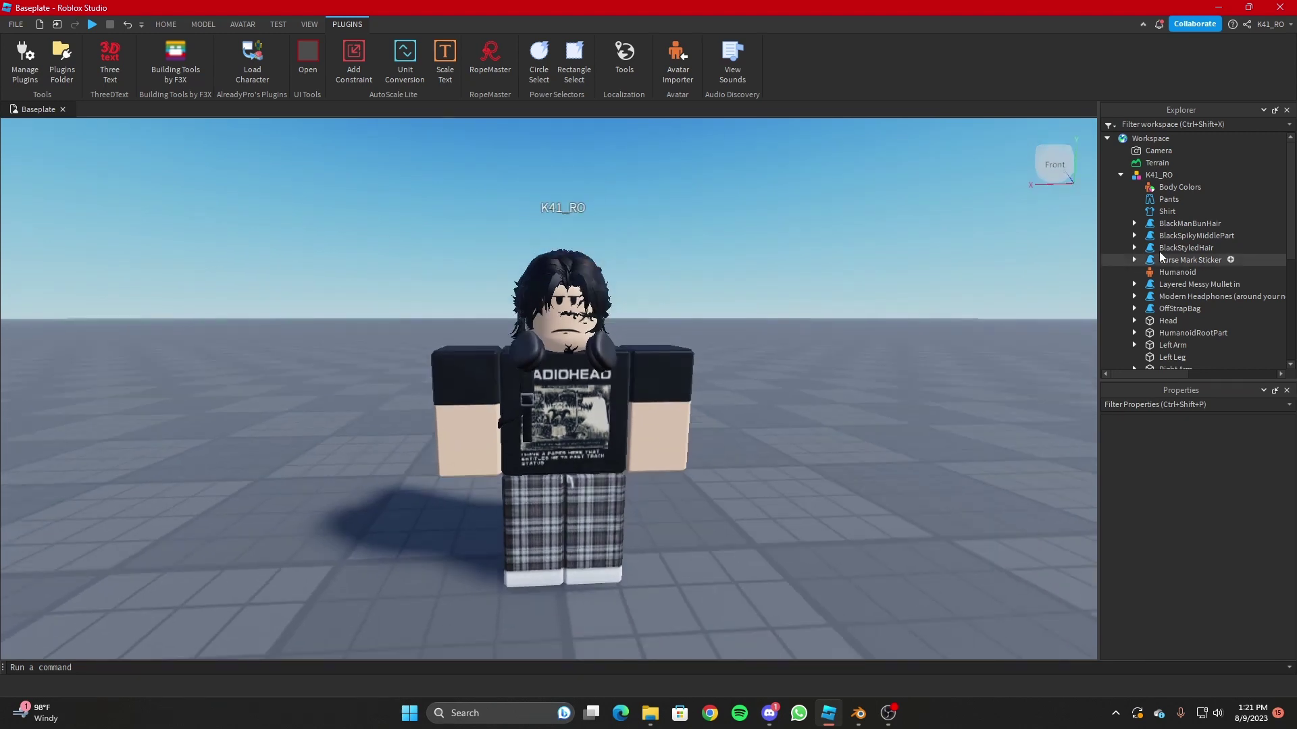
Export the hair accessories, Curse Mark Sticker, Layered Messy Mullet and Modern Headphones together as an OBJ file named Hats.
left_click(1170, 227)
left_click(1174, 261, "shift")
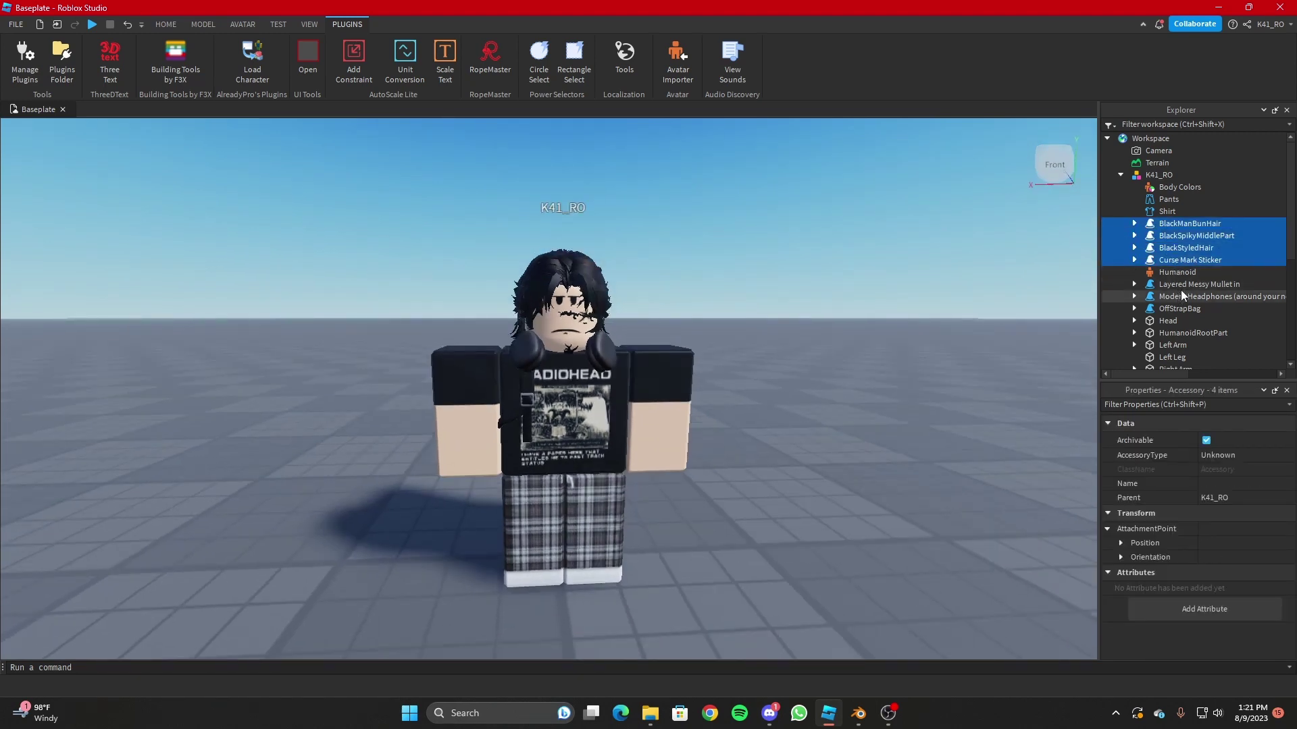
left_click(1180, 284, "ctrl")
left_click(1190, 297, "ctrl")
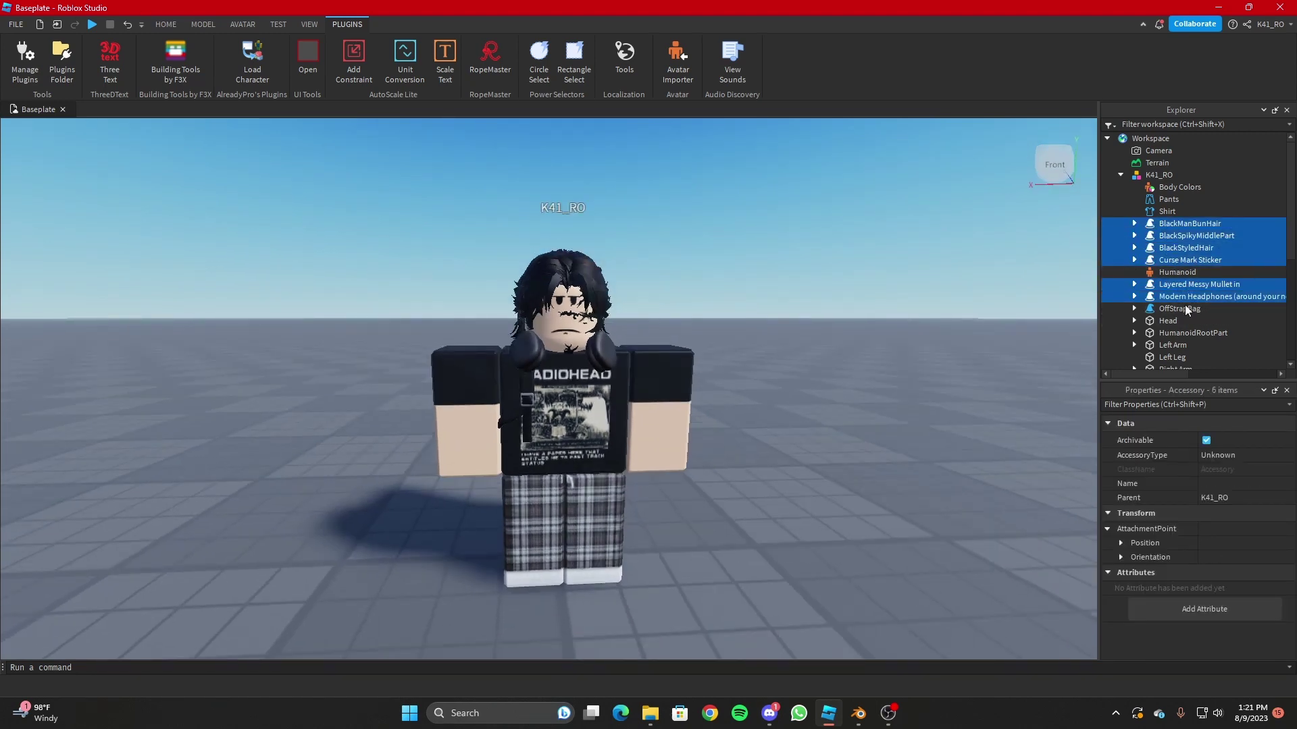
right_click(1154, 238)
left_click(1158, 670)
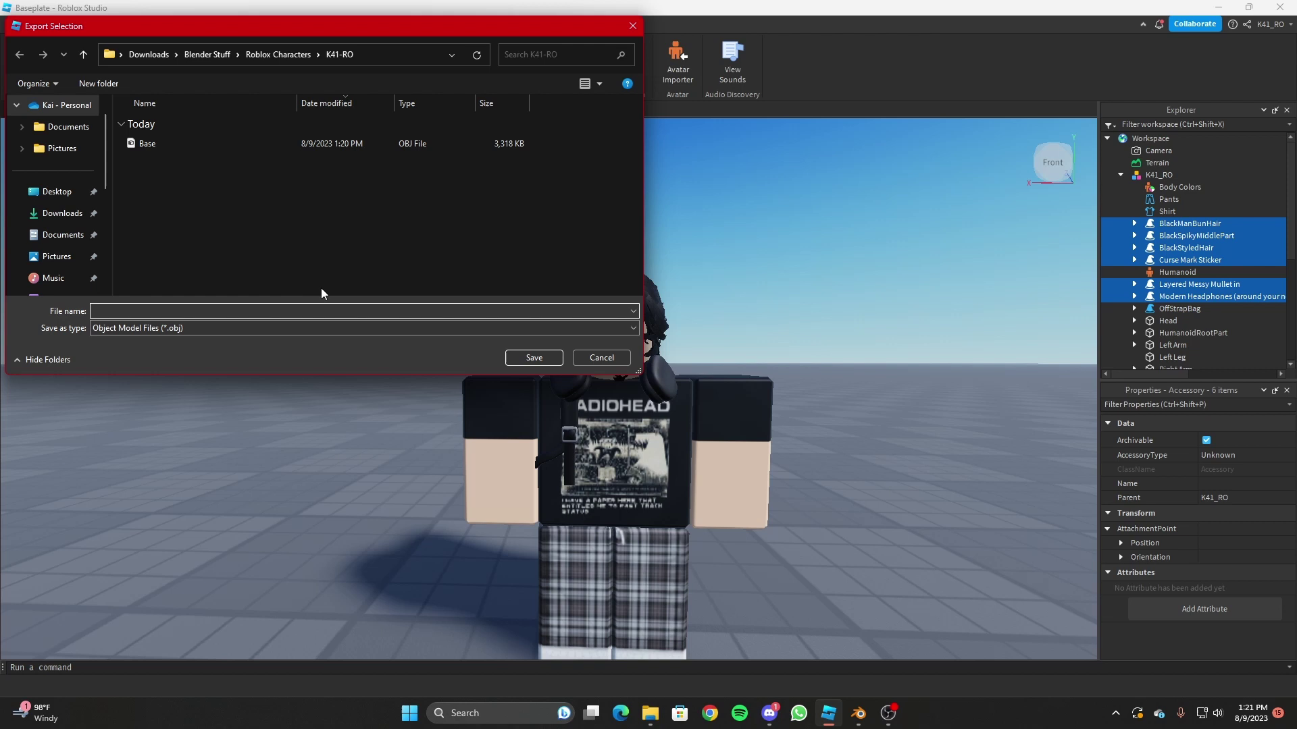
type("Hats")
left_click(546, 356)
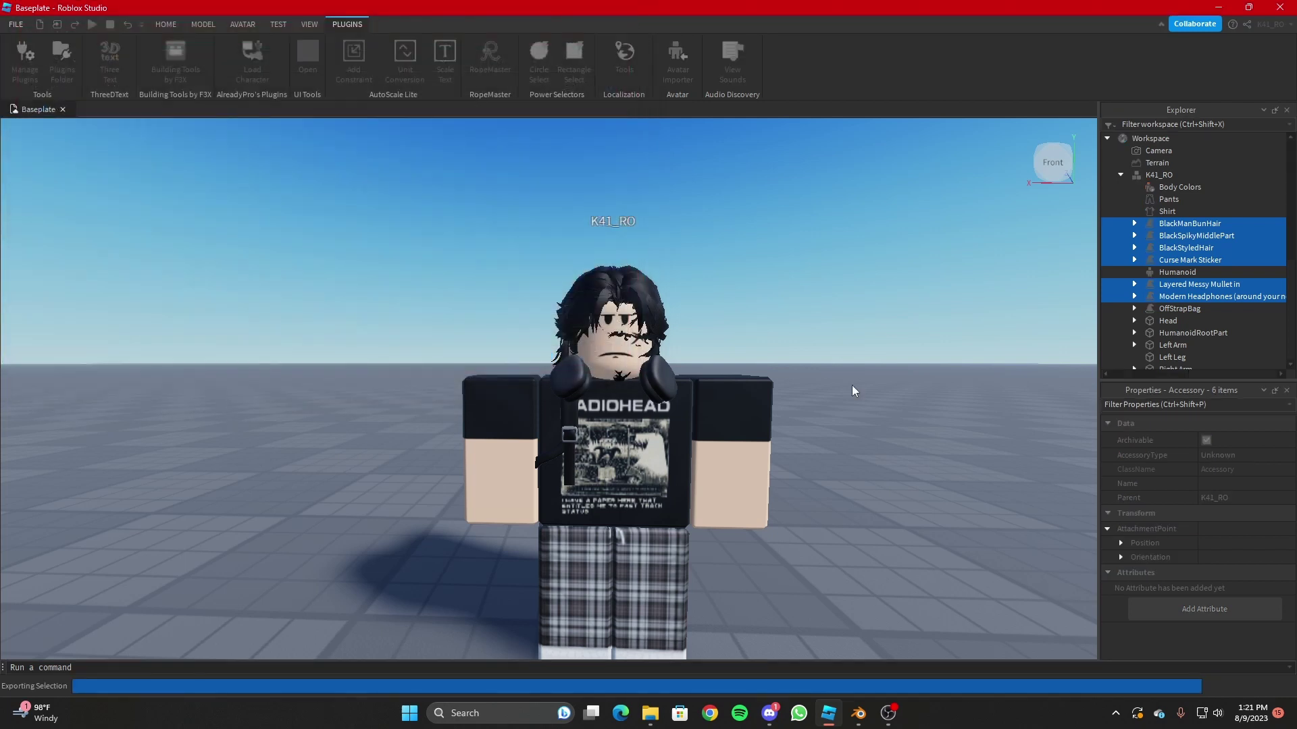
Export the OffStrapBag accessory on its own as an OBJ file named Back in the character's folder.
left_click(1167, 310)
right_click_drag(907, 348, 907, 347)
key("w")
key("a")
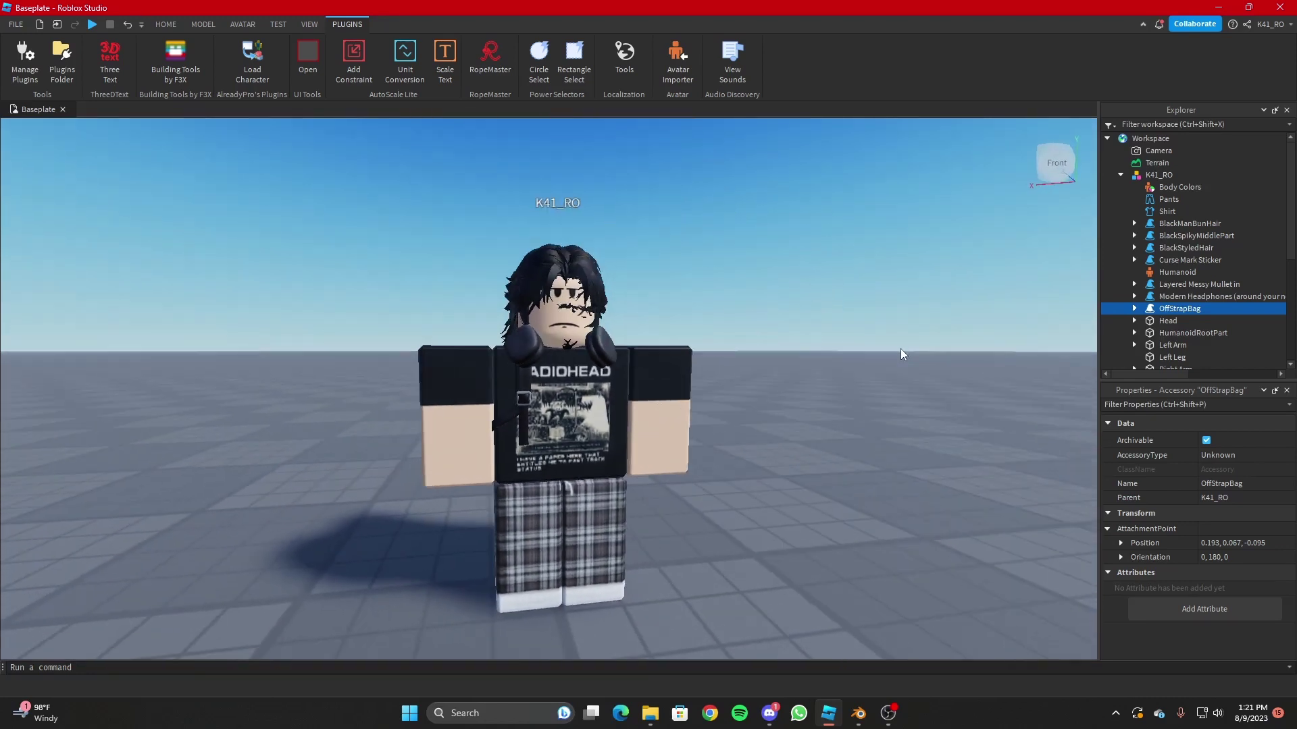
right_click(1175, 319)
left_click(1169, 455)
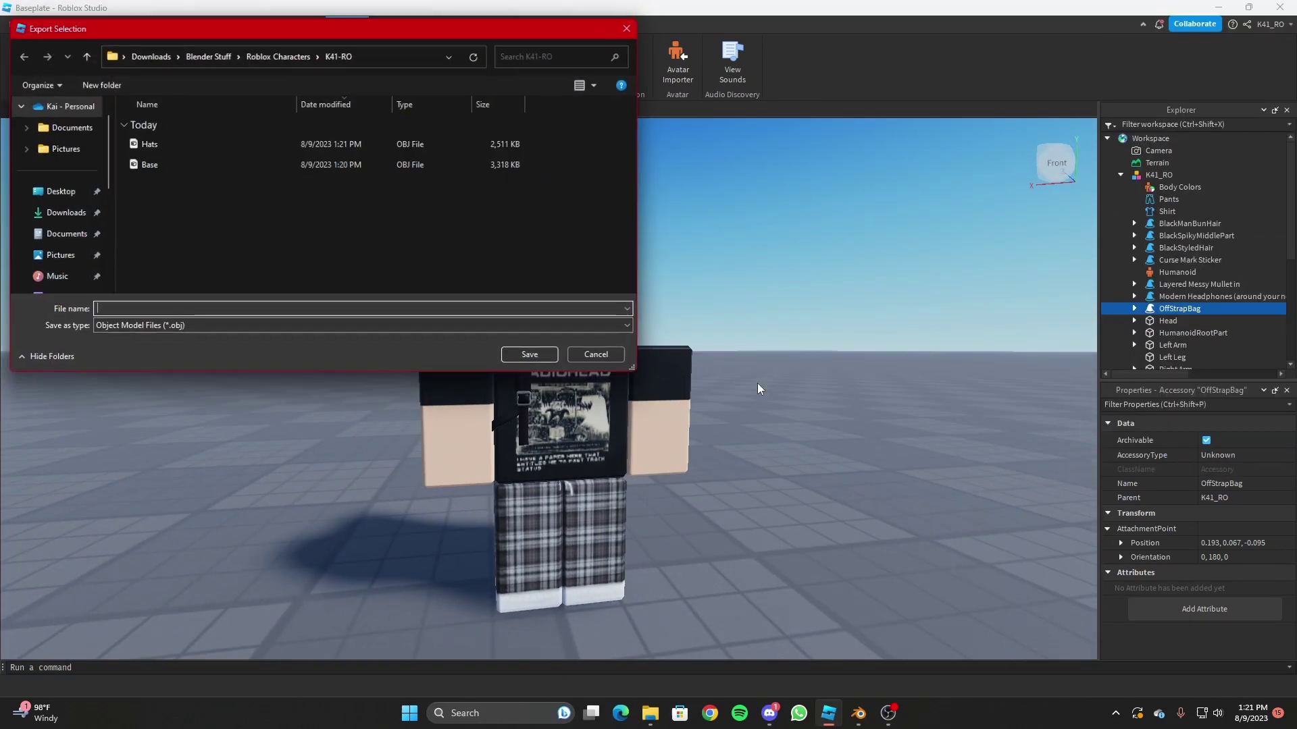
type("Back")
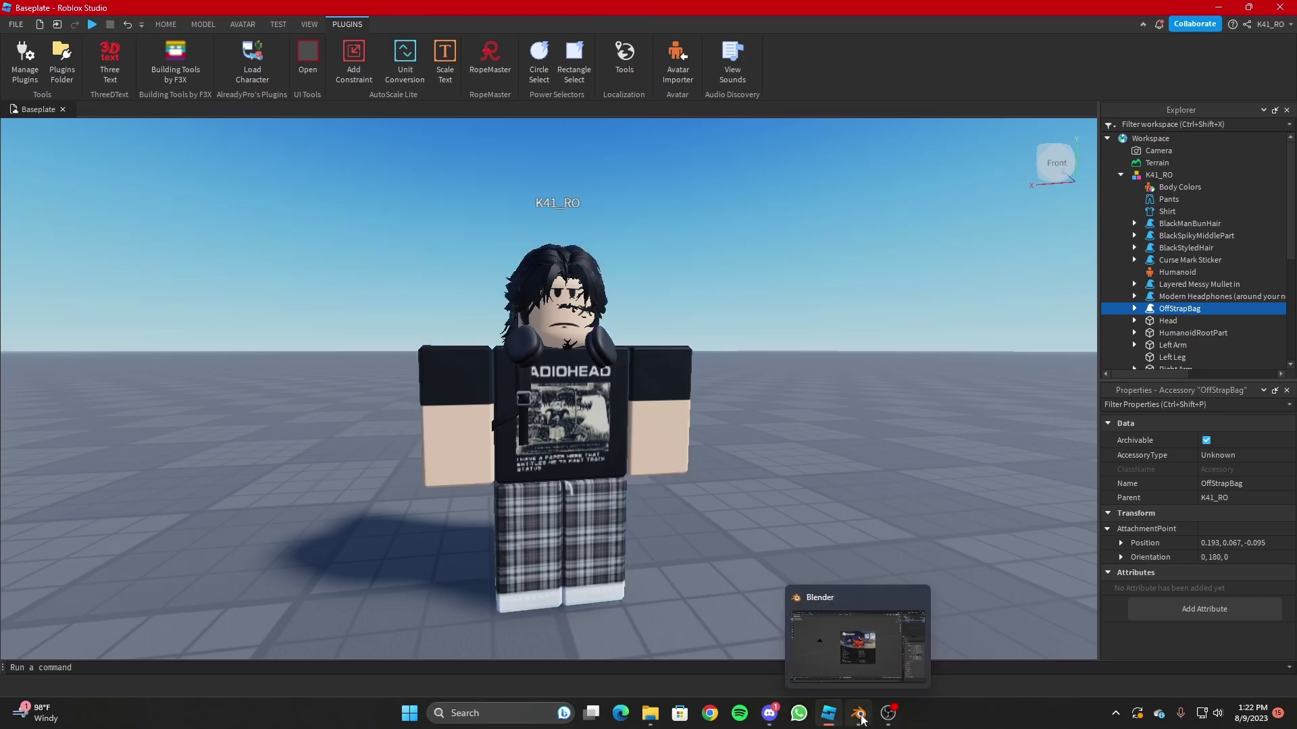
Switch to Blender, open the recent Open.blend rig file and enlarge the 3D viewport to show the full body.
left_click(860, 715)
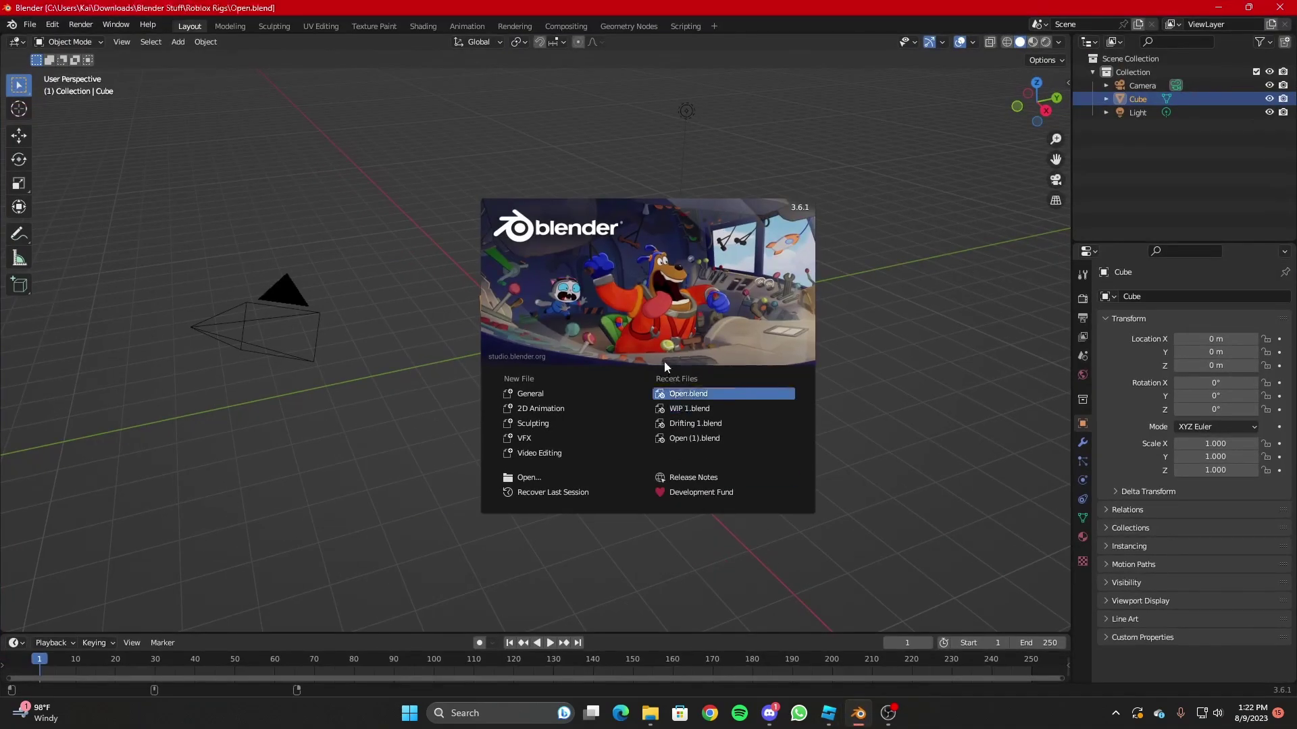
left_click(670, 392)
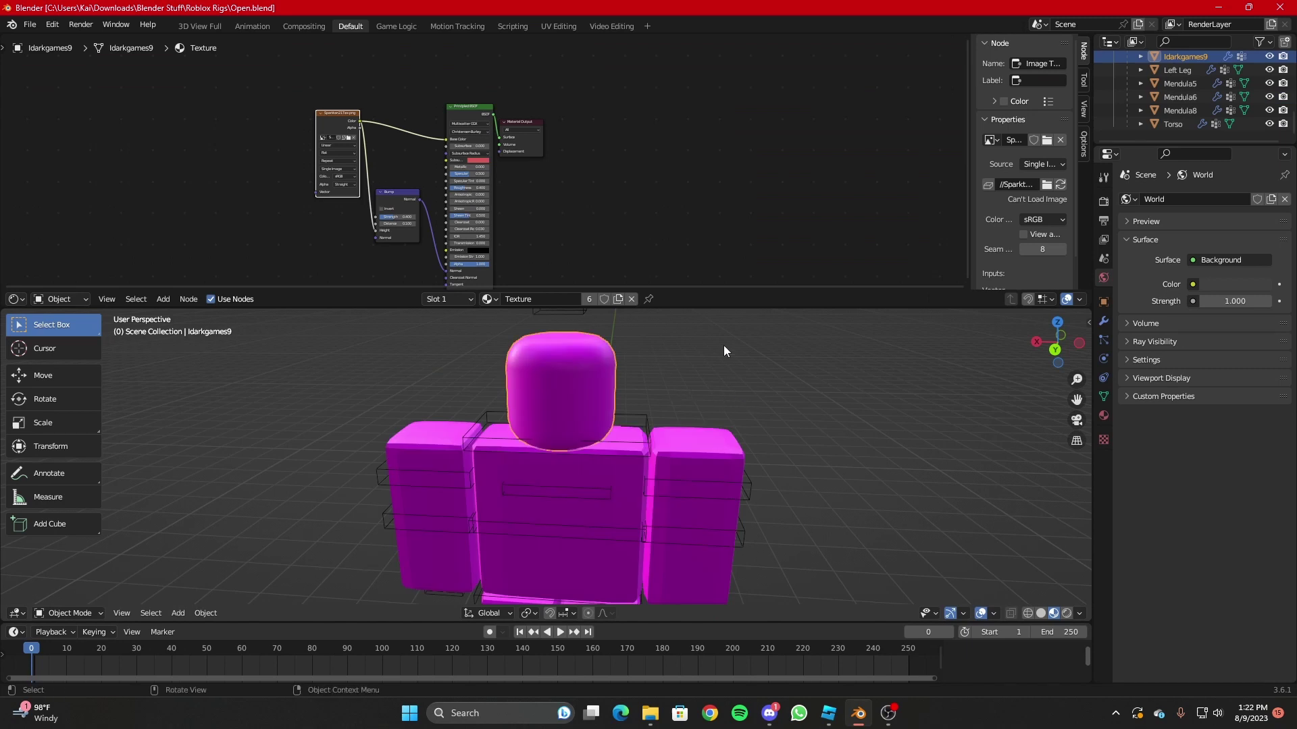
left_click_drag(706, 304, 709, 140)
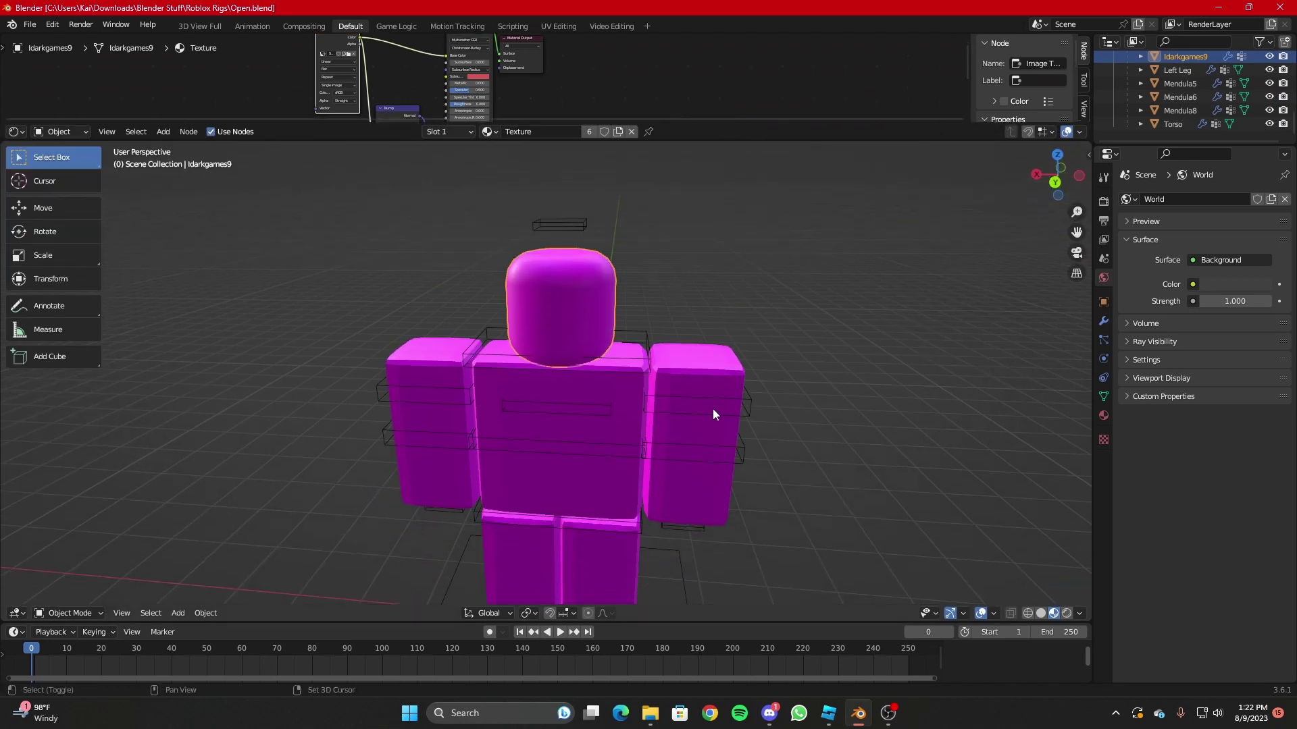
key("shift+grave")
key("w")
key("s")
key("a")
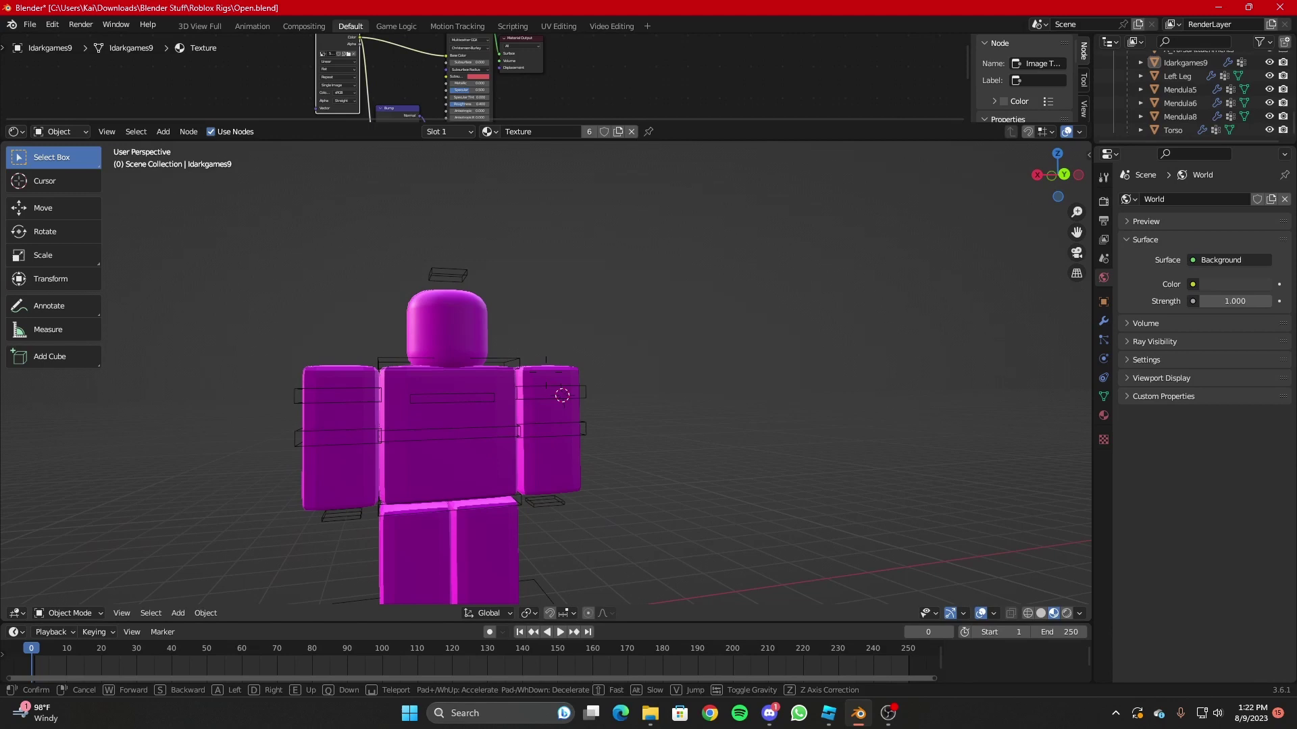
key("d")
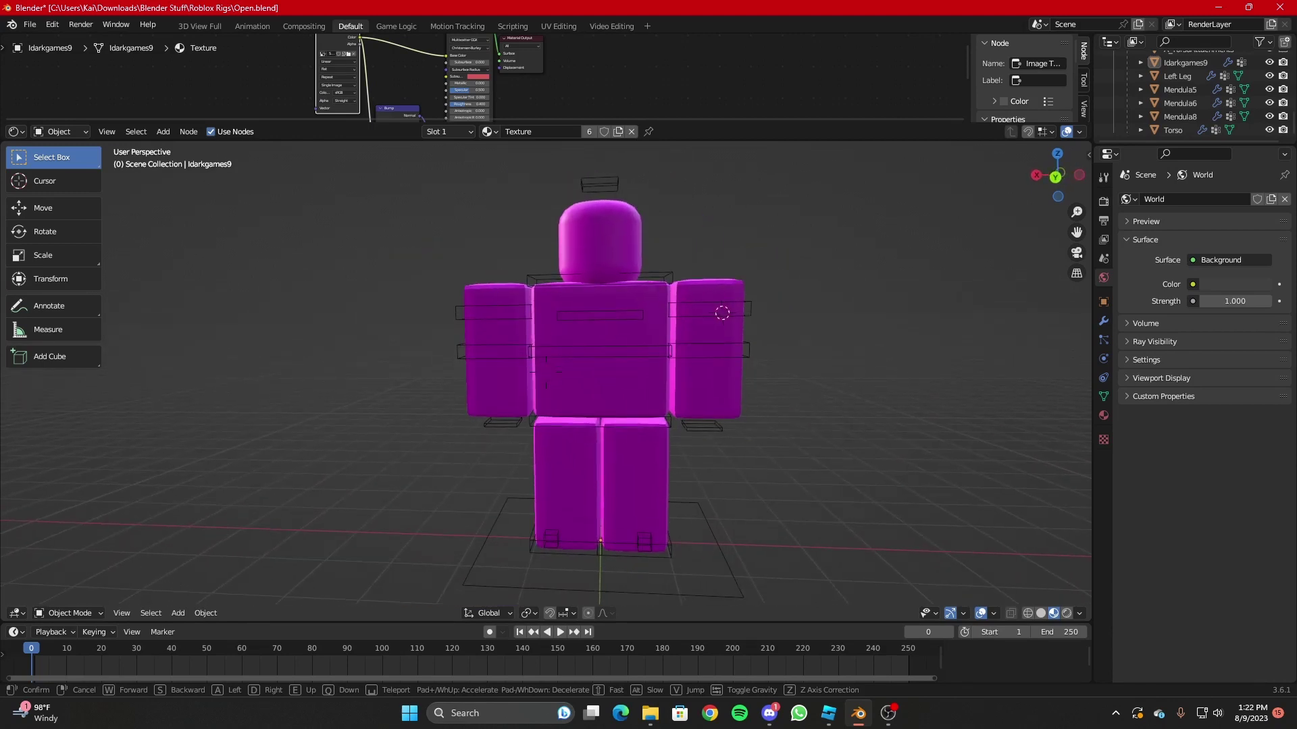
left_click(827, 400)
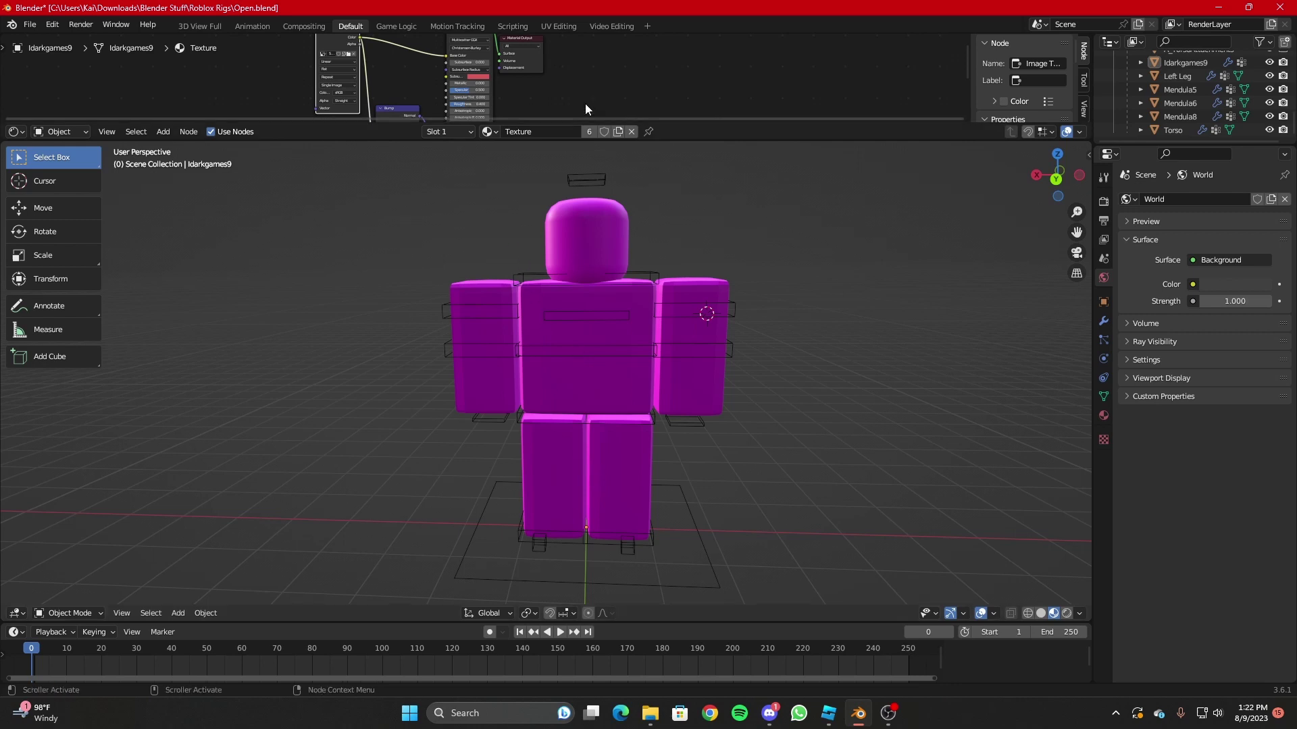
Select the rig's head and examine the image texture node of its Texture material up close.
scroll(587, 98, "up", 3)
middle_click_drag(597, 96, 780, 73)
scroll(605, 95, "up", 1)
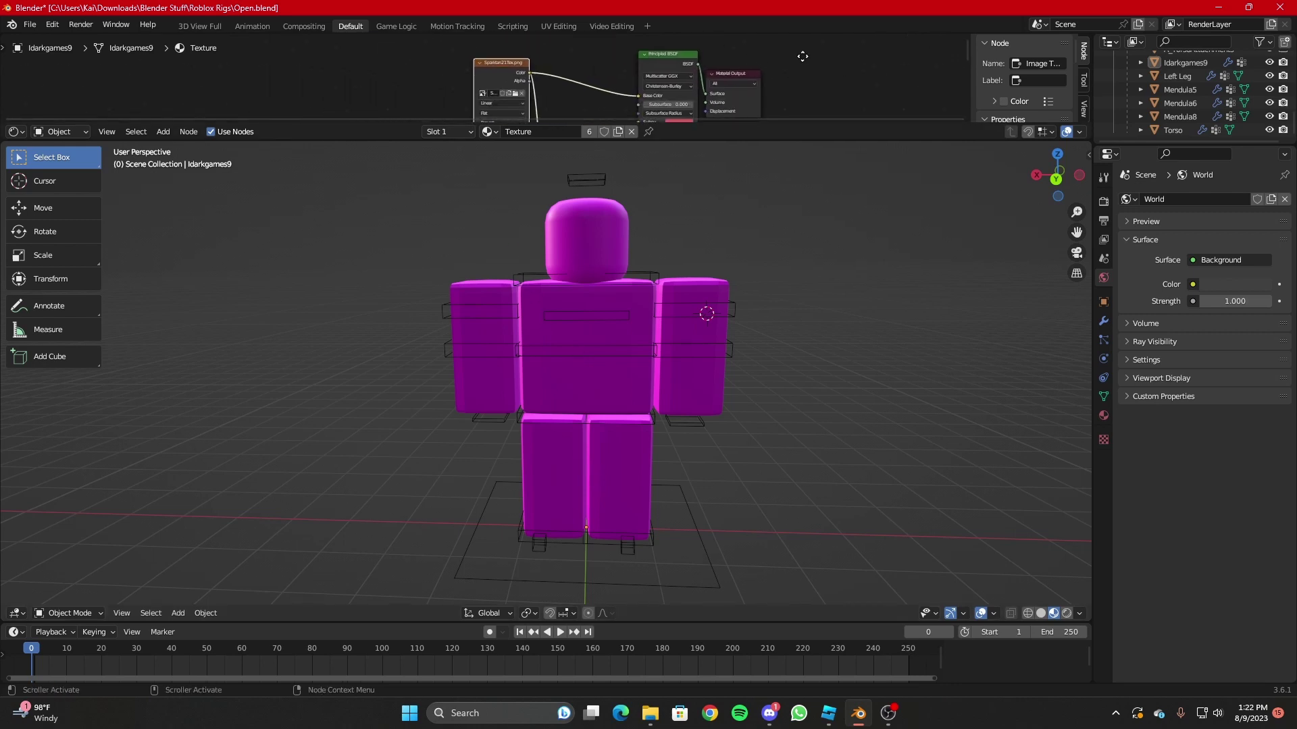
scroll(581, 100, "up", 2)
scroll(585, 95, "down", 3)
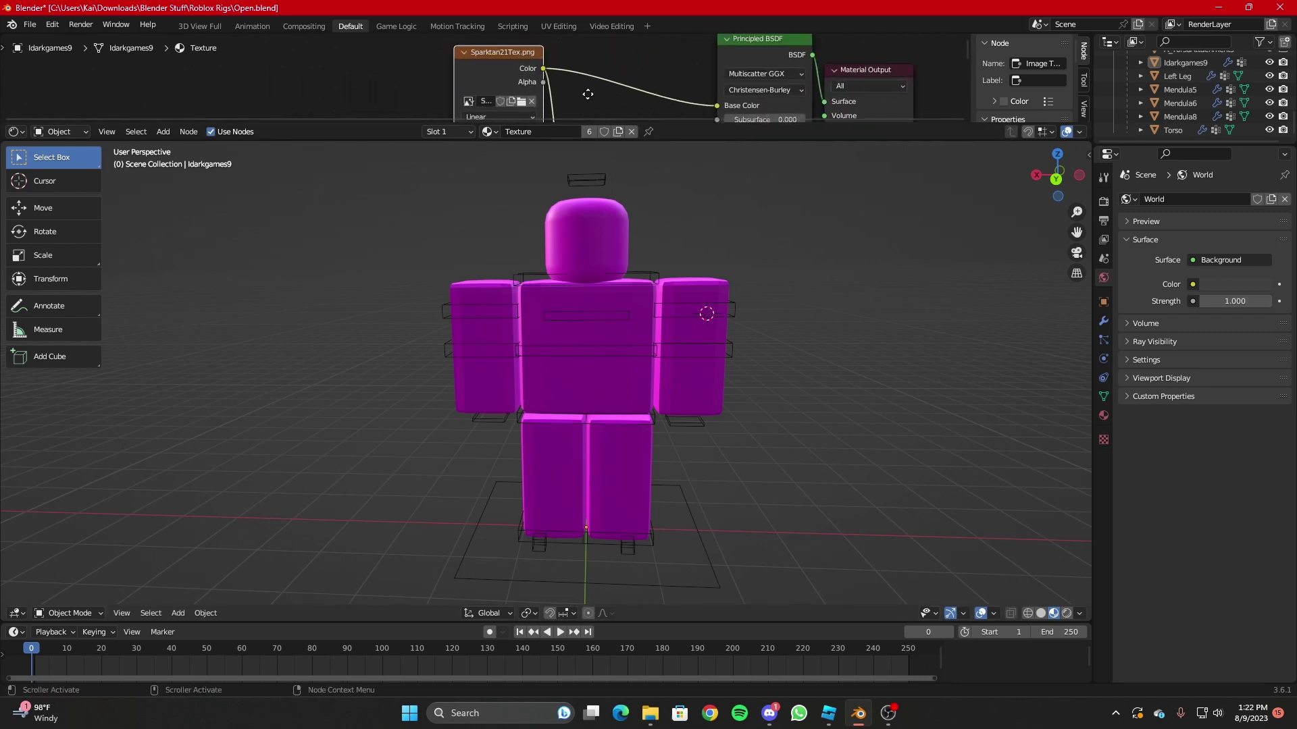
middle_click_drag(562, 74, 508, 170)
left_click(578, 232)
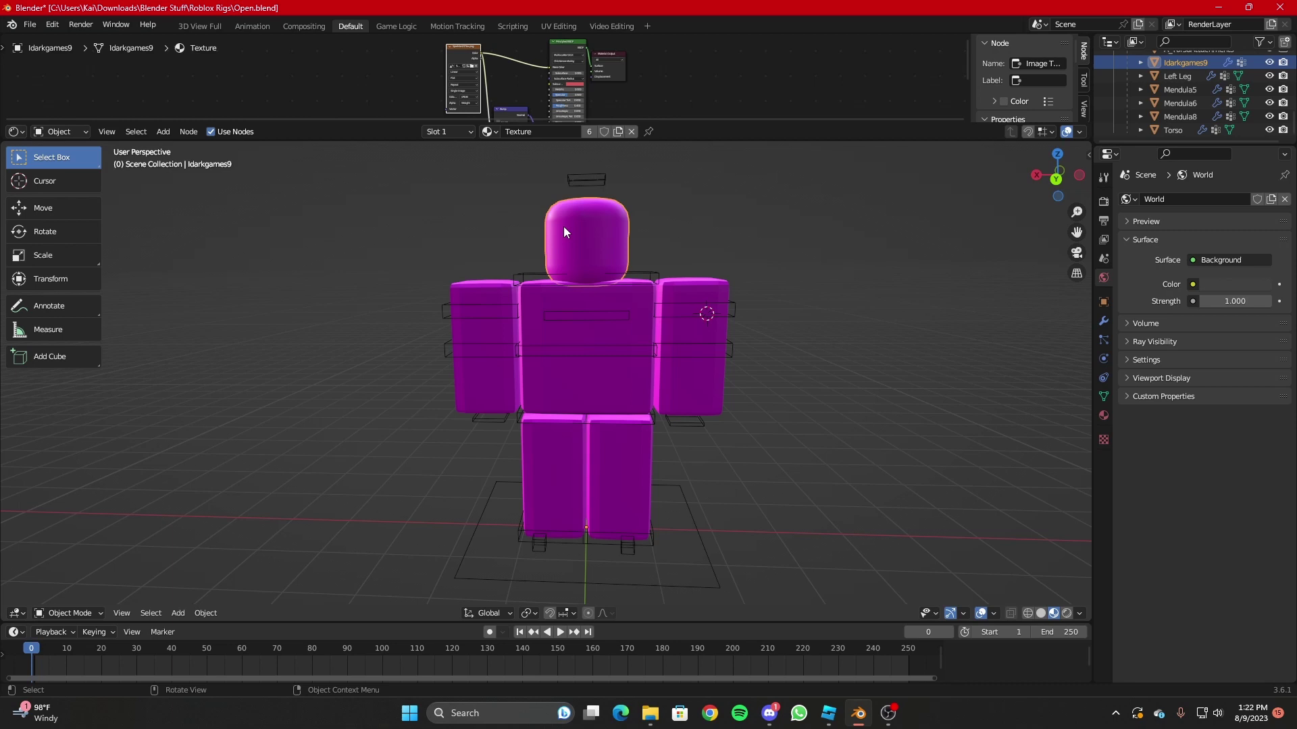
scroll(1201, 71, "up", 3)
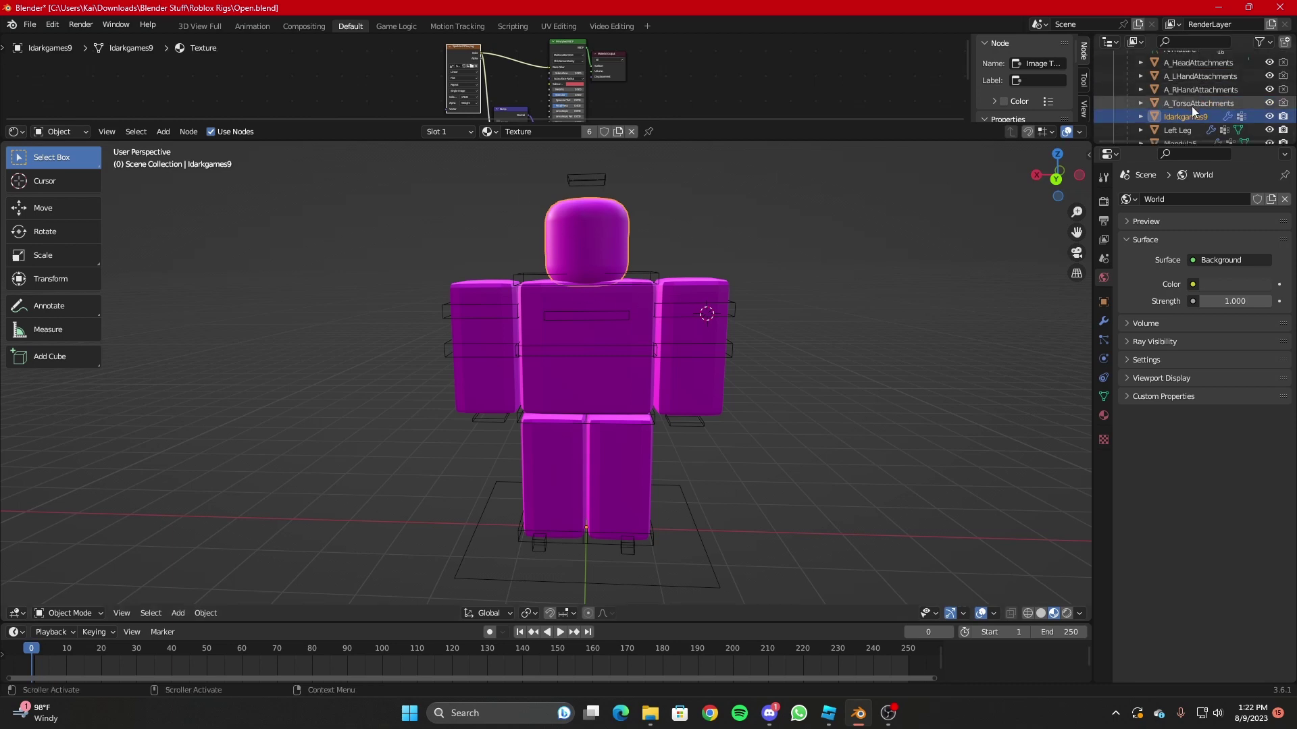
scroll(502, 92, "up", 6)
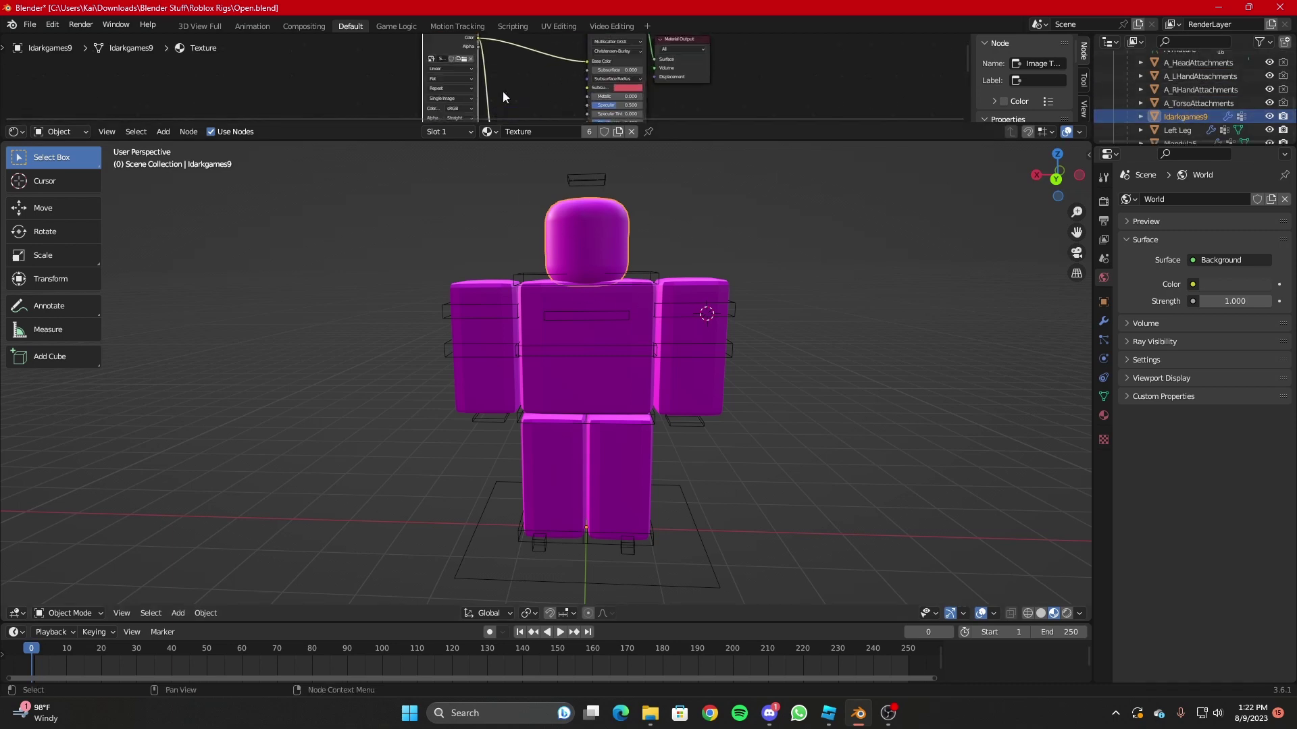
scroll(521, 91, "up", 1)
middle_click_drag(521, 92, 647, 86)
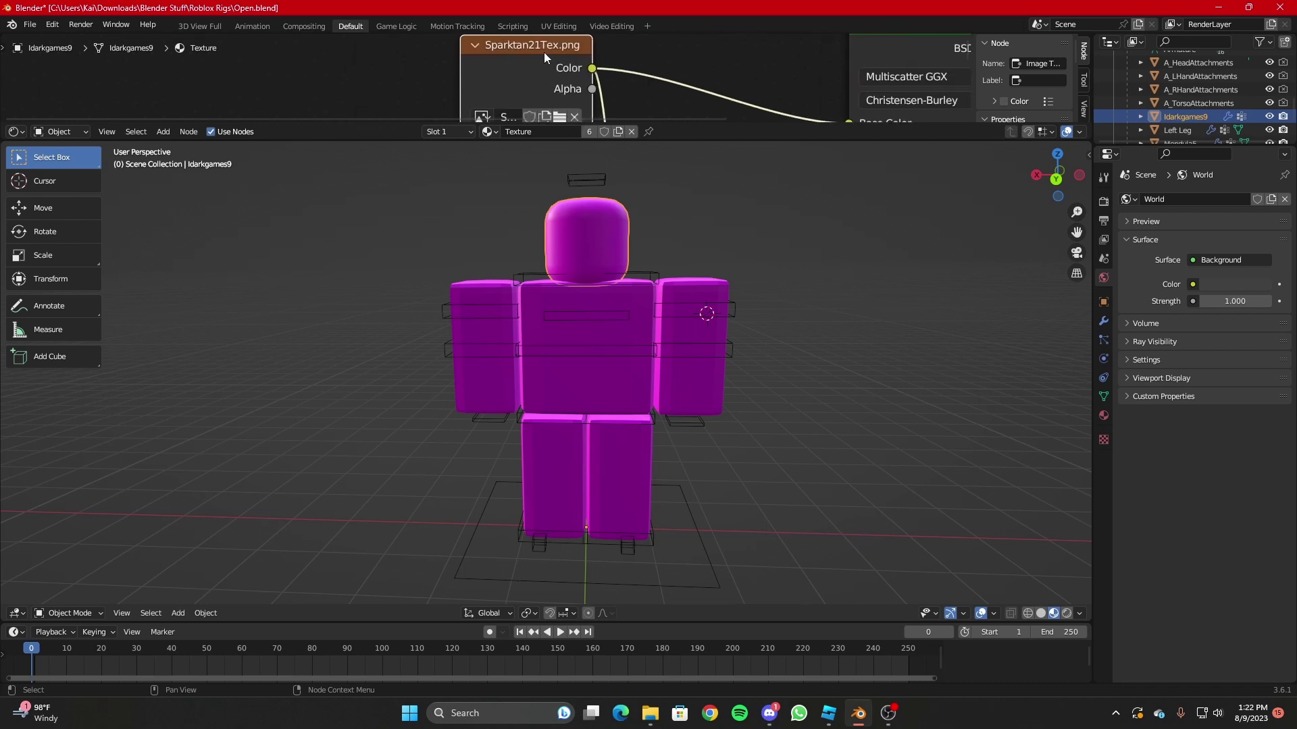
Open the image picker for the Texture material's image node and browse to Downloads, Blender Stuff, Roblox Characters, K41-RO.
scroll(578, 84, "down", 2)
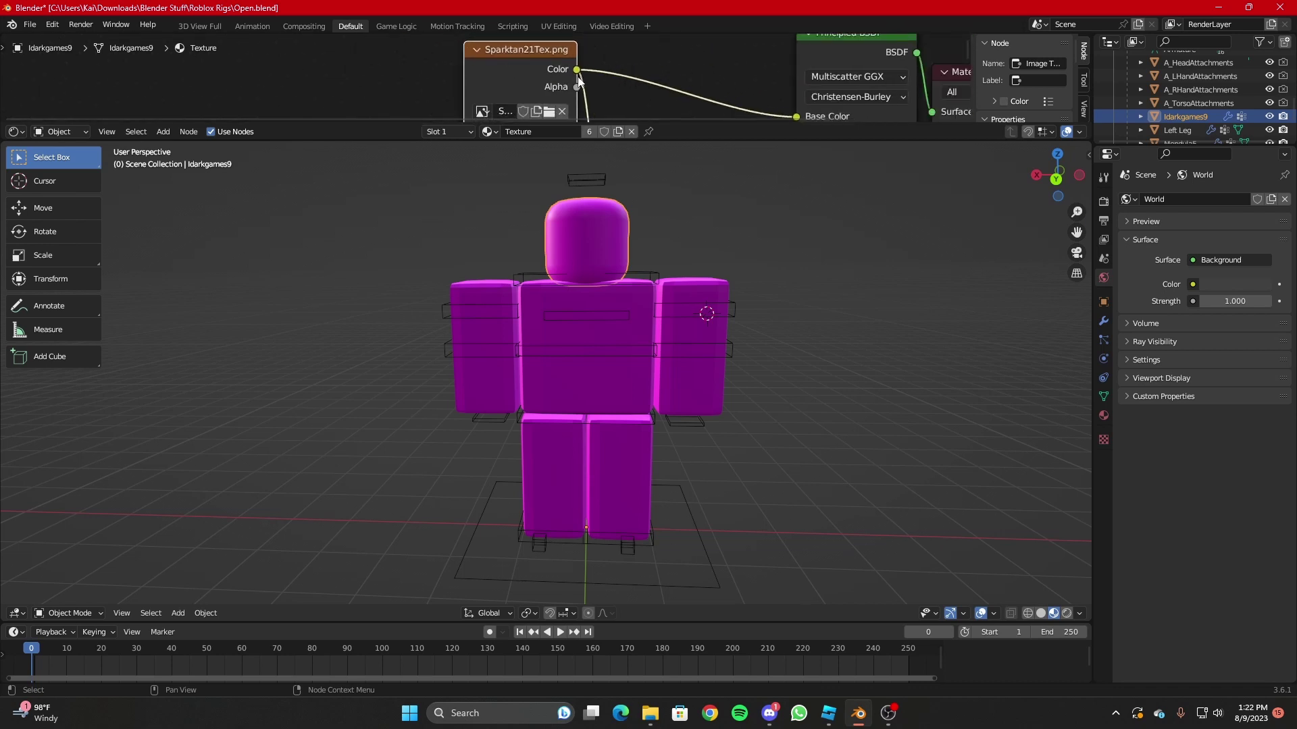
scroll(583, 83, "up", 1)
middle_click_drag(601, 83, 608, 52)
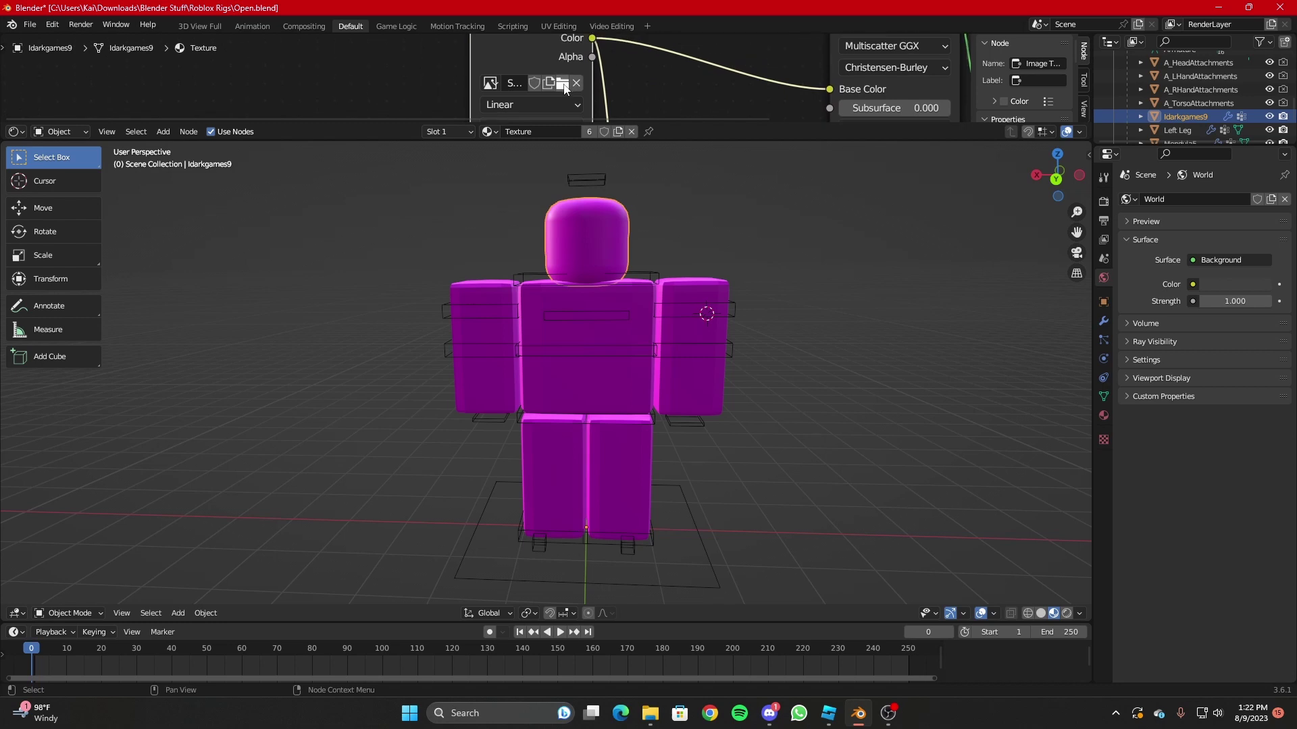
left_click(562, 83)
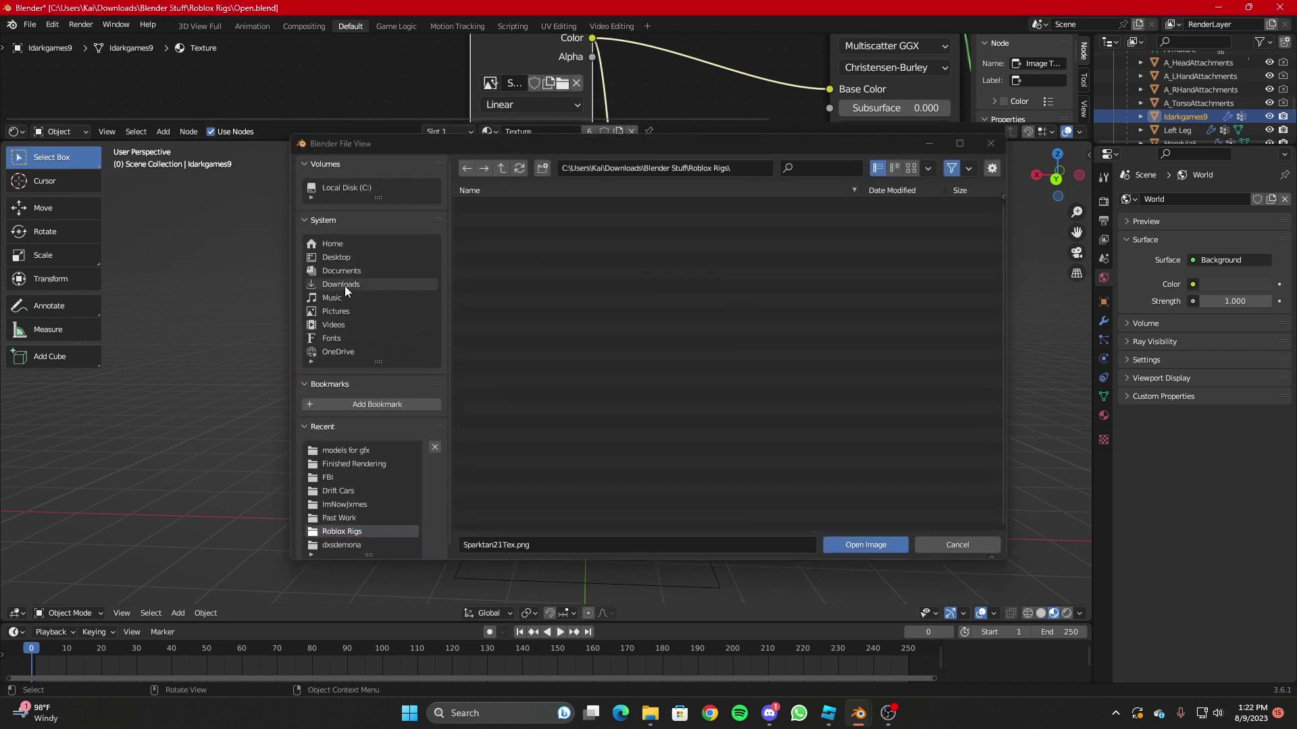
left_click(341, 285)
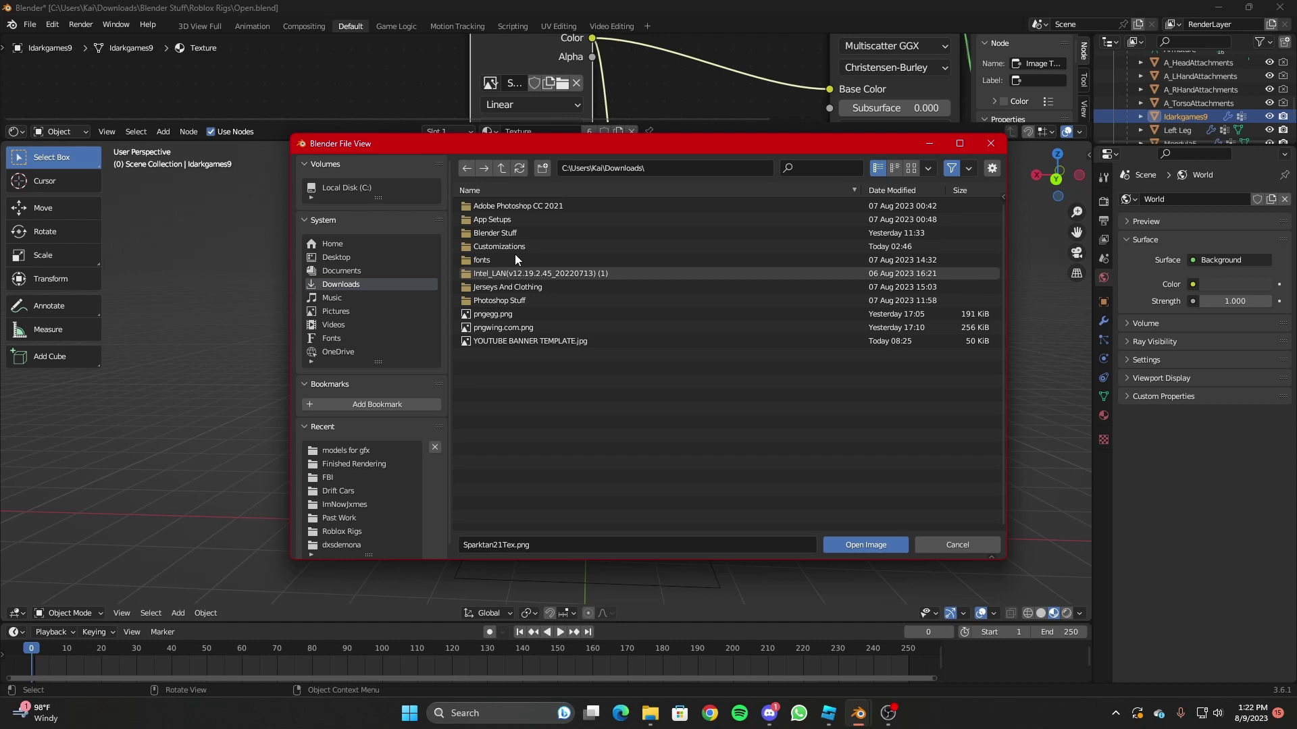
double_click(531, 233)
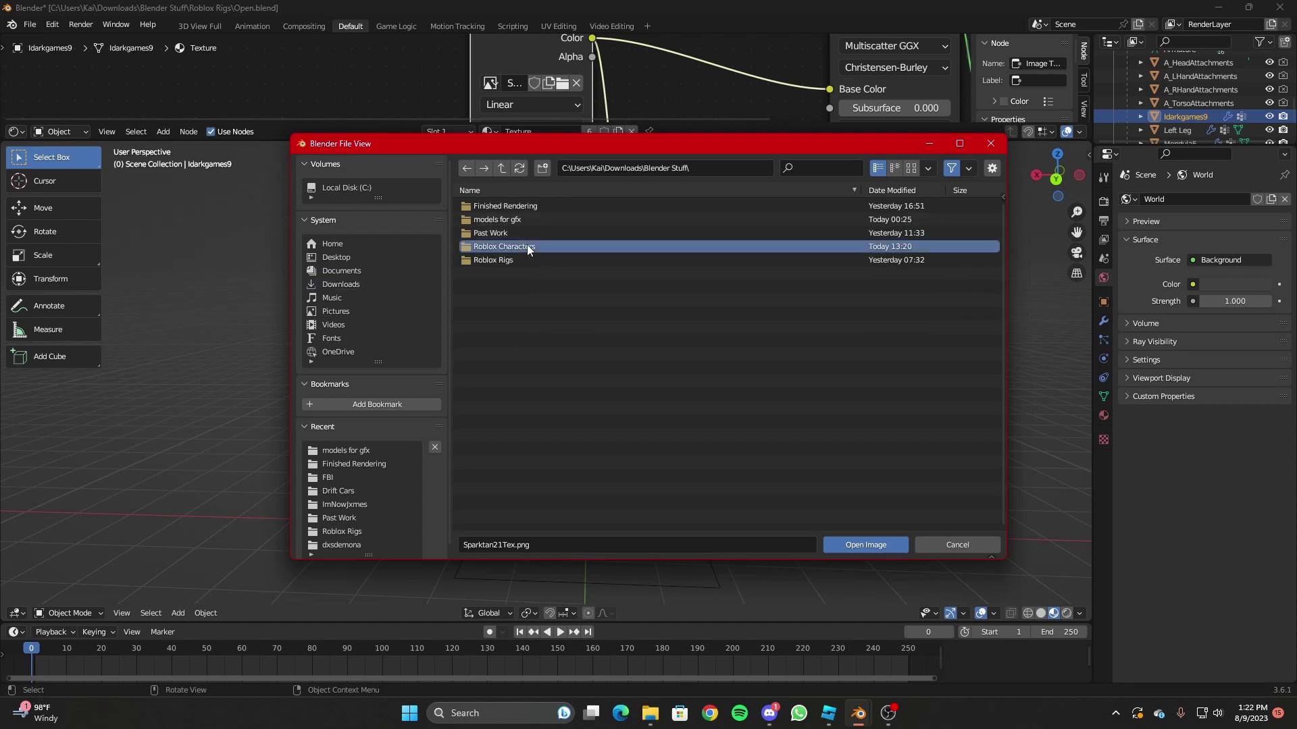
double_click(526, 246)
double_click(516, 246)
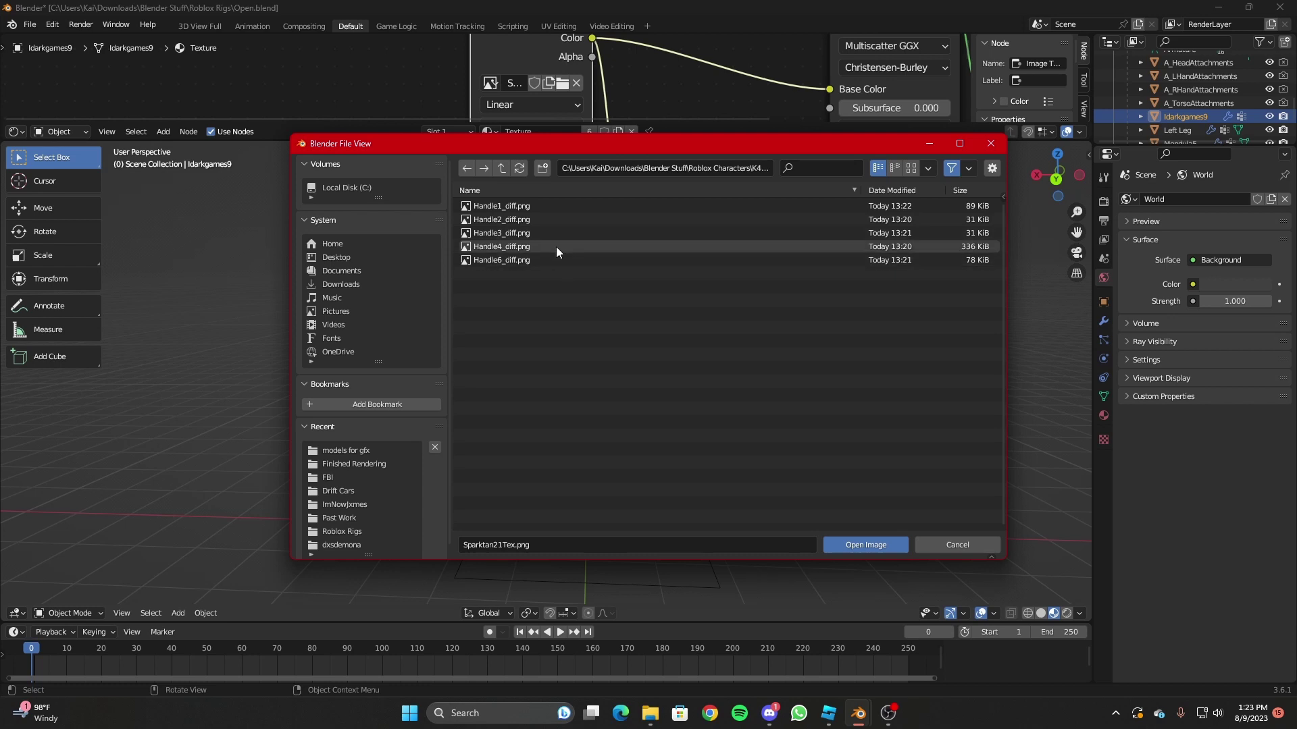
Try Handle1_diff.png, Handle2_diff.png and Handle3_diff.png in turn as the rig's body texture.
left_click(571, 207)
double_click(571, 205)
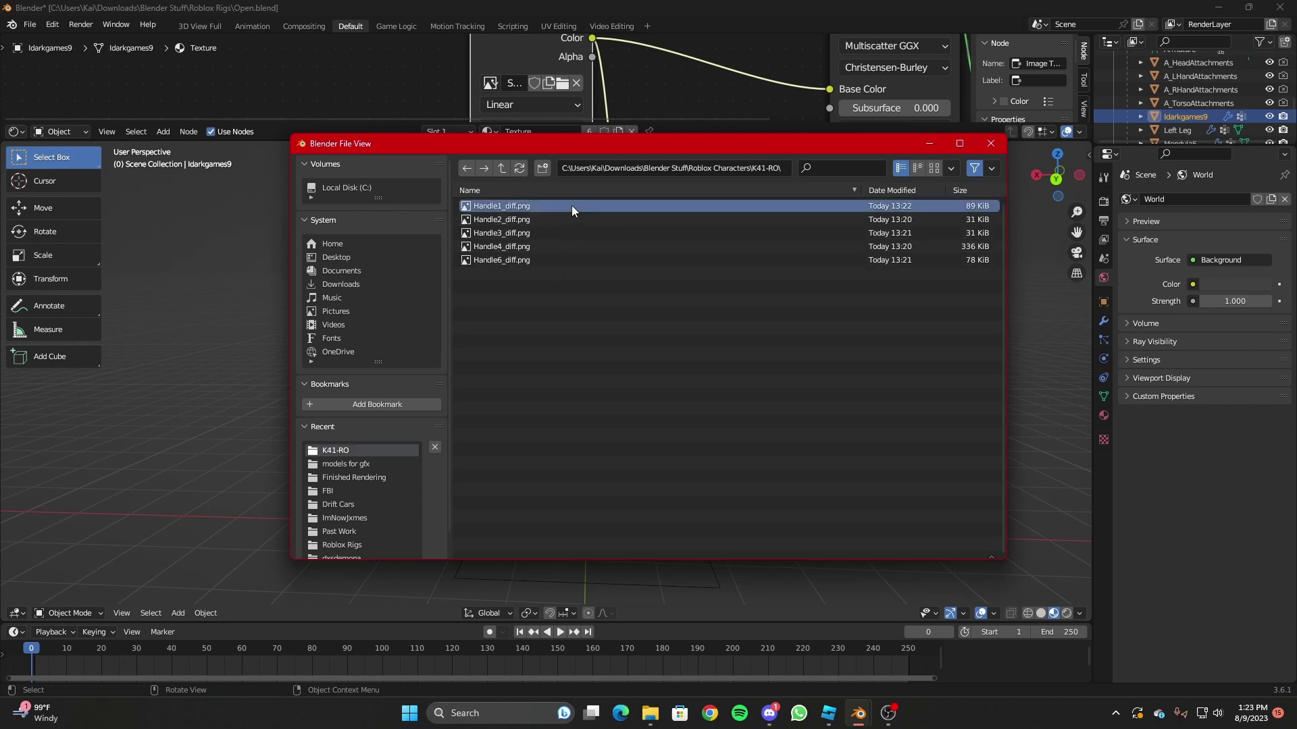
left_click(568, 83)
double_click(524, 218)
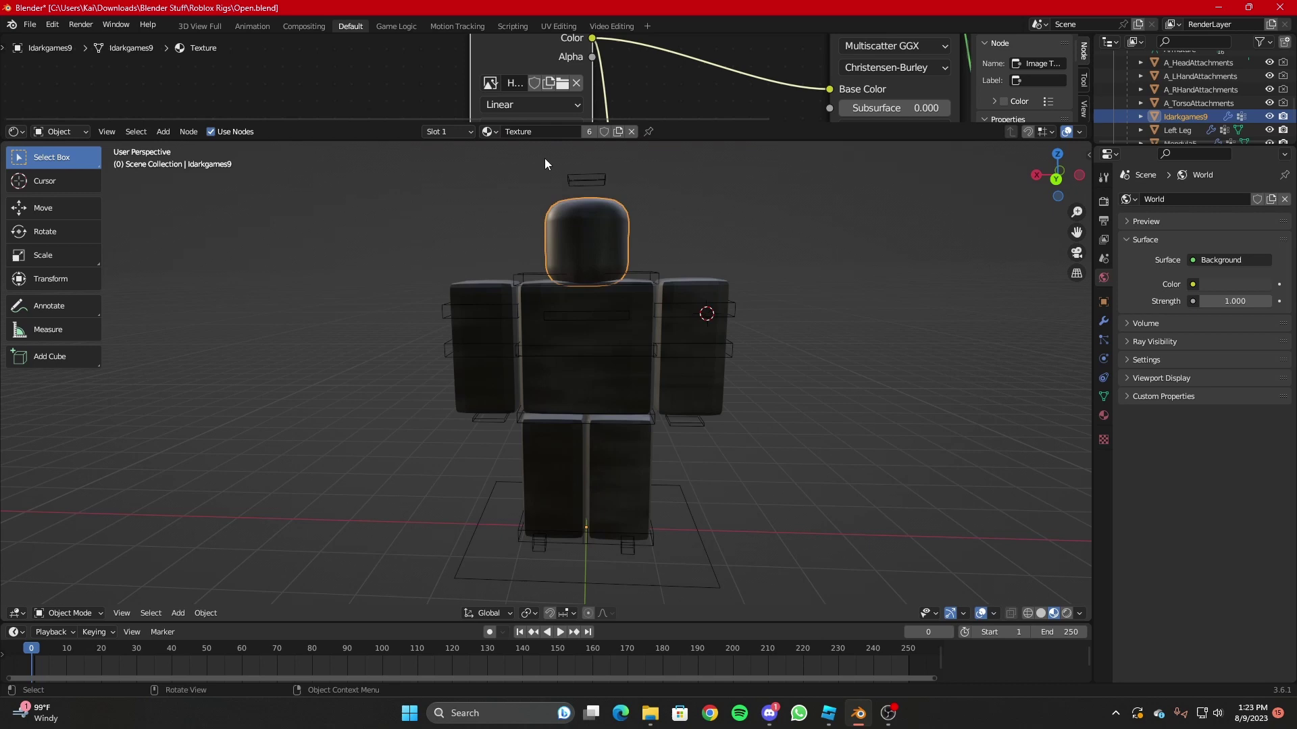
left_click(562, 87)
double_click(534, 234)
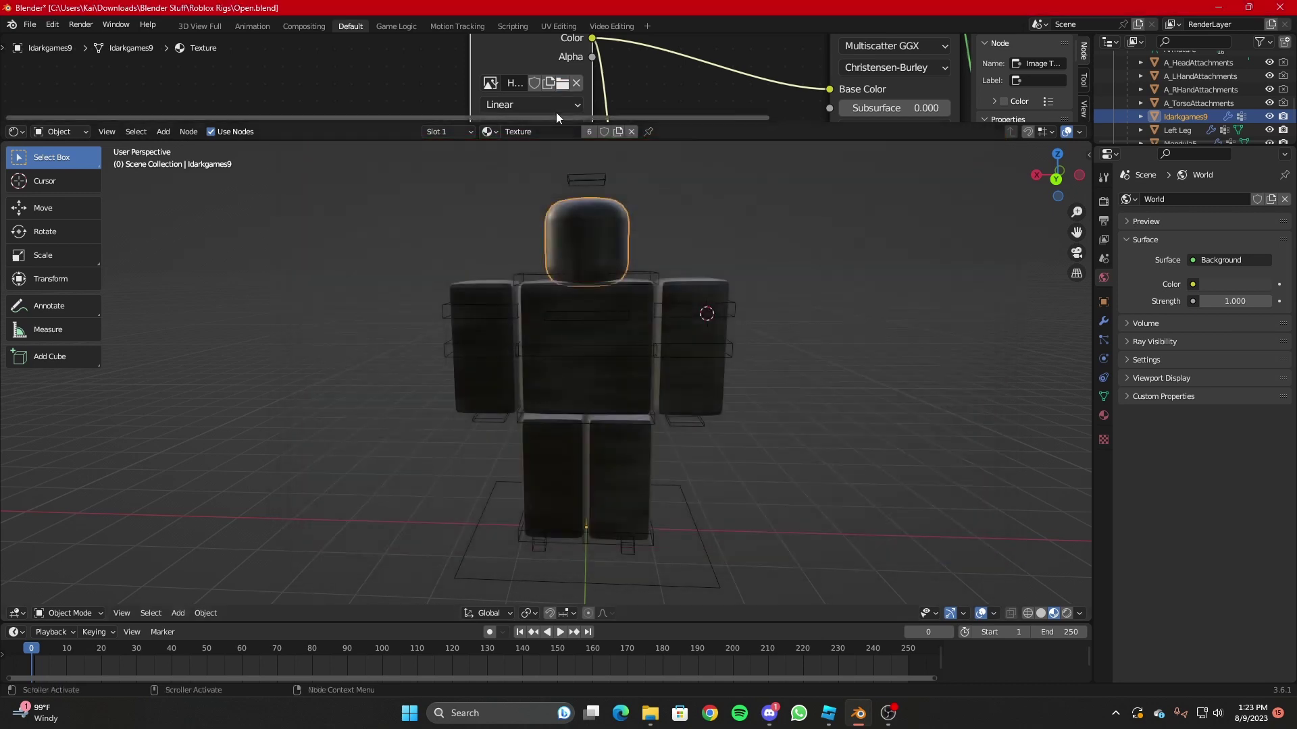
Load Handle4_diff.png into the image texture node as the rig's skin and clothing texture.
left_click(562, 85)
double_click(557, 249)
double_click(557, 248)
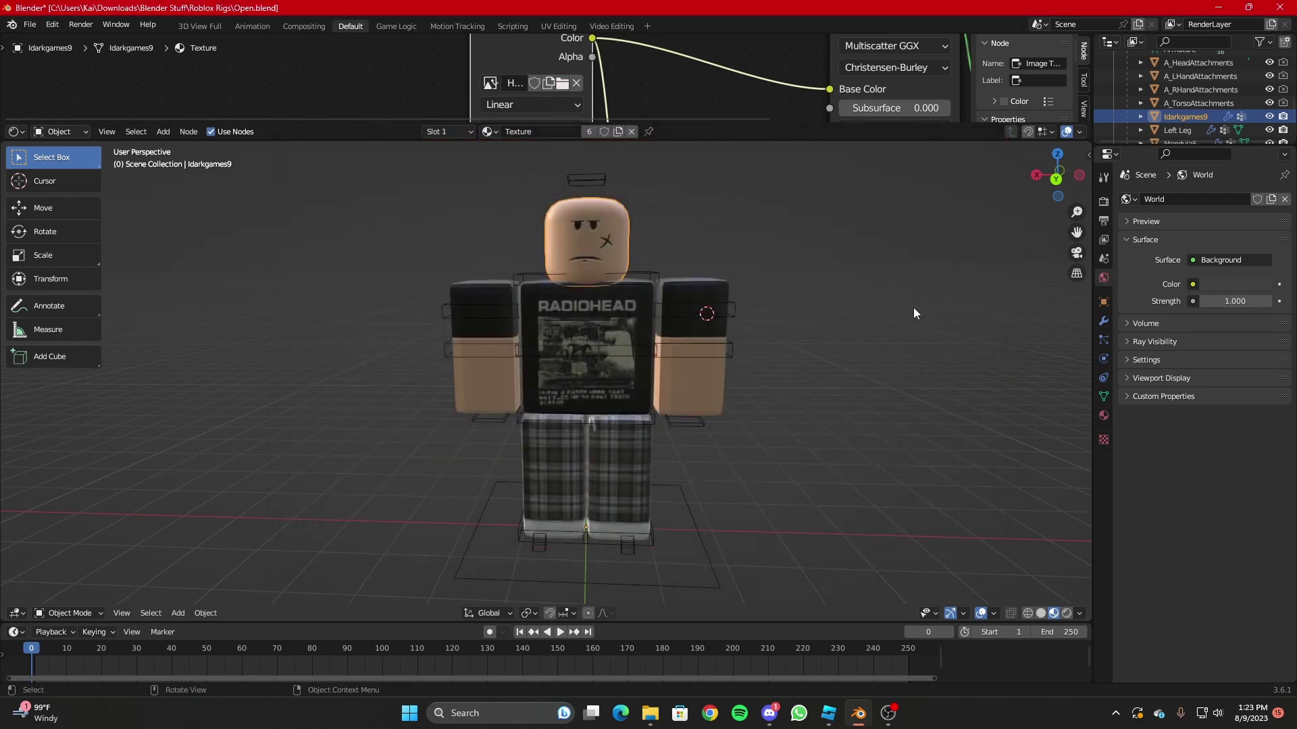
Inspect the textured rig from the side and front, and enlarge the 3D viewport over the node editor.
key("shift+grave")
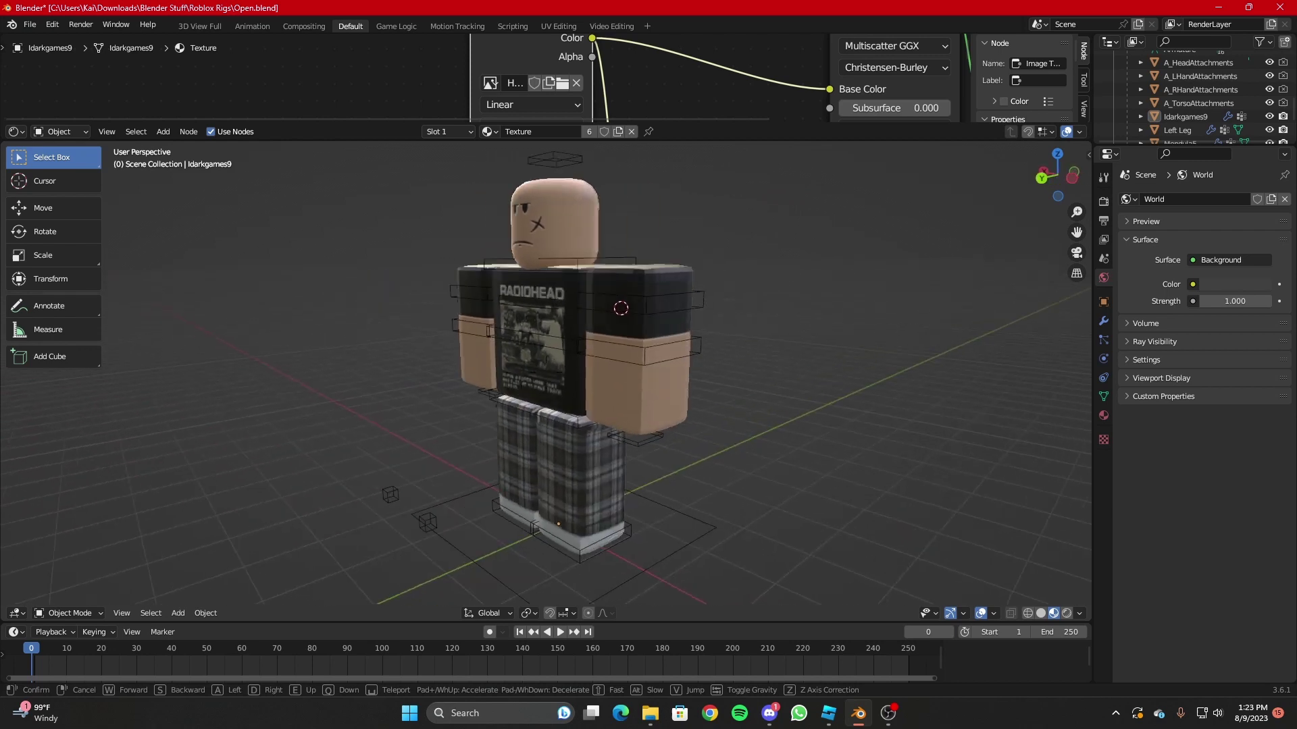
key("a")
key("w")
left_click(819, 186)
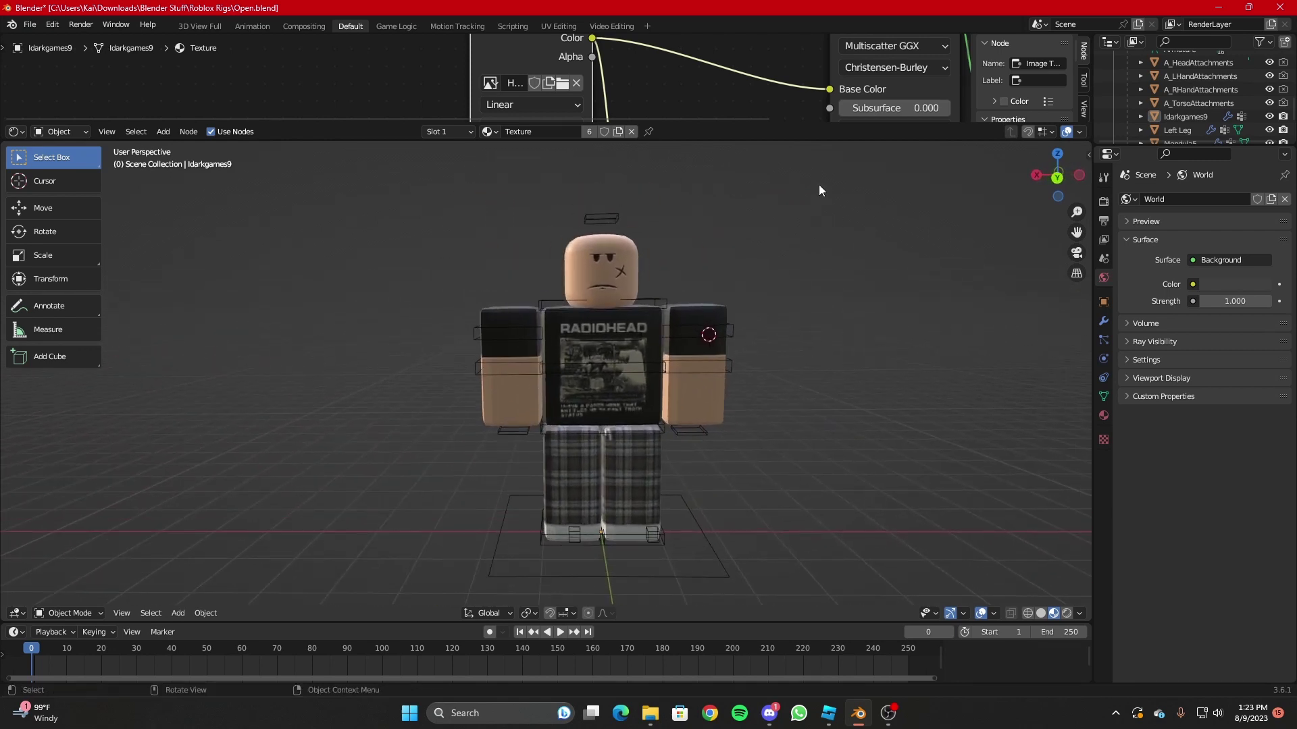
left_click_drag(767, 141, 763, 41)
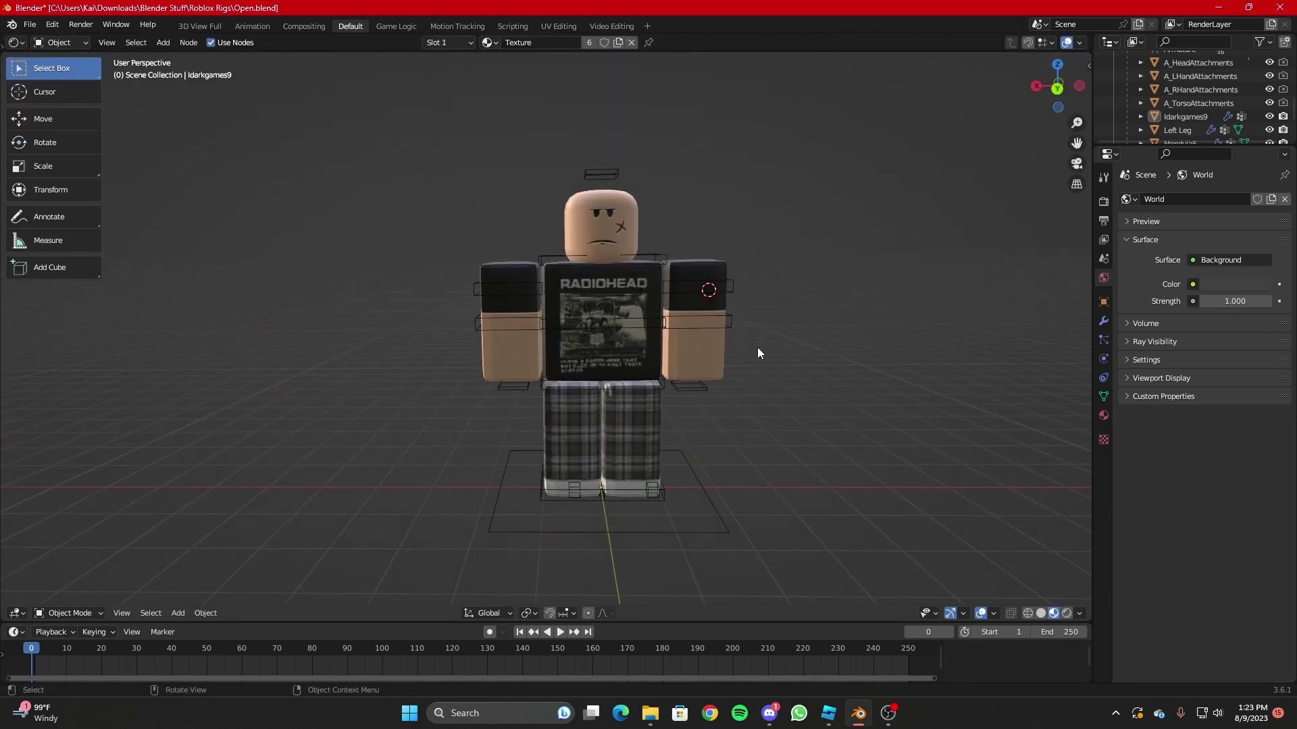
key("shift+grave")
key("d")
key("w")
left_click(114, 178)
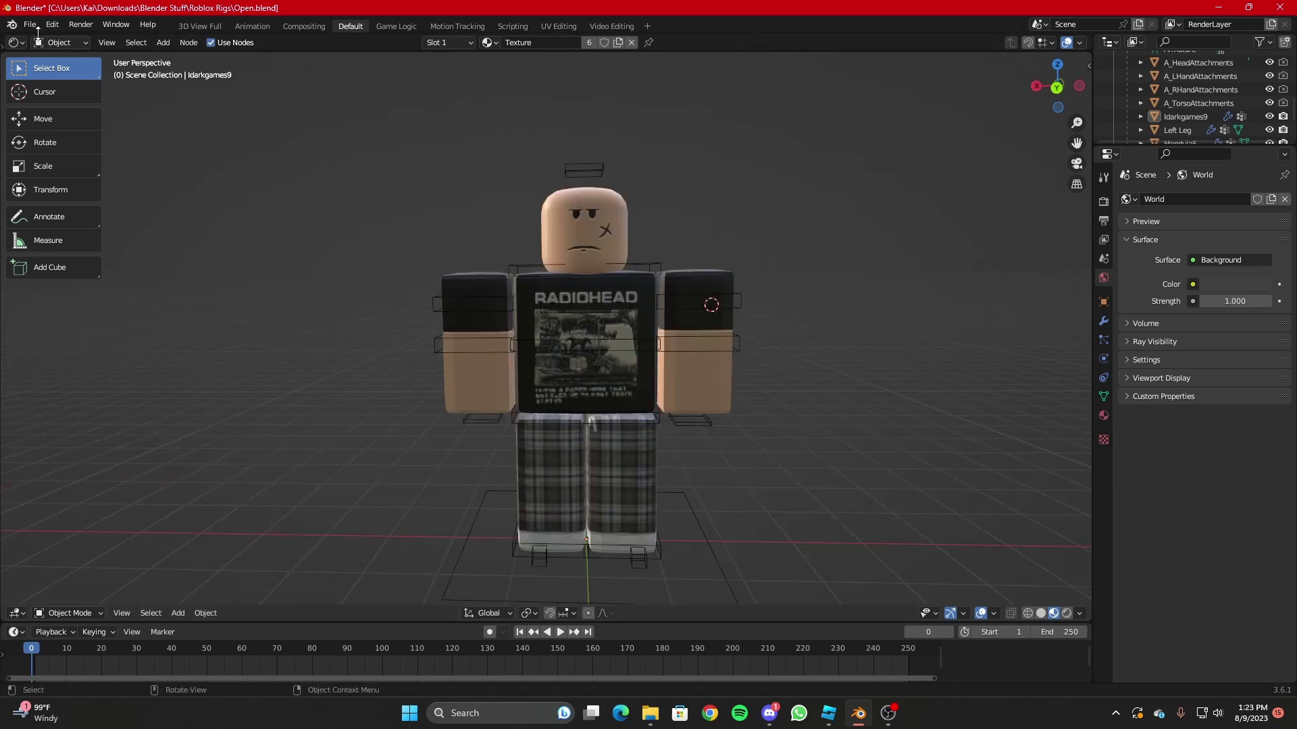
Import Hats.obj as a Wavefront OBJ from the K41-RO folder within Roblox Characters.
left_click(31, 26)
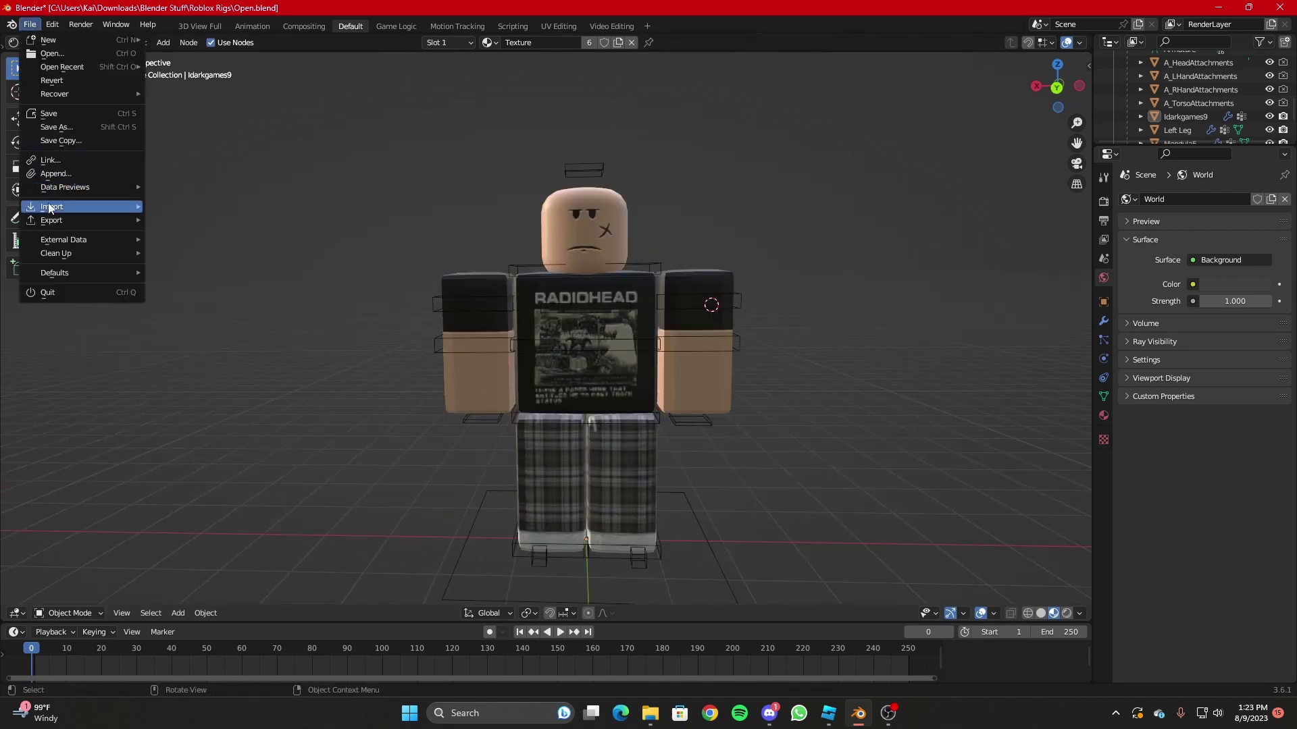
mouse_move(53, 211)
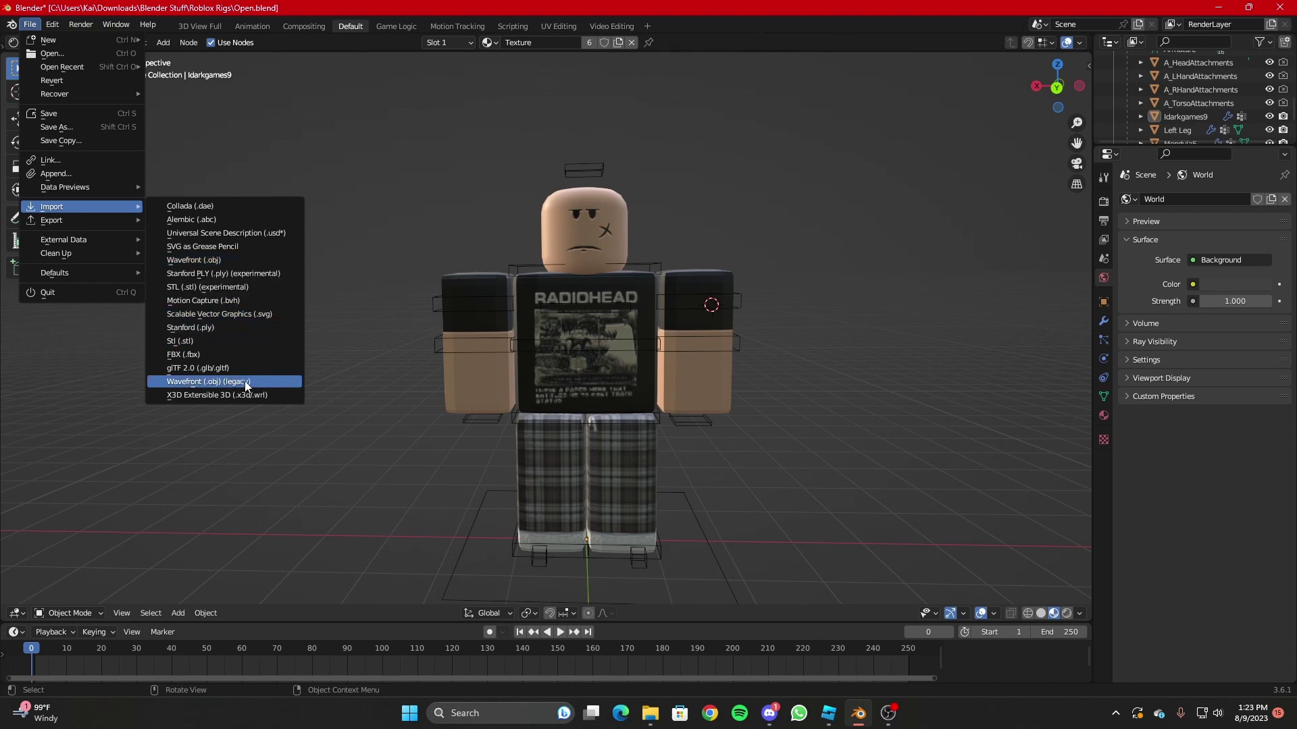
left_click(241, 260)
left_click(353, 285)
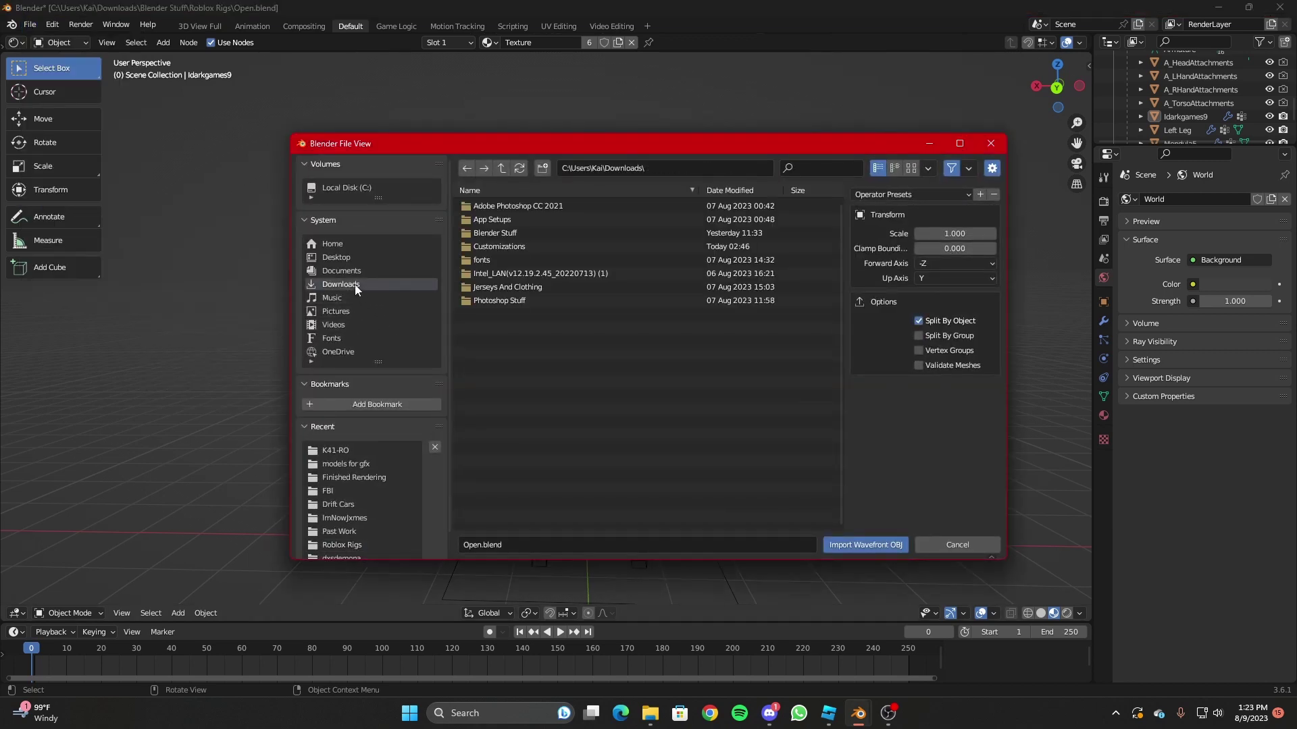
double_click(541, 233)
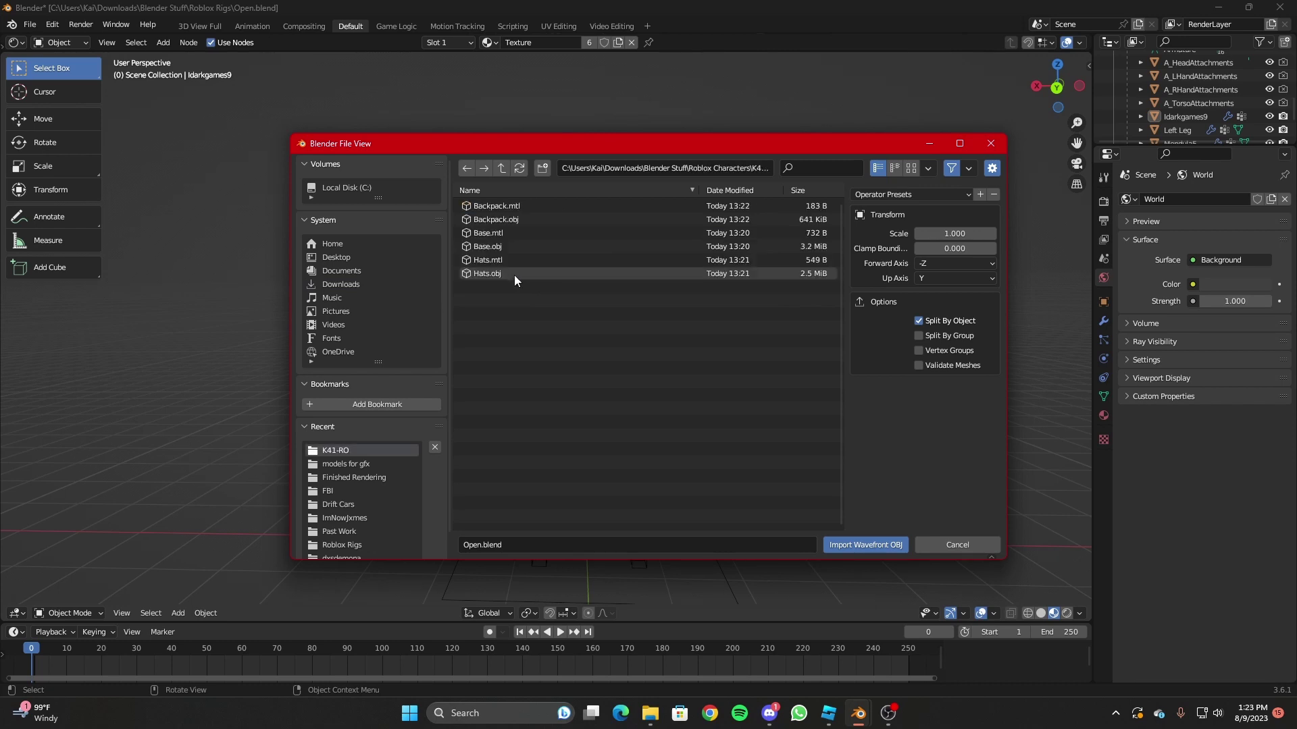
double_click(514, 273)
Locate the imported hats mesh beside the rig and bring it to the rig's base with Set Origin, Geometry to Origin.
key("shift+grave")
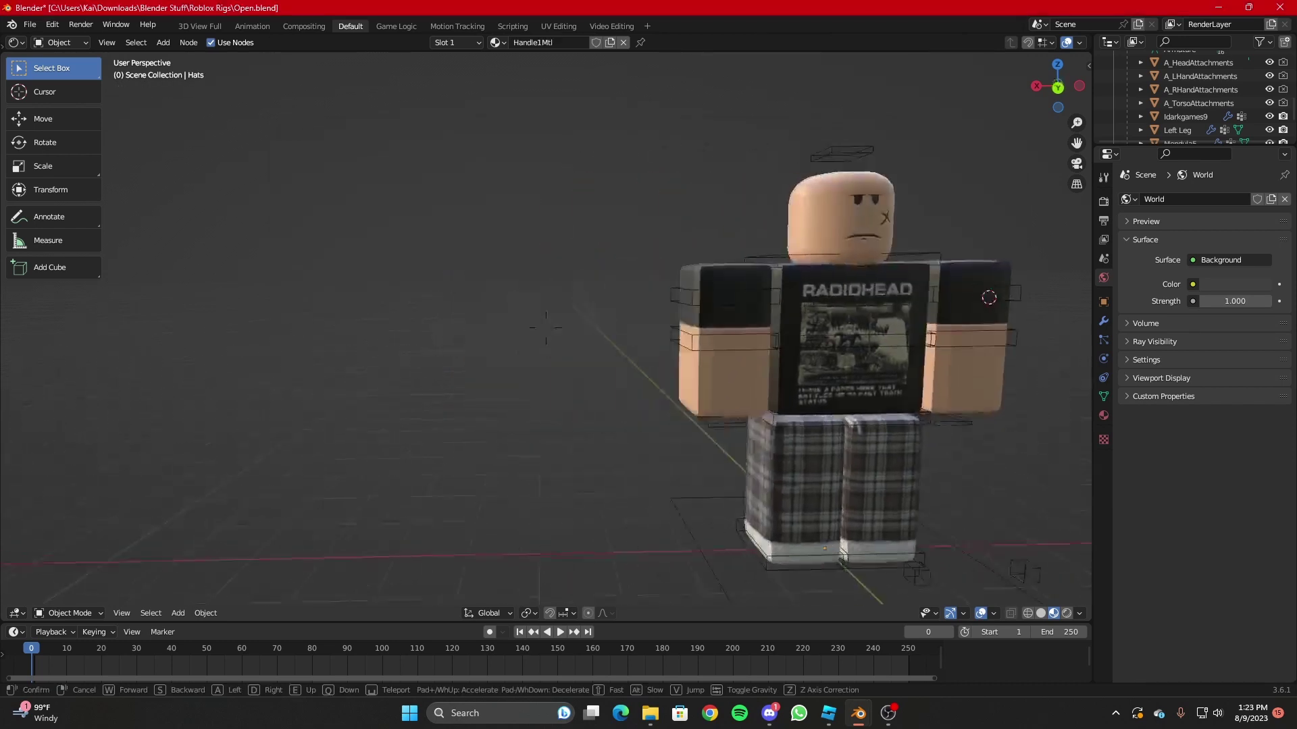
key("a")
key("d")
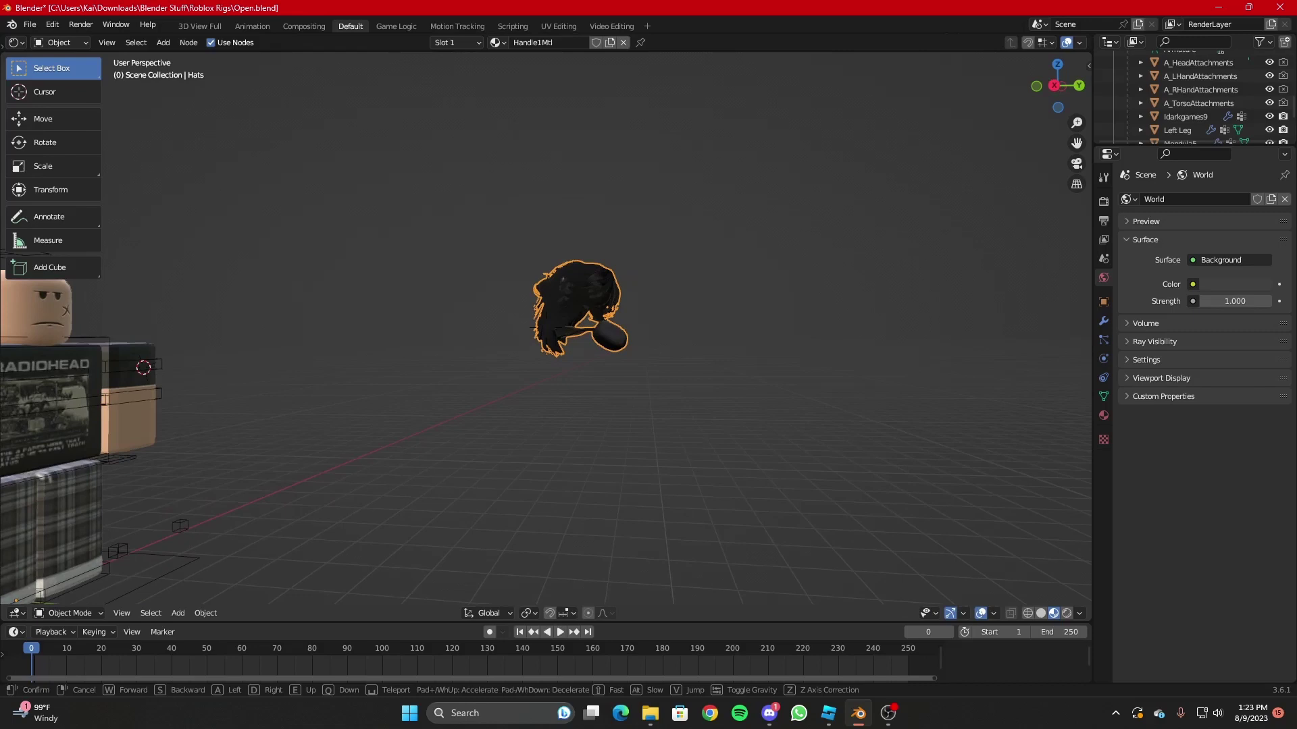
key("d")
key("w")
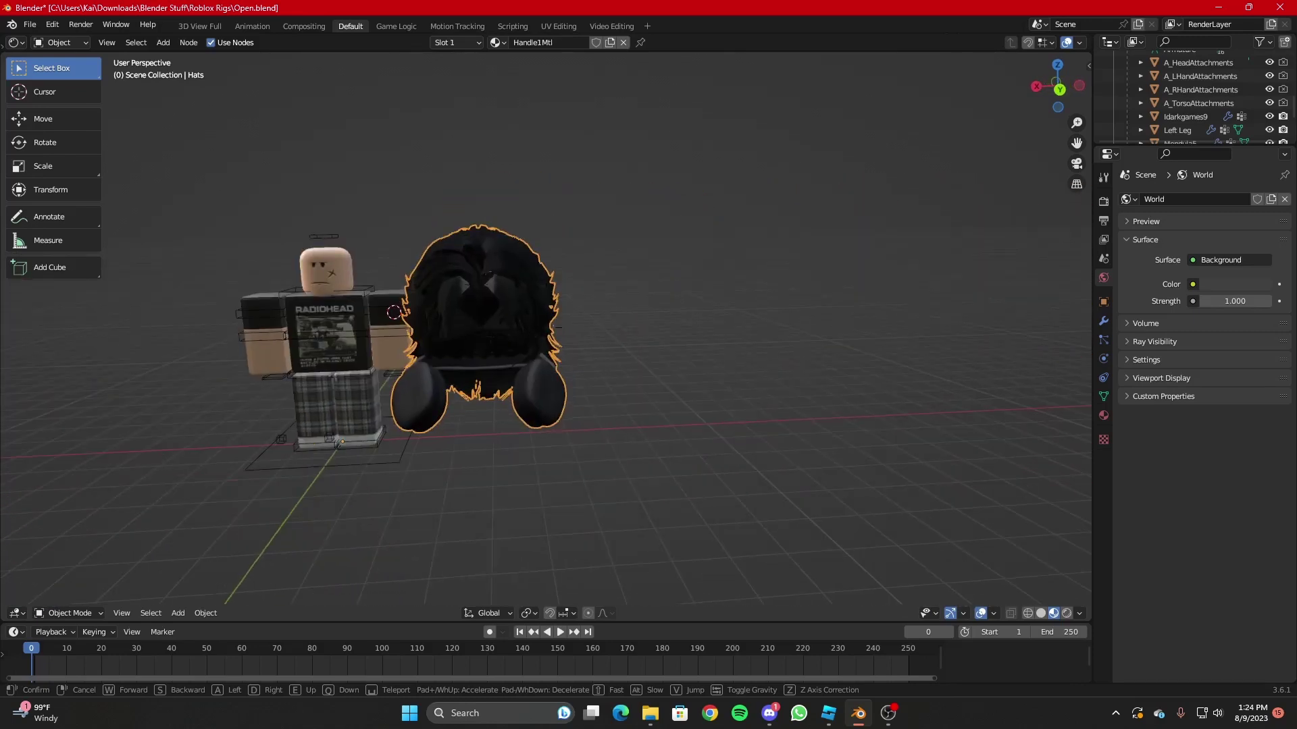
key("Escape")
right_click(876, 337)
right_click(488, 332)
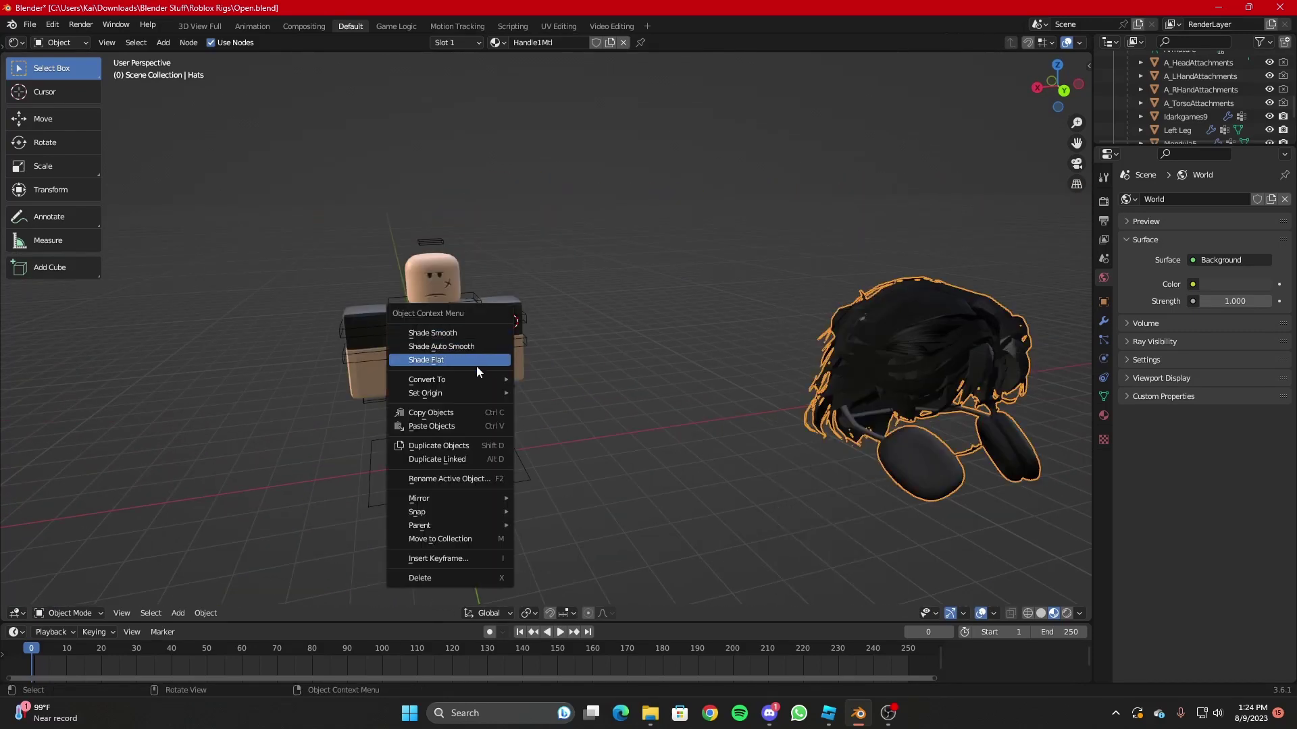
mouse_move(465, 392)
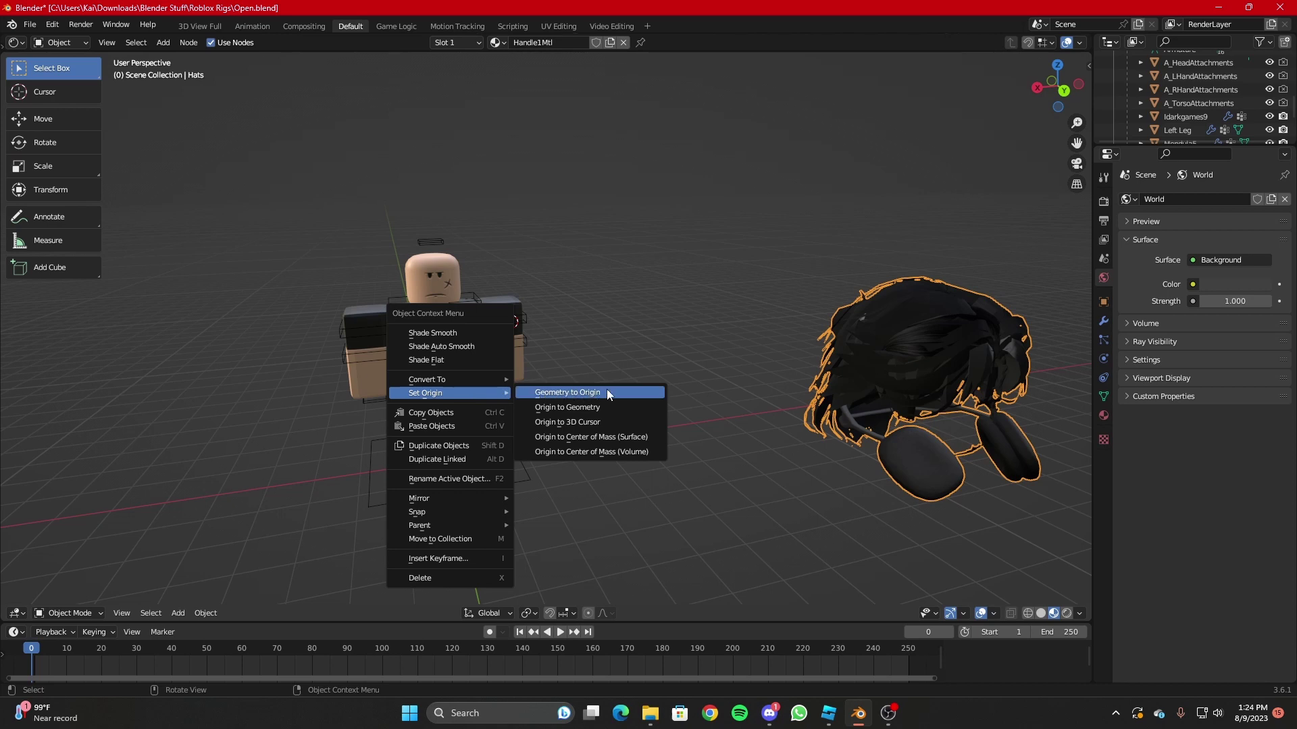
left_click(607, 393)
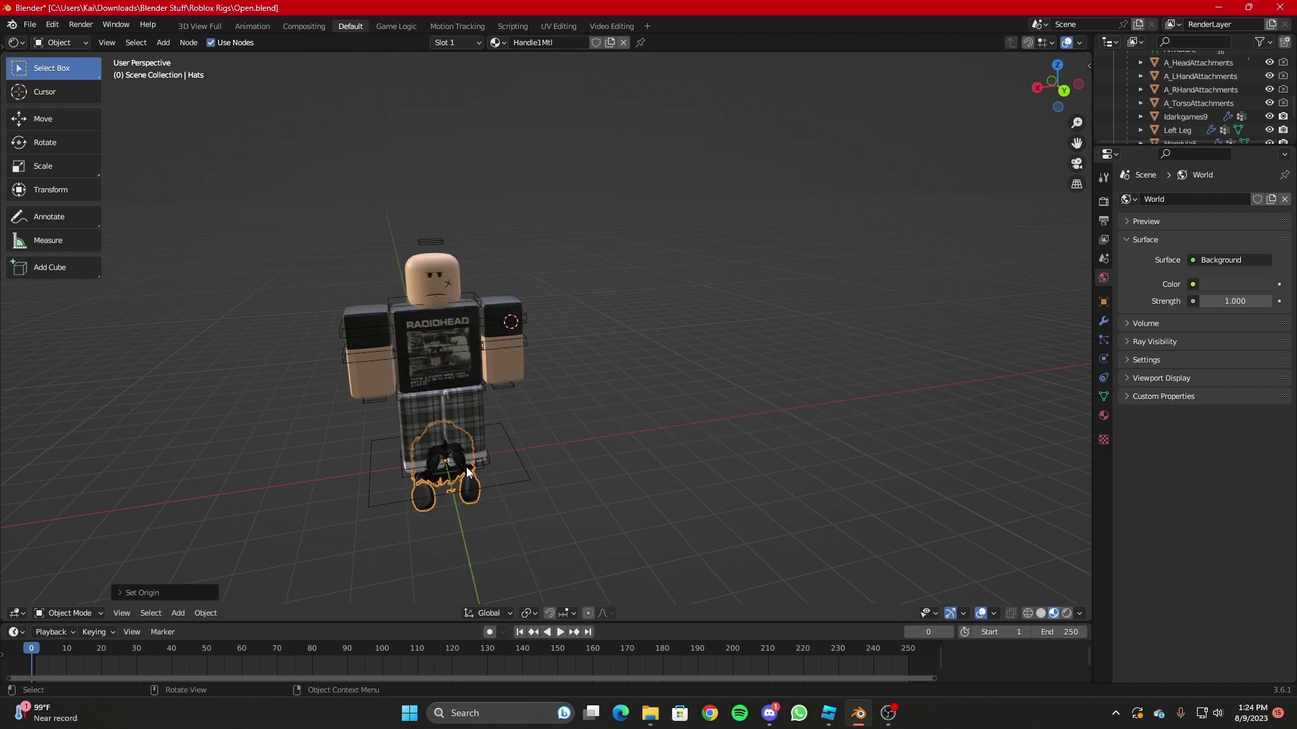
Move the hats mesh up along the global Z axis onto the rig's head.
key("shift+grave")
key("w")
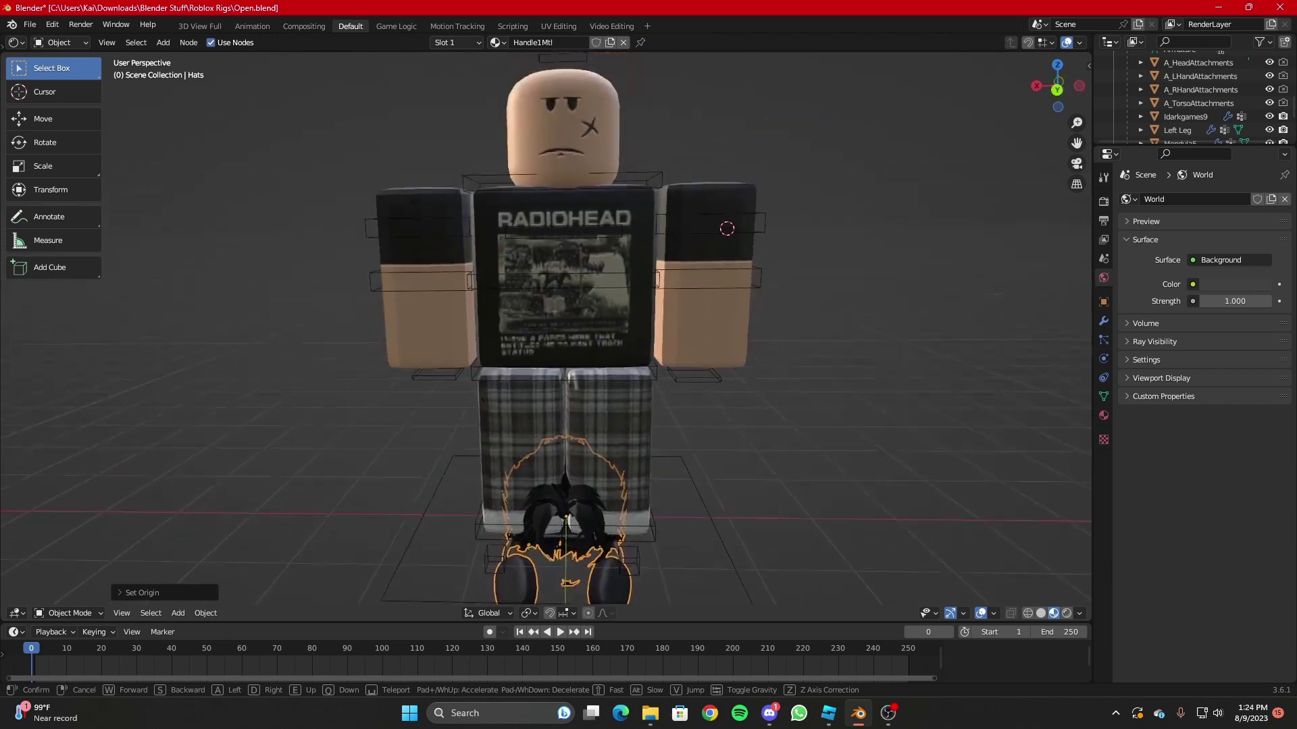
left_click(423, 458)
key("g")
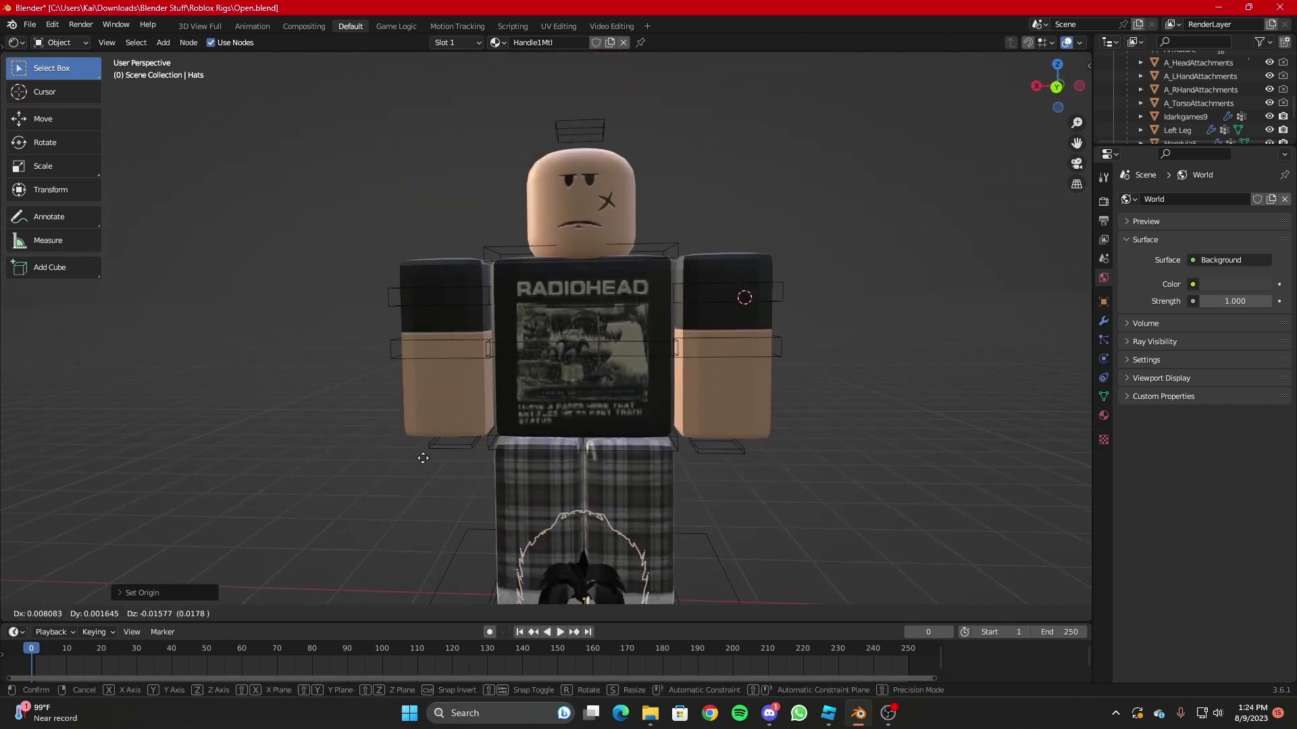
key("z")
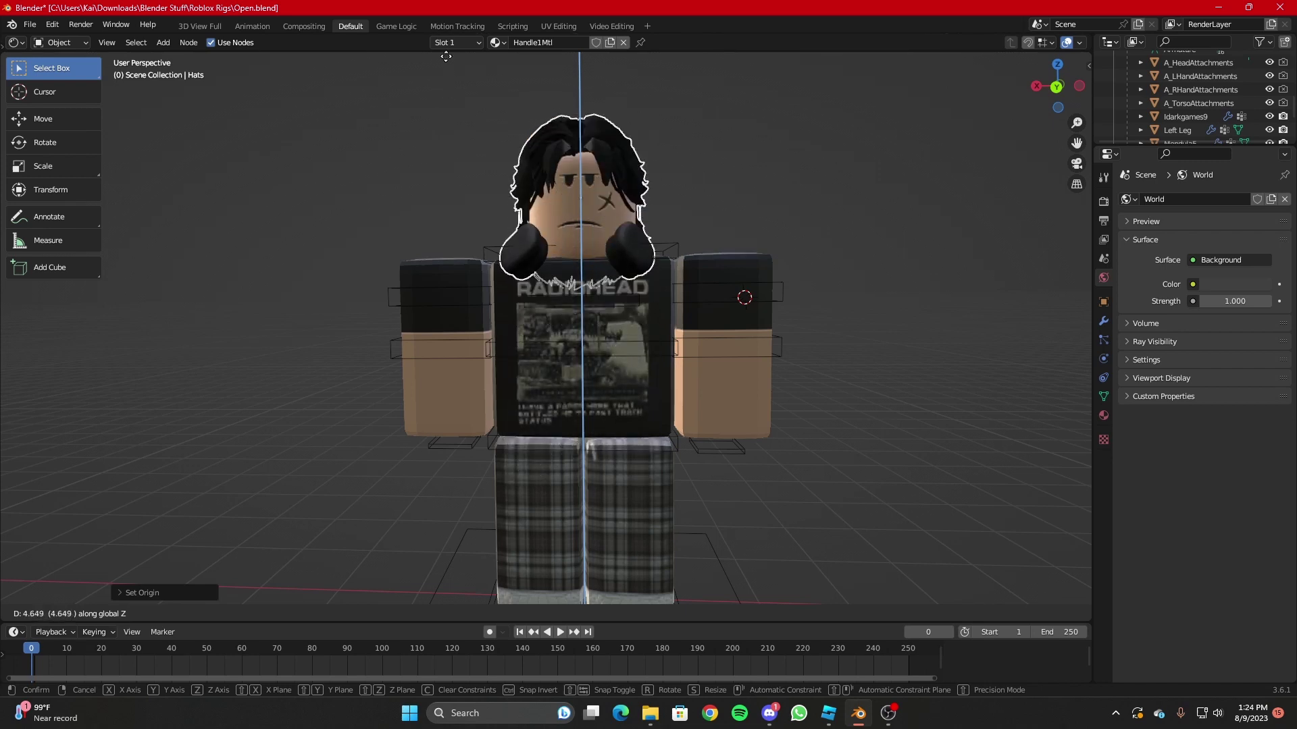
key("z")
key("x")
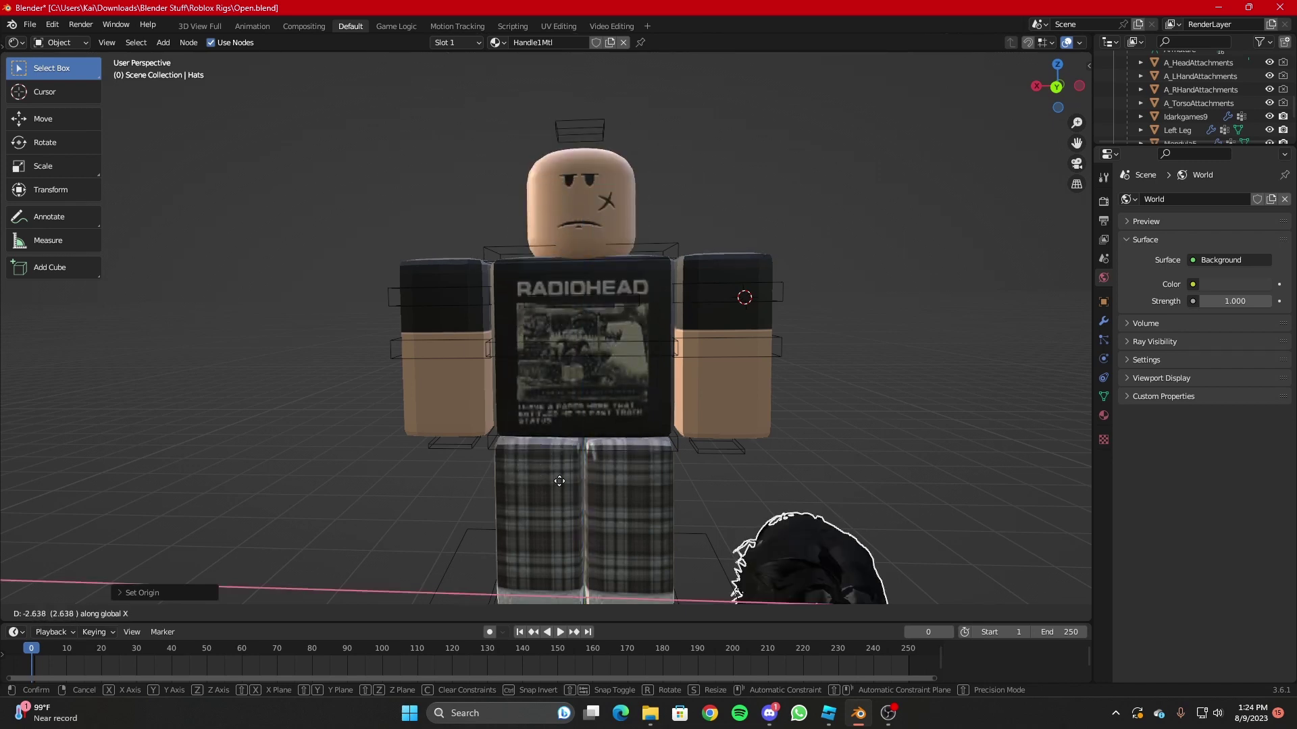
key("y")
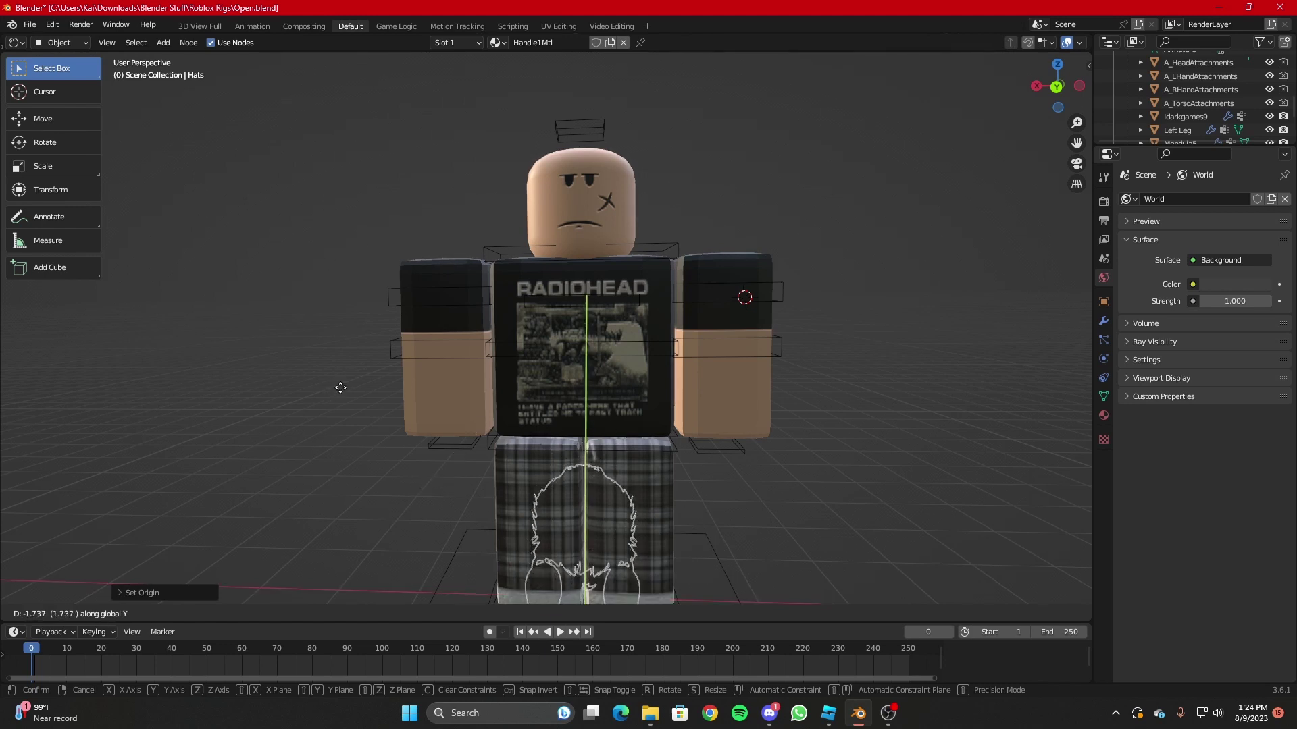
key("z")
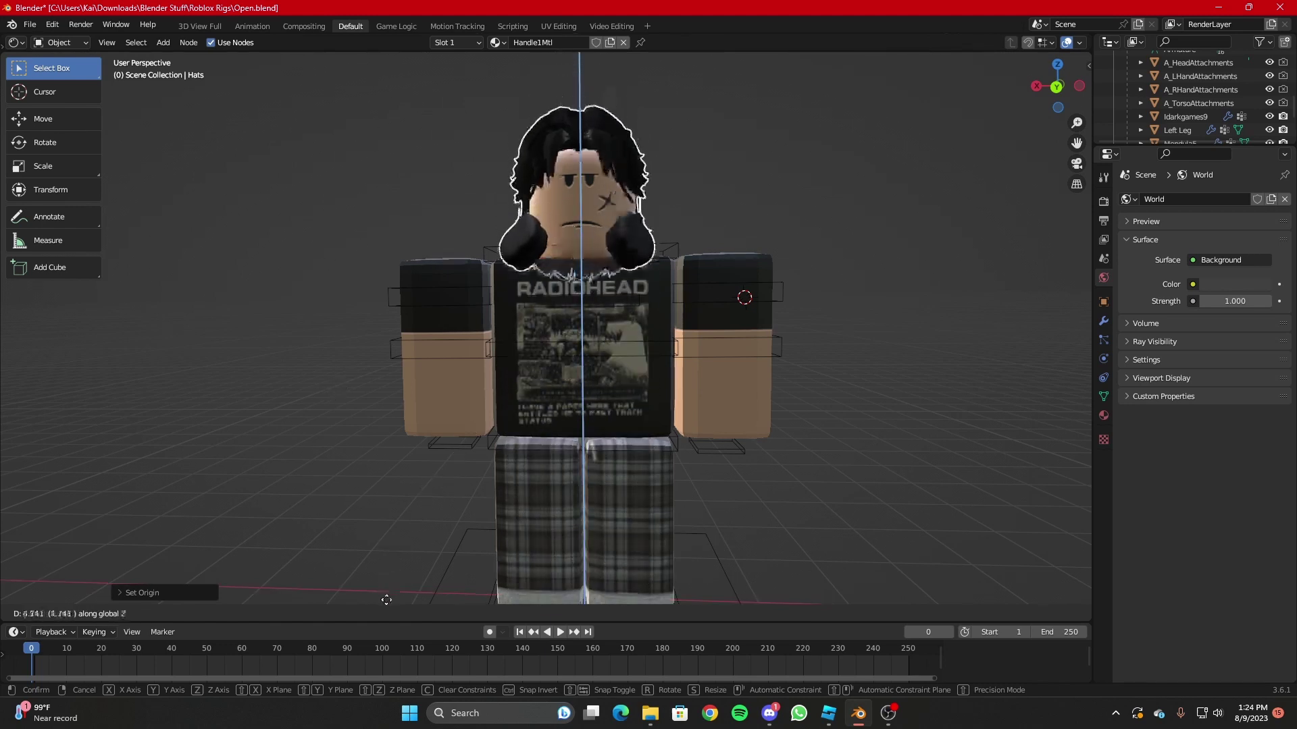
left_click(384, 55)
Adjust the hats mesh along X and lower it slightly along Z to fit around the head.
key("shift+grave")
key("w")
key("d")
key("a")
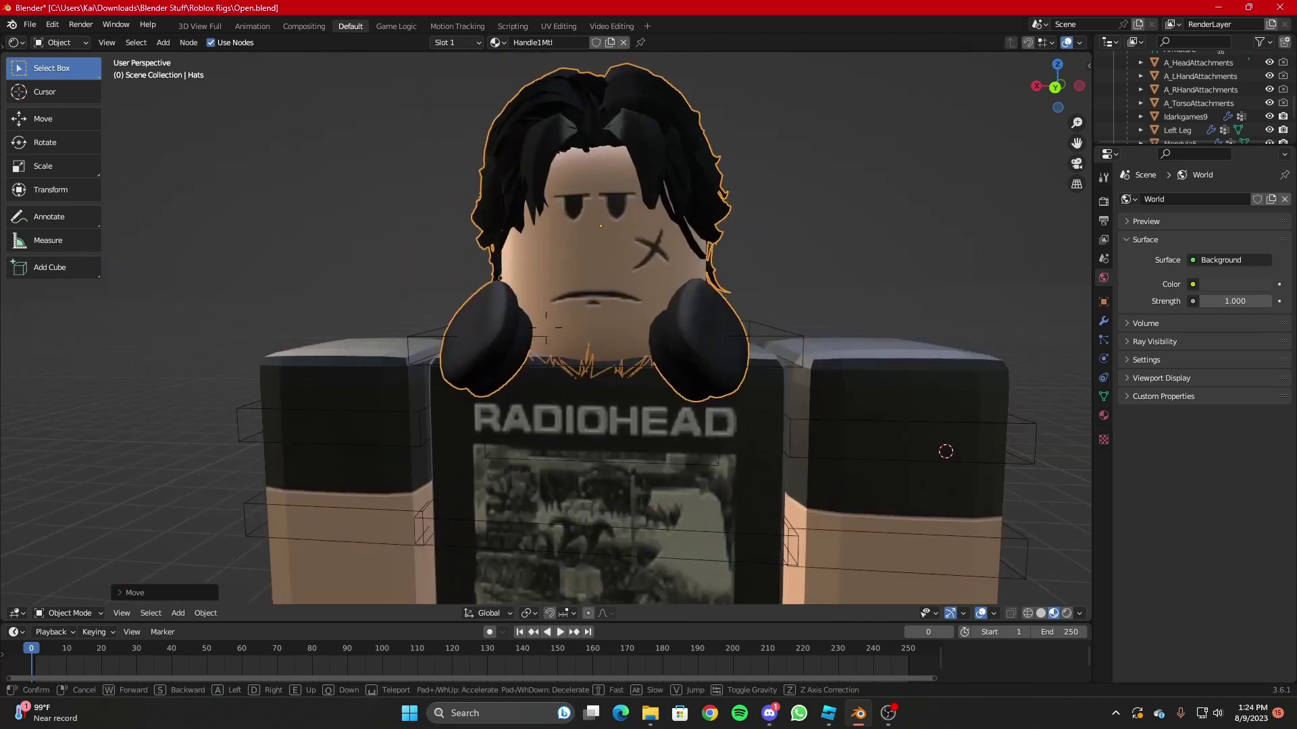
key("d")
key("s")
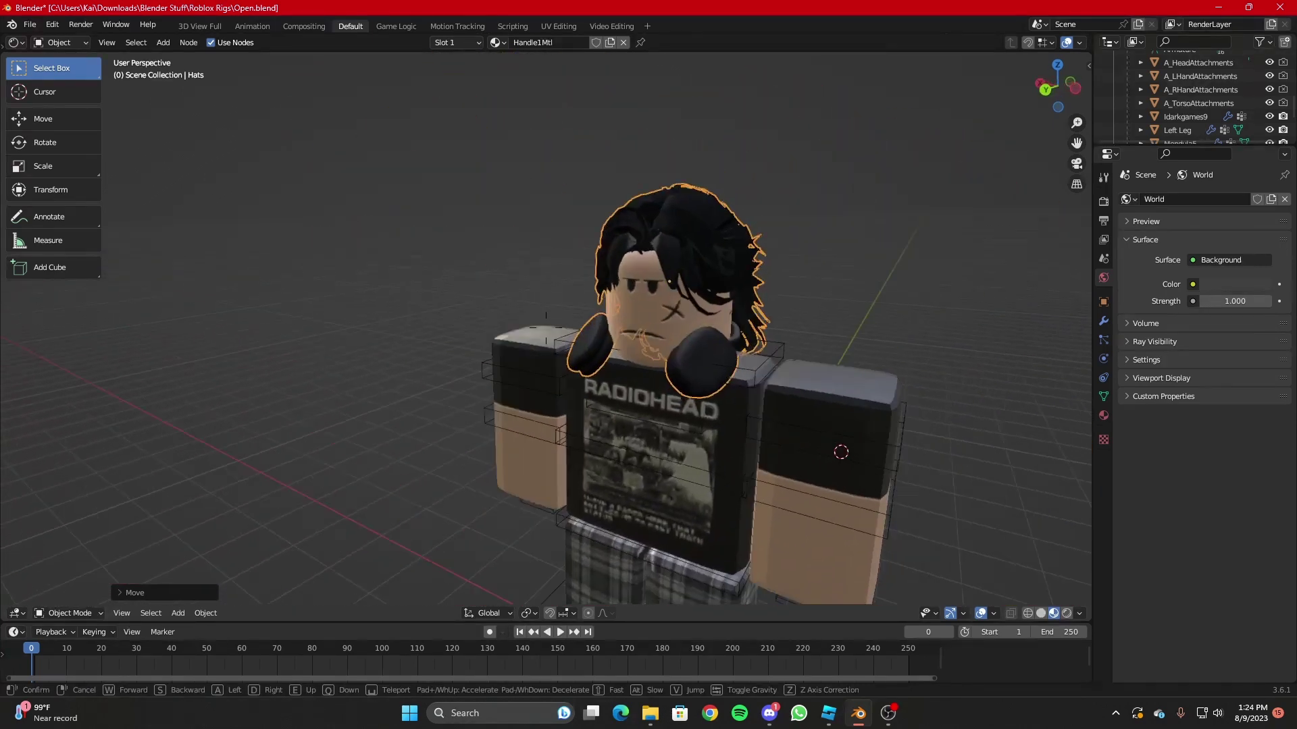
key("Return")
key("g")
key("x")
left_click(384, 71)
key("g")
key("z")
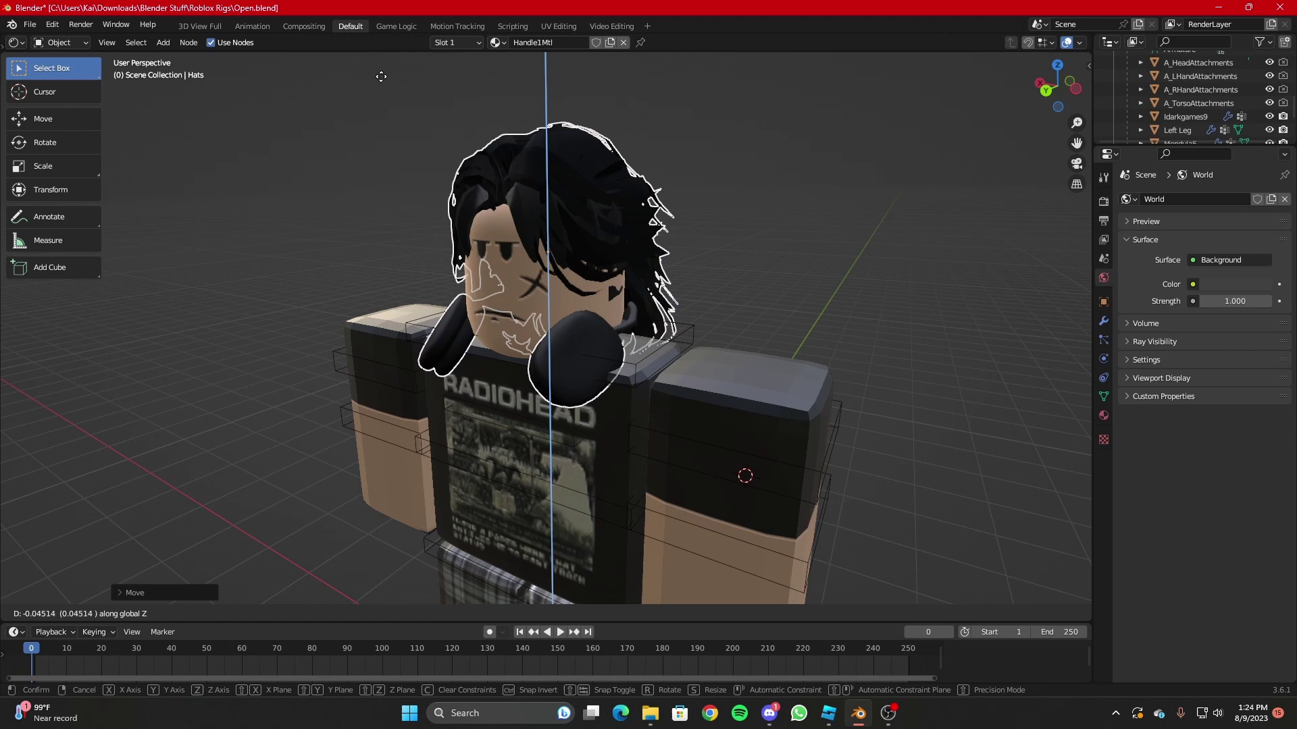
left_click(381, 78)
Fine-tune the height of the hats mesh along the global Z axis so it sits properly on the head.
key("shift+grave")
key("w")
key("w")
key("Return")
key("g")
key("z")
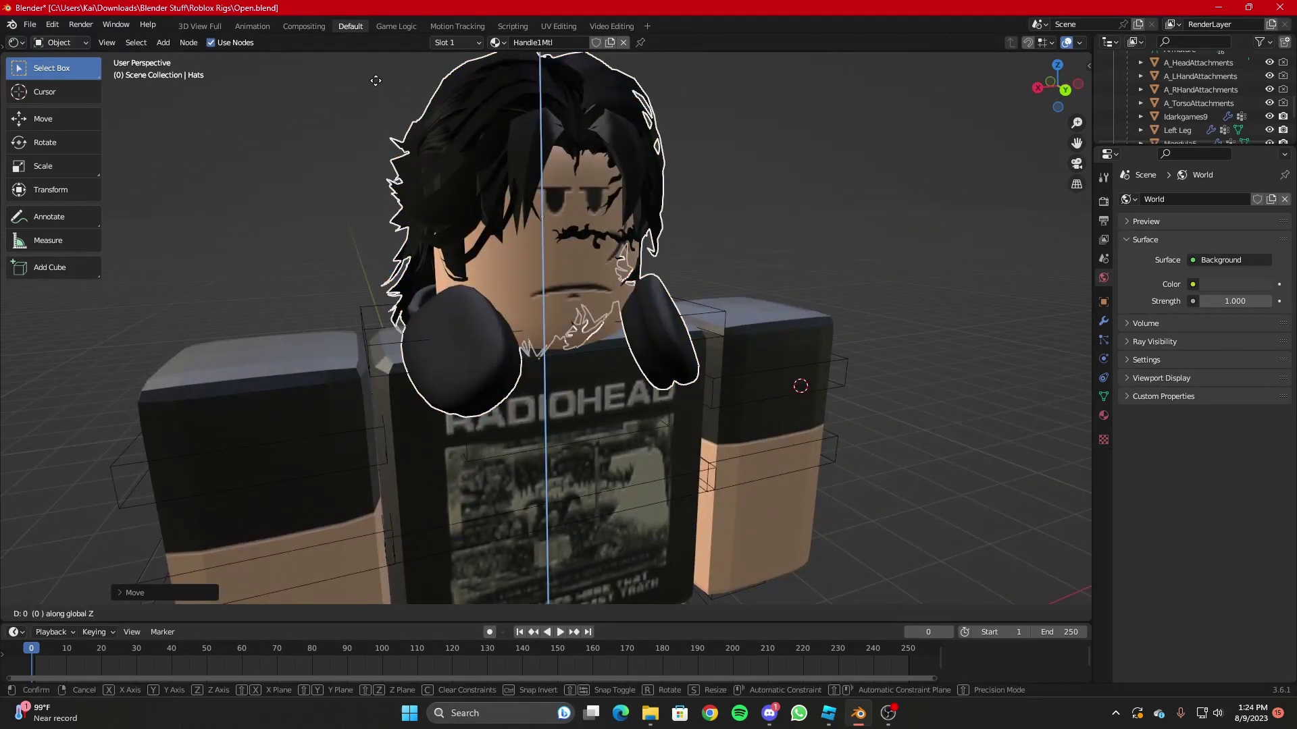
left_click(375, 88)
Bring the whole rig into view and enlarge the outliner to show the Hats object below the rig's parts.
key("shift+grave")
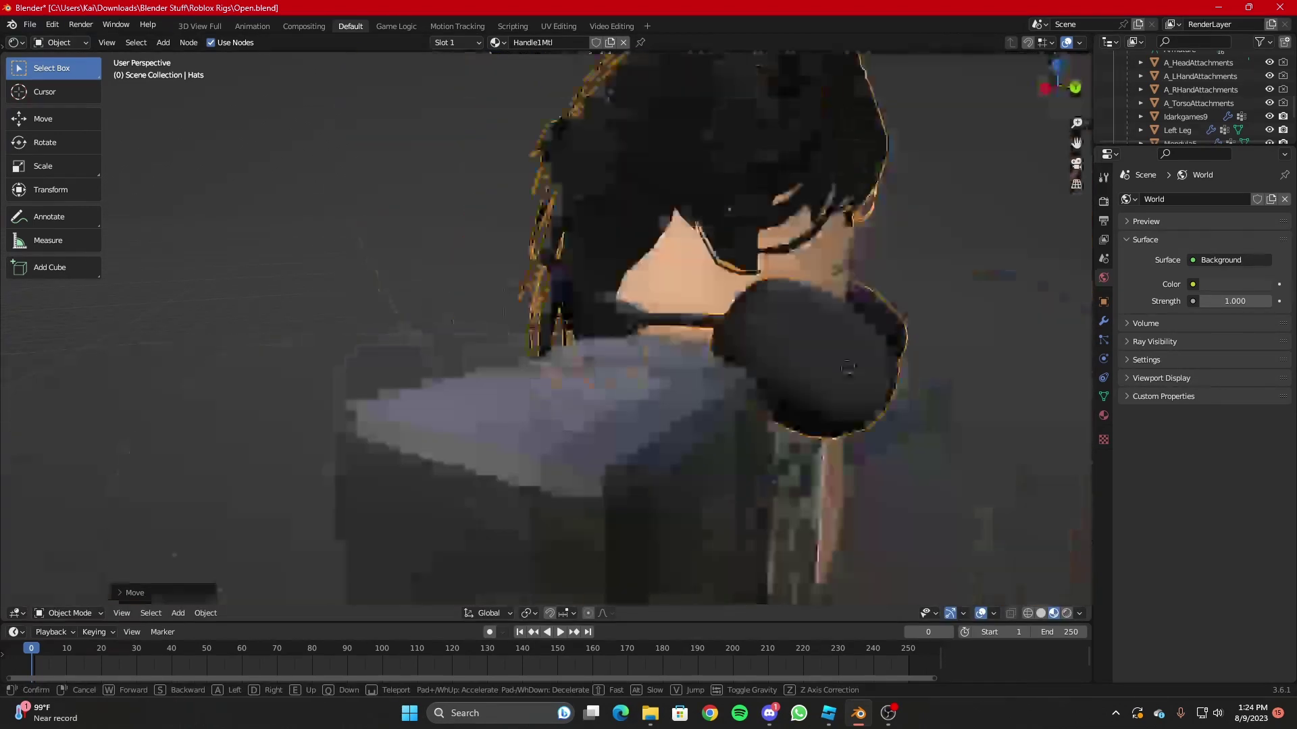
key("d")
key("a")
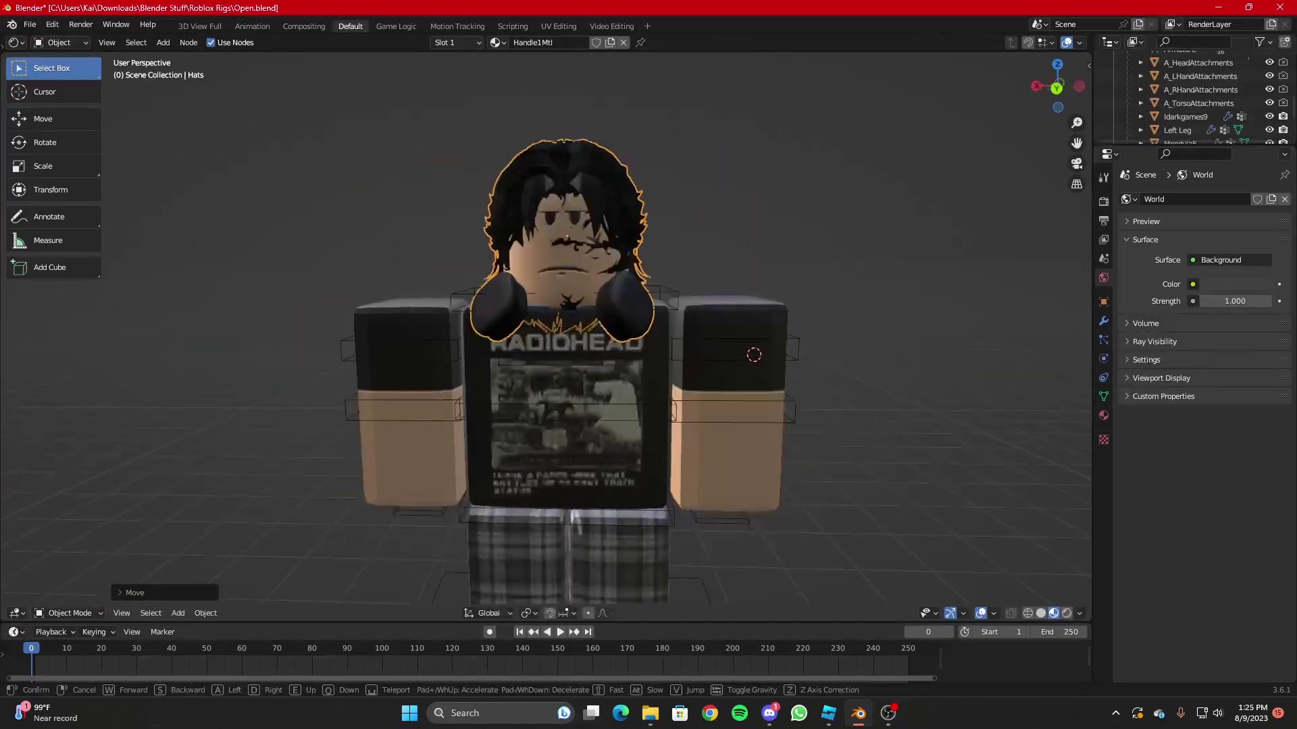
key("s")
left_click(546, 327)
key("s")
left_click(451, 219)
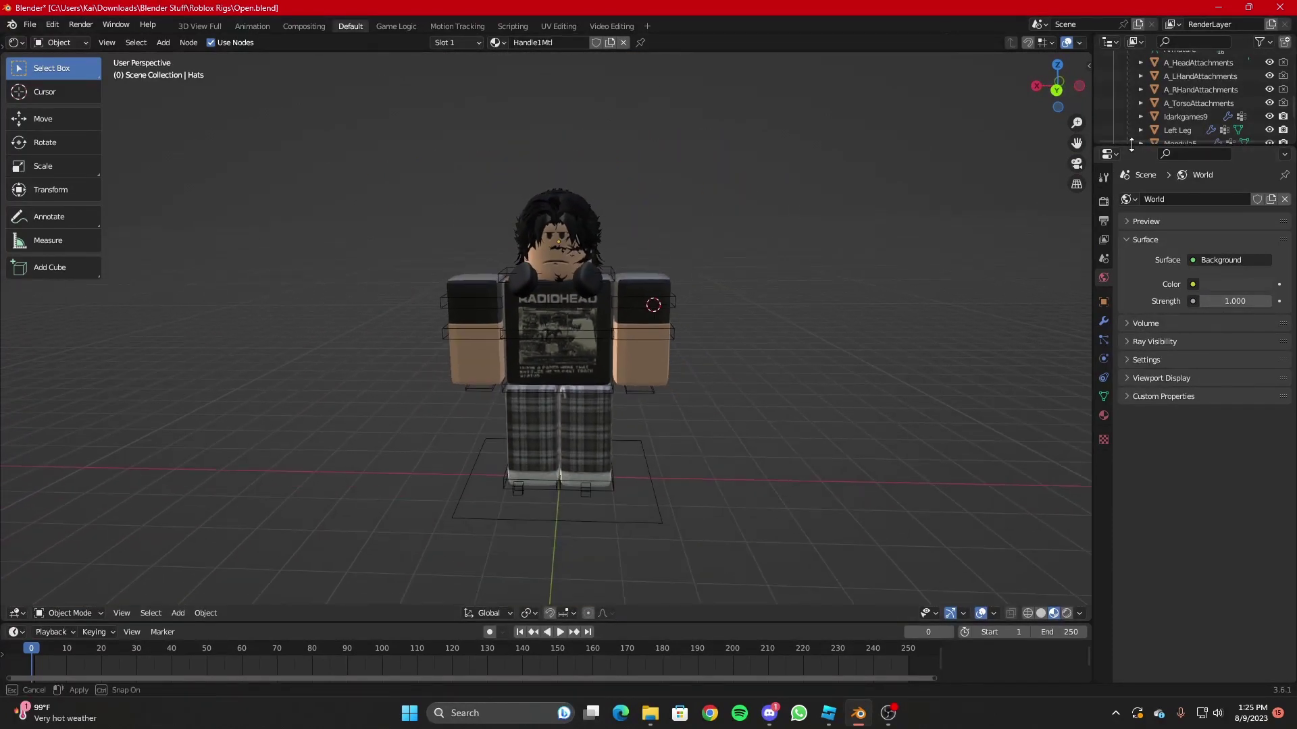
left_click_drag(1131, 145, 1153, 297)
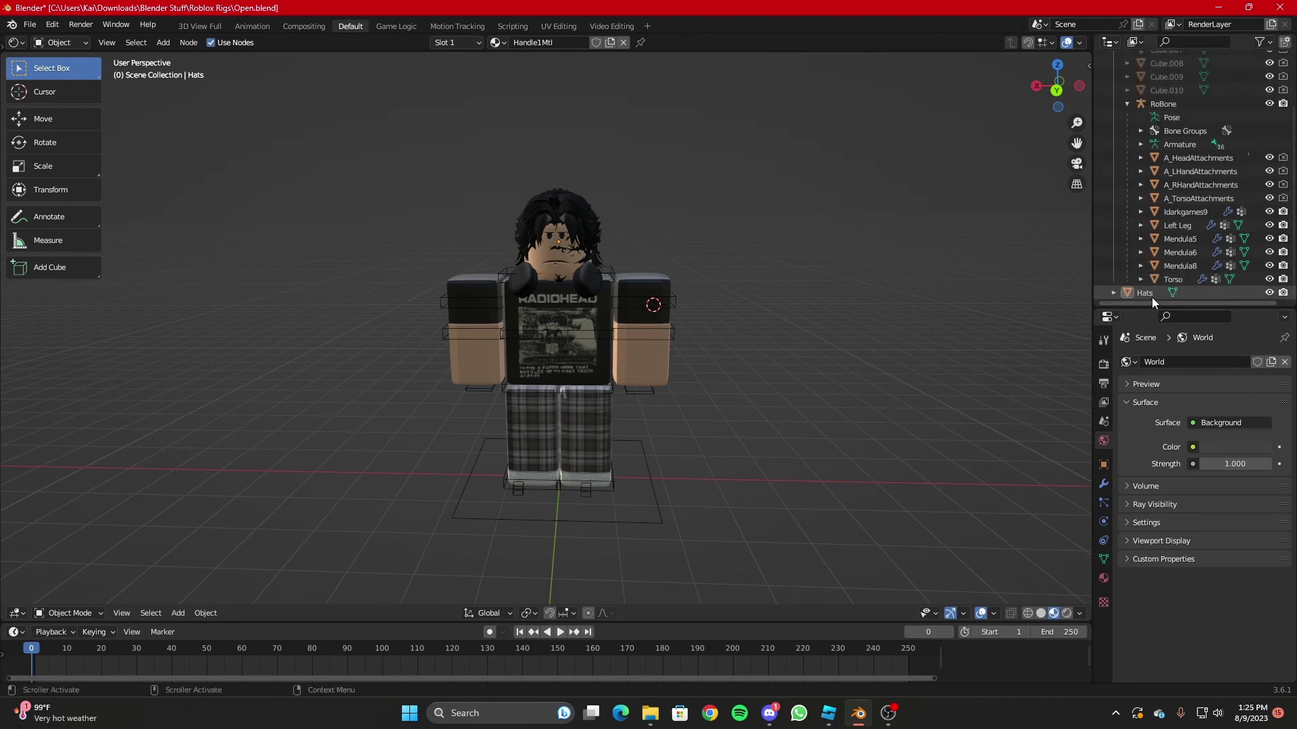
Try raising the RoBone armature along global Z to test whether the hats follow it, without keeping the move.
left_click(647, 483)
key("g")
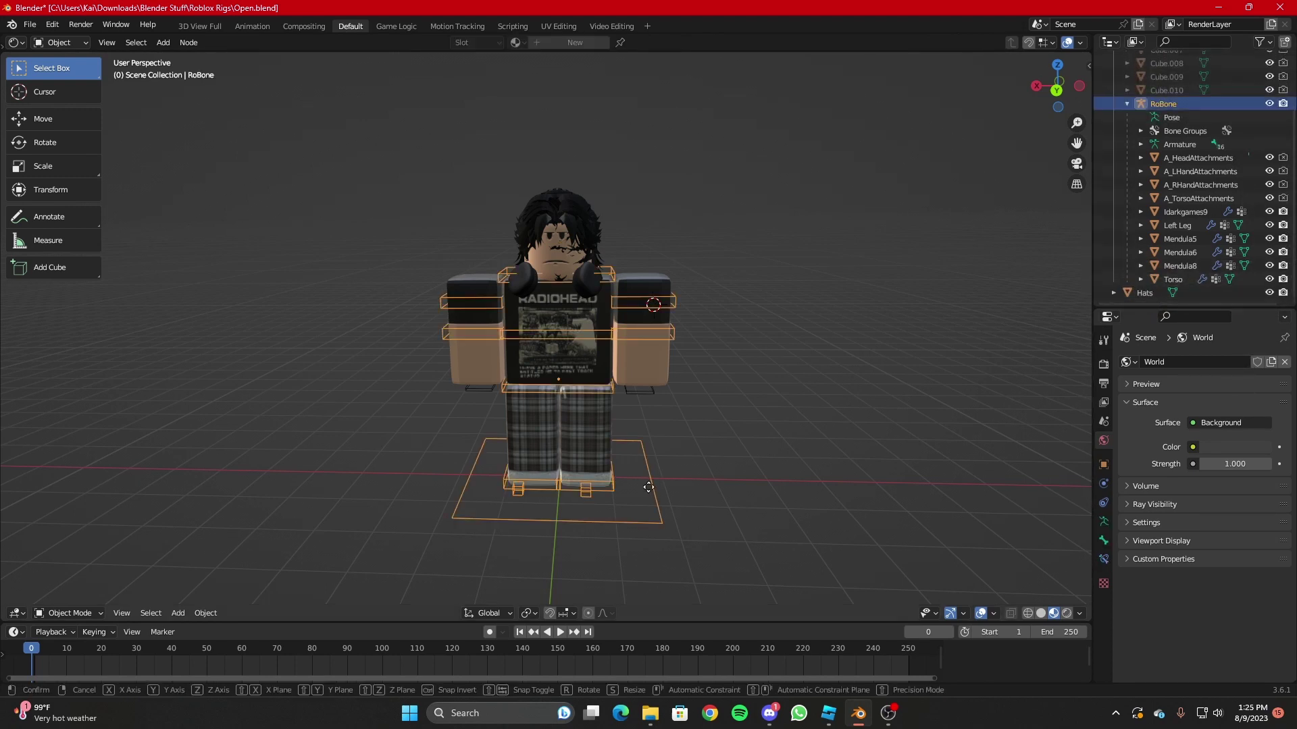
key("z")
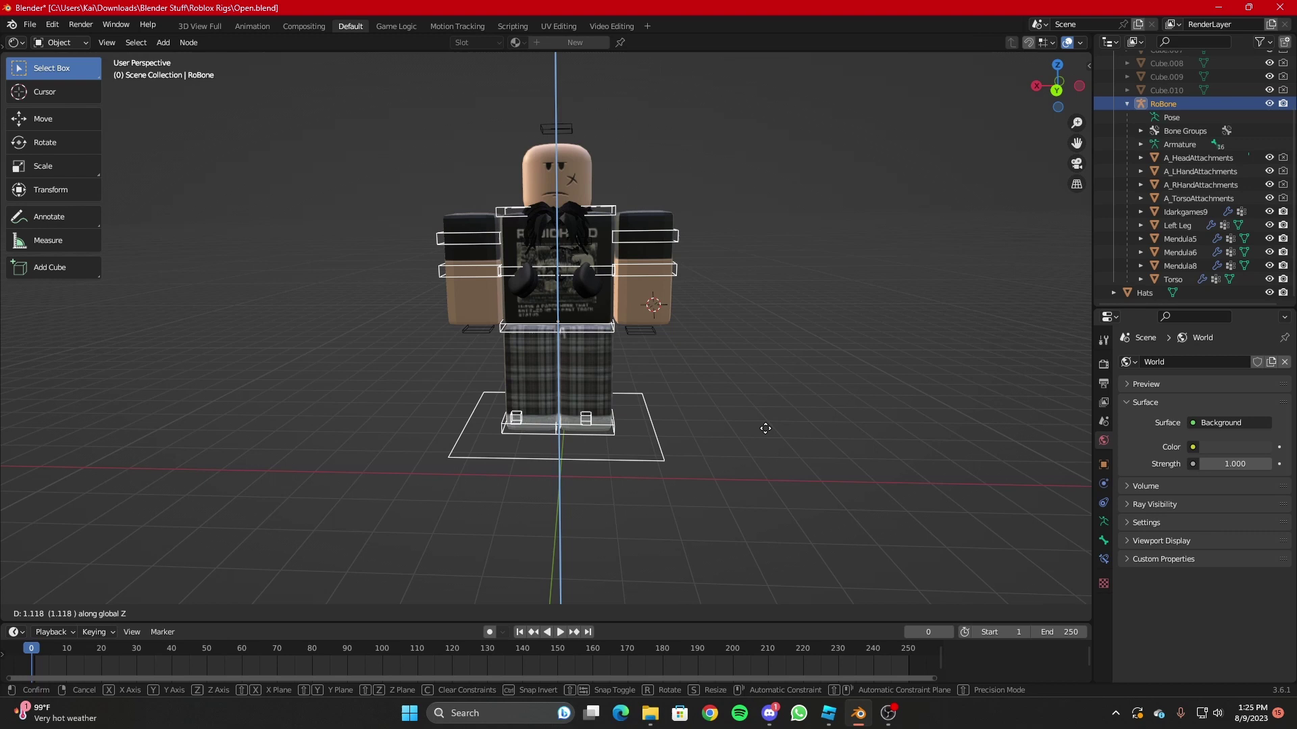
key("Escape")
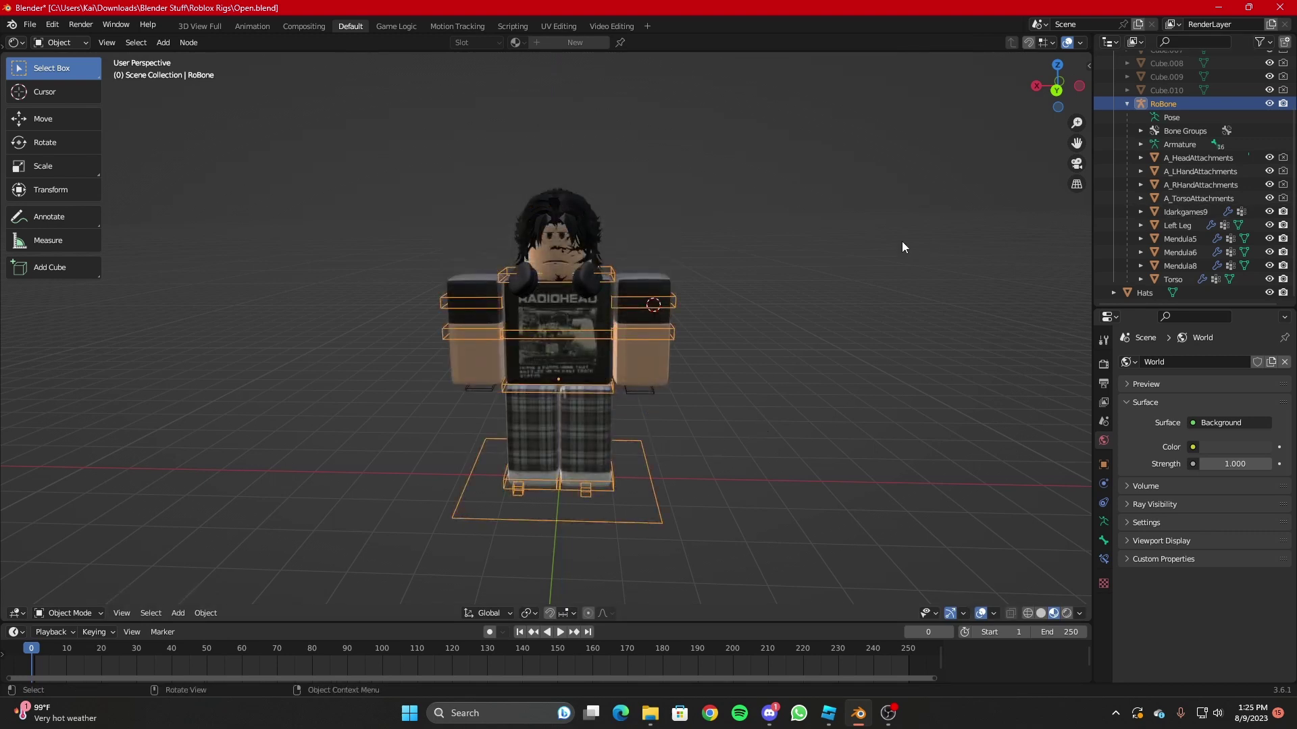
Parent Hats to the rig's A_HeadAttachments object using Object (Keep Transform).
left_click(1143, 295)
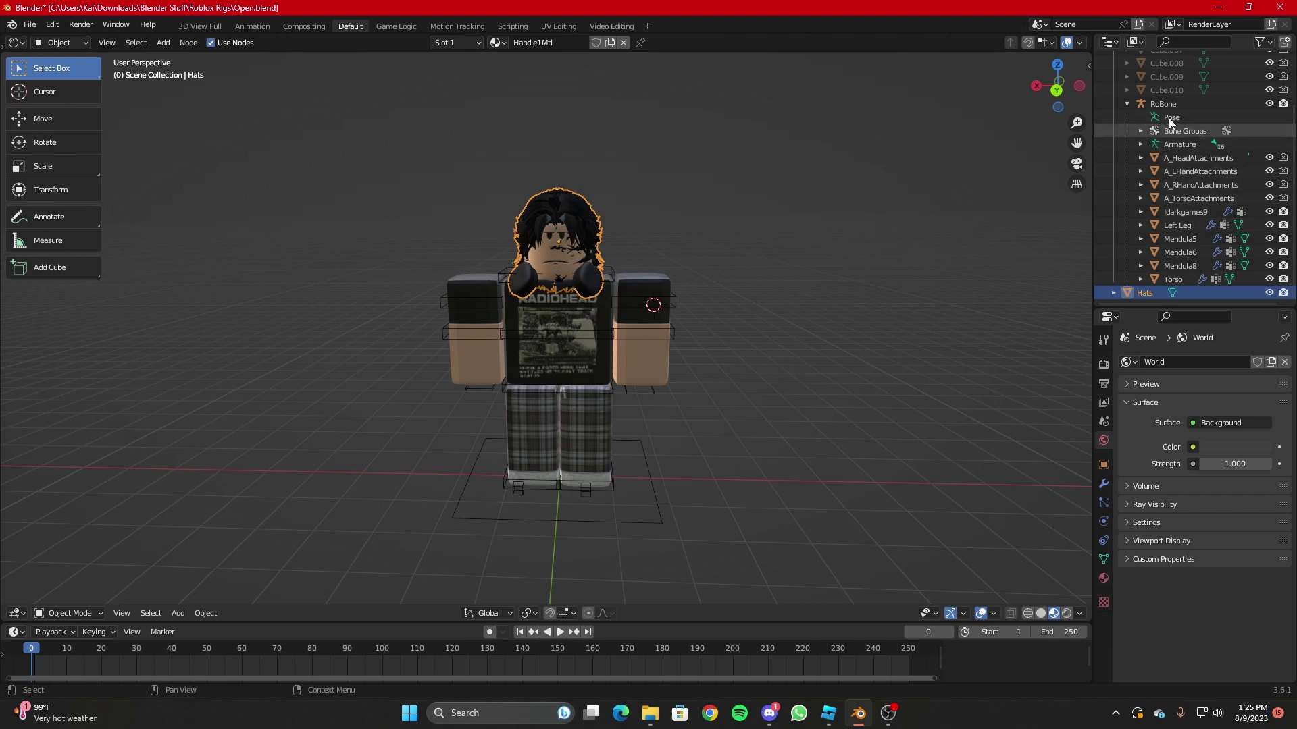
left_click(1185, 157, "ctrl")
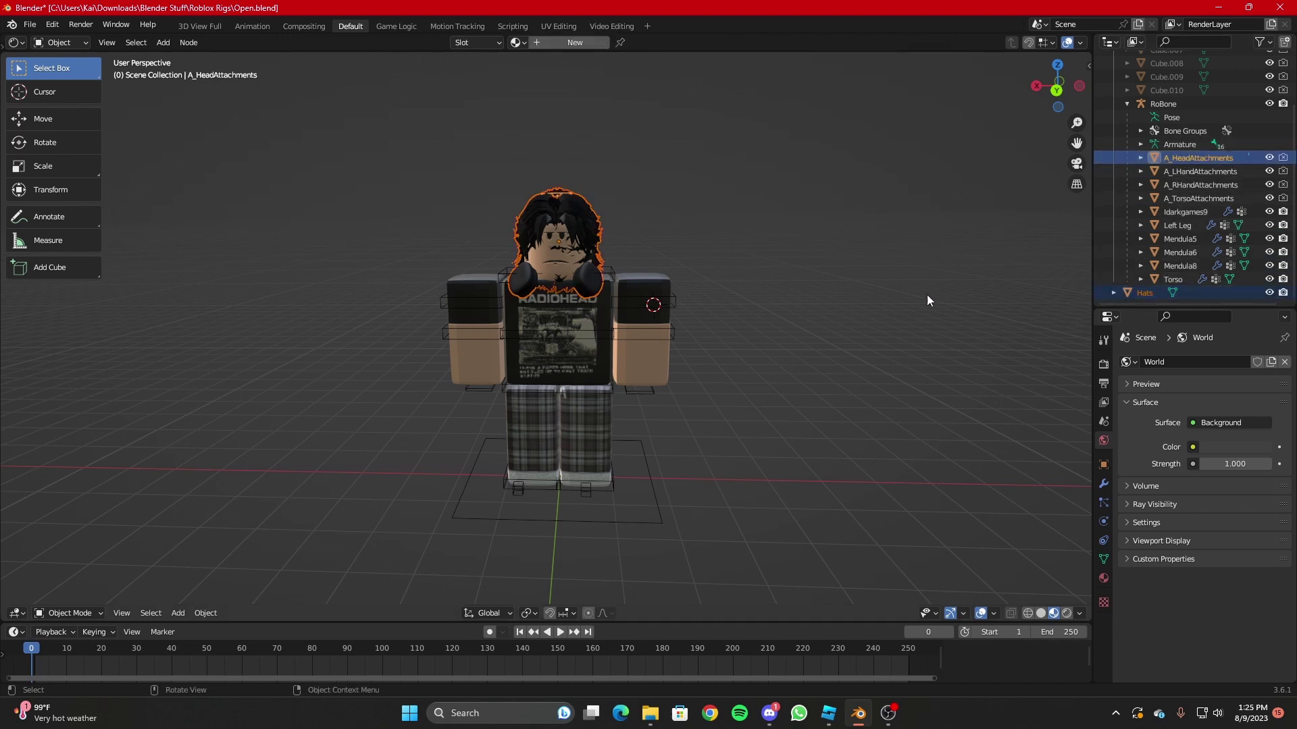
left_click(1137, 292)
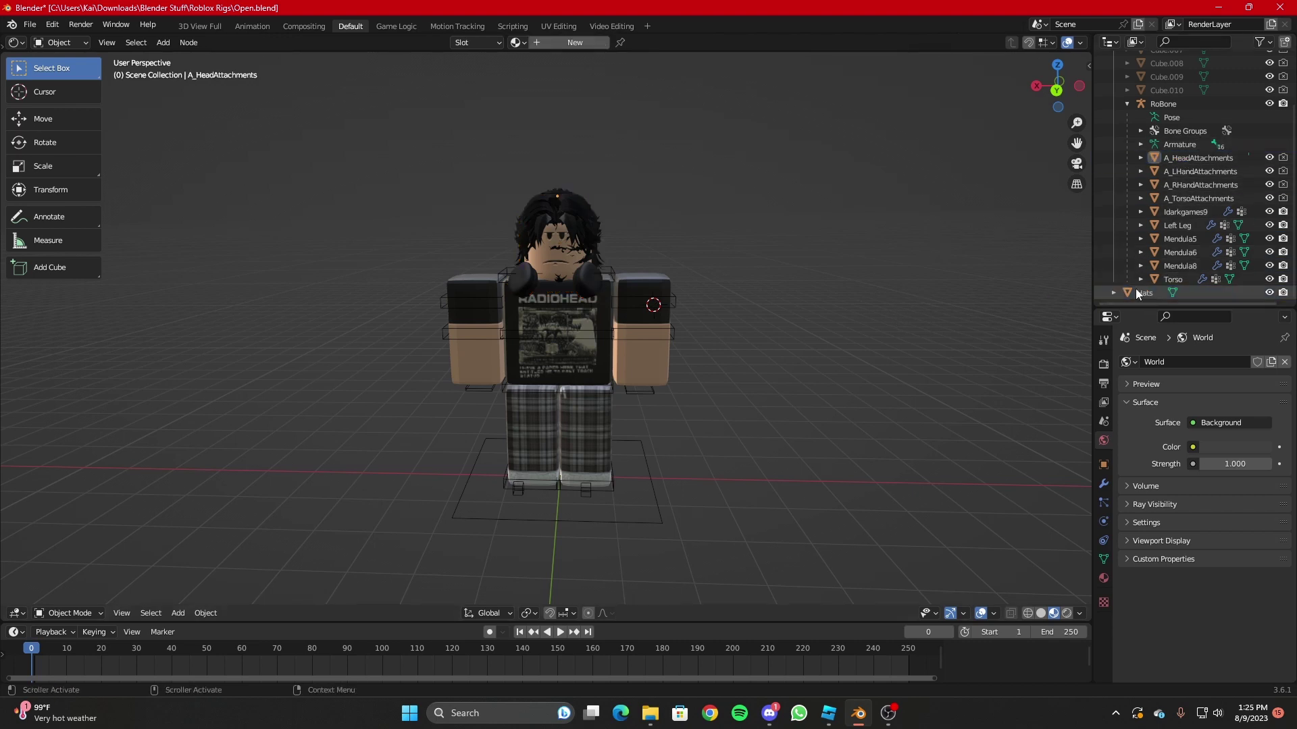
left_click(1193, 157, "ctrl")
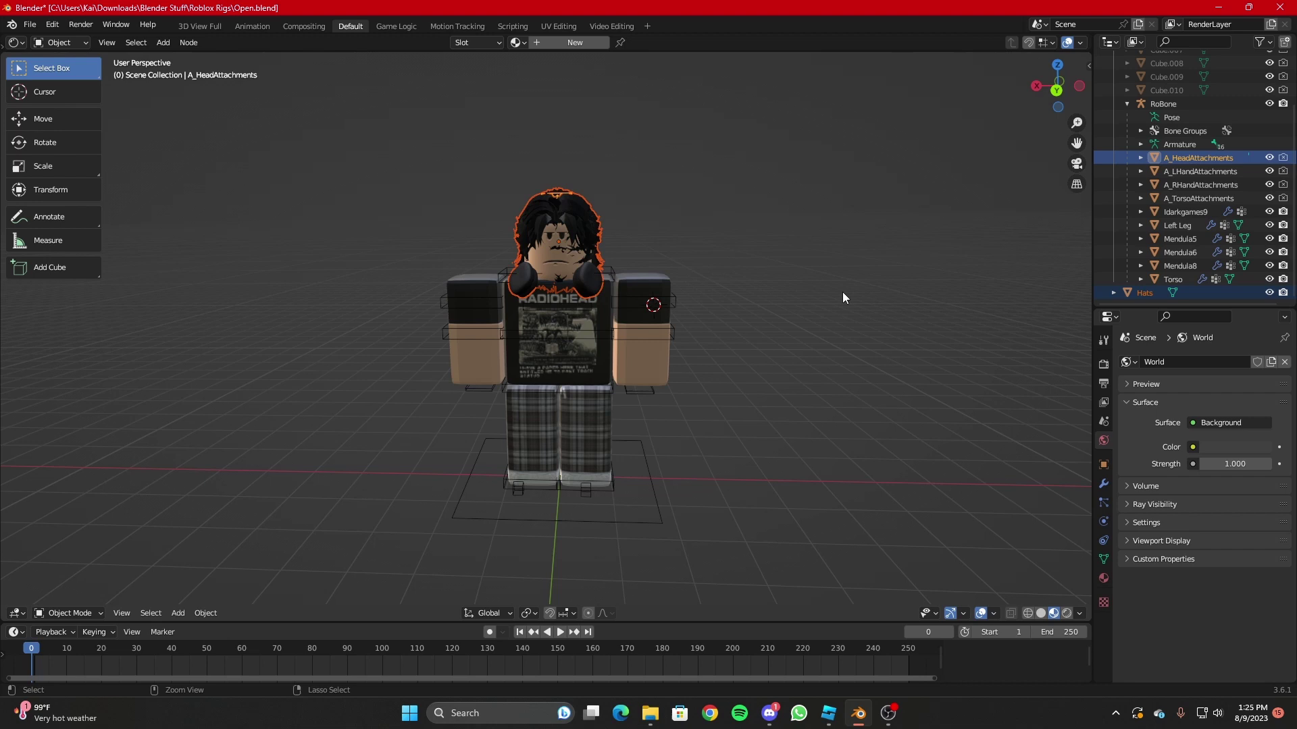
key("ctrl+p")
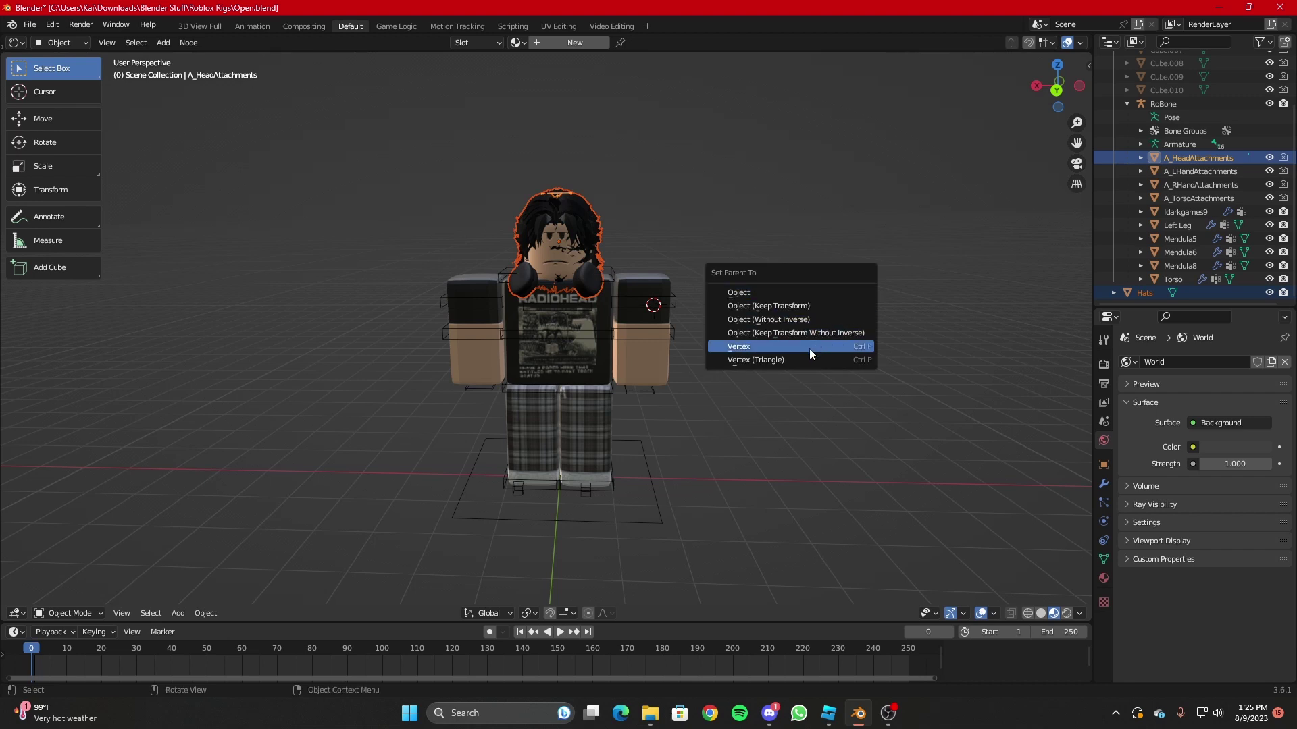
left_click(814, 305)
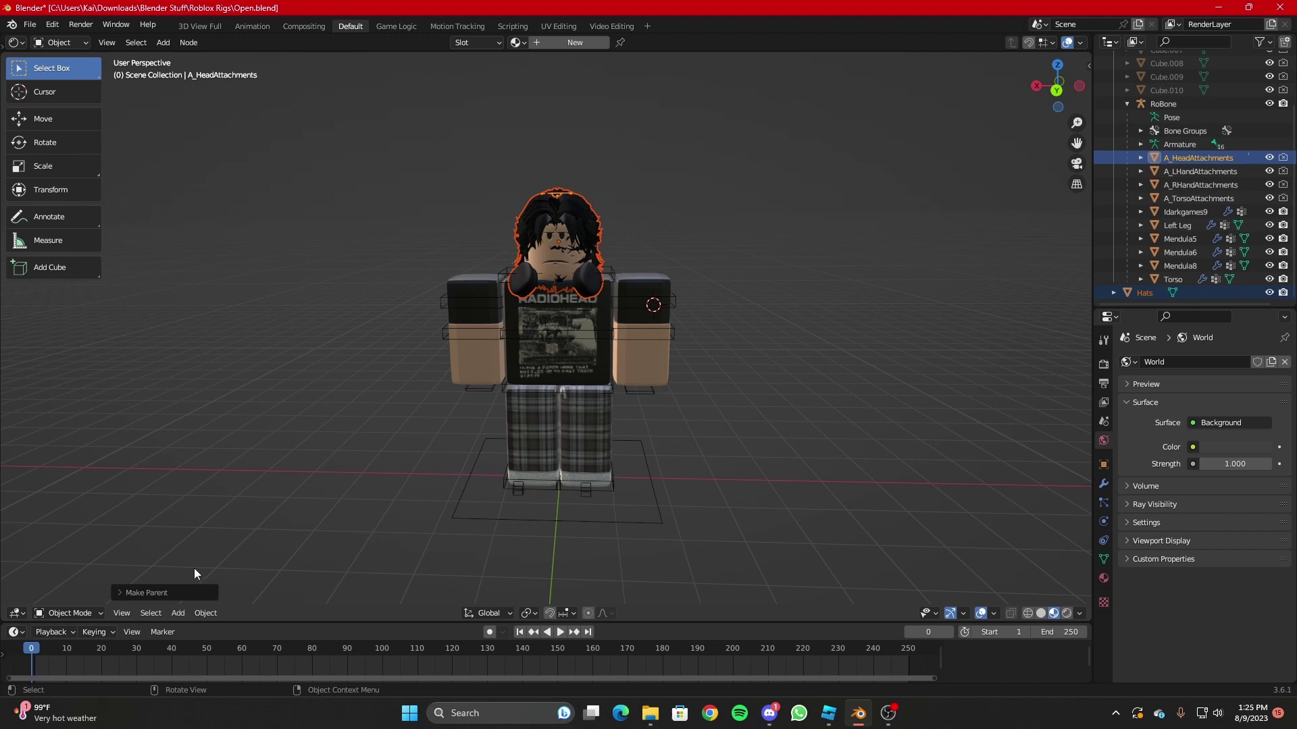
Raise the RoBone armature along global Z and return it to the ground to test the hats' parenting.
left_click(504, 448)
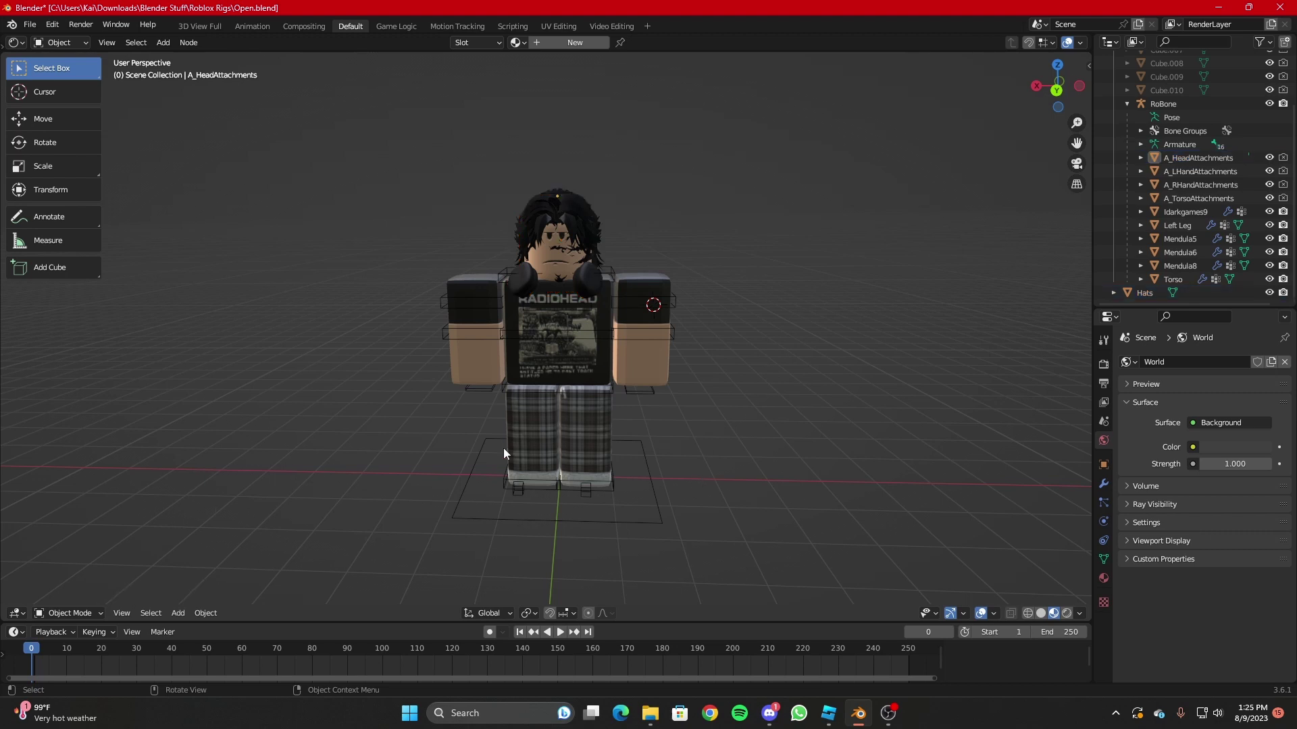
left_click(640, 457)
key("g")
key("z")
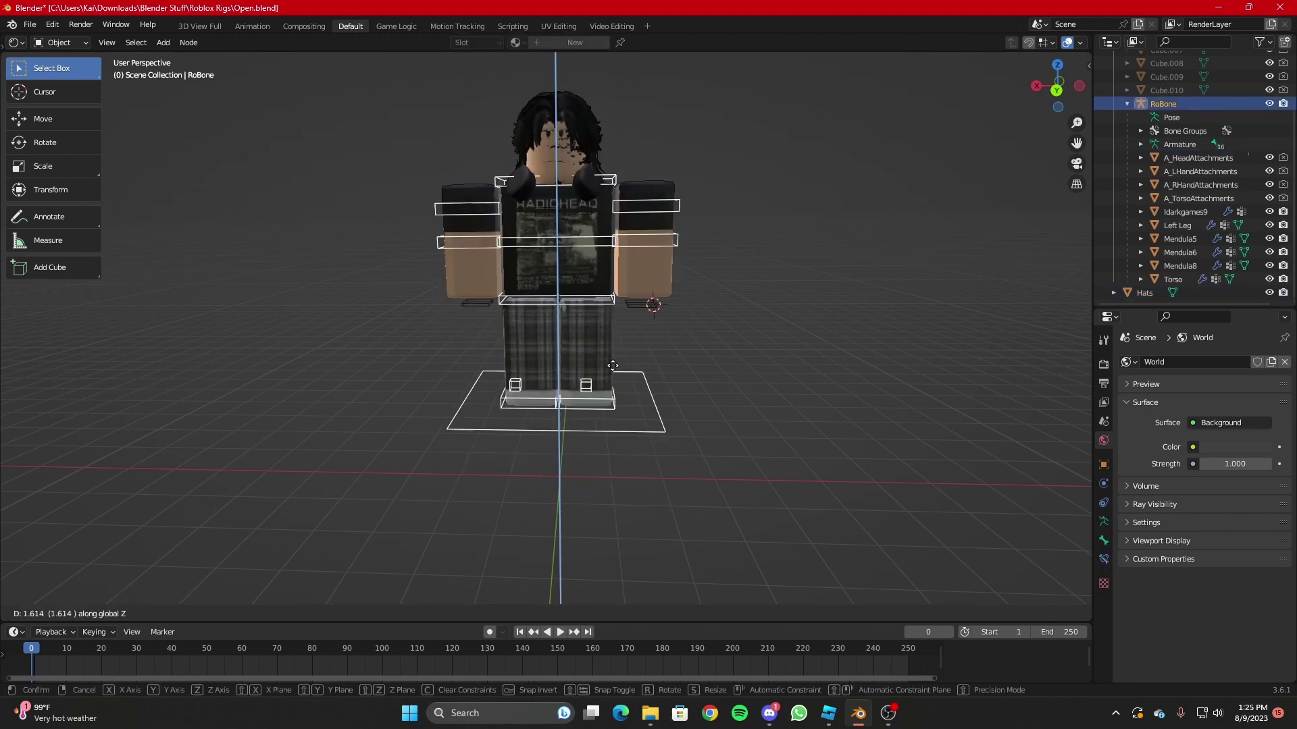
left_click(597, 476)
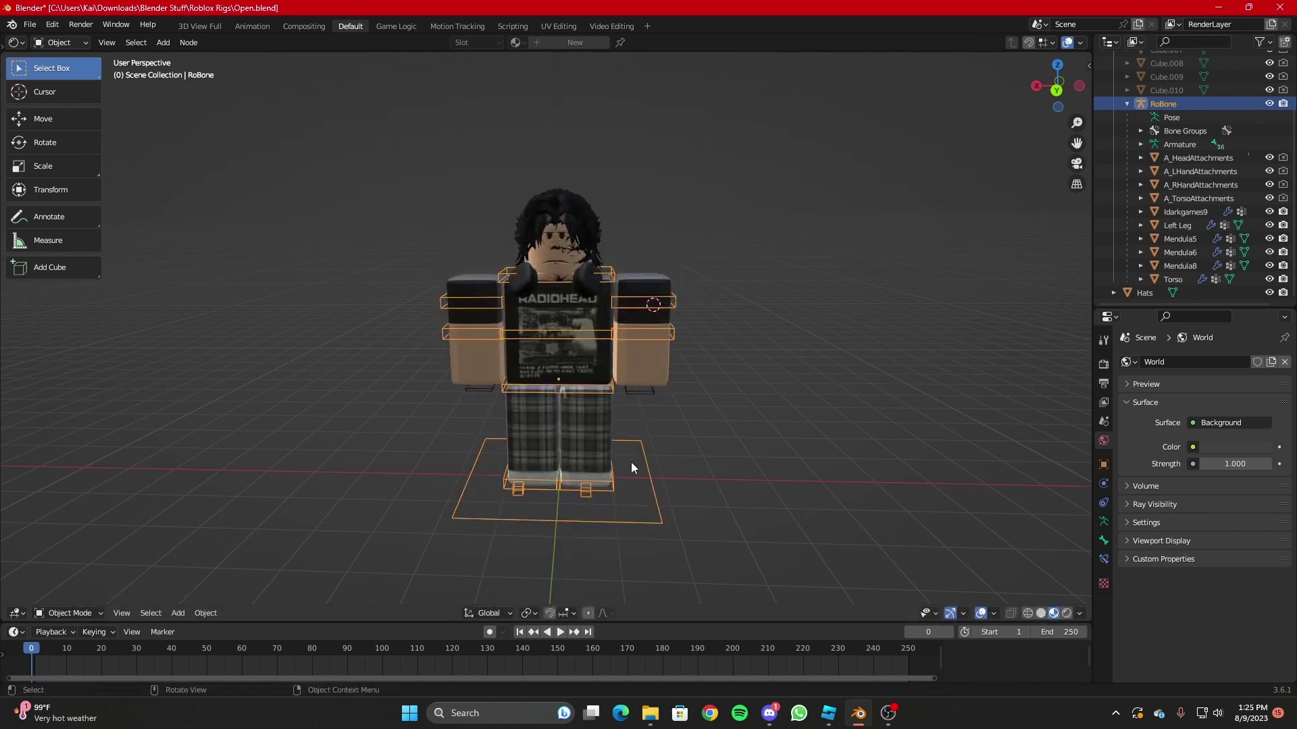
left_click(745, 440)
Import Backpack.obj as a Wavefront OBJ from the K41-RO folder.
left_click(30, 26)
left_click(37, 24)
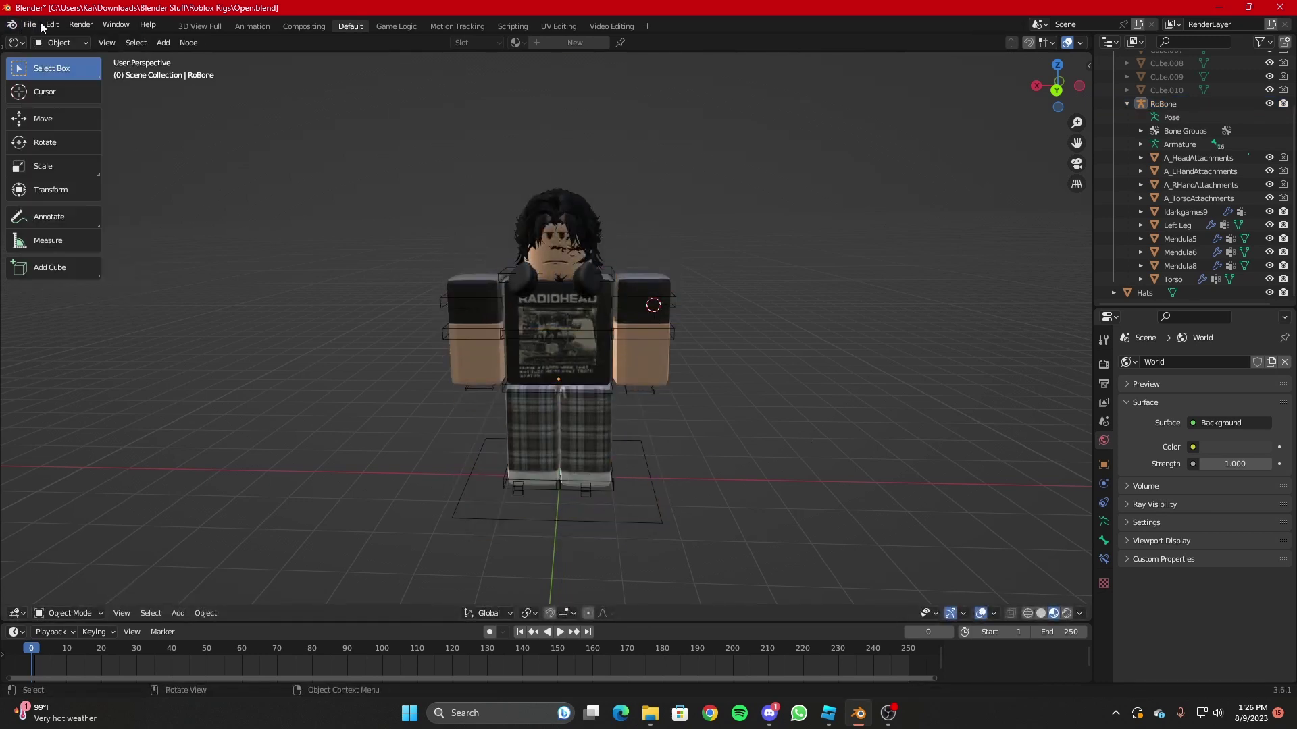
left_click(33, 27)
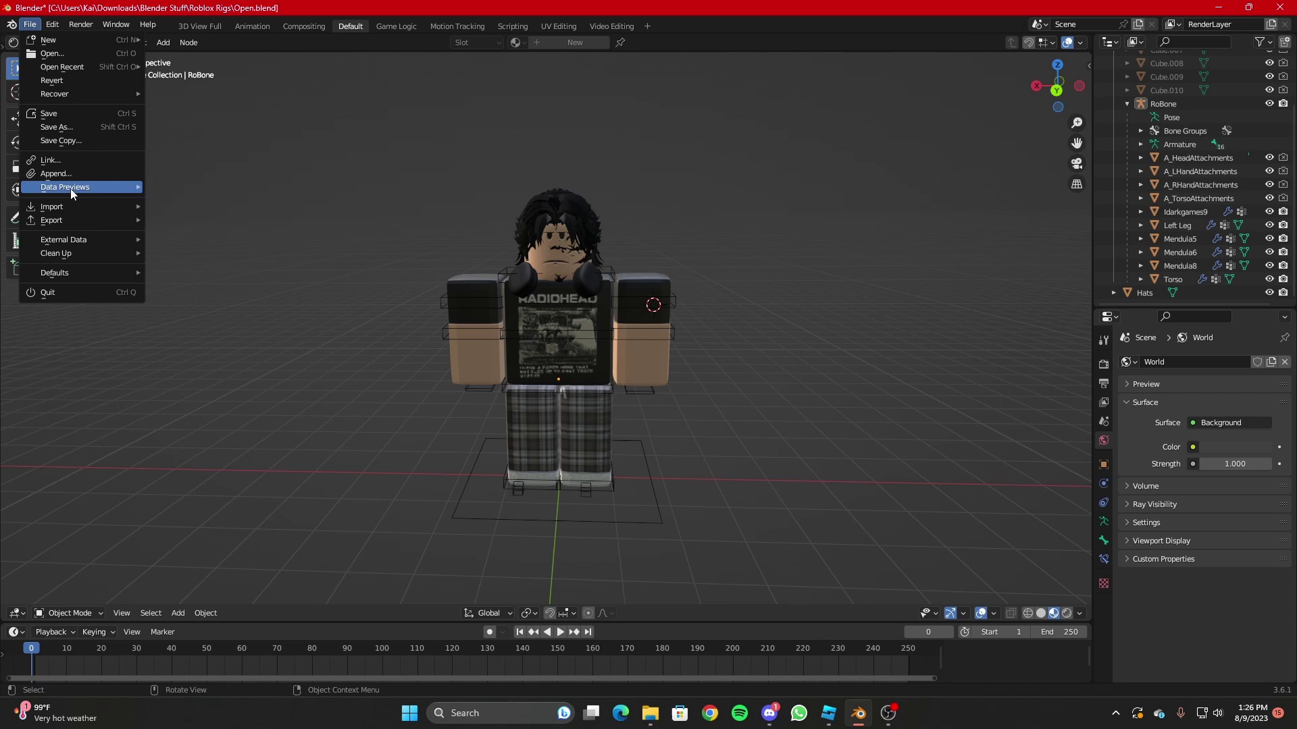
mouse_move(66, 210)
left_click(209, 260)
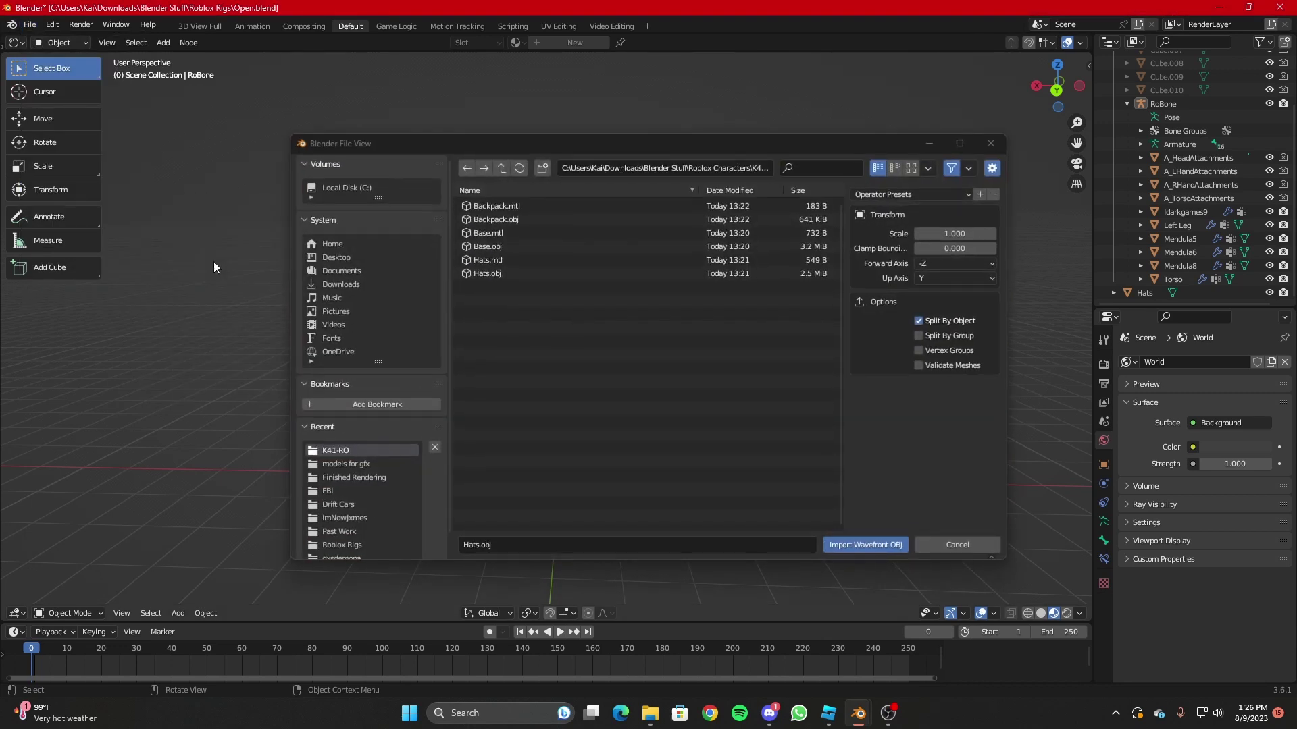
left_click(556, 218)
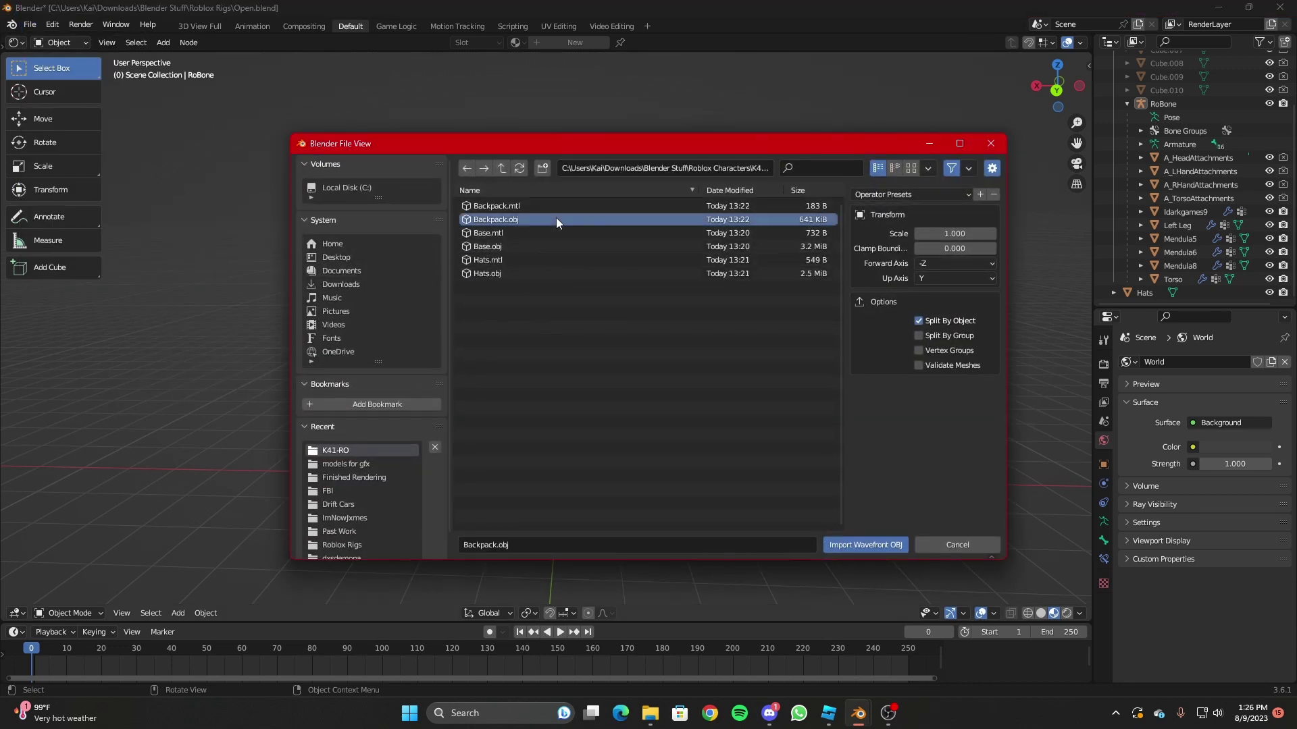
left_click(869, 544)
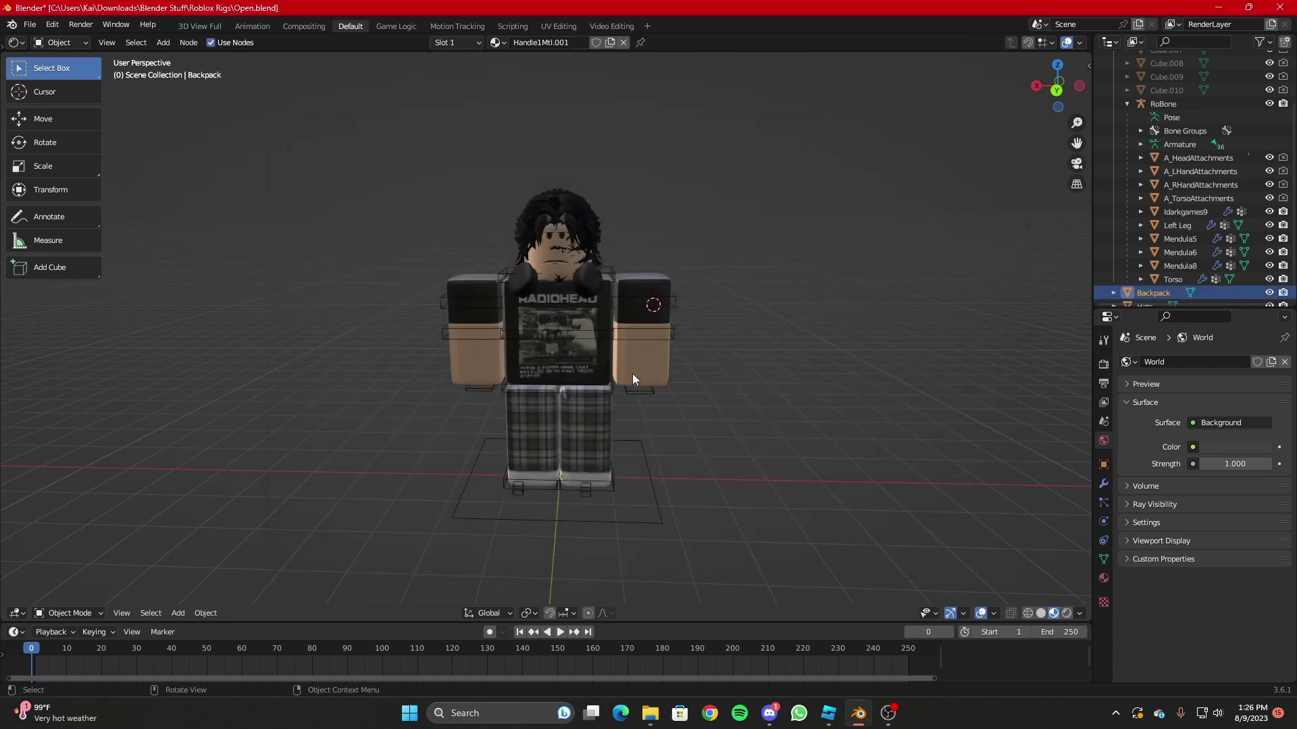
Locate the imported backpack away from the rig and bring it to the rig's base with Set Origin, Geometry to Origin.
key("shift+grave")
key("w")
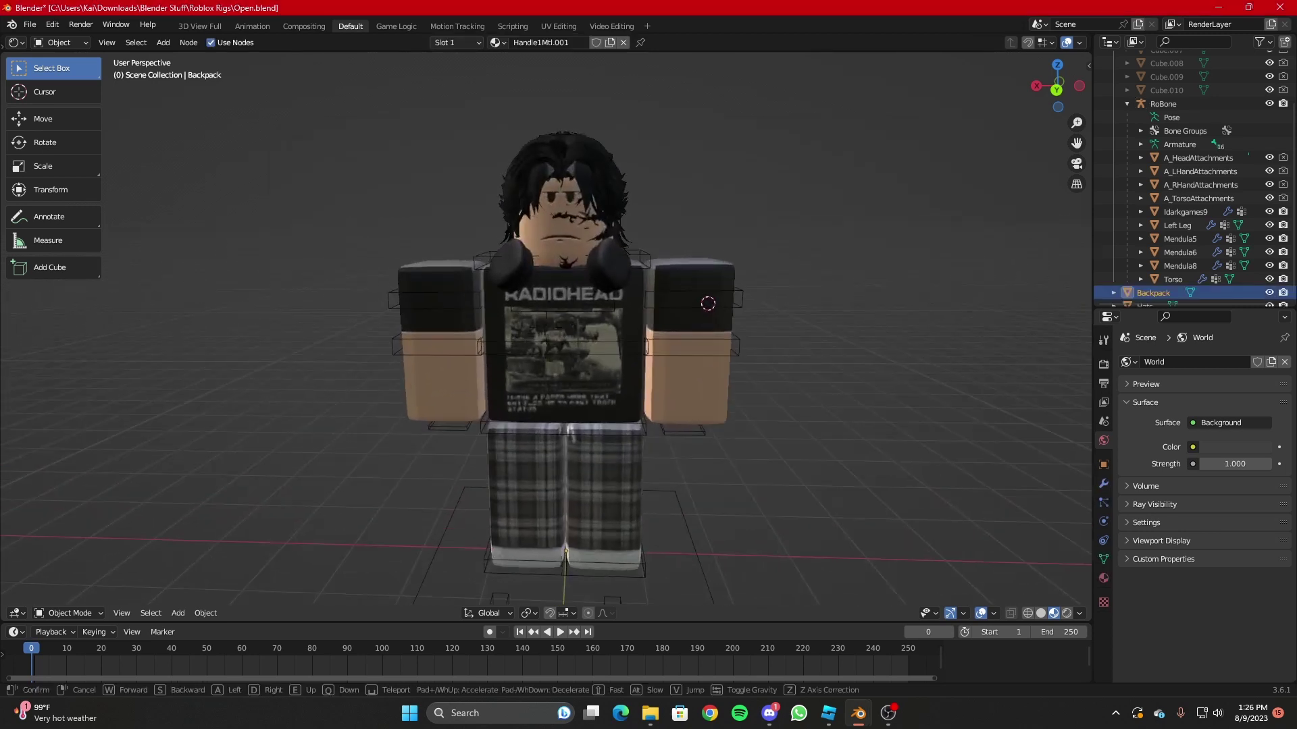
key("w")
key("s")
key("w")
key("a")
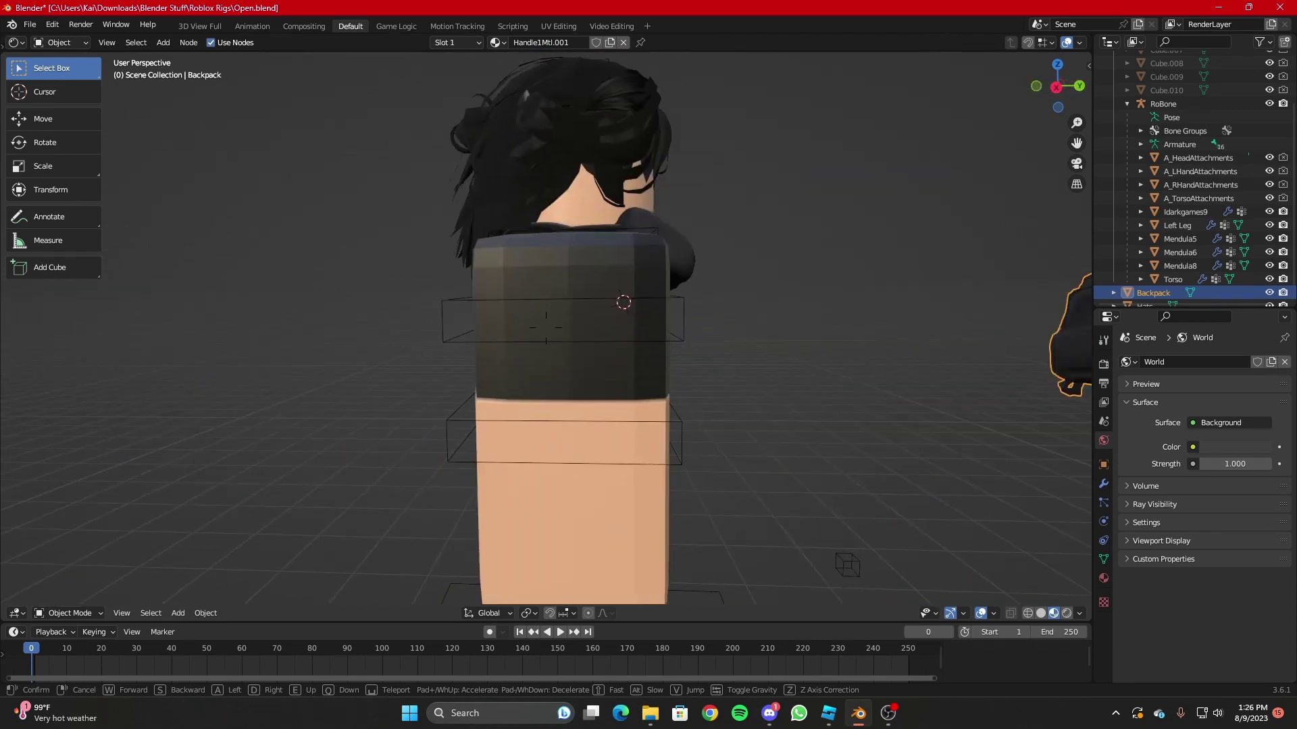
key("s")
key("d")
key("w")
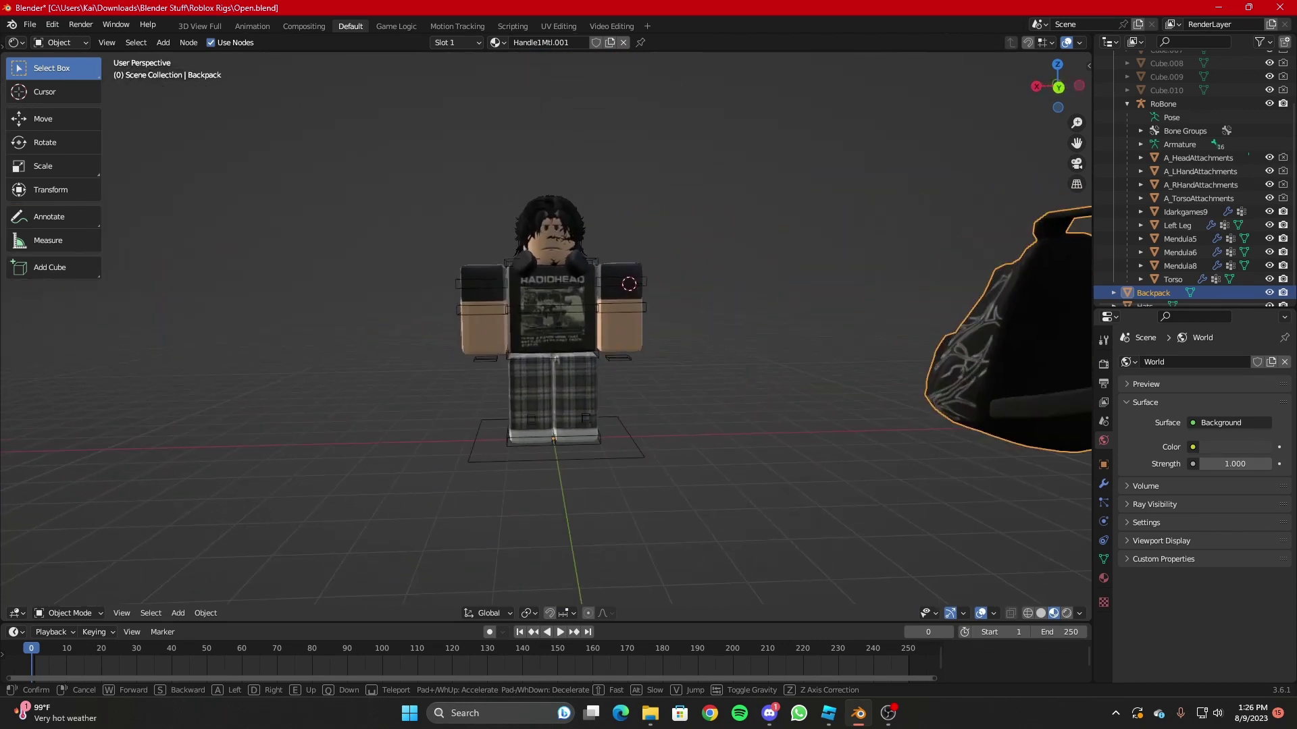
key("a")
key("e")
left_click(578, 377)
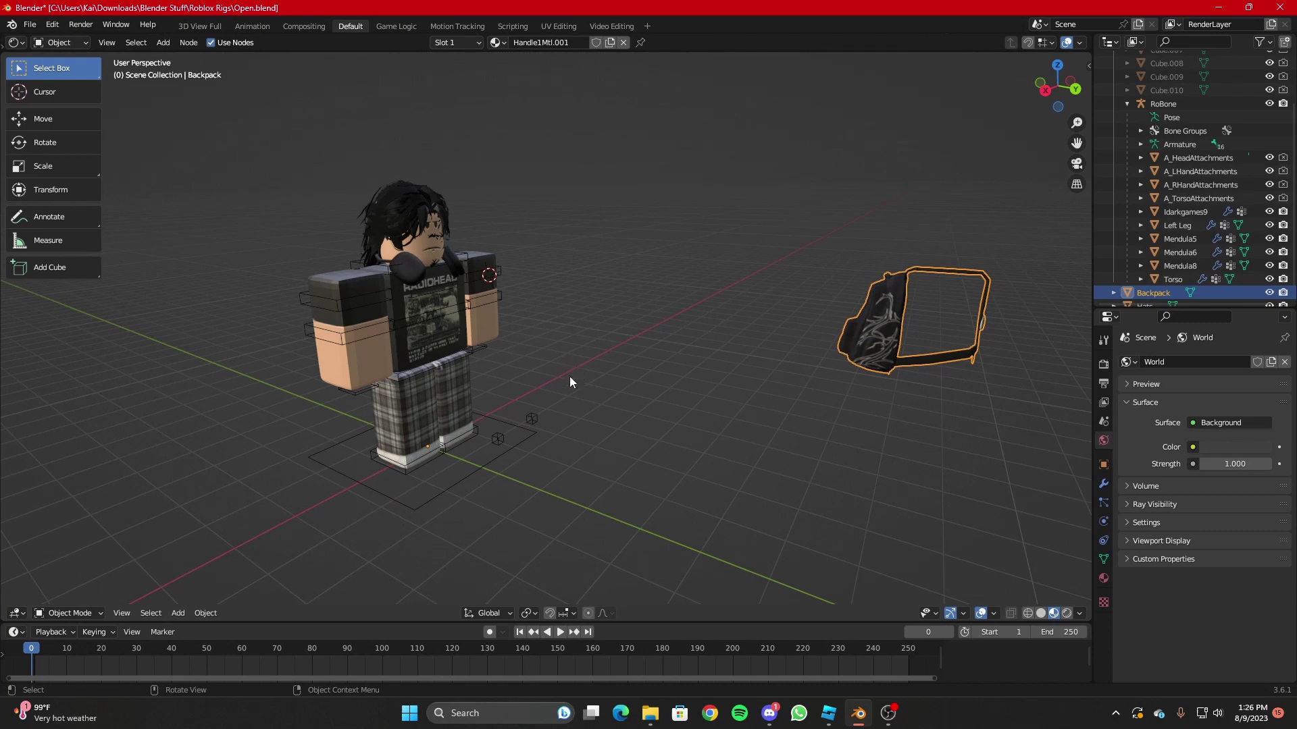
right_click(601, 340)
mouse_move(601, 339)
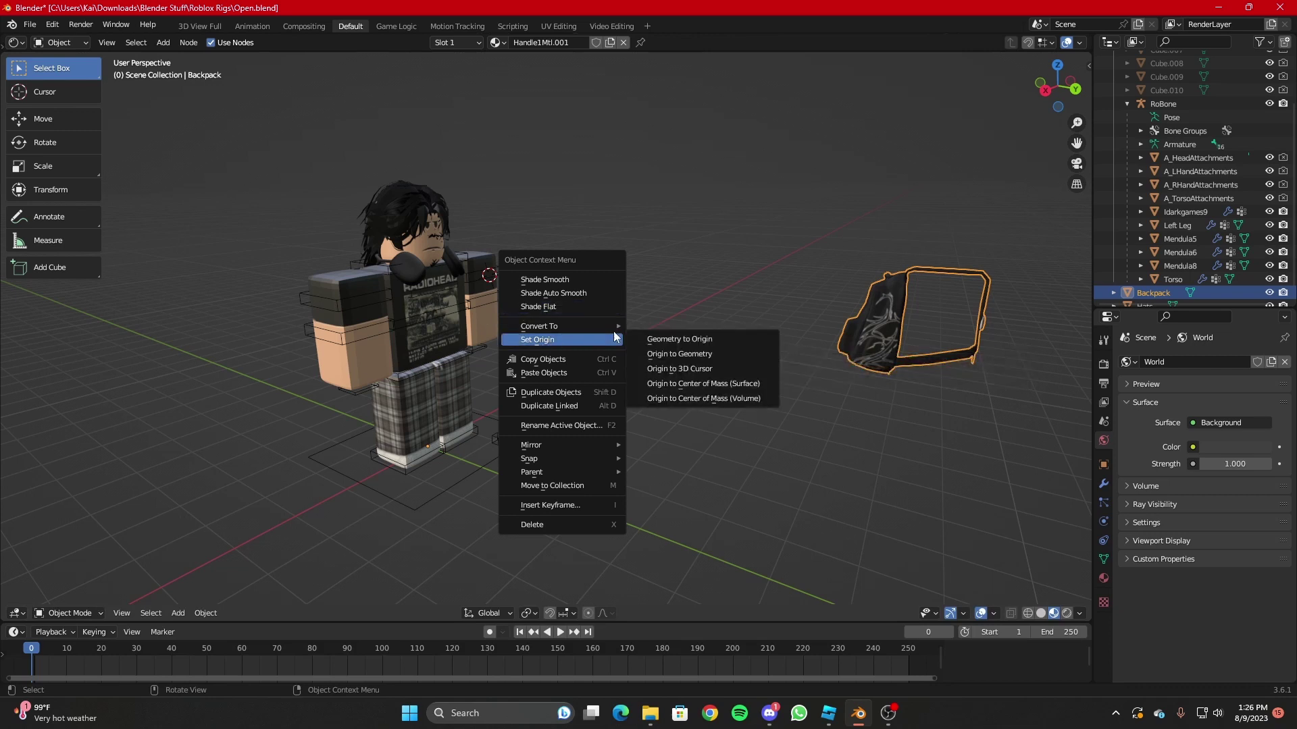
left_click(705, 338)
Move the backpack up about 2.9 units along the global Z axis to the rig's torso.
key("shift+grave")
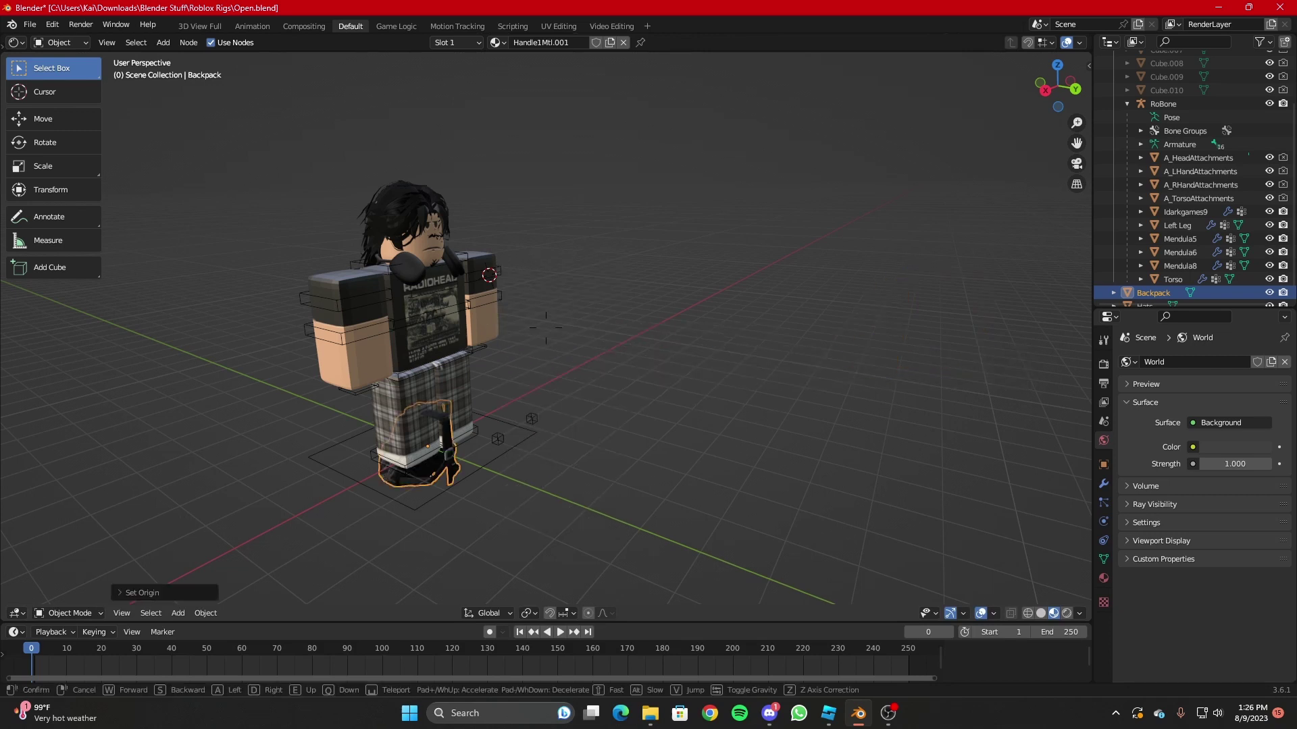
key("d")
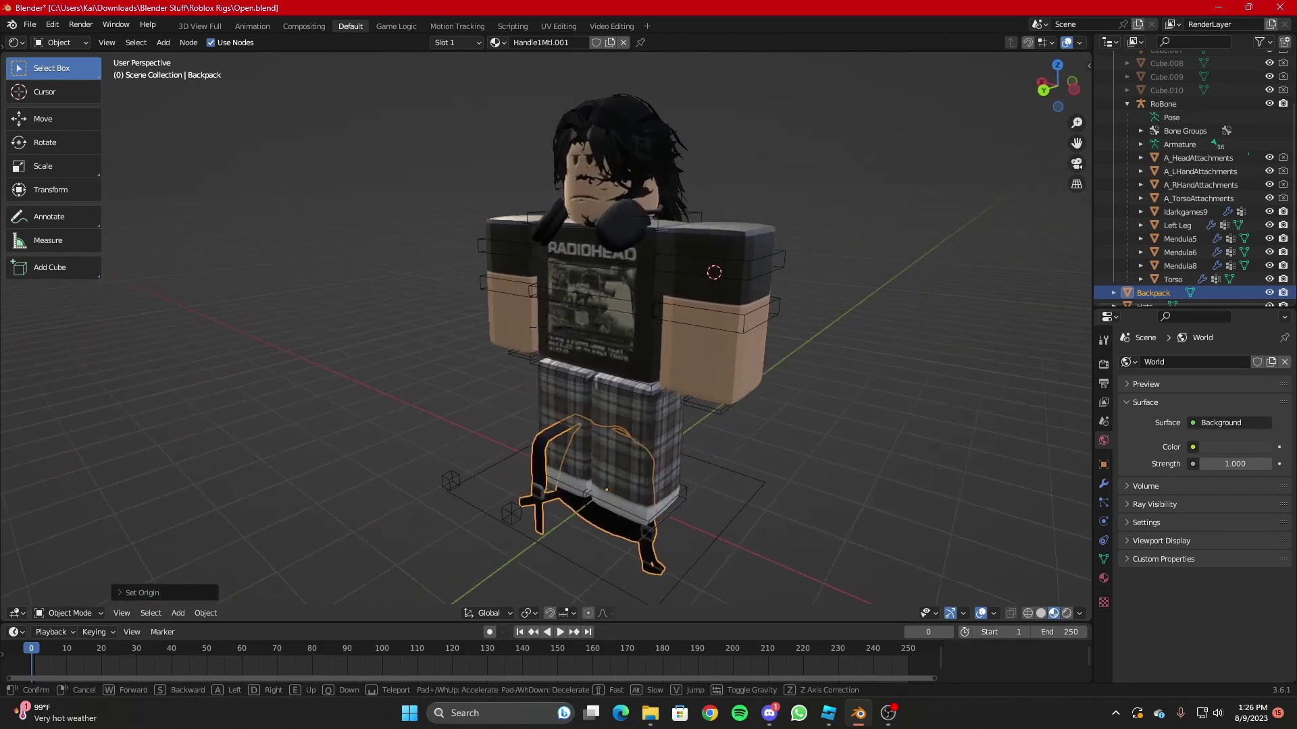
left_click(711, 338)
key("g")
key("z")
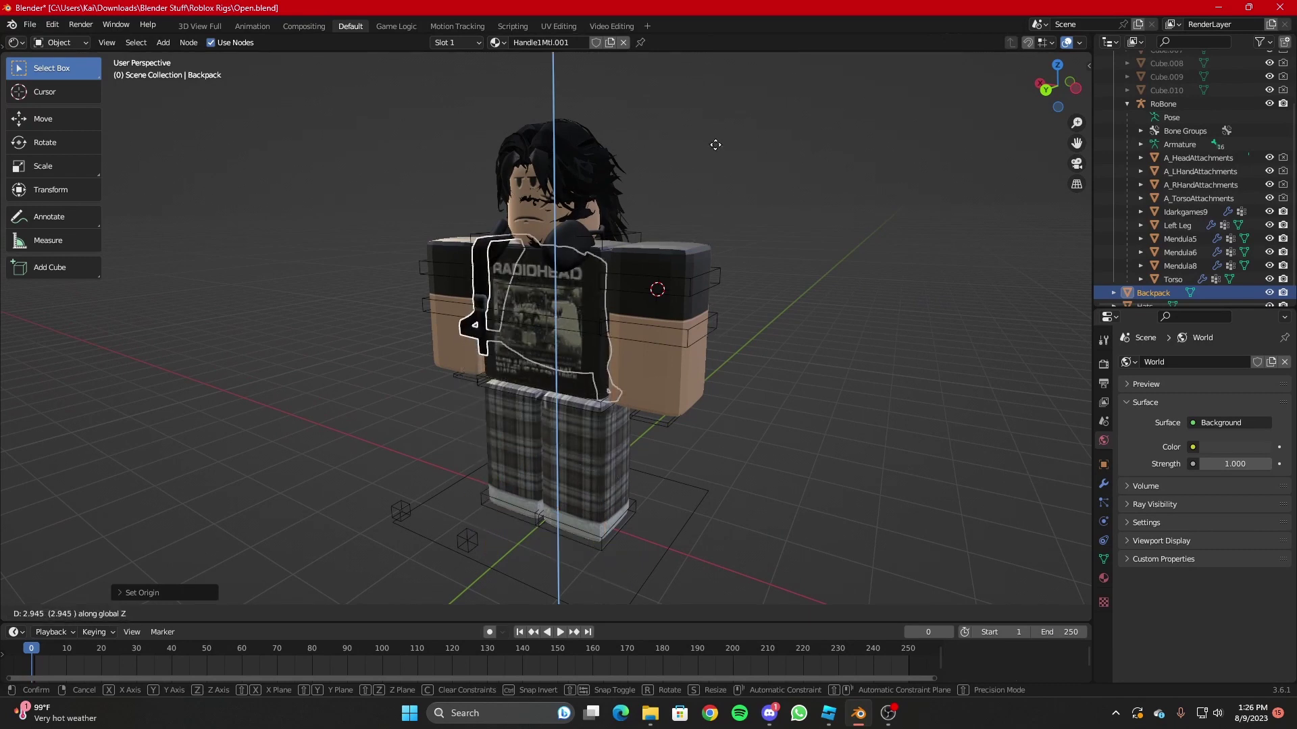
left_click(716, 143)
Shift the backpack about 0.4 units backward along global Y against the torso's back and inspect it from the front.
key("shift+grave")
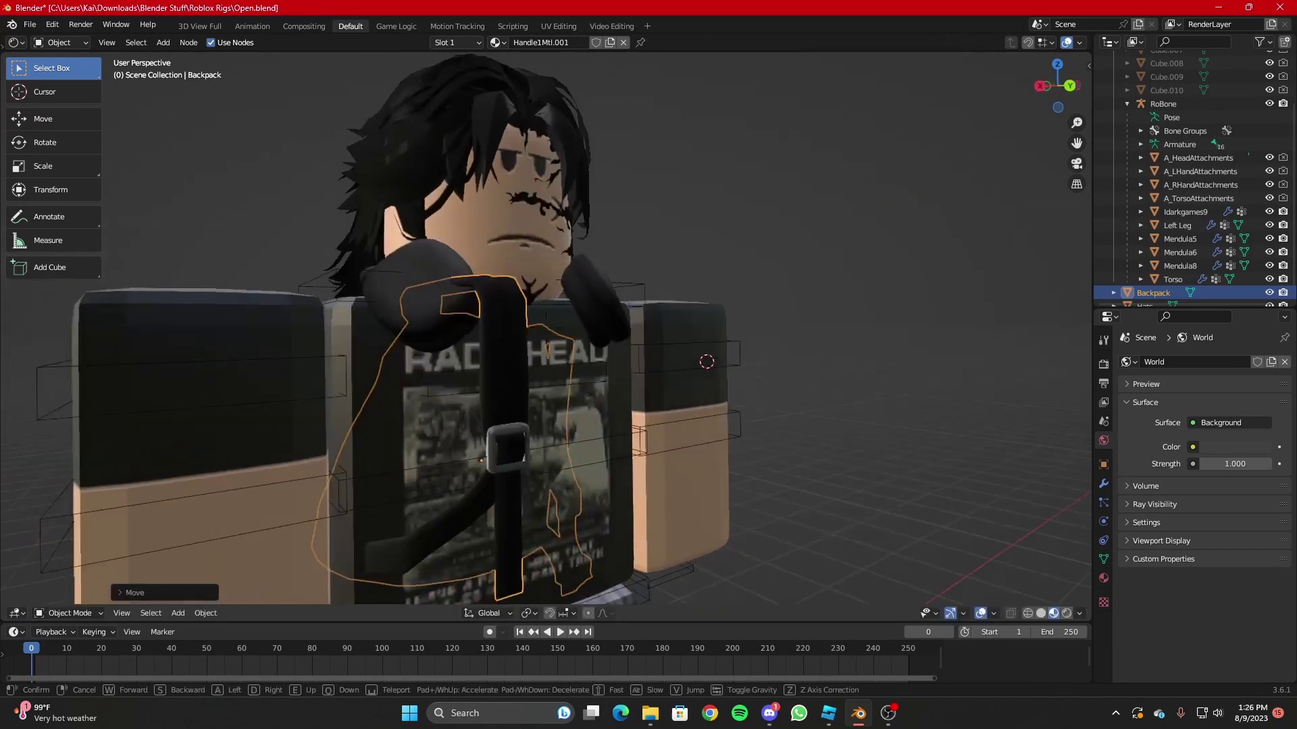
left_click(723, 148)
key("g")
key("x")
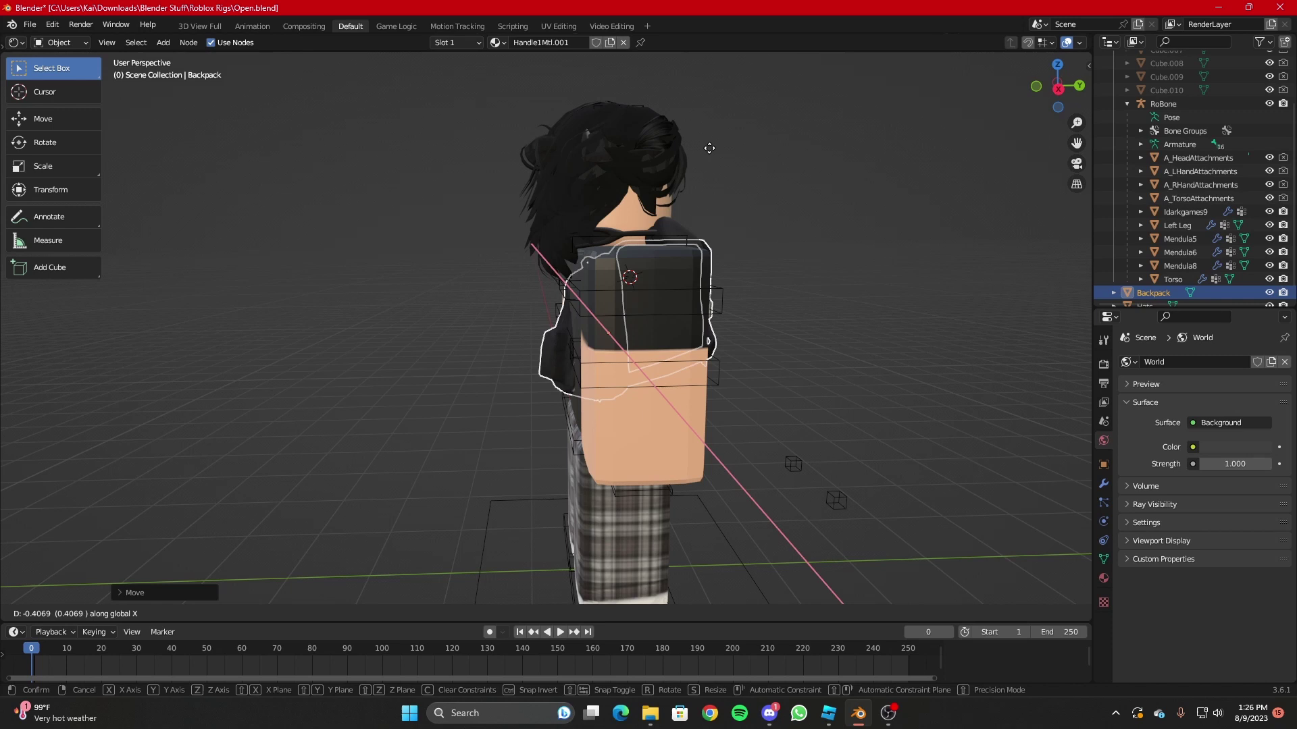
key("y")
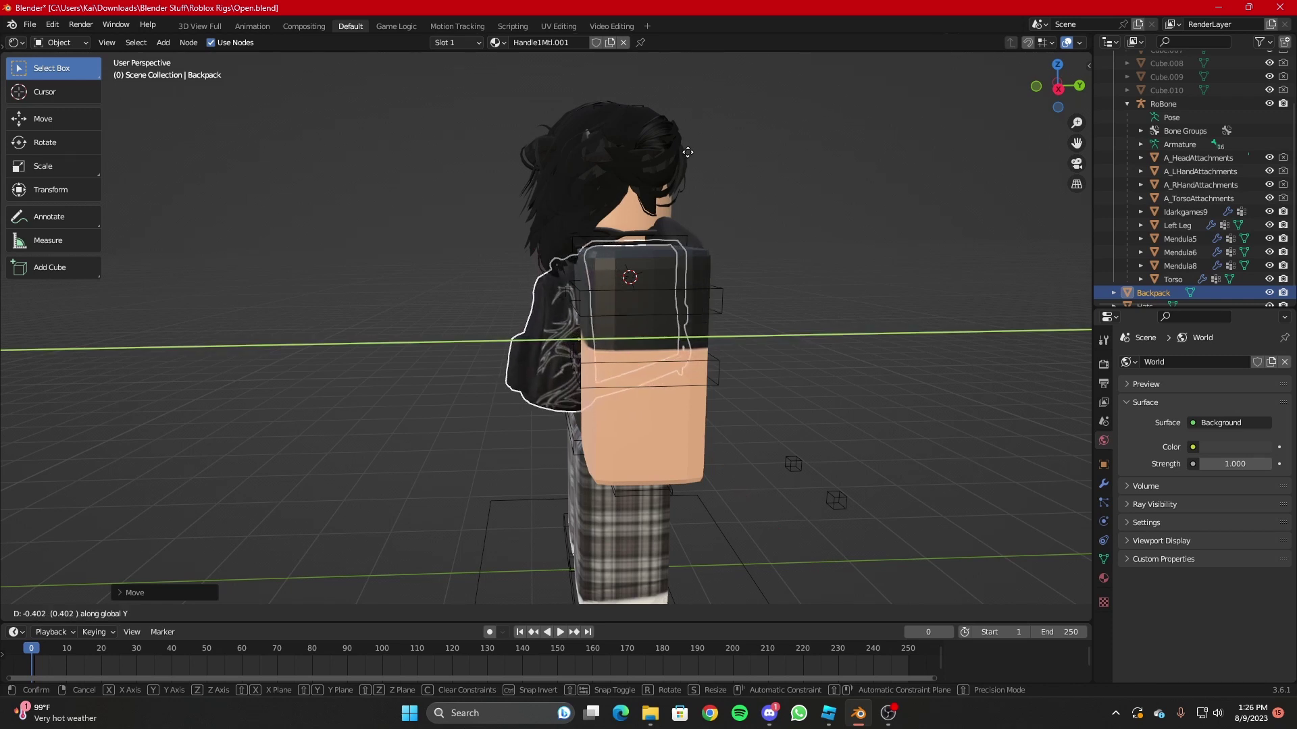
left_click(684, 153)
key("shift+grave")
key("a")
key("w")
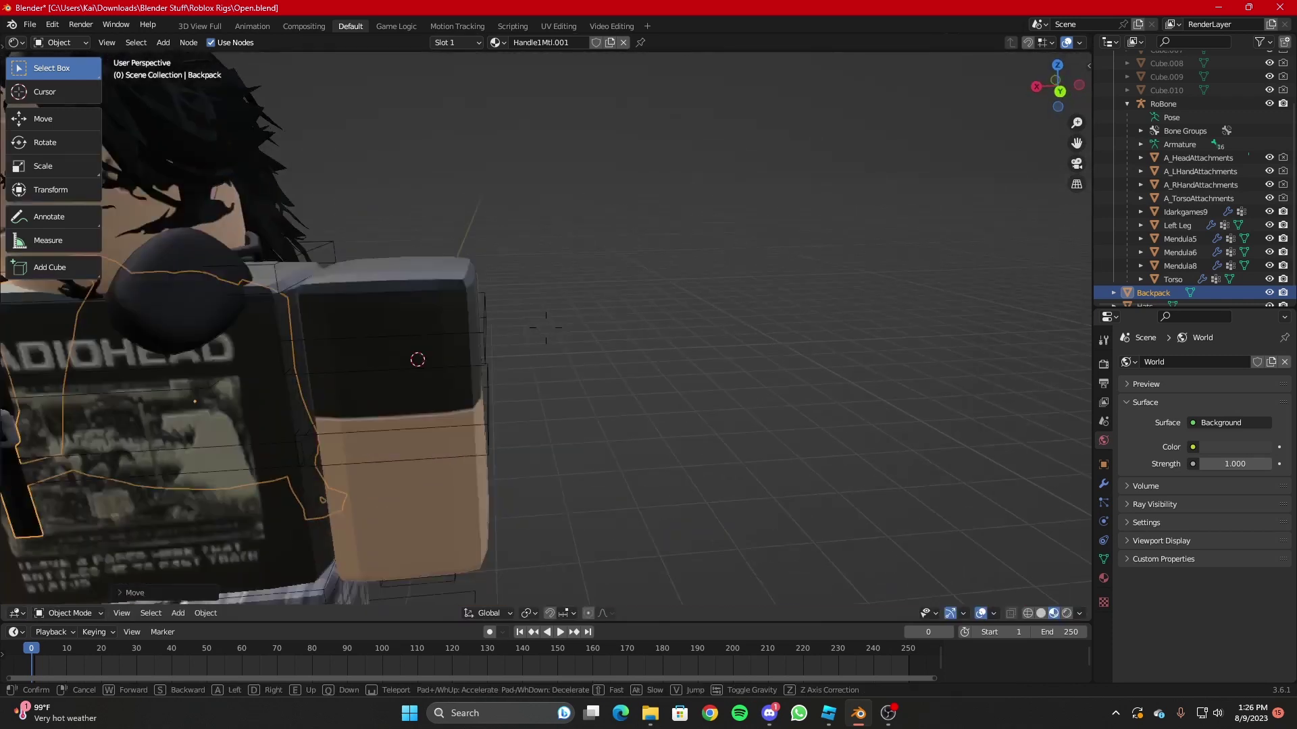
key("s")
key("s")
left_click(653, 164)
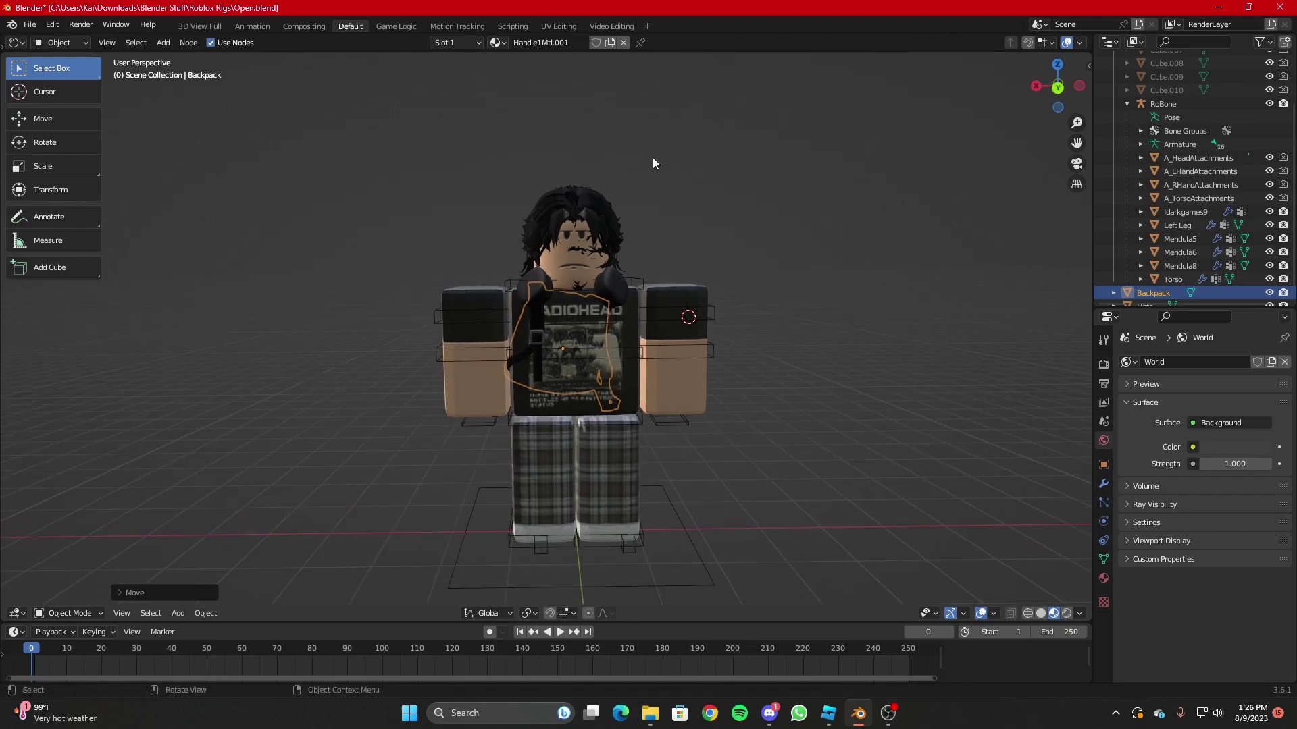
Check the backpack's fit from the side and parent it to A_TorsoAttachments using Set Parent To Object.
left_click(776, 365)
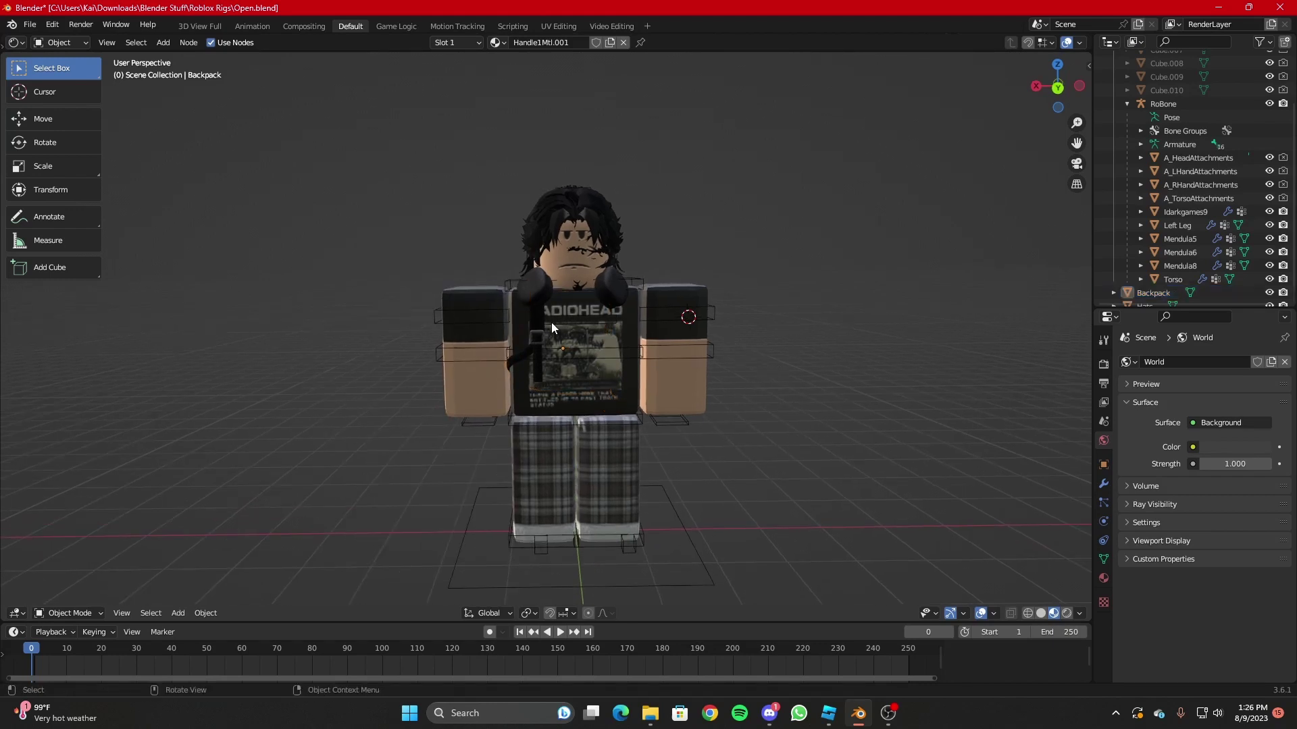
key("shift+grave")
key("w")
key("s")
key("a")
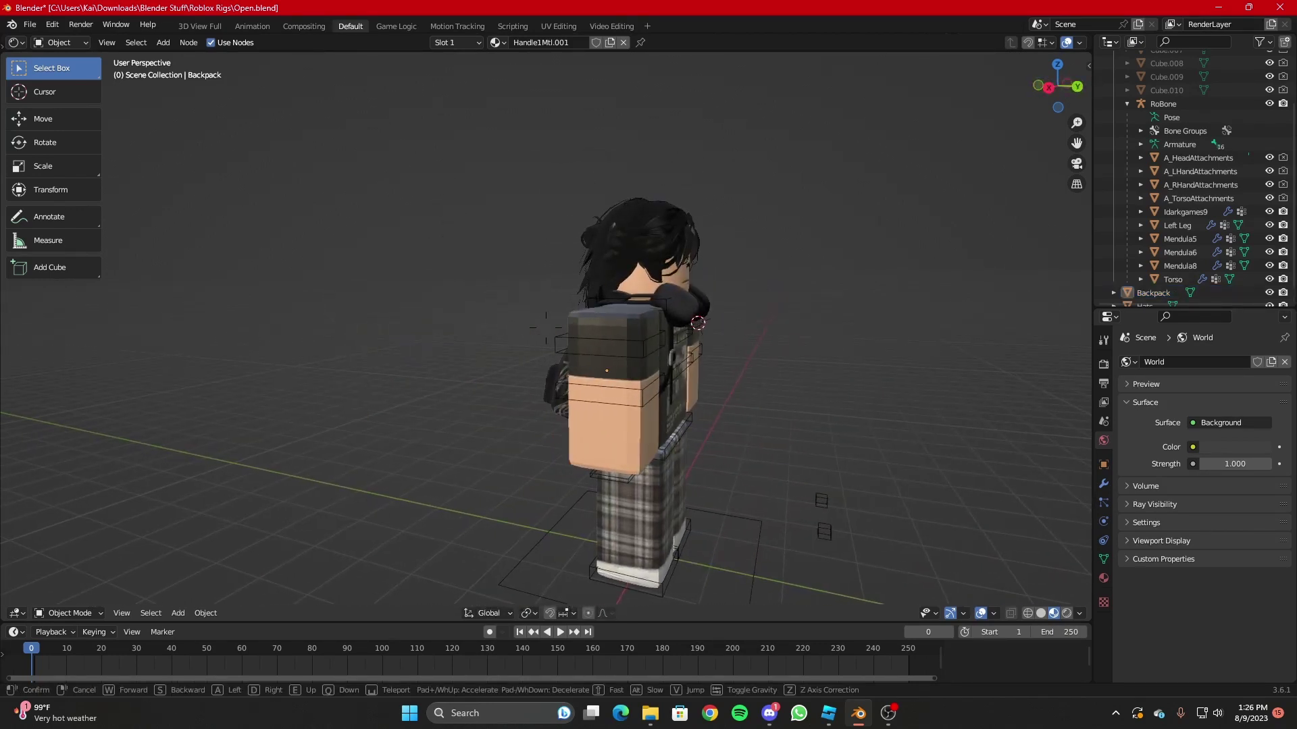
left_click(558, 316)
left_click(504, 358)
key("shift+grave")
key("d")
key("w")
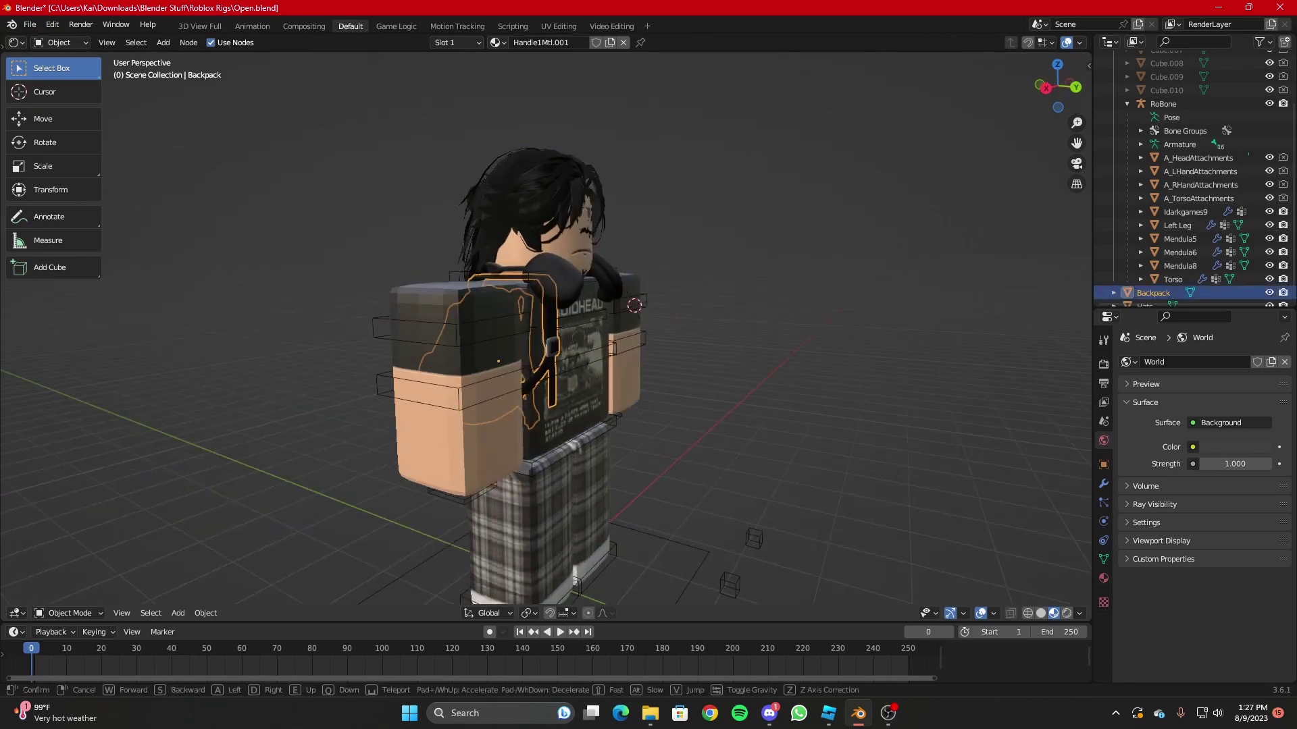
left_click(531, 360)
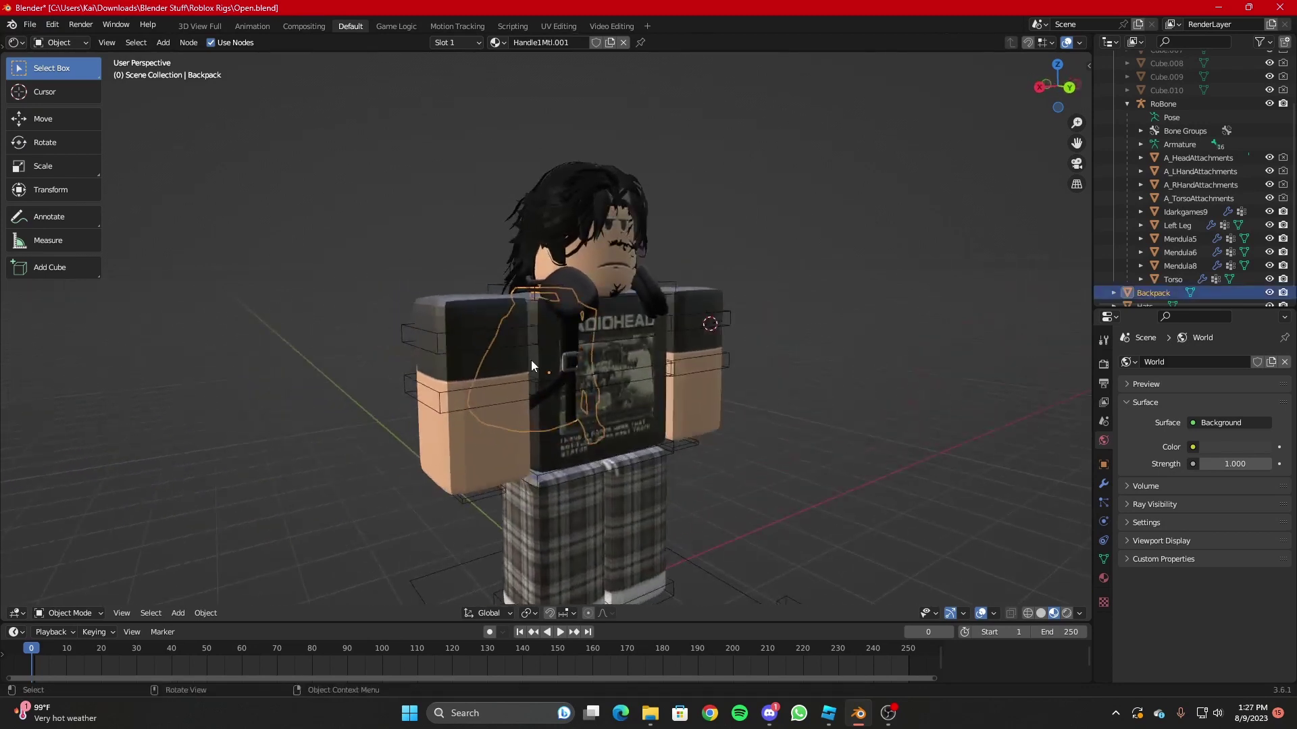
left_click(1192, 200)
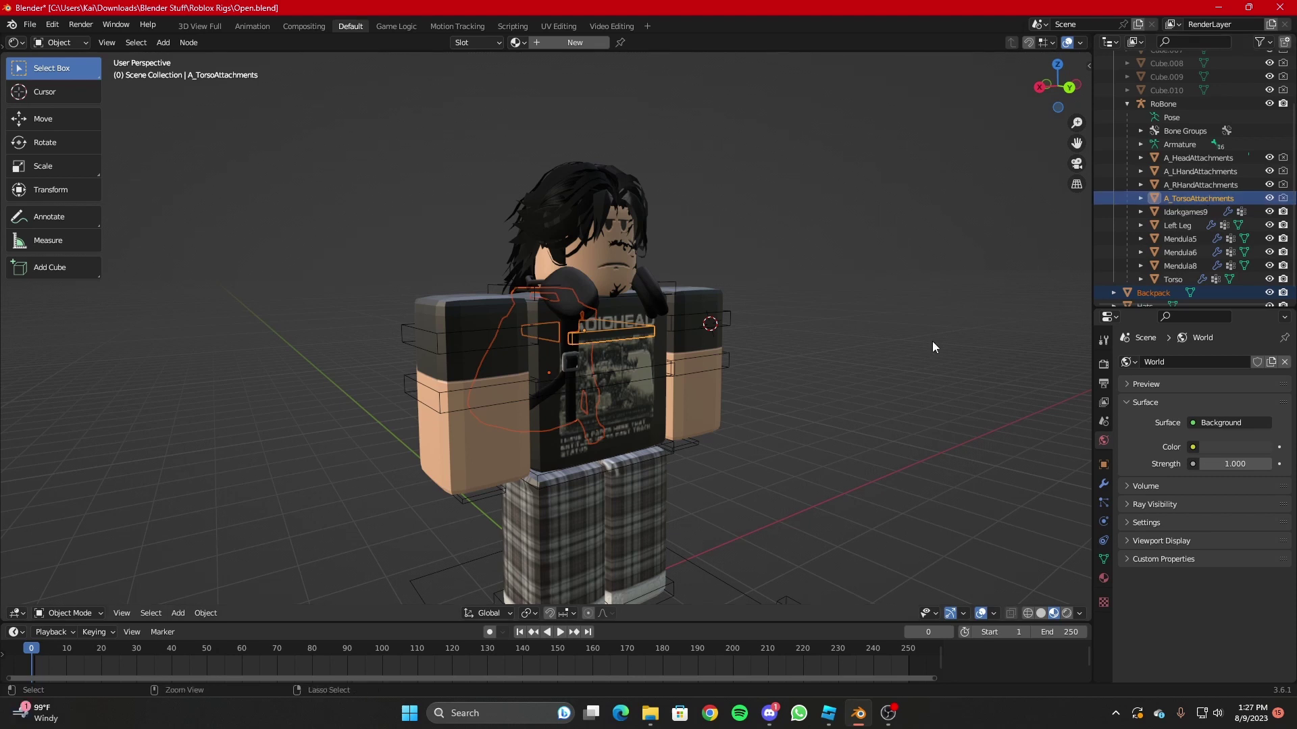
key("ctrl+p")
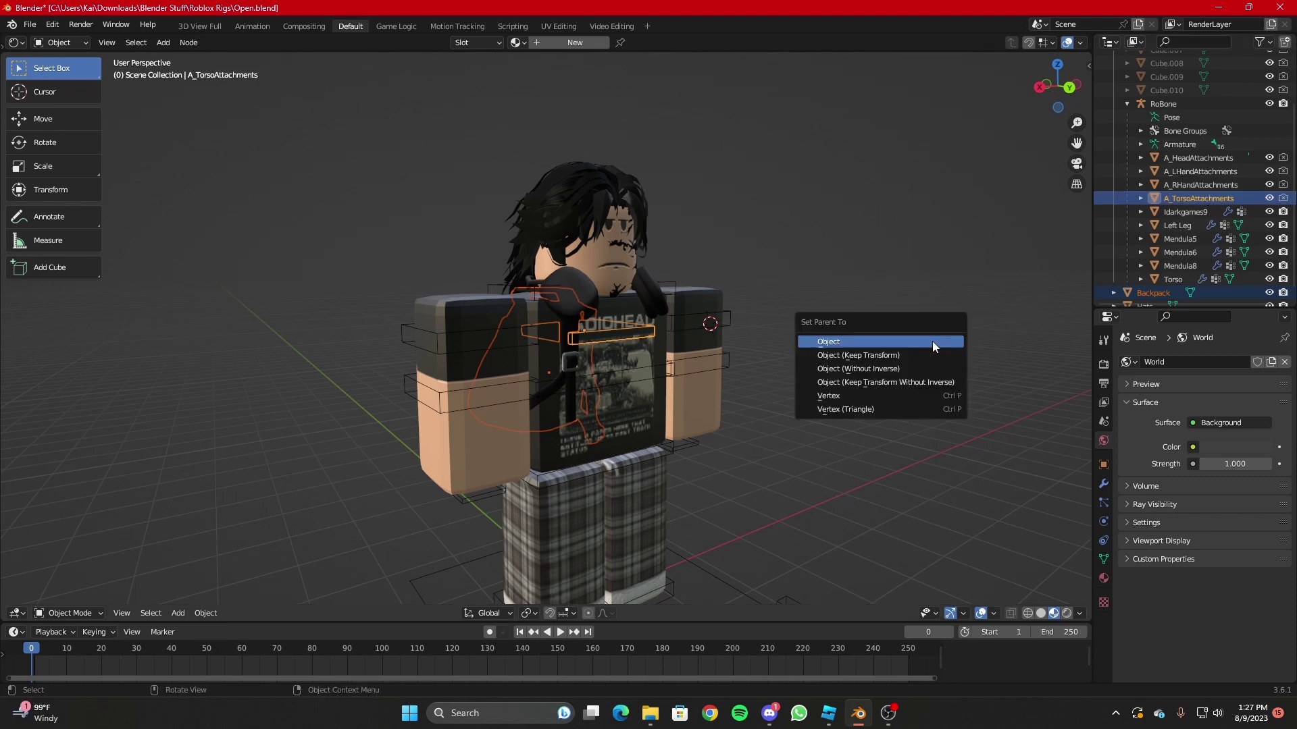
left_click(933, 342)
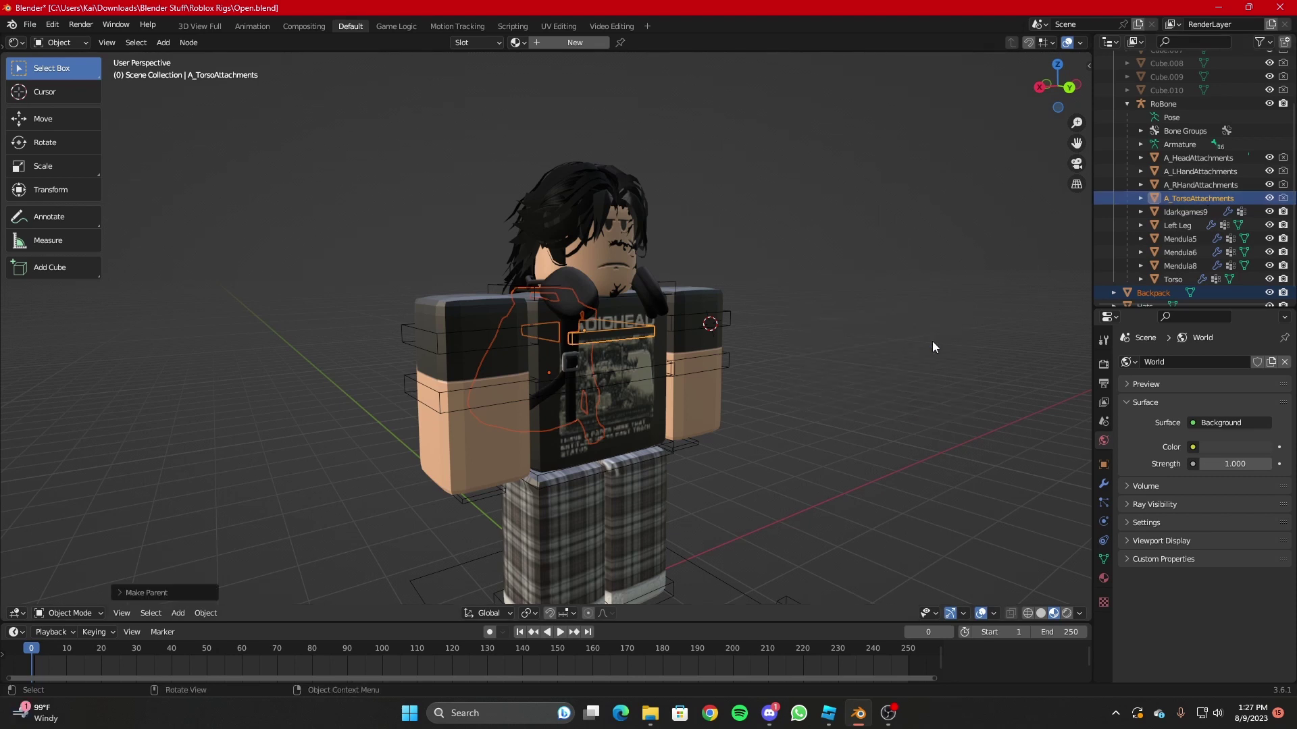
left_click(839, 354)
Test the parenting by moving the RoBone rig along the Z axis, and undo the move.
scroll(839, 355, "down", 3)
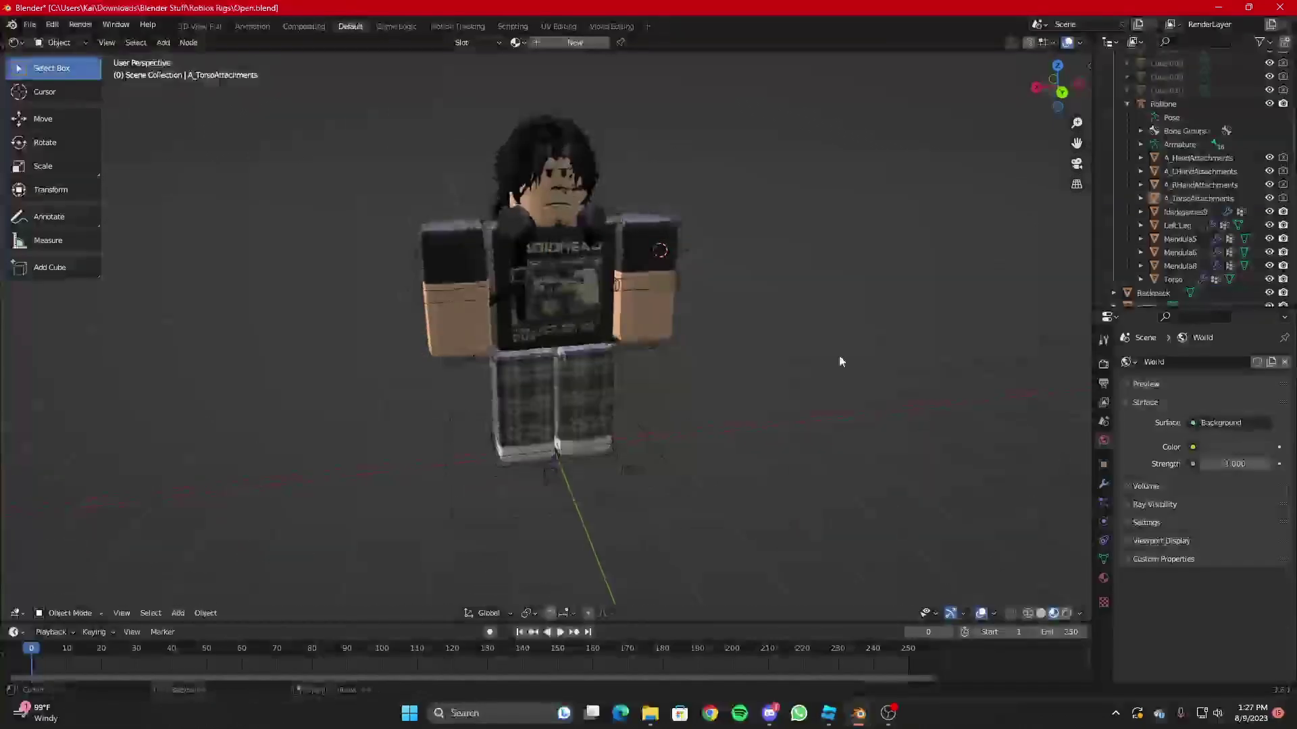
left_click(678, 476)
key("g")
key("z")
left_click(700, 412)
key("ctrl+z")
View the rig from the front, select the RoBone armature and switch it to Pose Mode.
key("shift+grave")
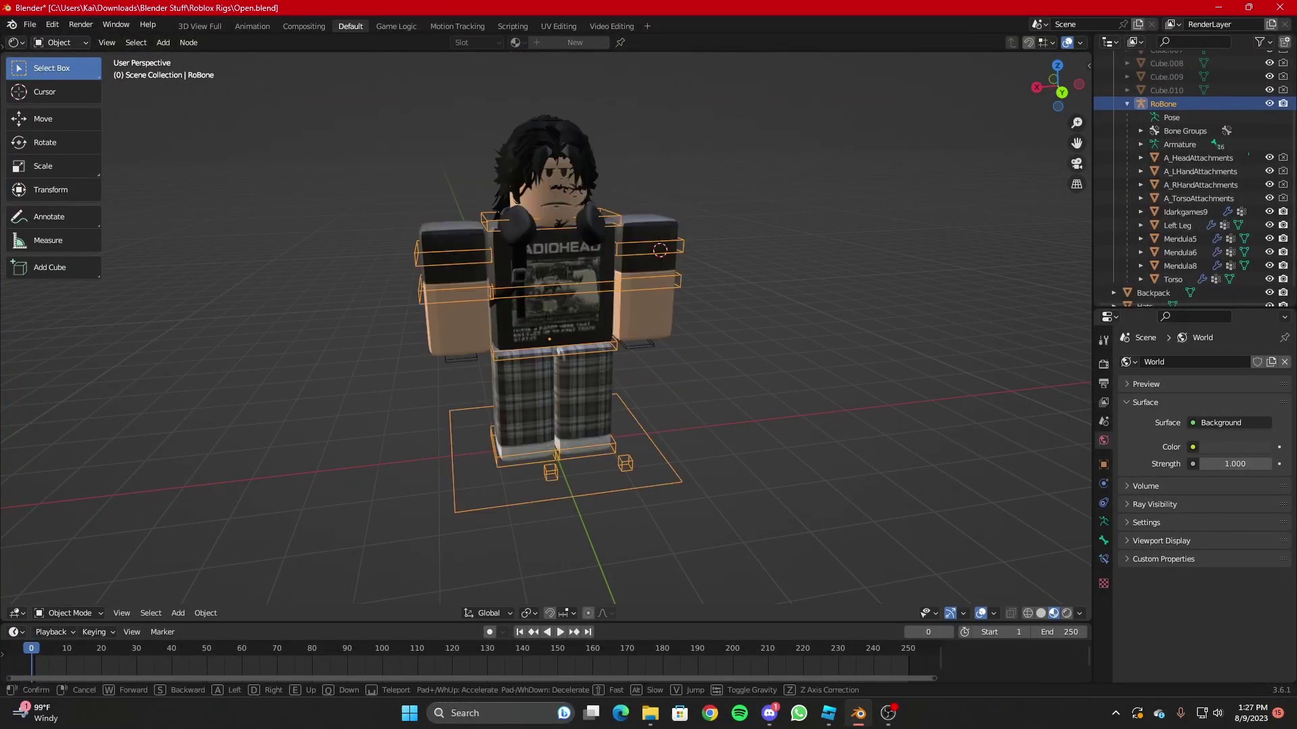
key("a")
key("w")
key("d")
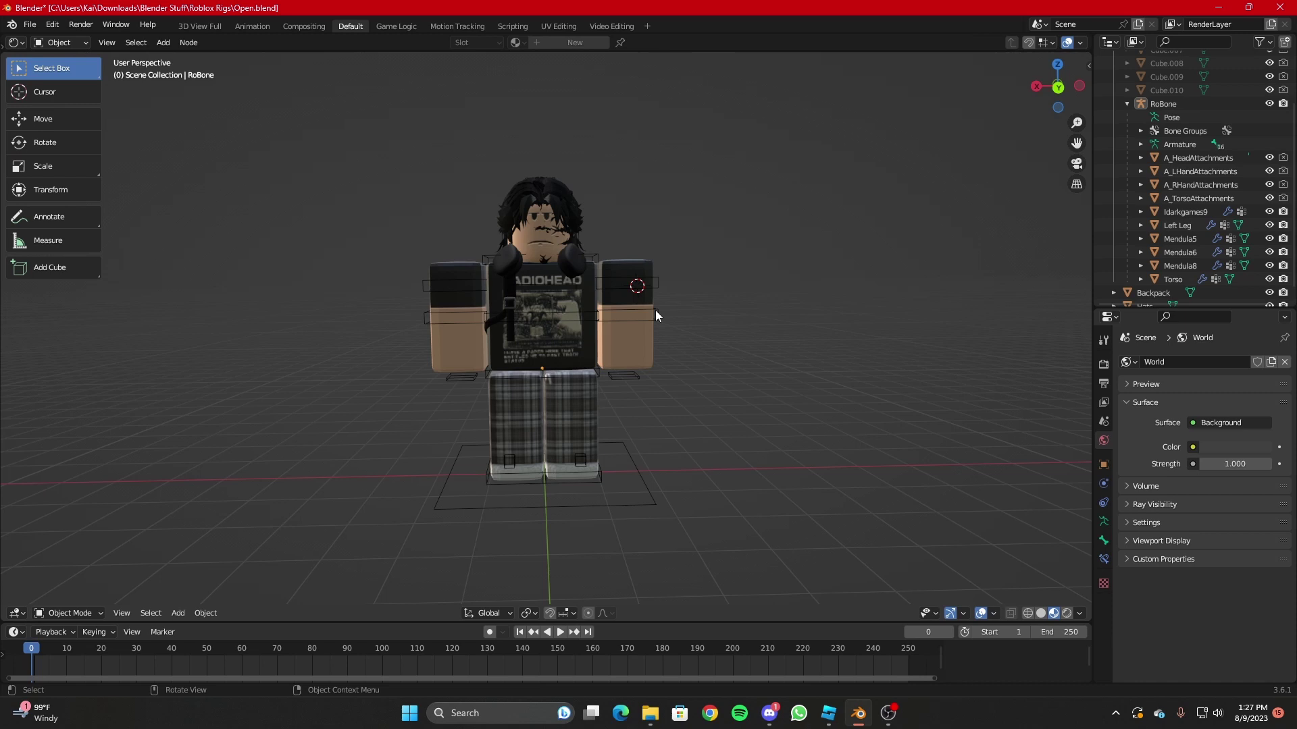
left_click(655, 310)
left_click(65, 614)
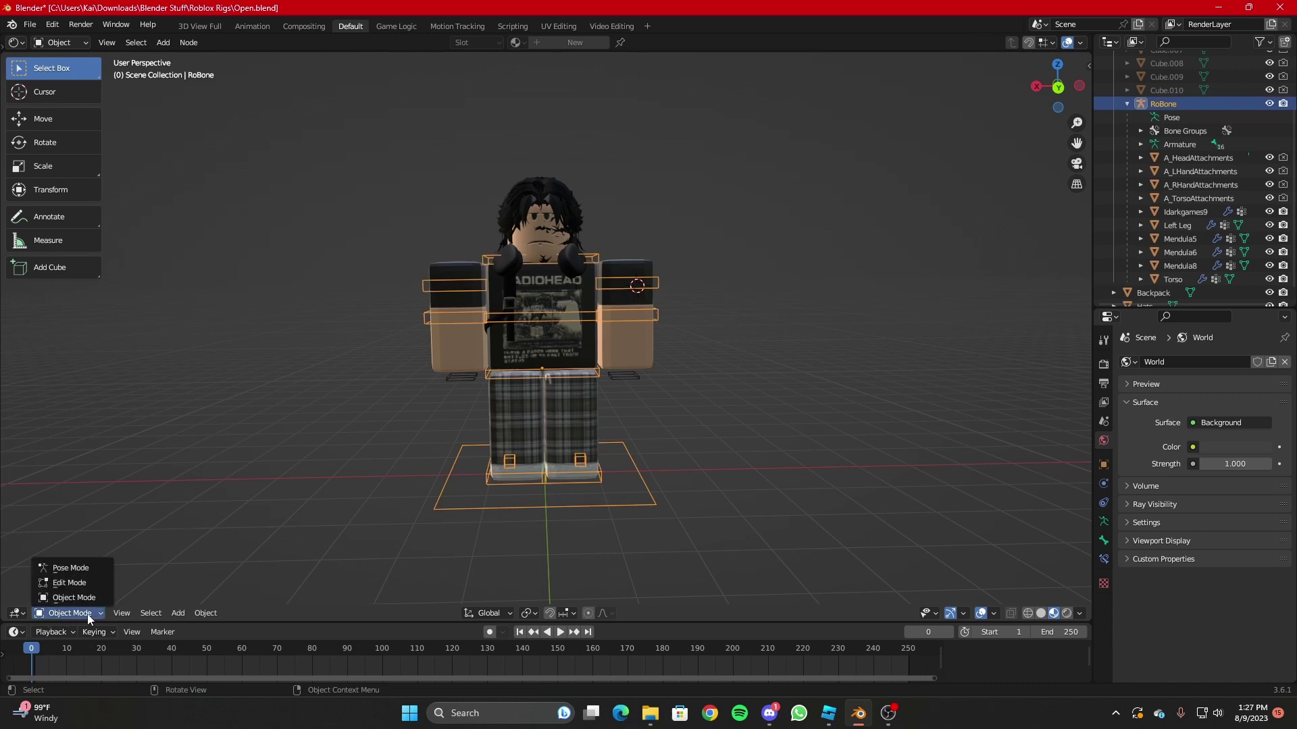
left_click(91, 573)
Raise the left foot control bone, L K.001, slightly along the global Z axis.
key("shift+grave")
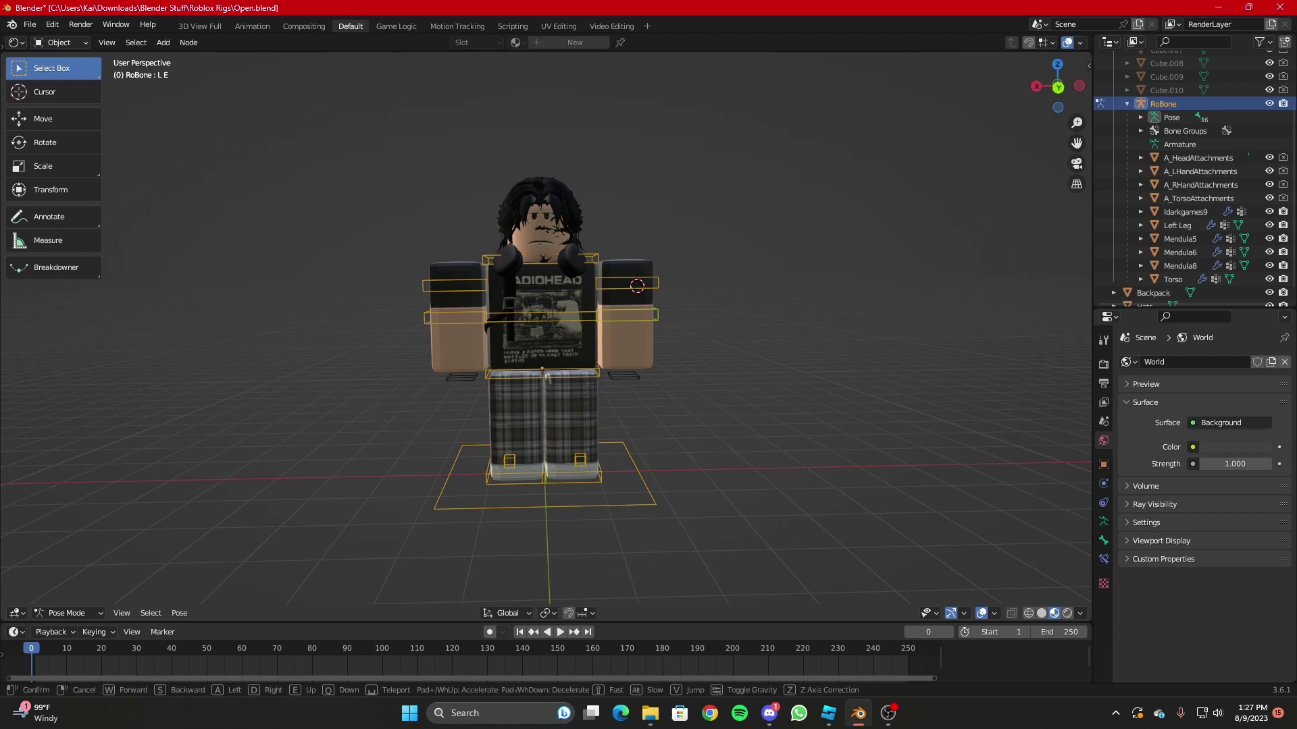
key("w")
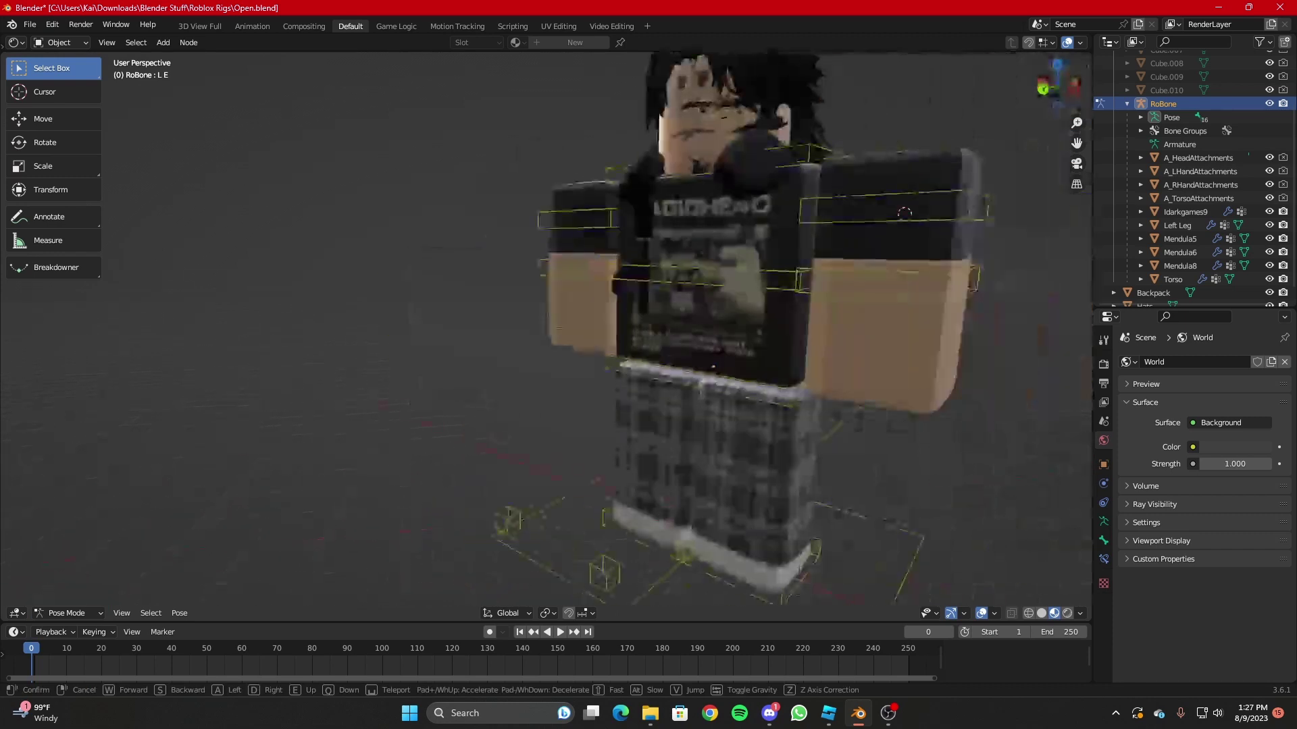
key("s")
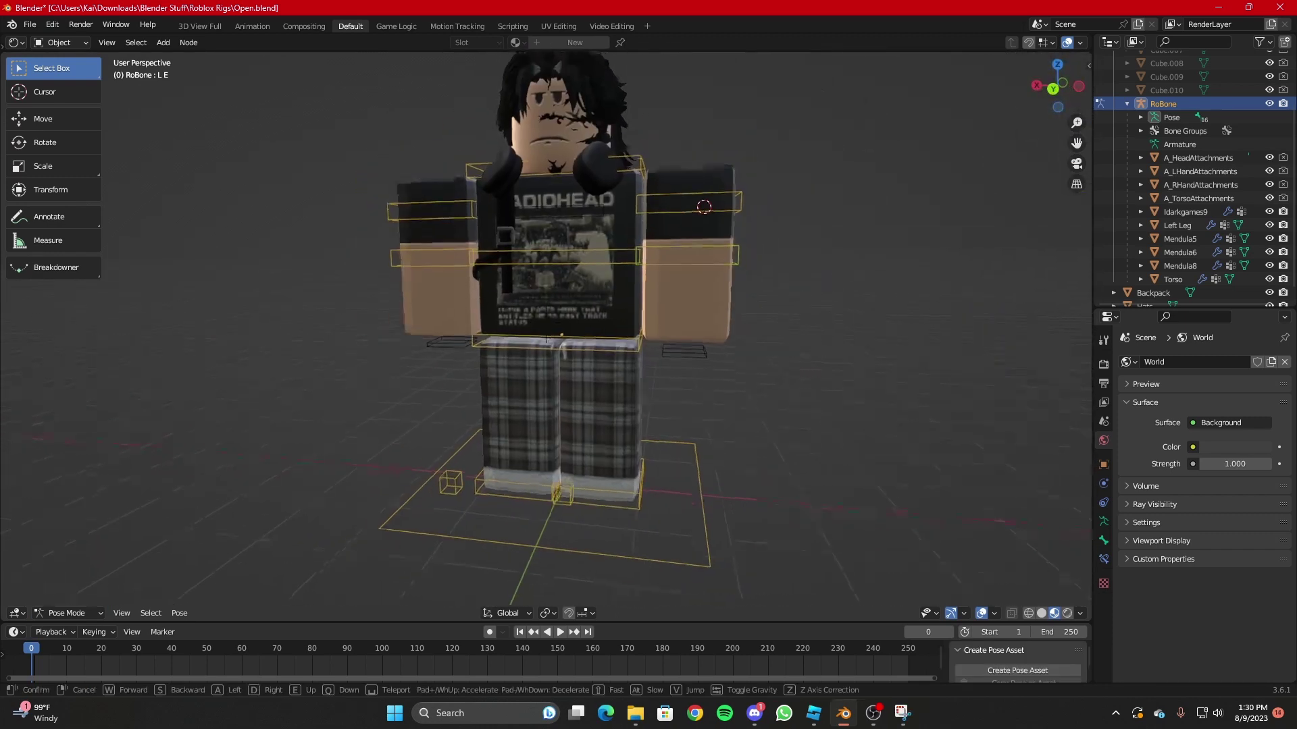
left_click(617, 498)
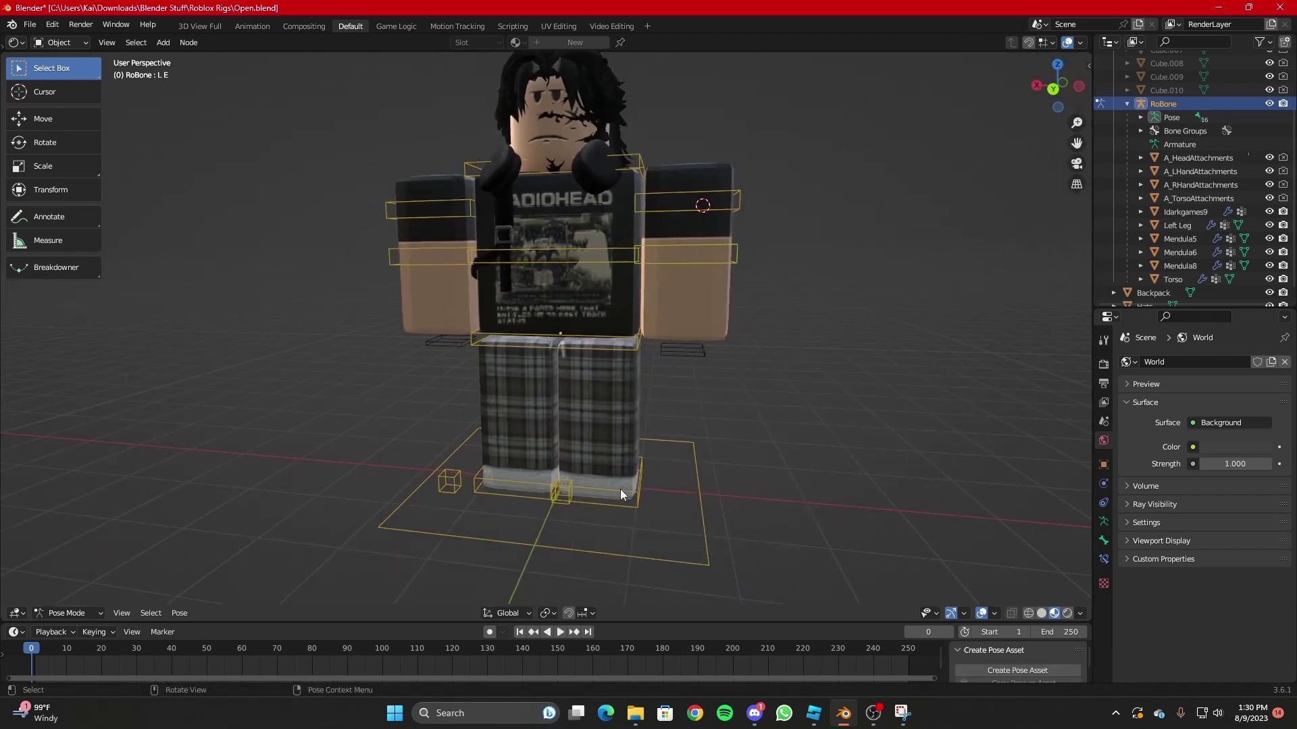
left_click(633, 501)
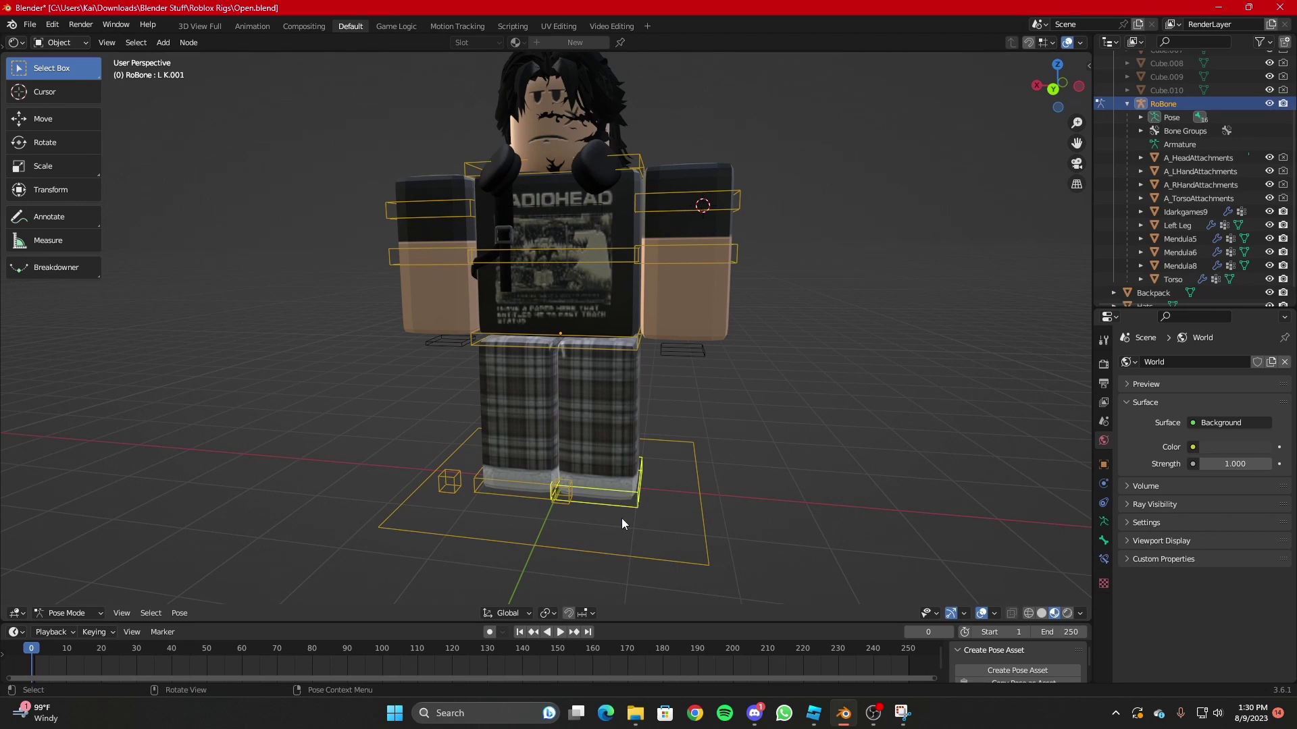
key("g")
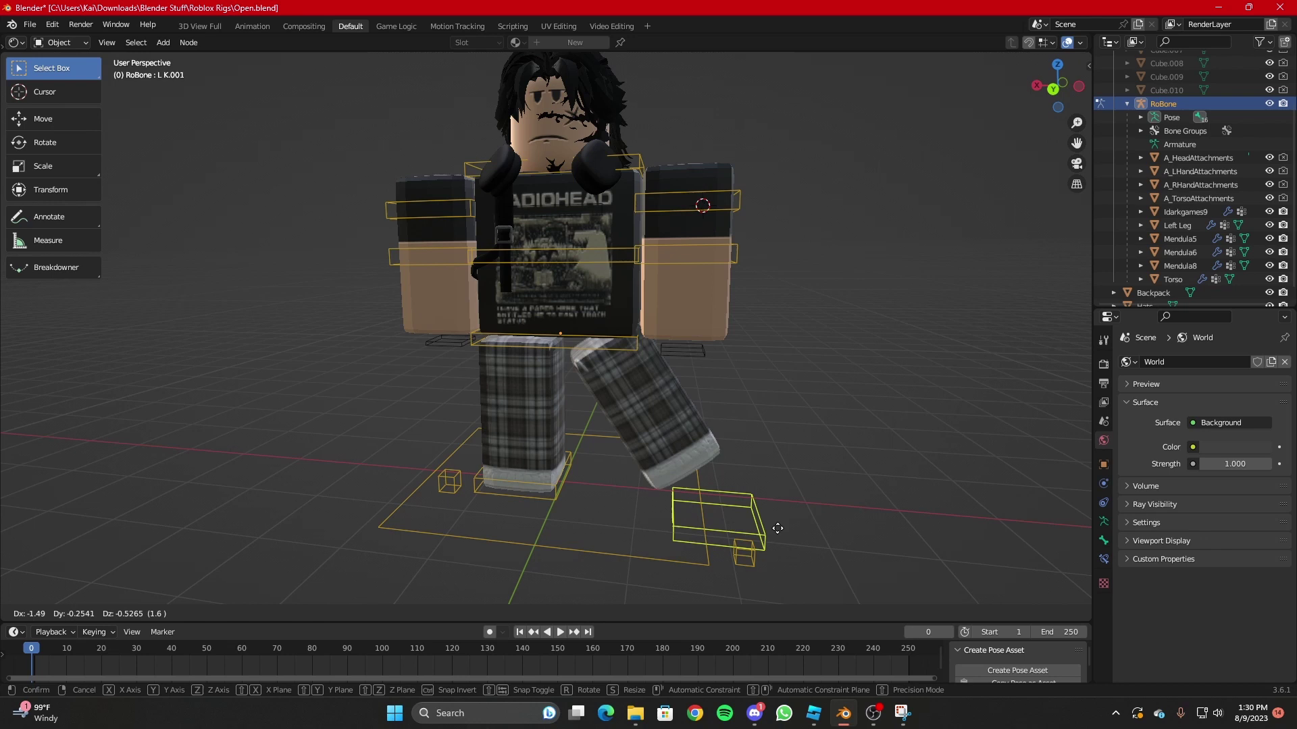
key("z")
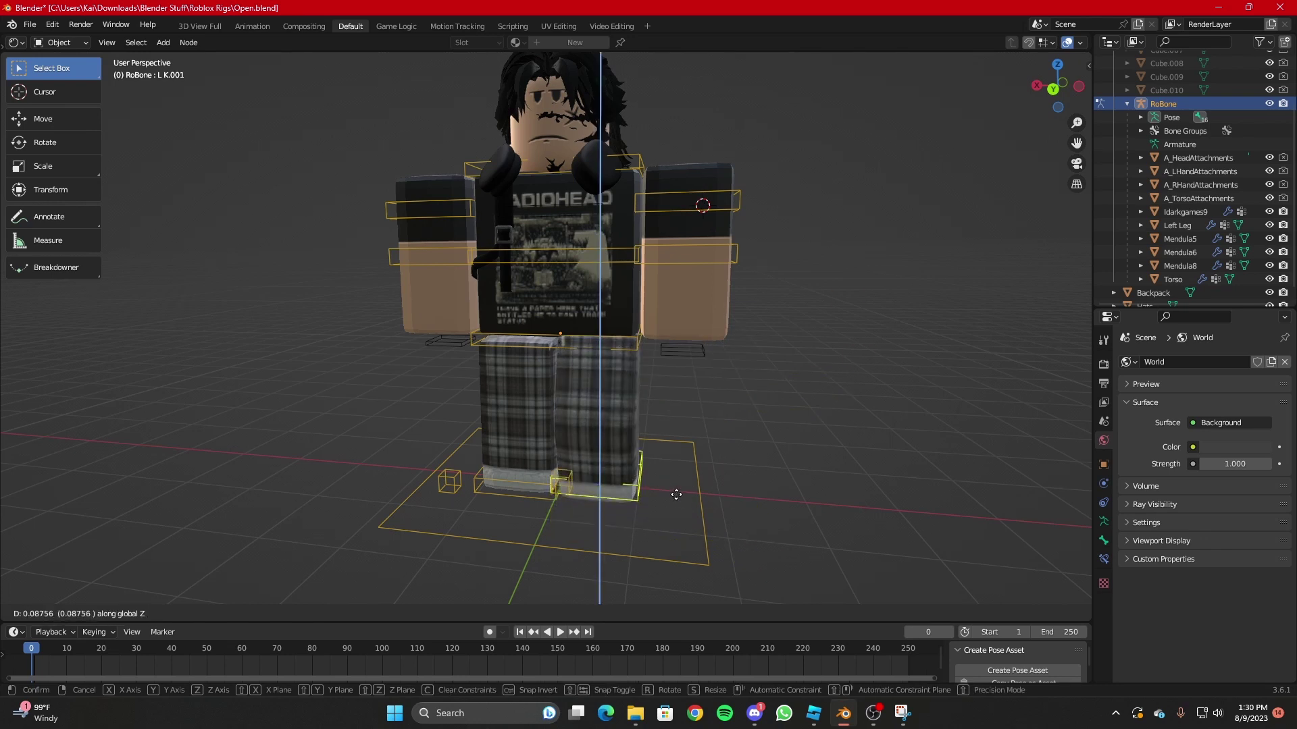
left_click(674, 488)
Move the left foot control forward about 0.3 units along the global Y axis.
key("g")
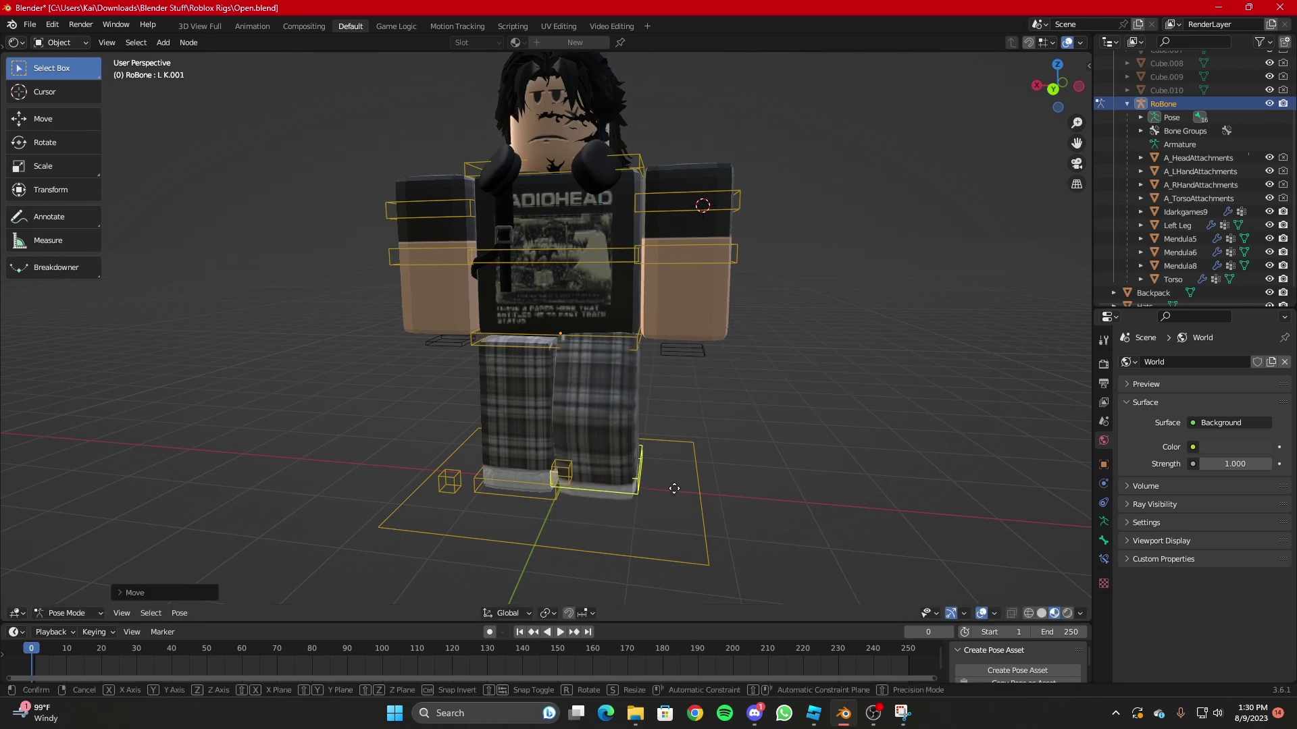
key("y")
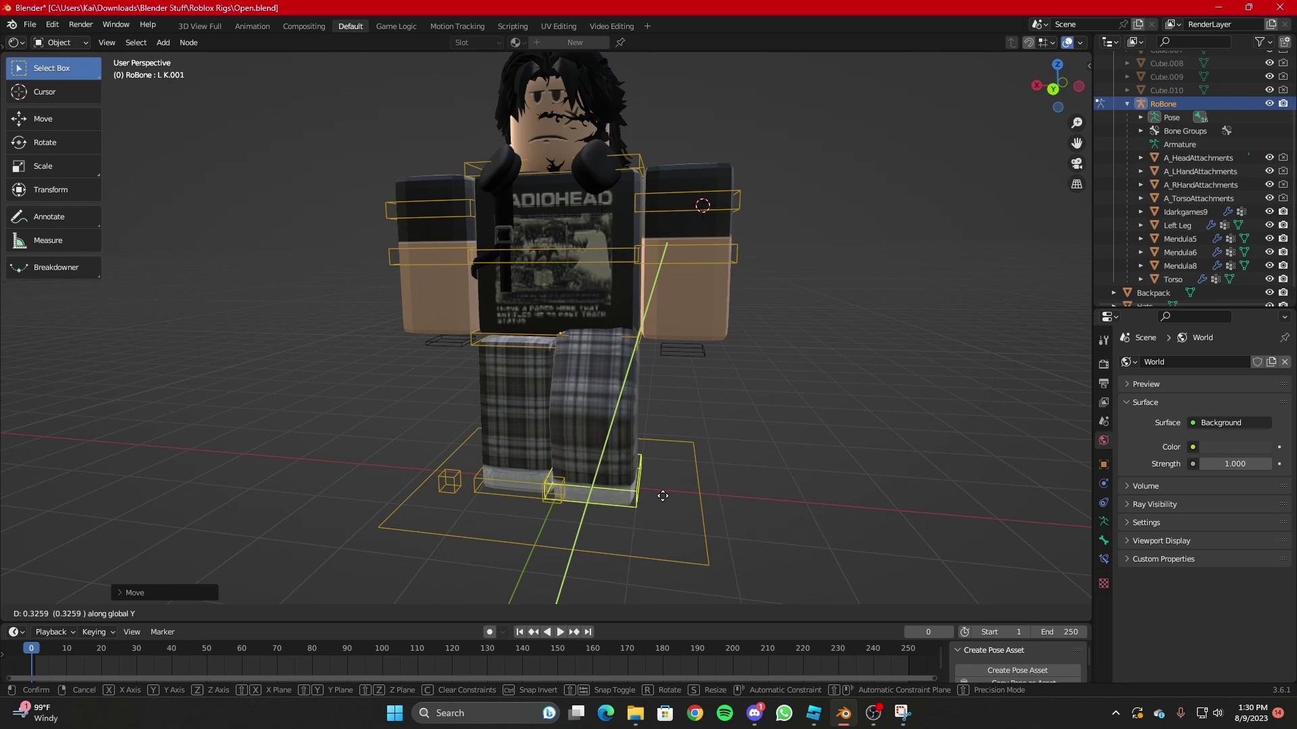
left_click(661, 499)
key("g")
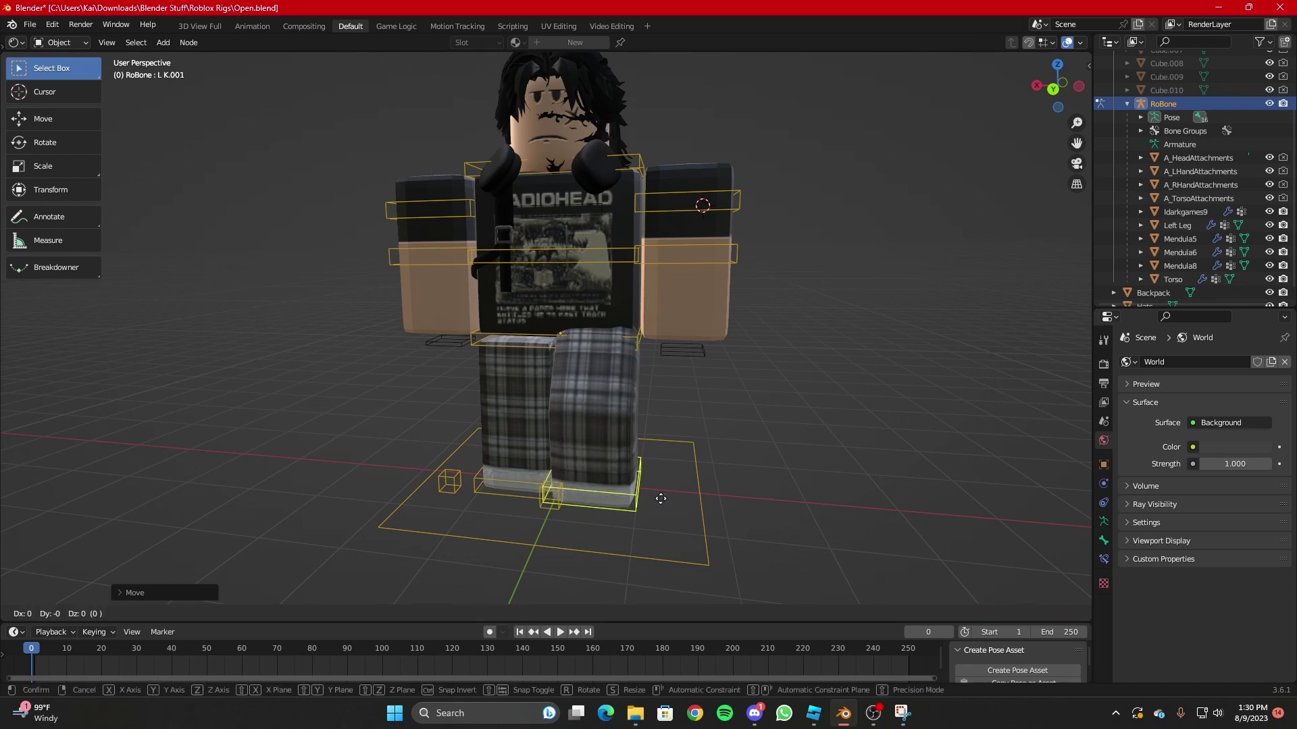
right_click(661, 499)
Rotate the left foot control freely to adjust the direction of the bent leg.
key("r")
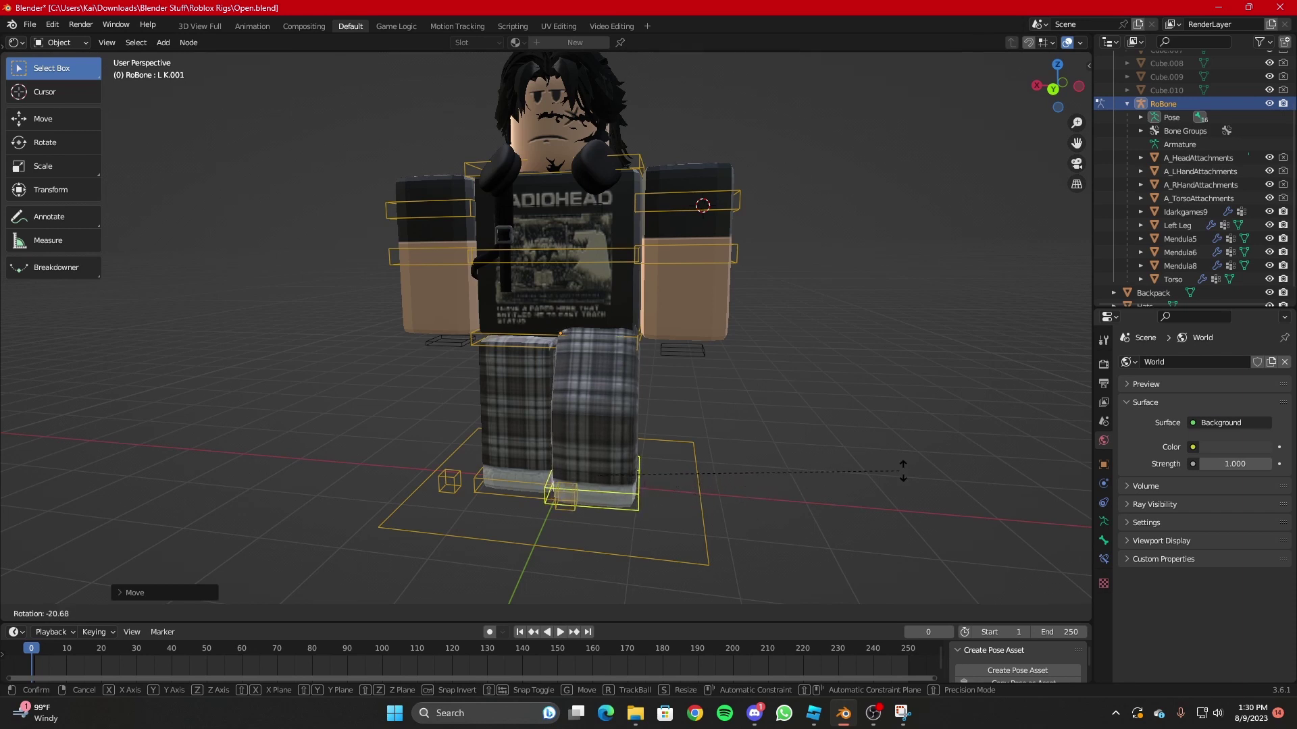
left_click(1050, 466)
key("r")
left_click(754, 484)
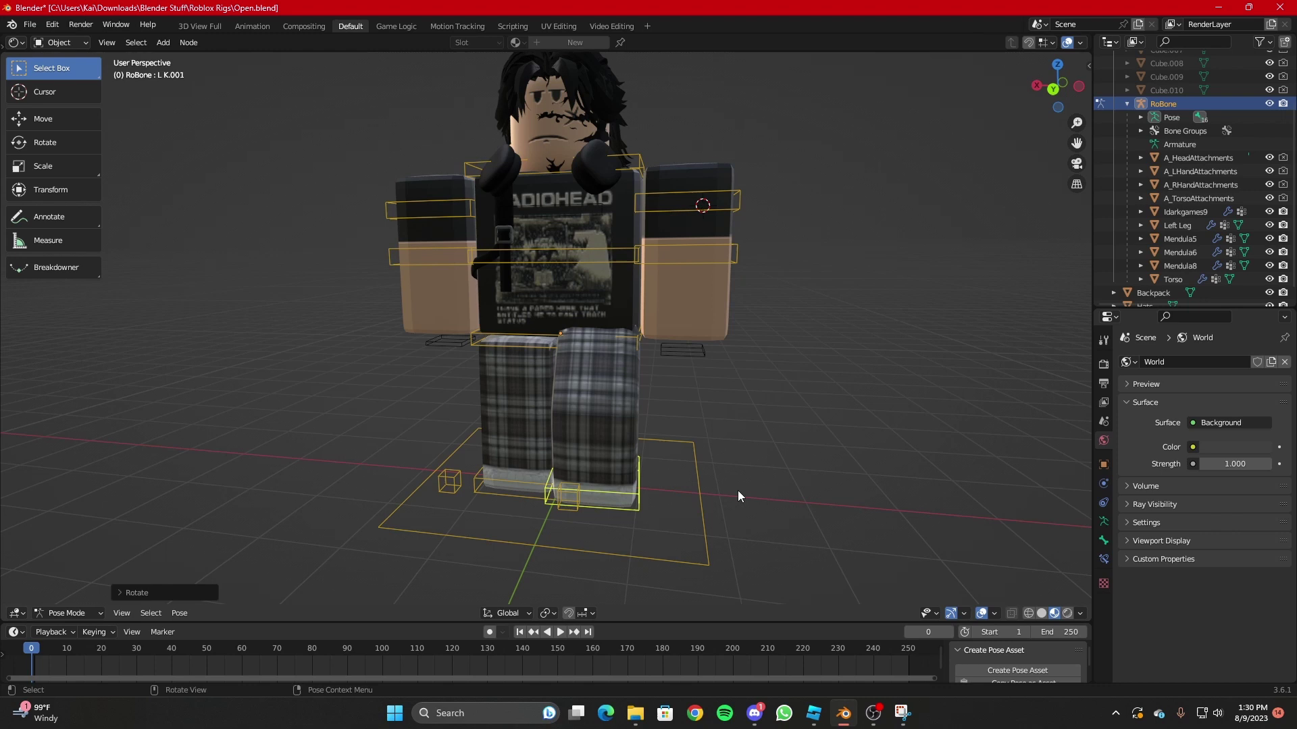
Raise the right foot control bone, R K.001, slightly along global Z and shift it backward along global Y.
scroll(712, 484, "up", 1)
middle_click_drag(594, 481, 665, 480, "shift")
left_click(635, 483)
key("g")
key("z")
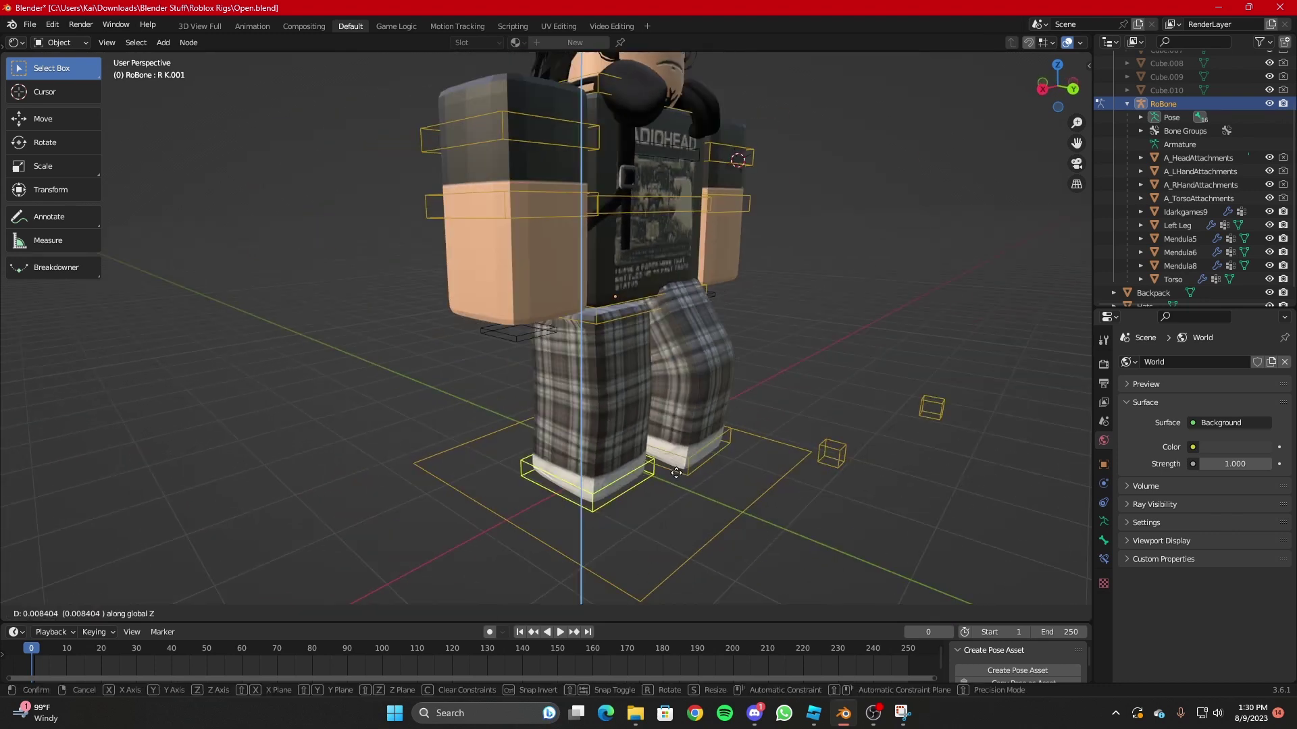
left_click(676, 468)
key("g")
key("y")
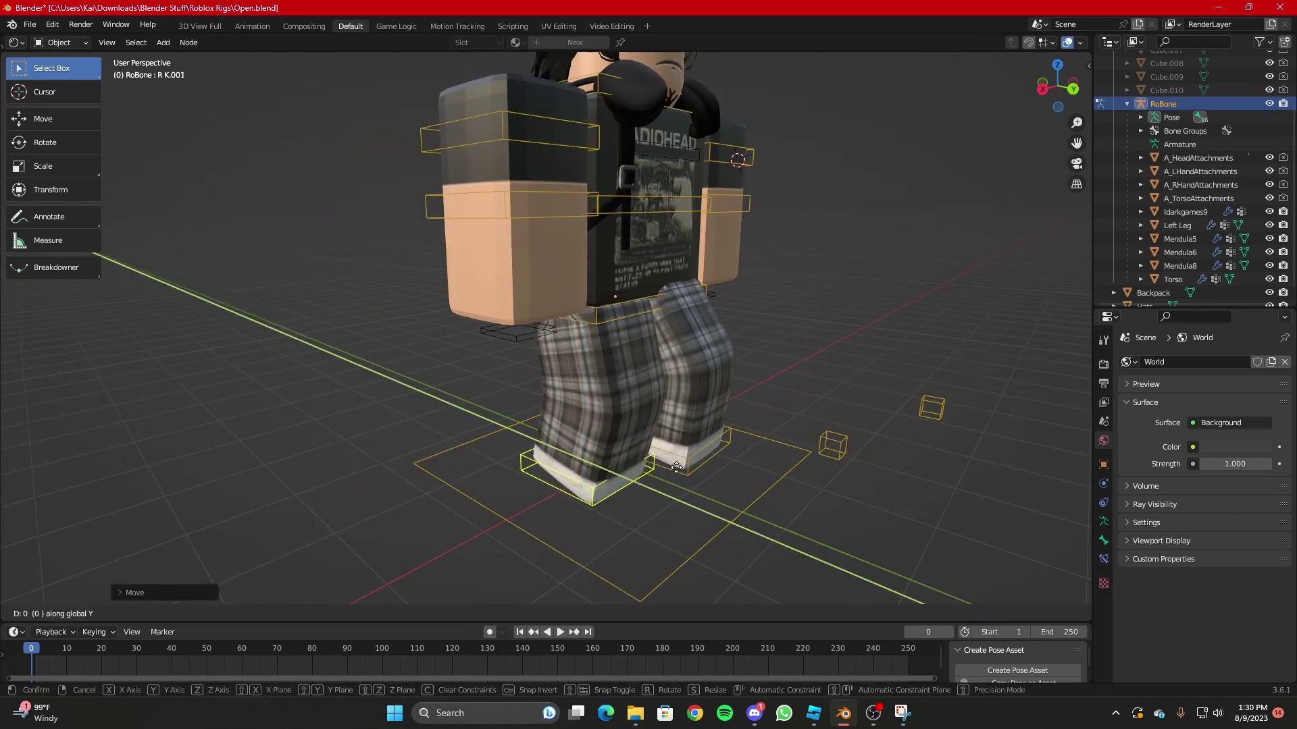
left_click(641, 477)
Lift the right foot control further along global Z and push it farther back along global Y to bend the knee.
key("g")
key("z")
key("y")
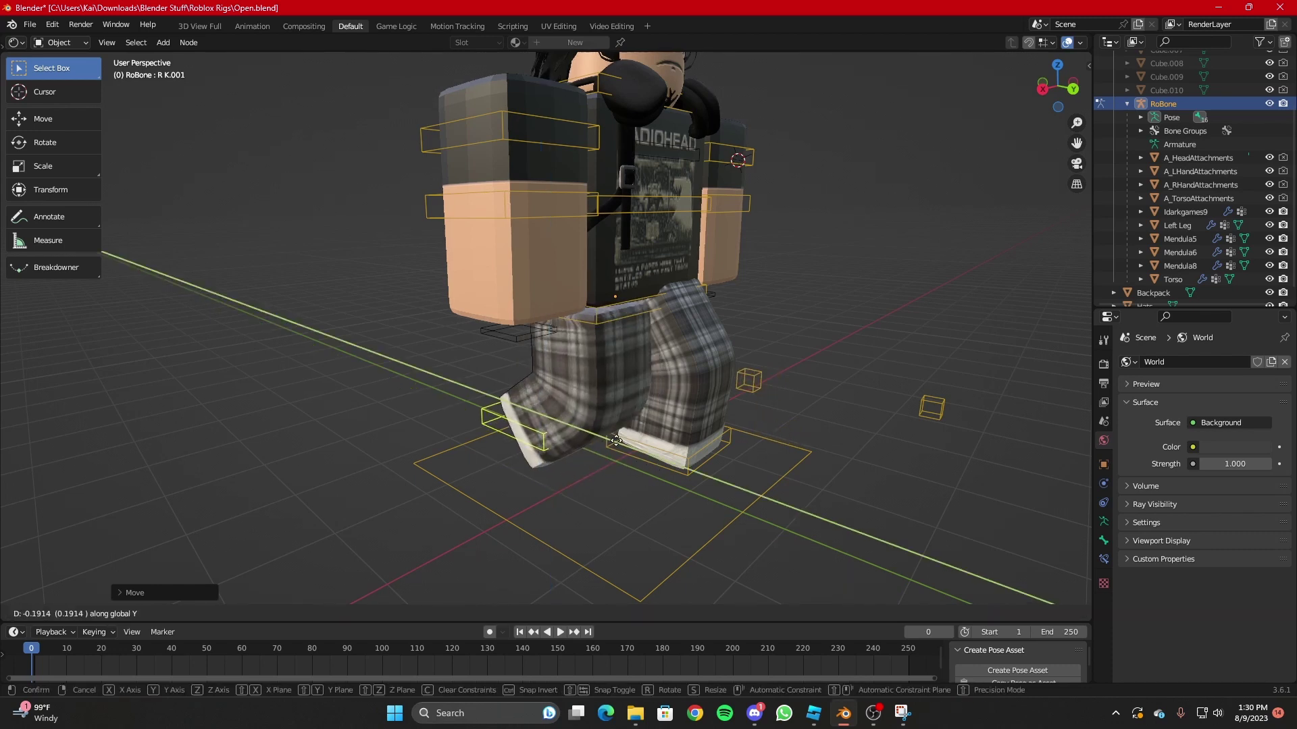
left_click(595, 415)
middle_click_drag(595, 415, 790, 419)
key("g")
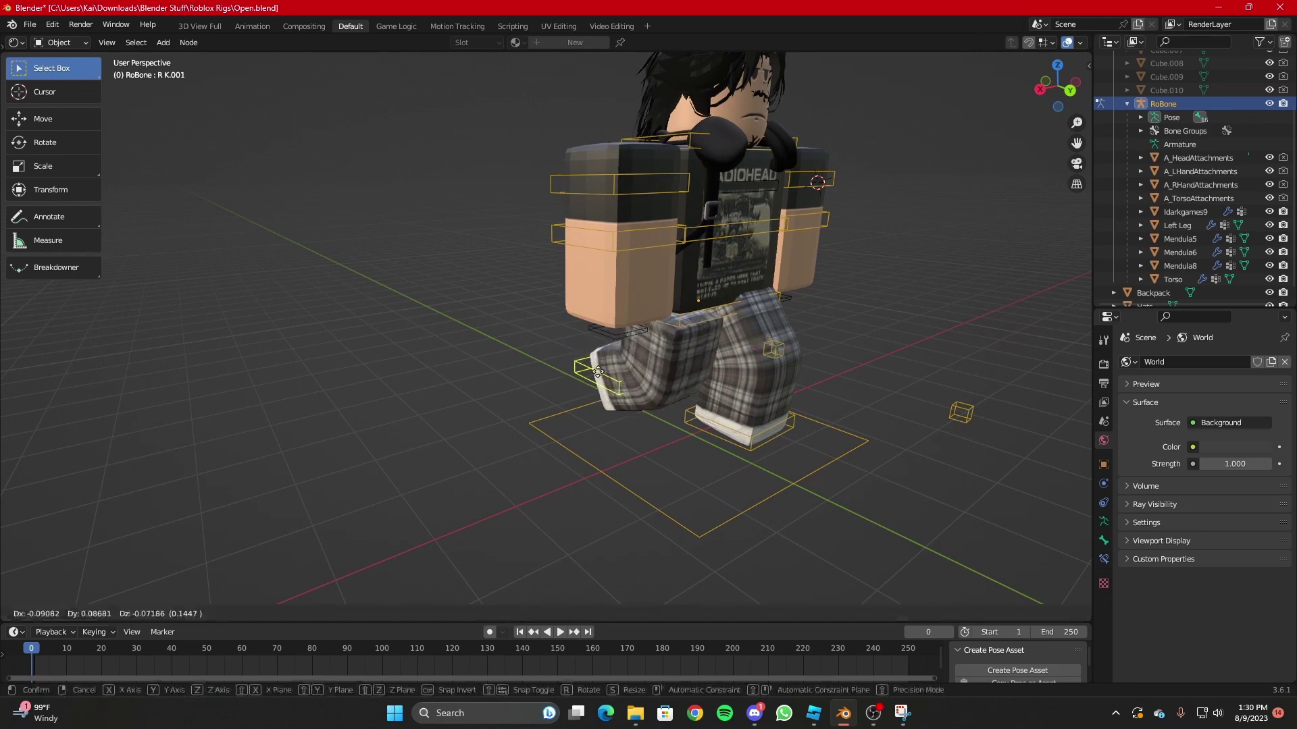
key("x")
key("y")
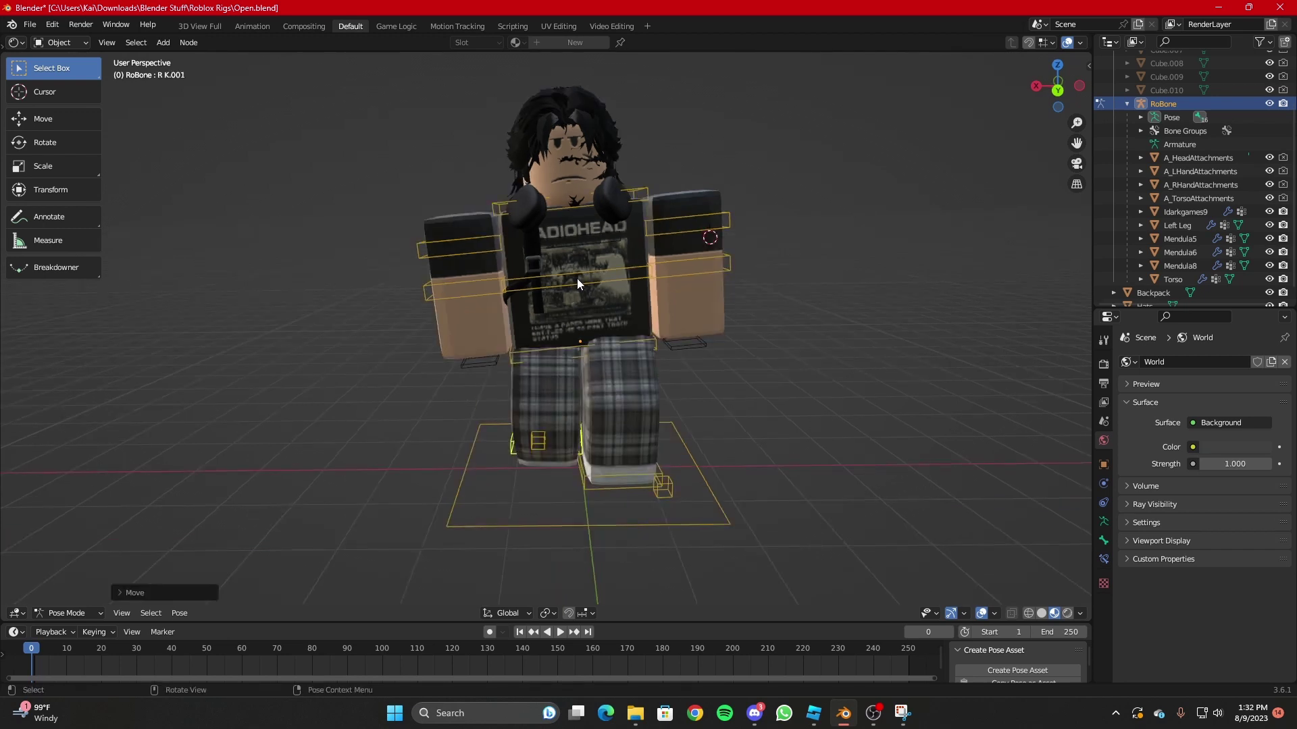
Rotate the Upper torso bone about the global Y axis to level the shoulders.
left_click(577, 283)
key("r")
key("x")
key("z")
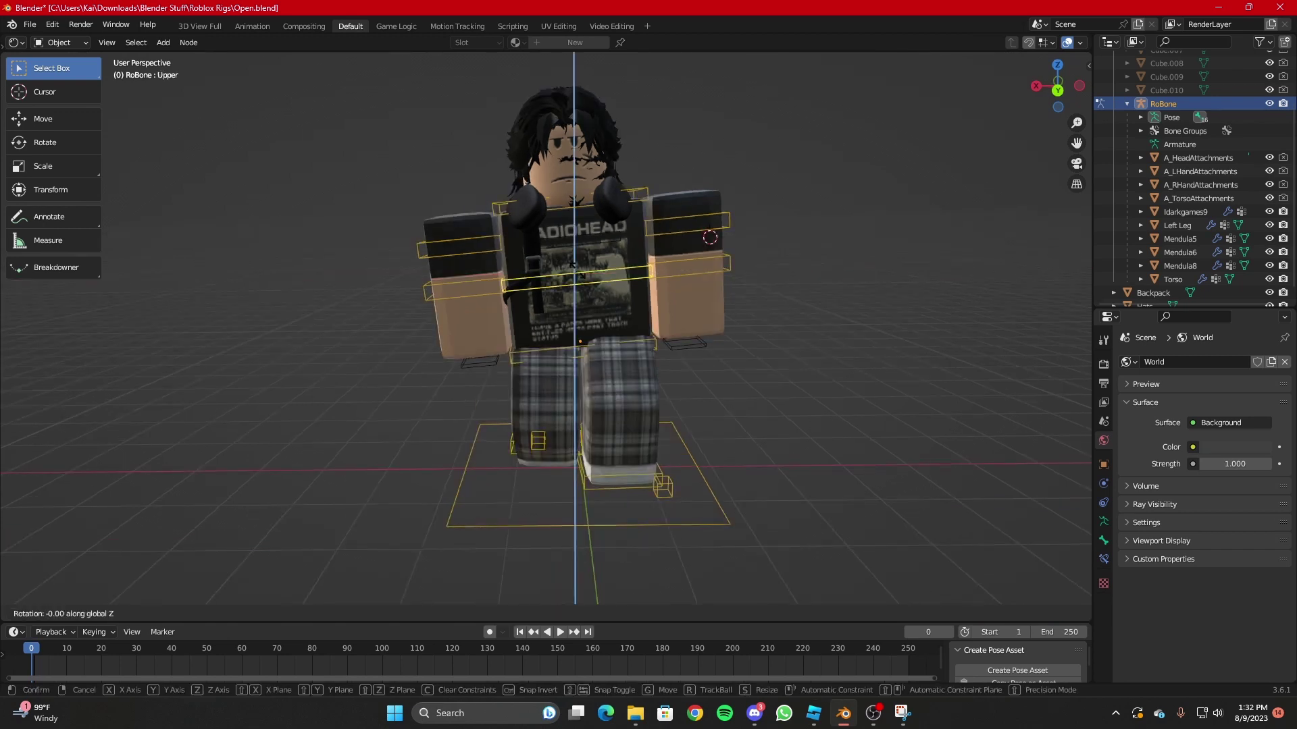
key("y")
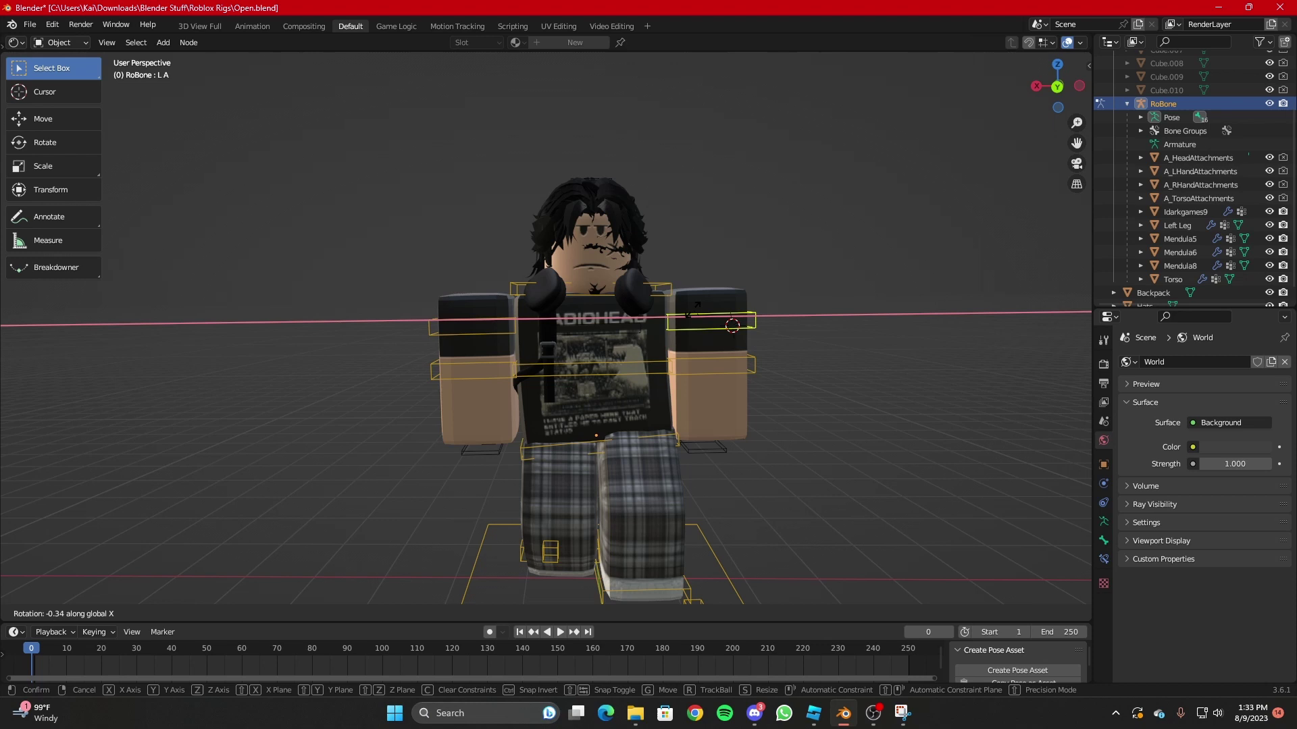
Rotate the left upper-arm bone, L A, about -20 degrees around the global X axis.
key("r")
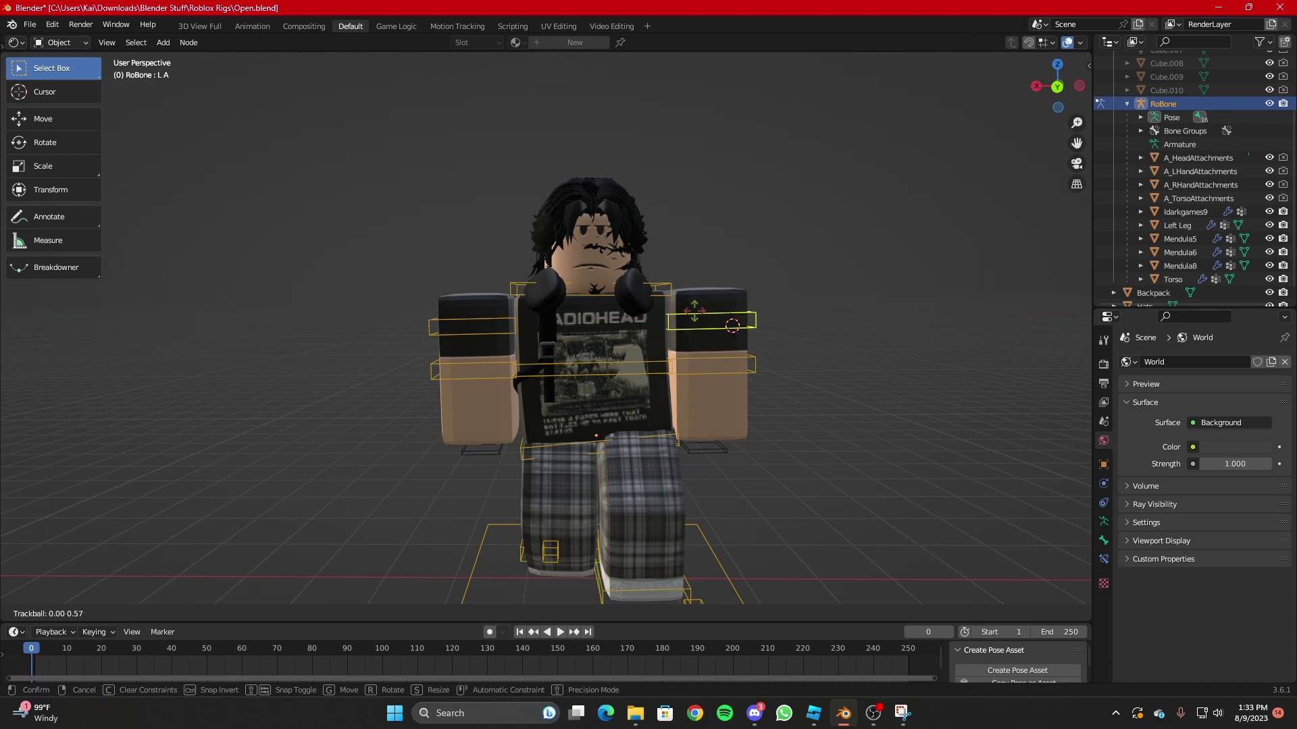
left_click(693, 311)
key("r")
key("x")
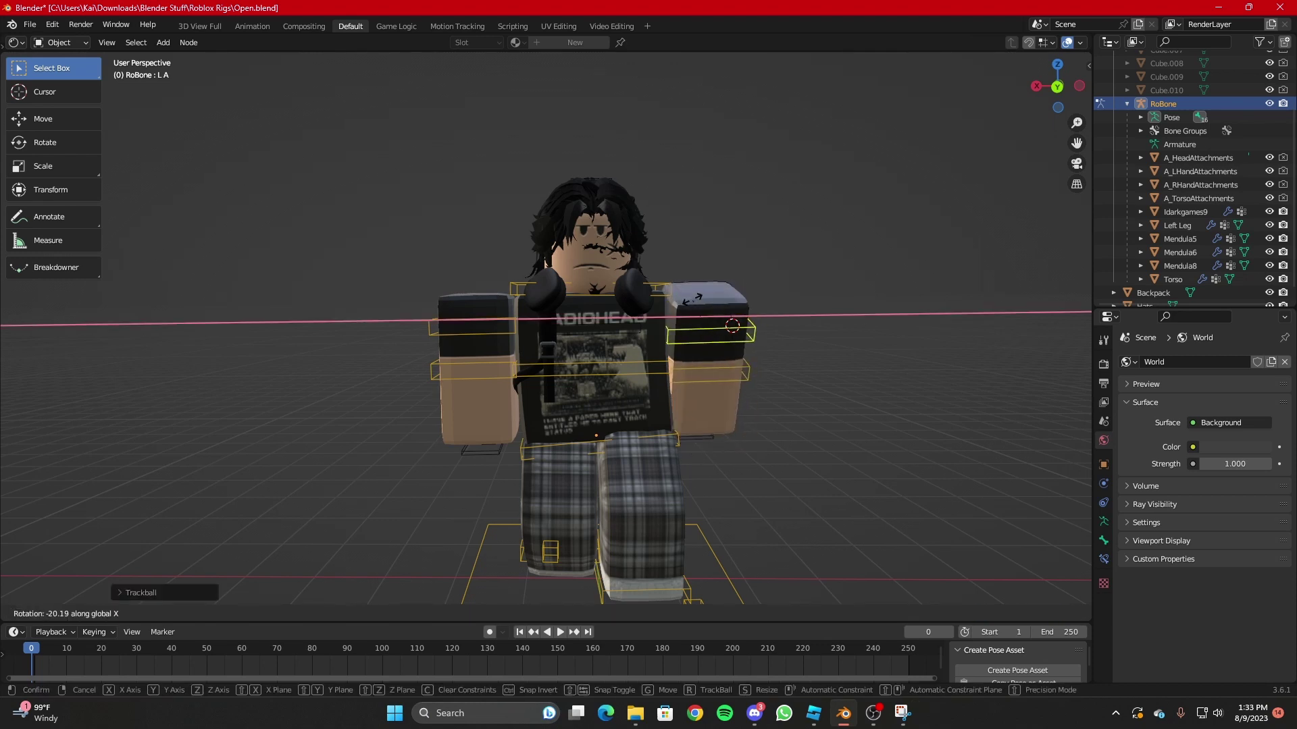
left_click(684, 344)
Rotate the left elbow bone, L E, about 30 degrees around the global X axis.
left_click(683, 375)
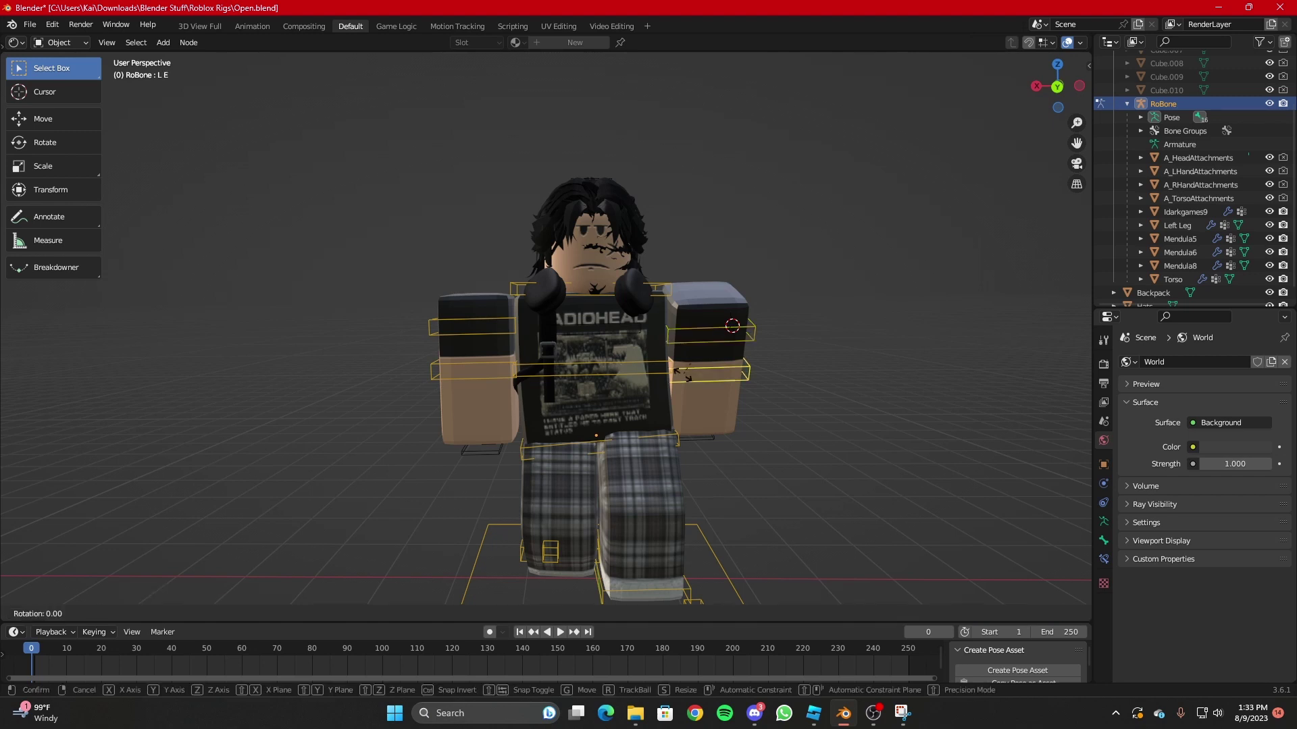
key("r")
key("x")
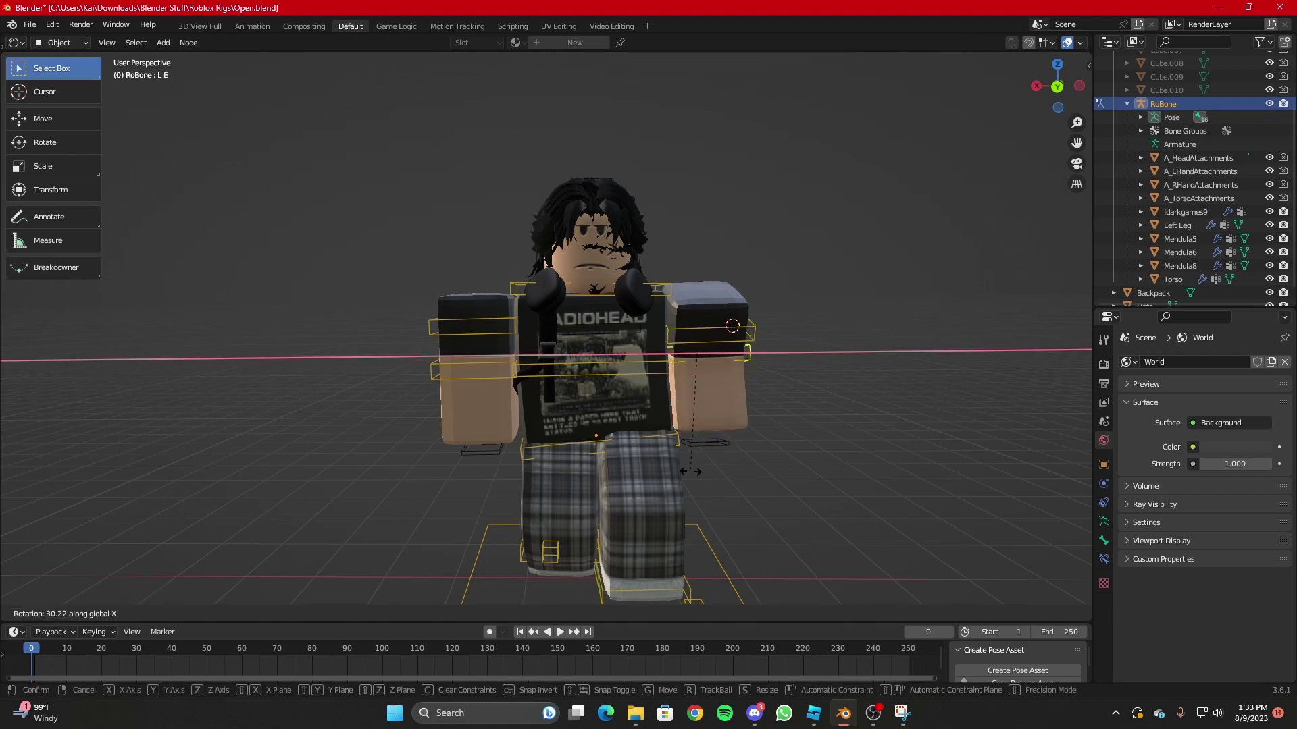
left_click(549, 427)
Rotate the right upper-arm bone, R A, around the global X axis.
left_click(484, 316)
key("r")
key("x")
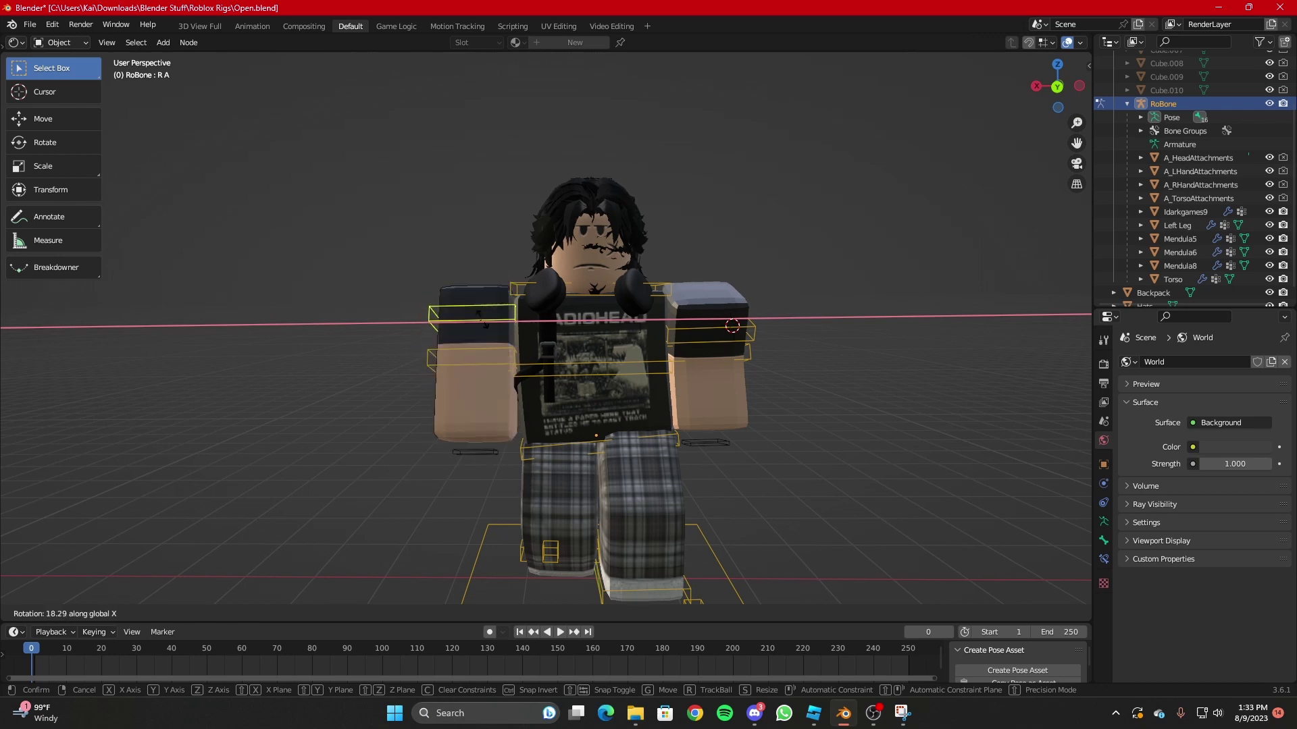
left_click(482, 322)
Rotate the right elbow bone, R E, about 32 degrees around the global X axis to bend the forearm.
left_click(481, 362)
key("r")
key("x")
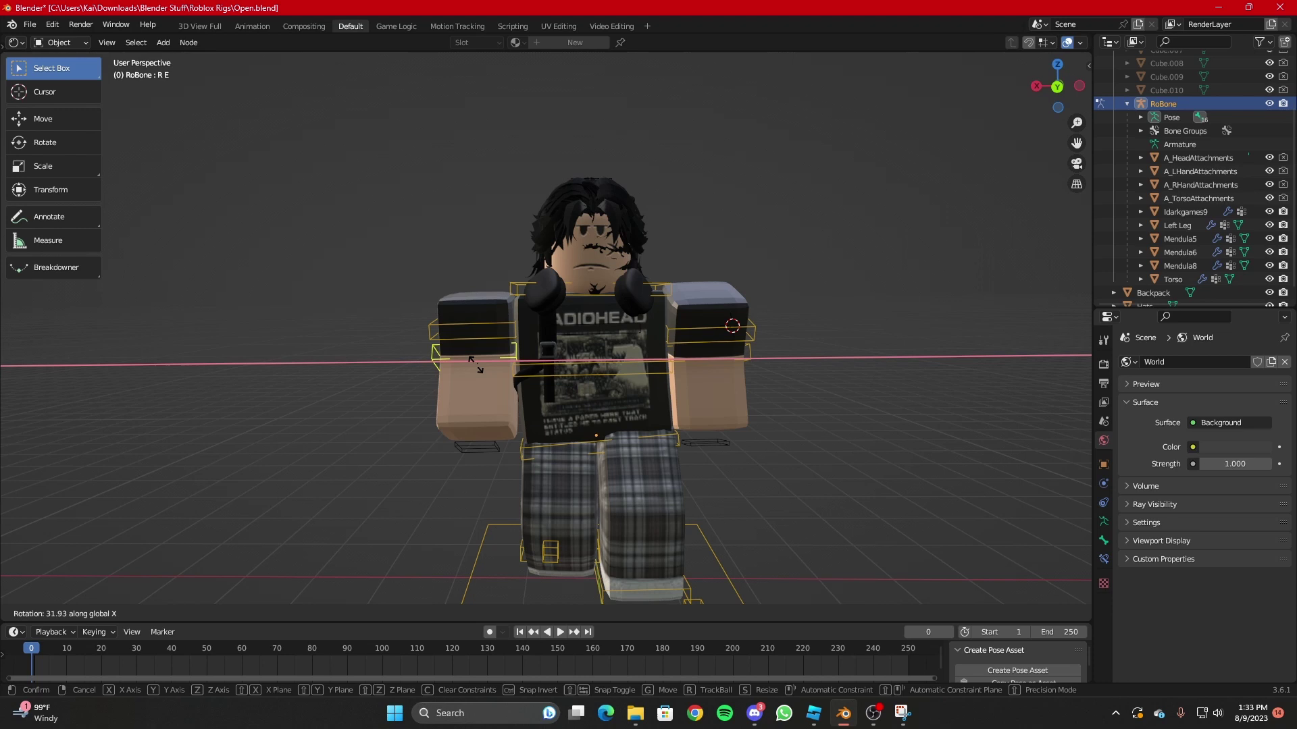
left_click(477, 368)
Push the right foot control, R K.001, farther back along global Y and adjust its height along global Z.
key("shift+grave")
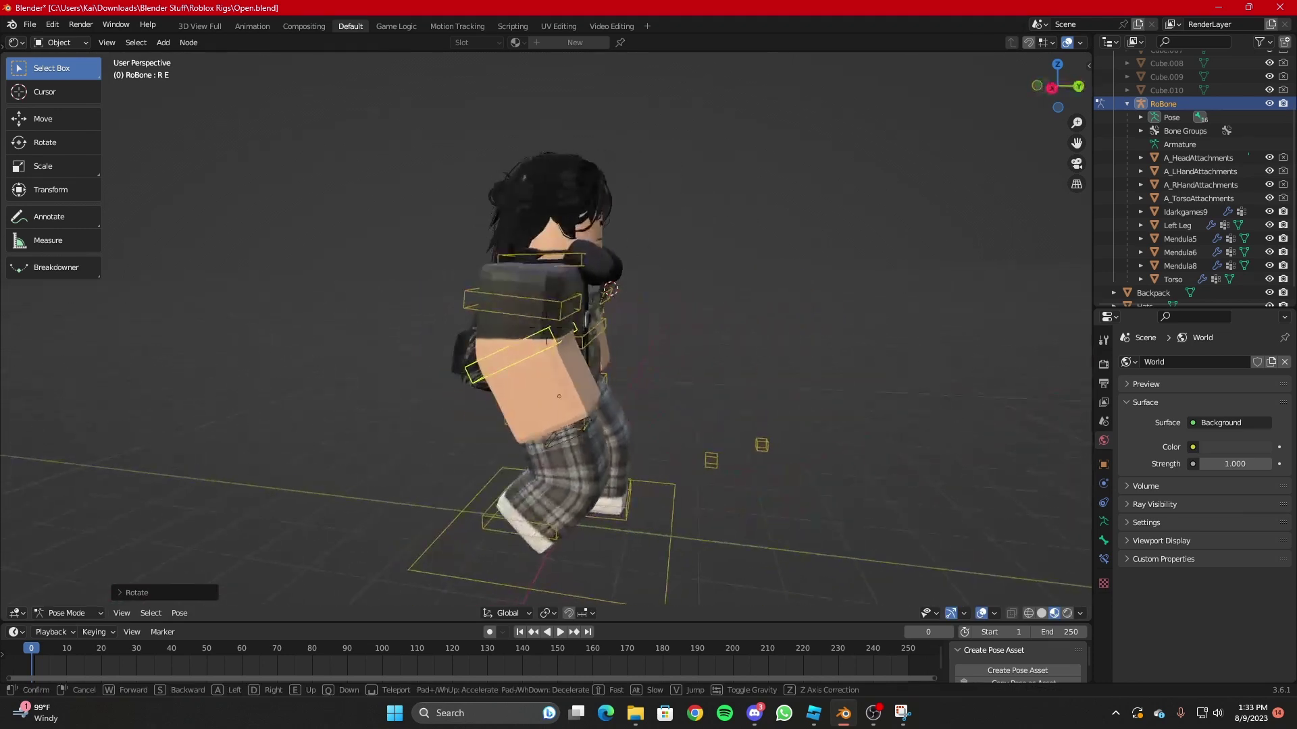
left_click(597, 365)
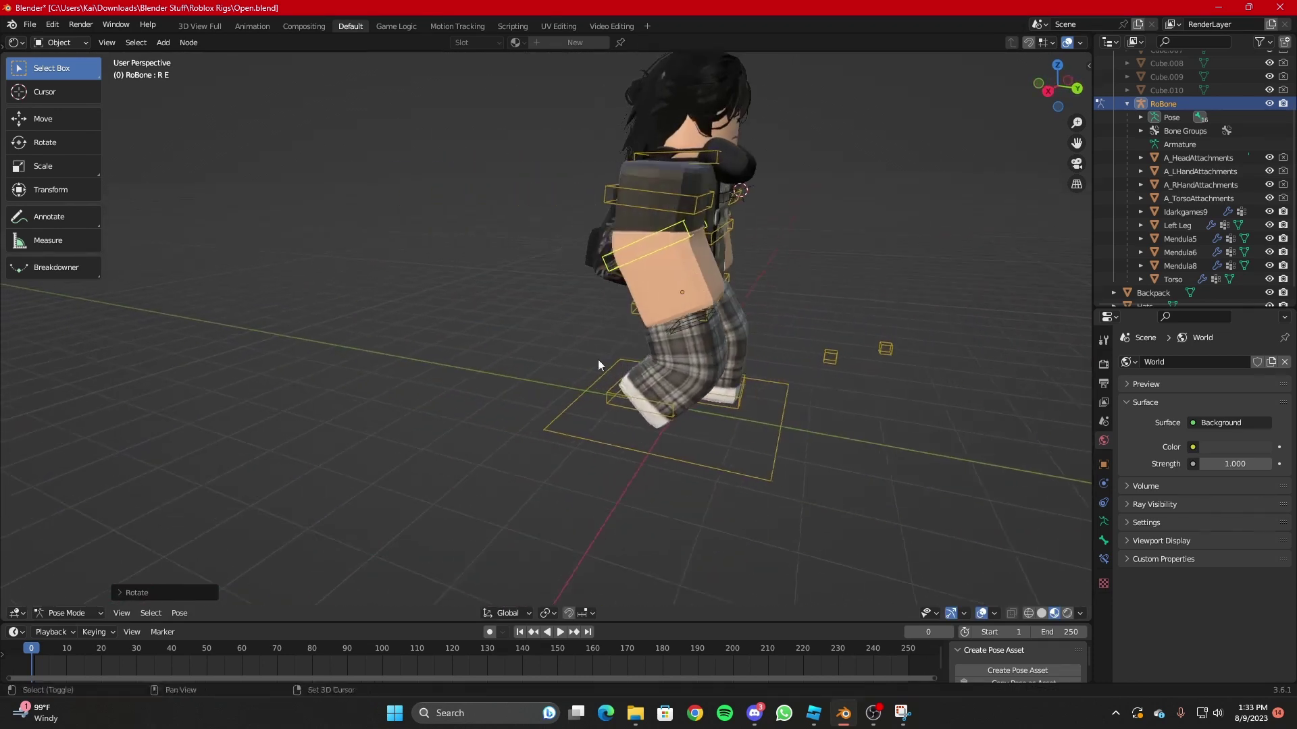
left_click(612, 392)
key("g")
key("x")
key("y")
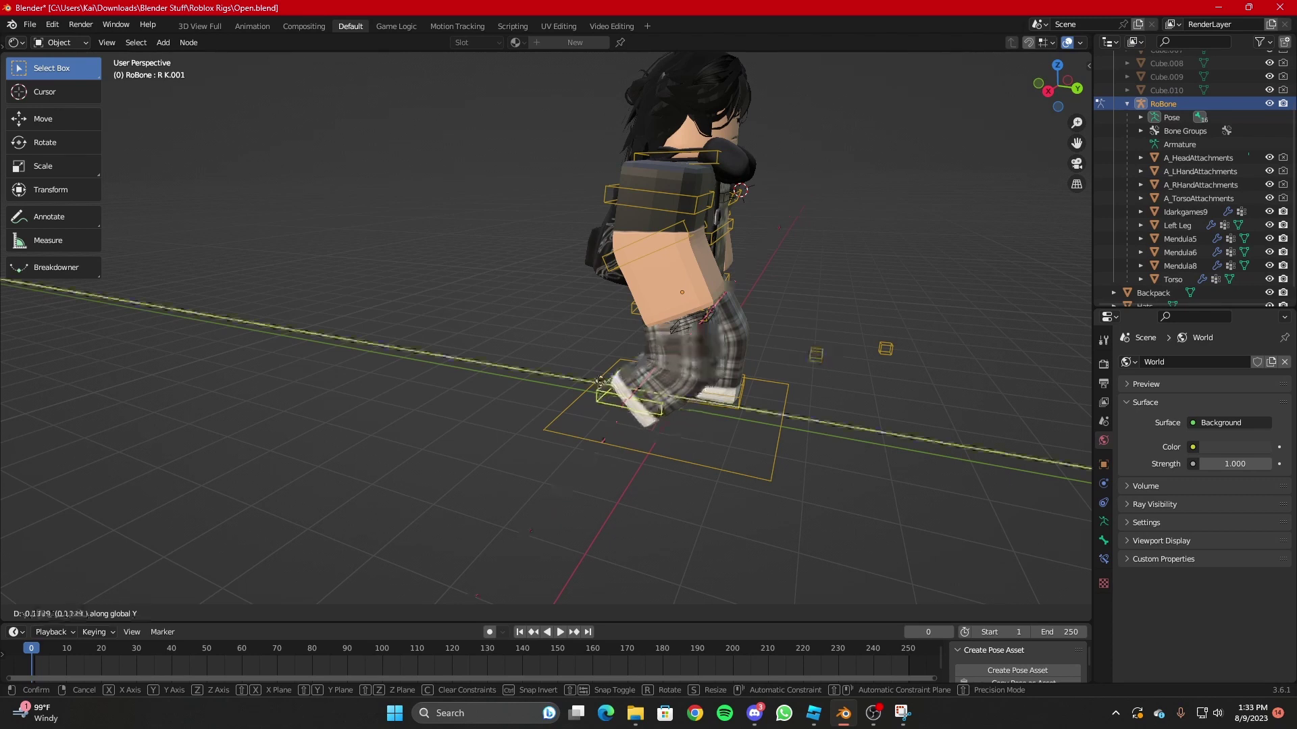
left_click(590, 374)
key("g")
key("z")
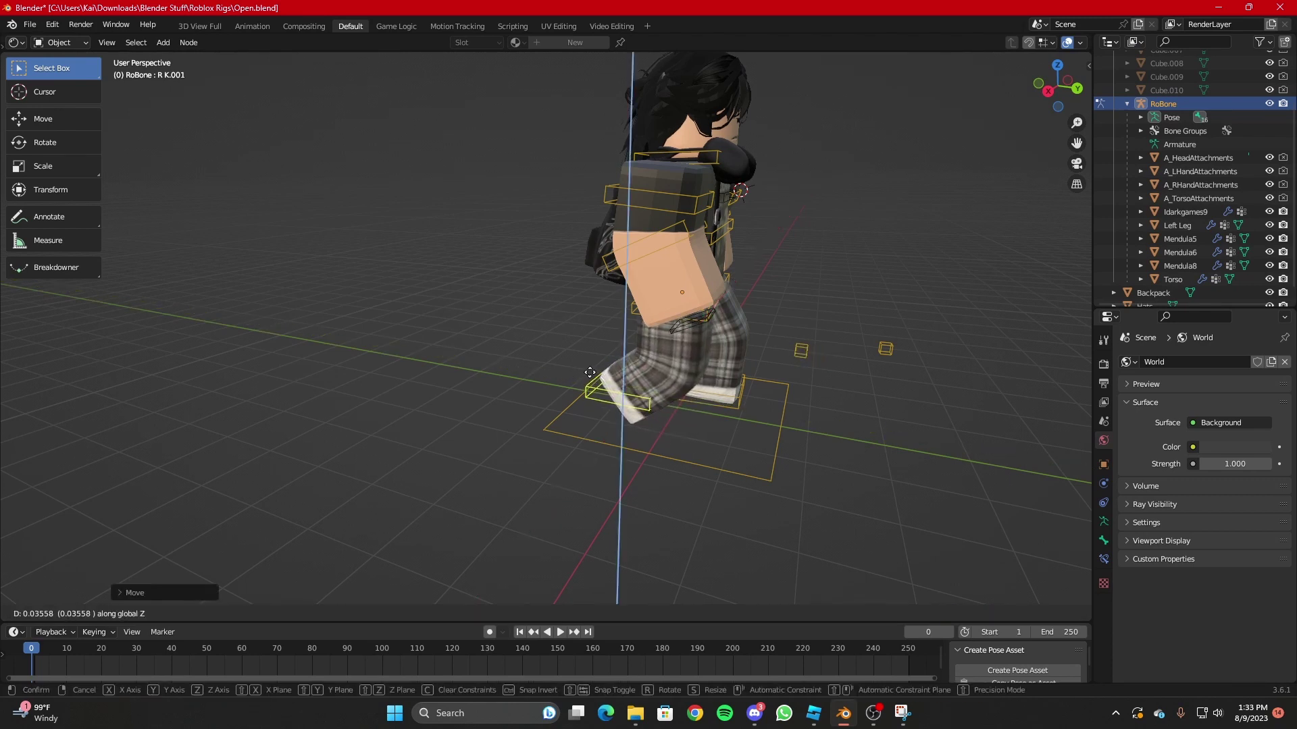
left_click(588, 373)
key("g")
key("y")
left_click(582, 365)
Move the left foot control, L K.001, about 0.12 forward along the global Y axis.
key("shift+grave")
key("d")
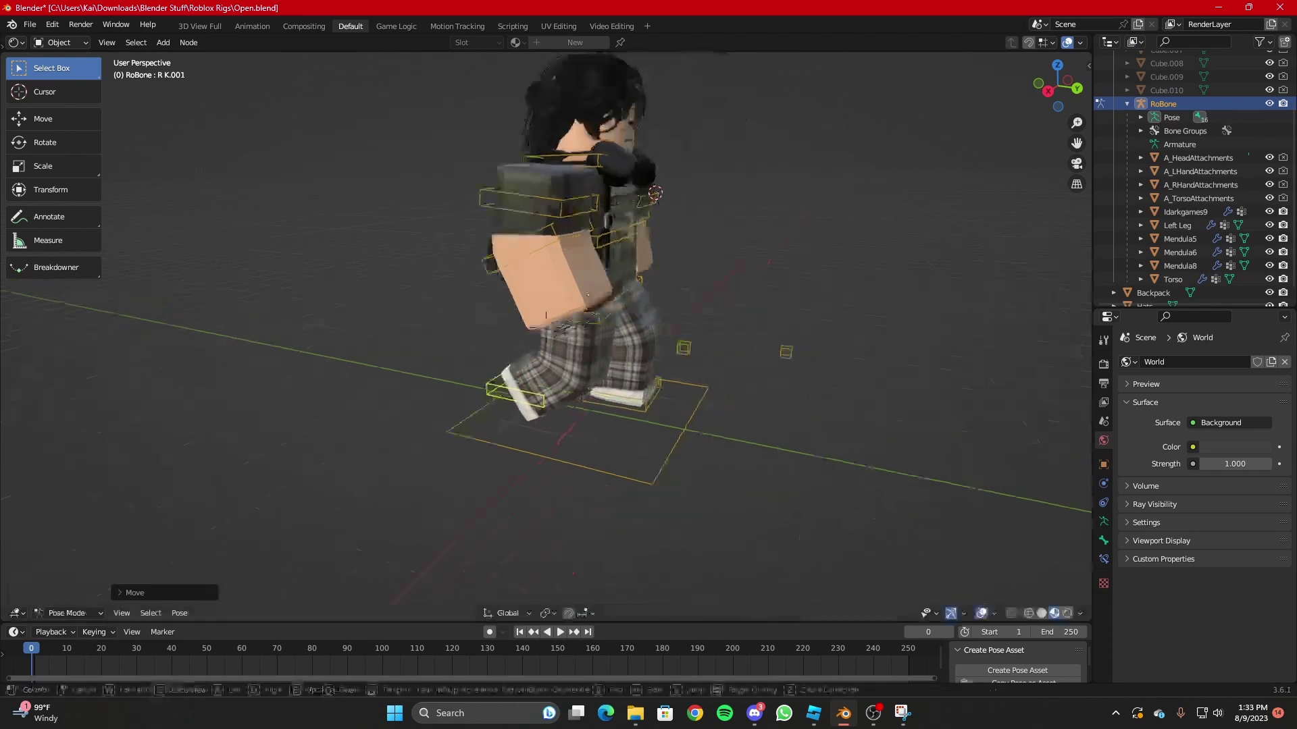
left_click(546, 327)
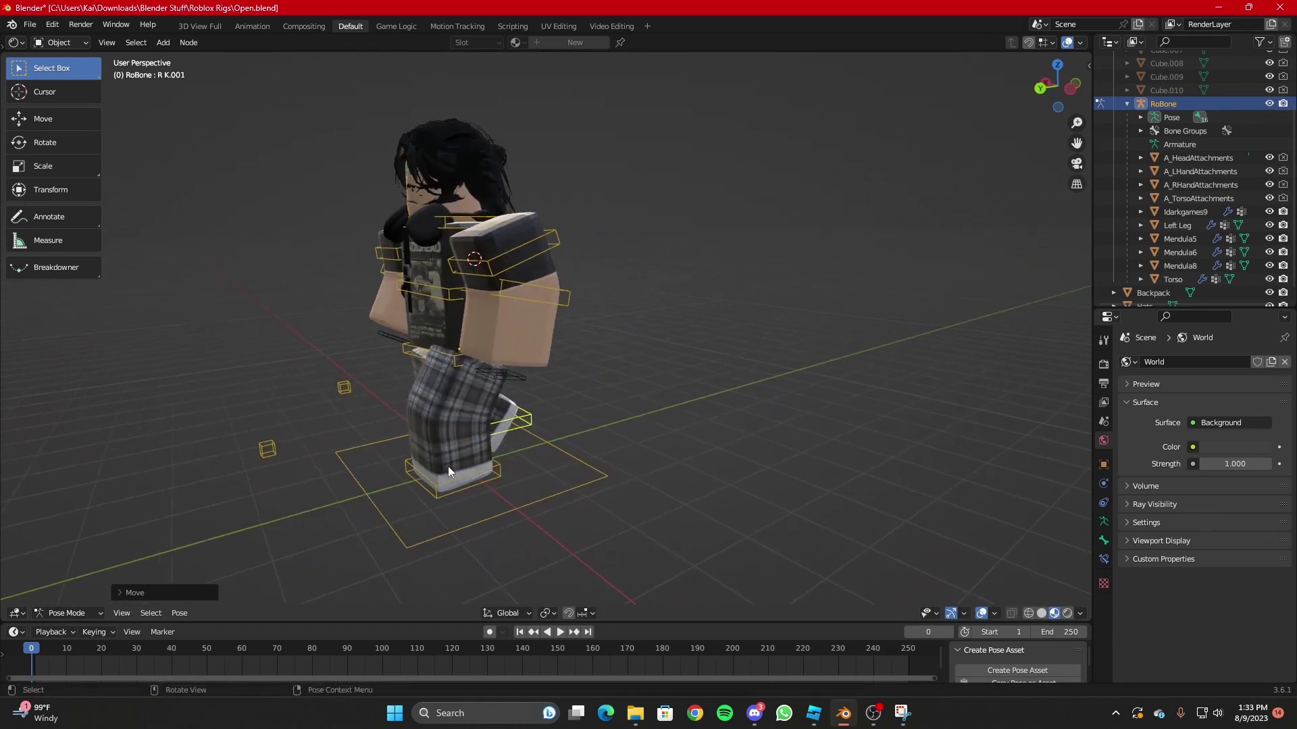
left_click(447, 471)
key("g")
key("y")
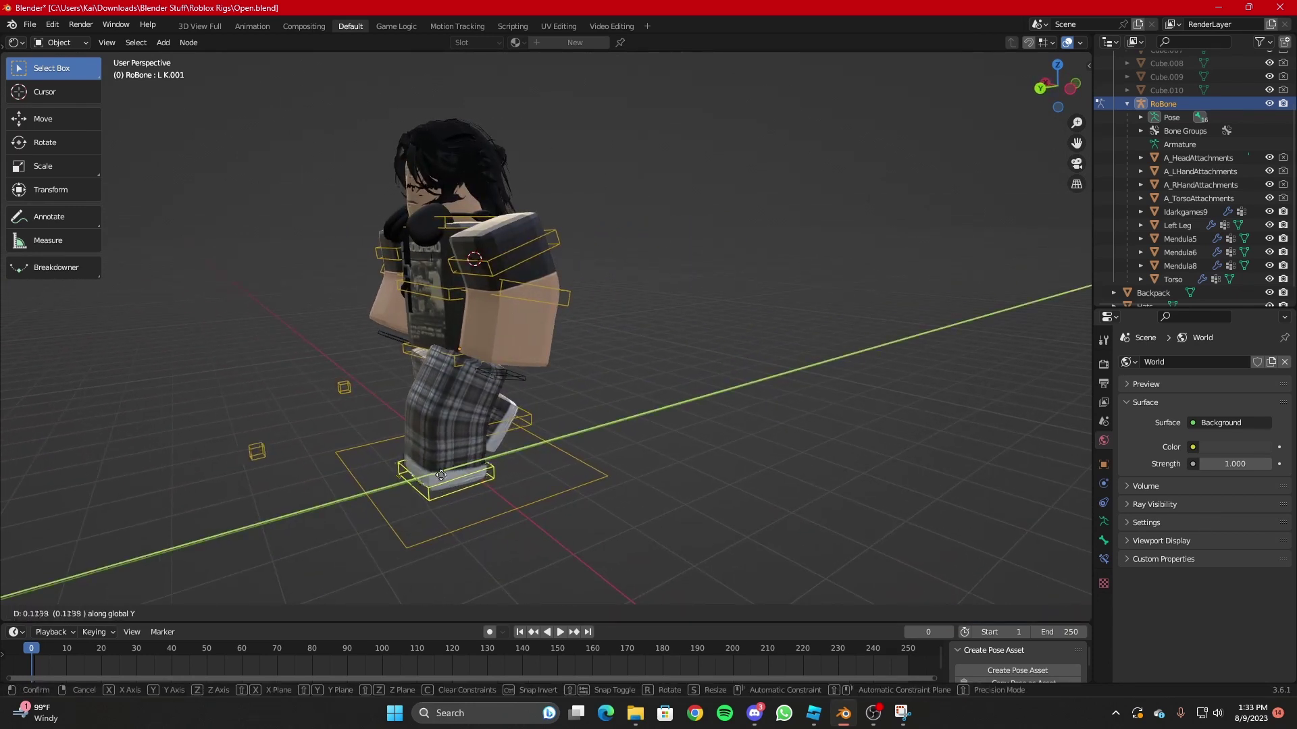
left_click(439, 475)
Switch the rig from Pose Mode to Object Mode and clear the selection.
key("shift+grave")
key("s")
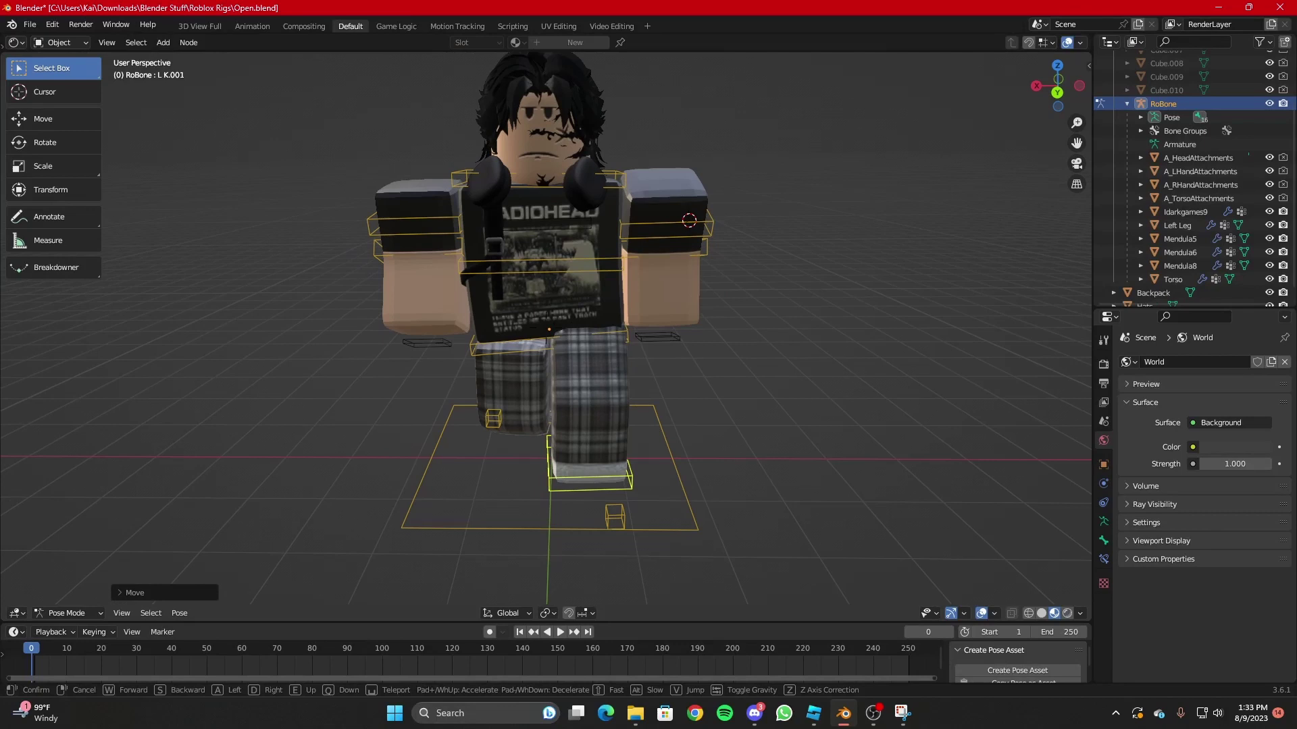
left_click(546, 328)
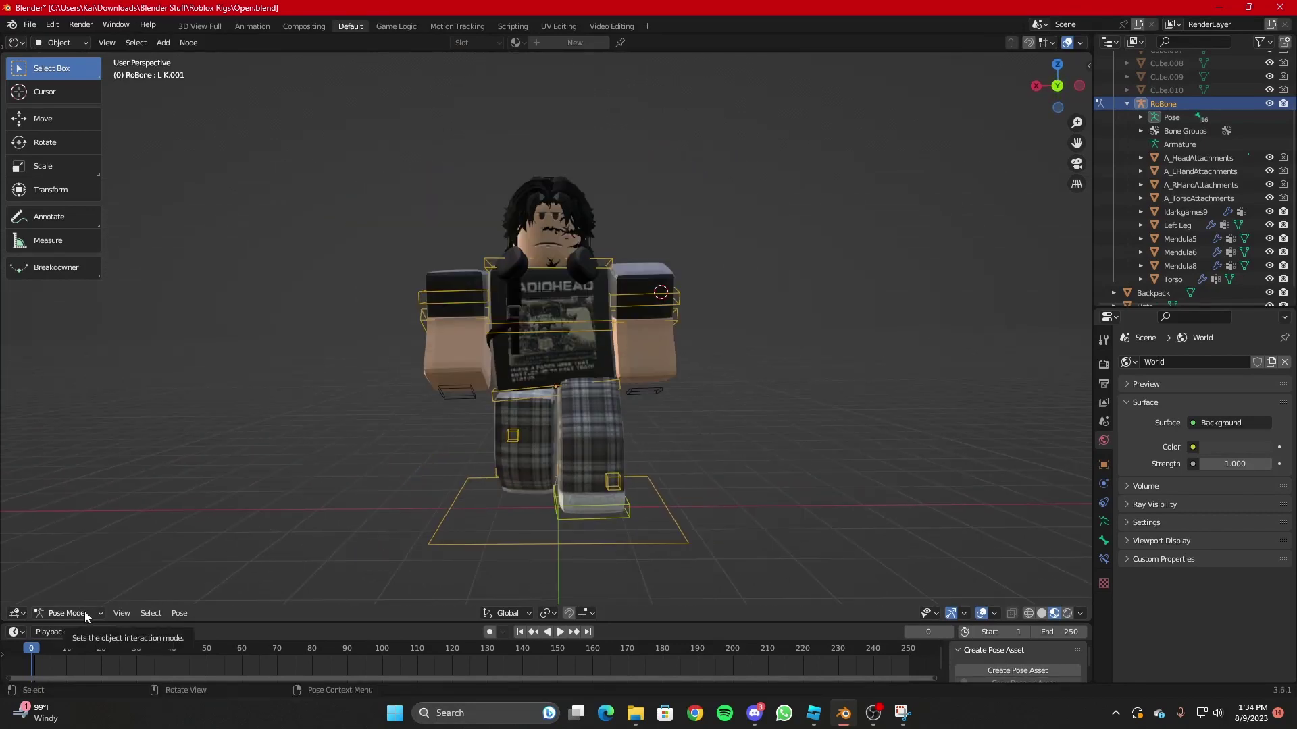
left_click(86, 610)
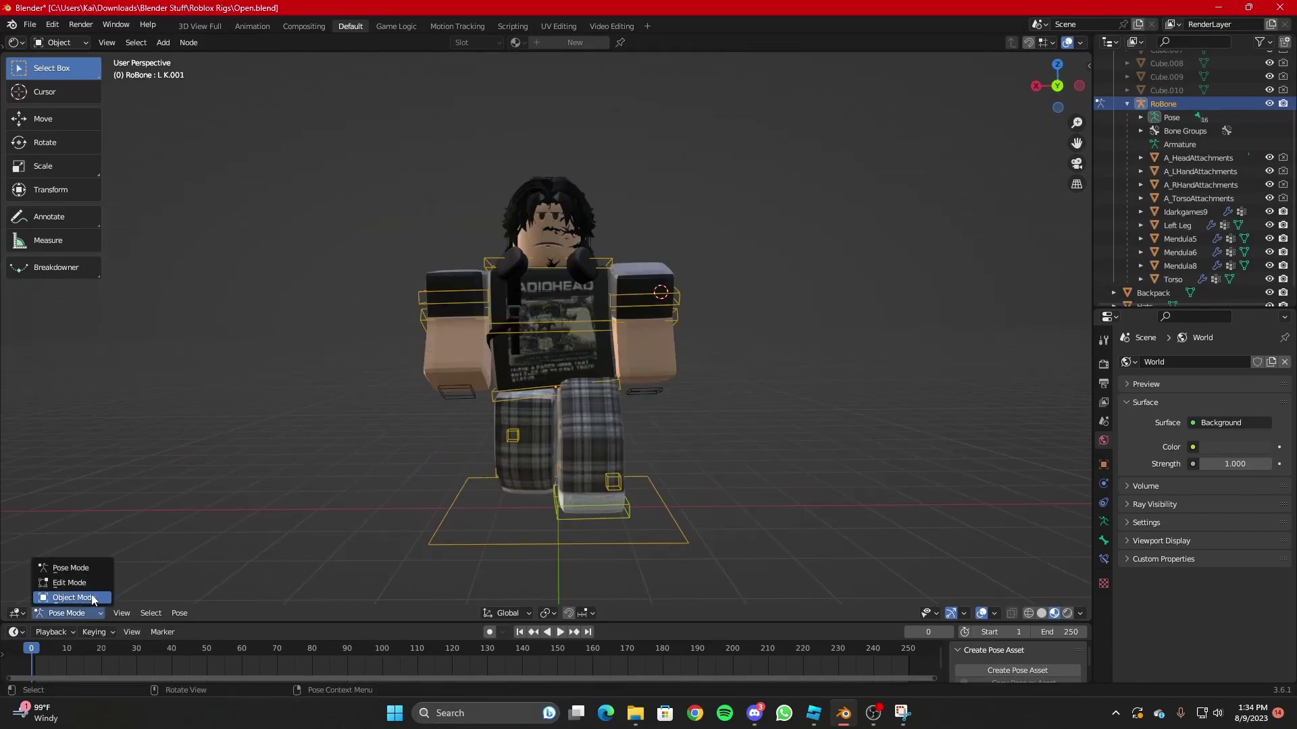
left_click(70, 567)
left_click(343, 419)
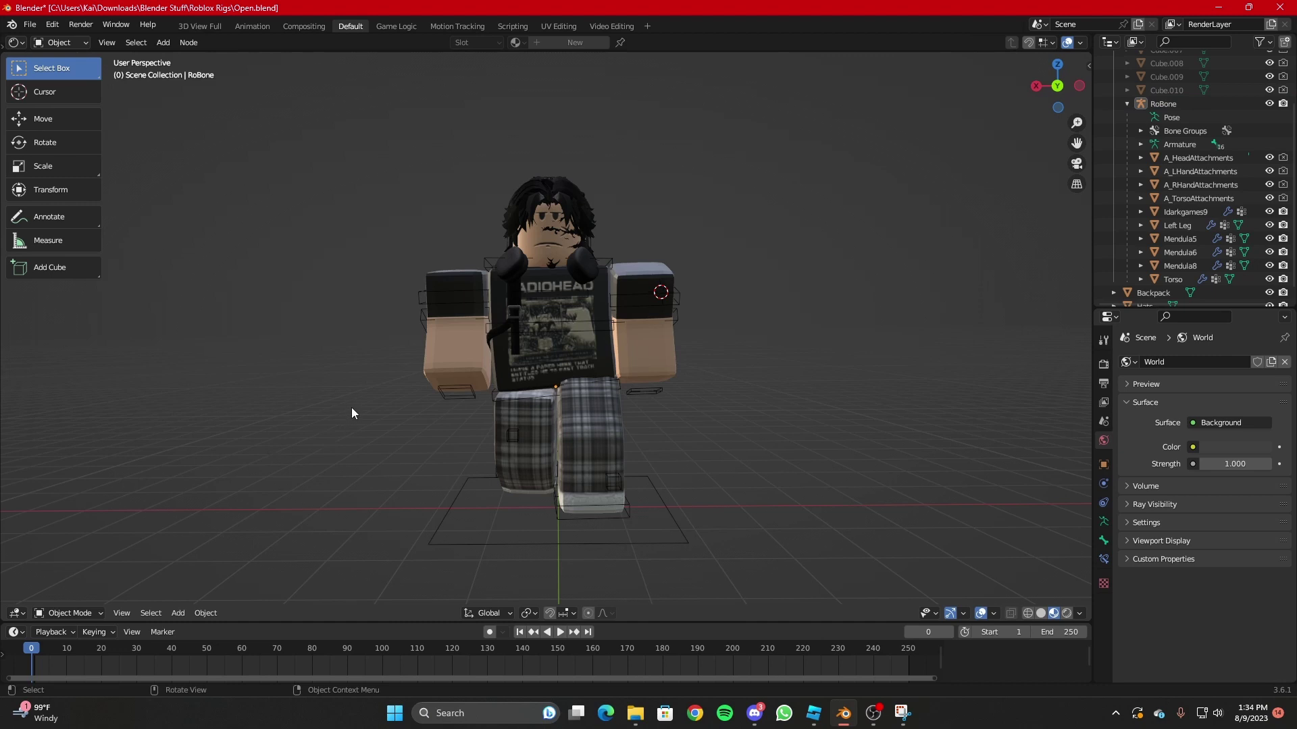
Add a Sun light to the scene at the 3D cursor.
key("shift+a")
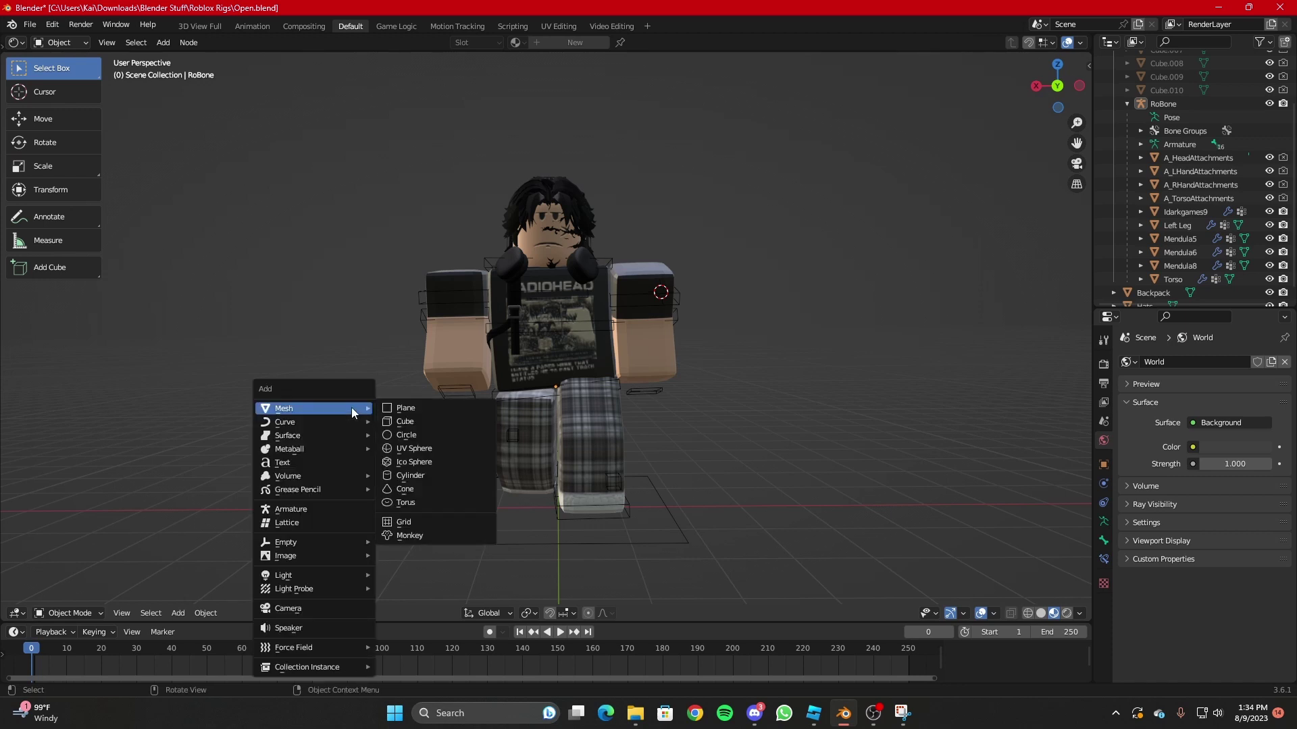
mouse_move(310, 472)
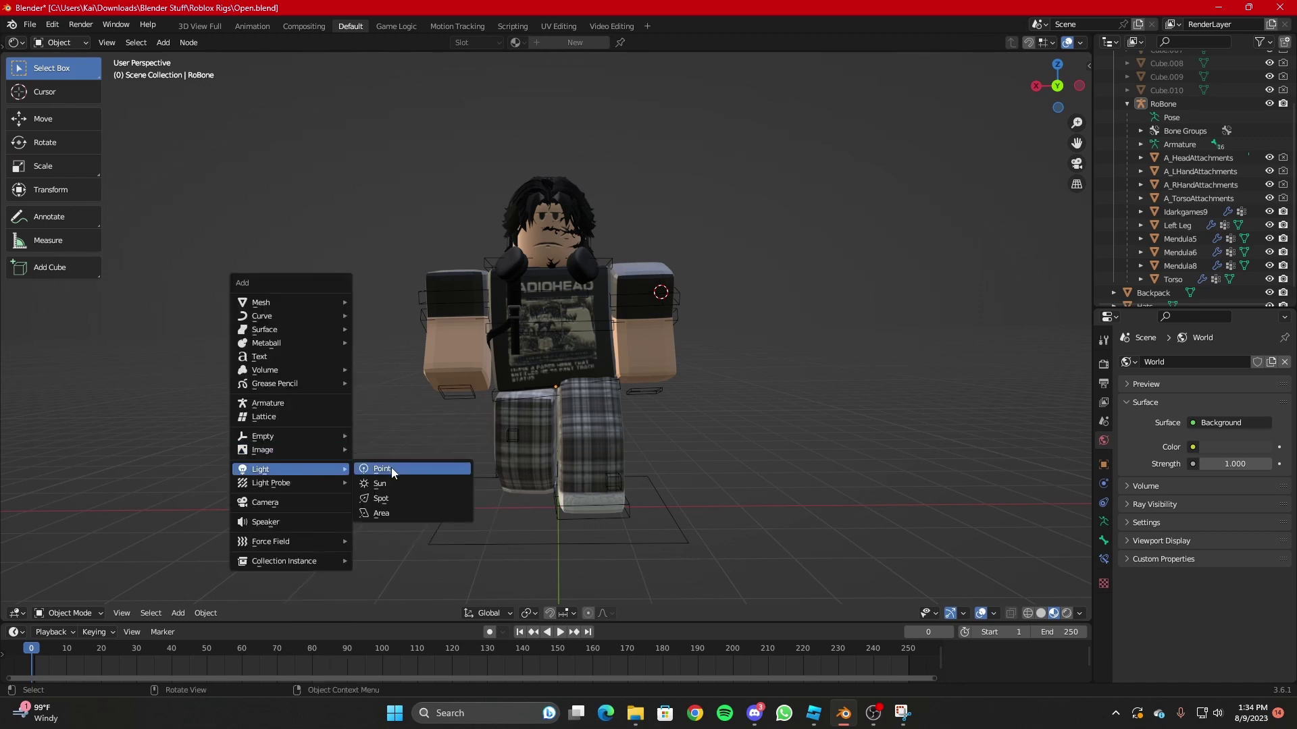
left_click(393, 484)
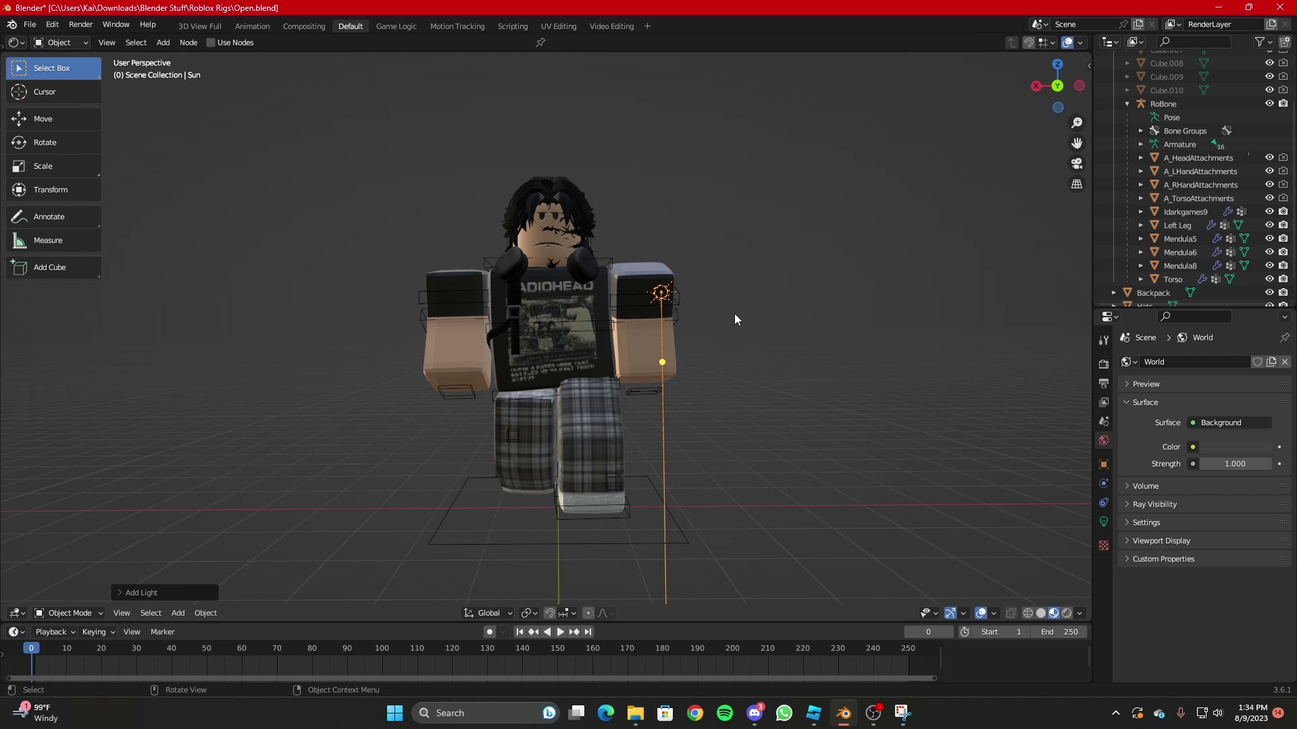
Change the scene's render engine from Cycles to Eevee.
key("shift+grave")
key("w")
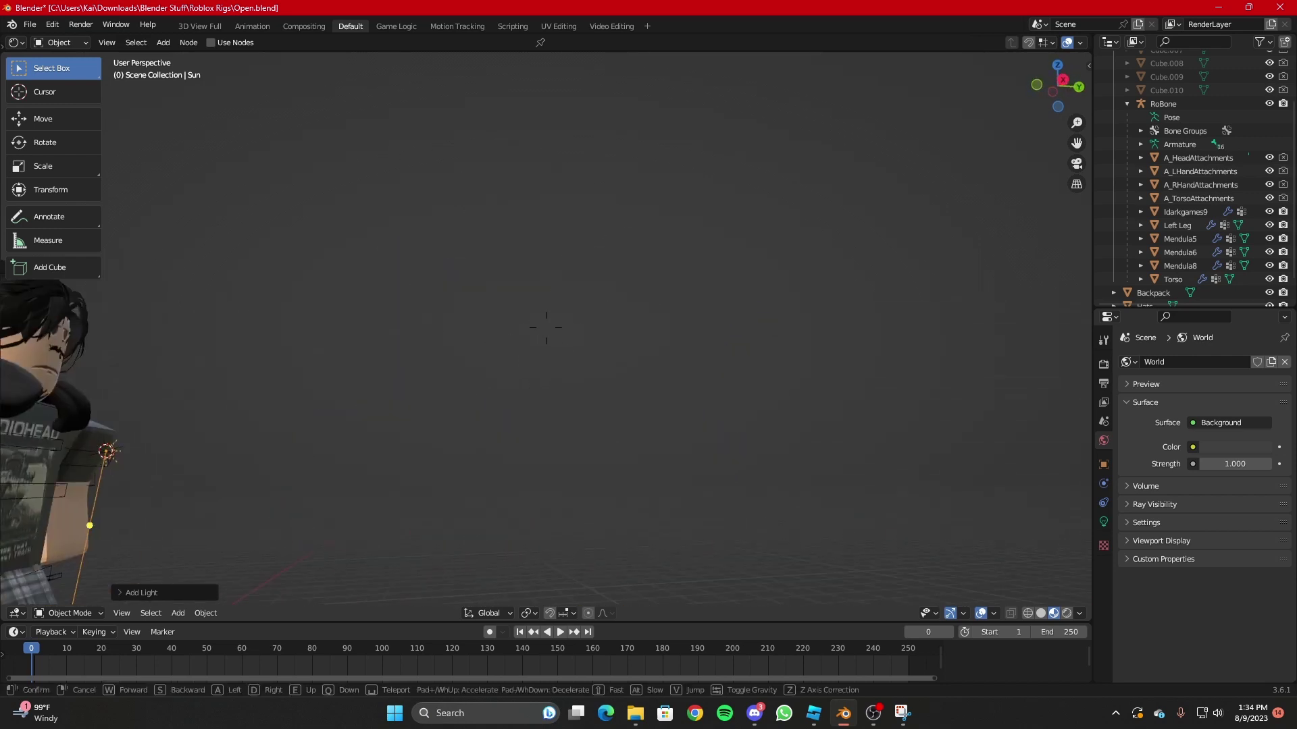
key("d")
key("w")
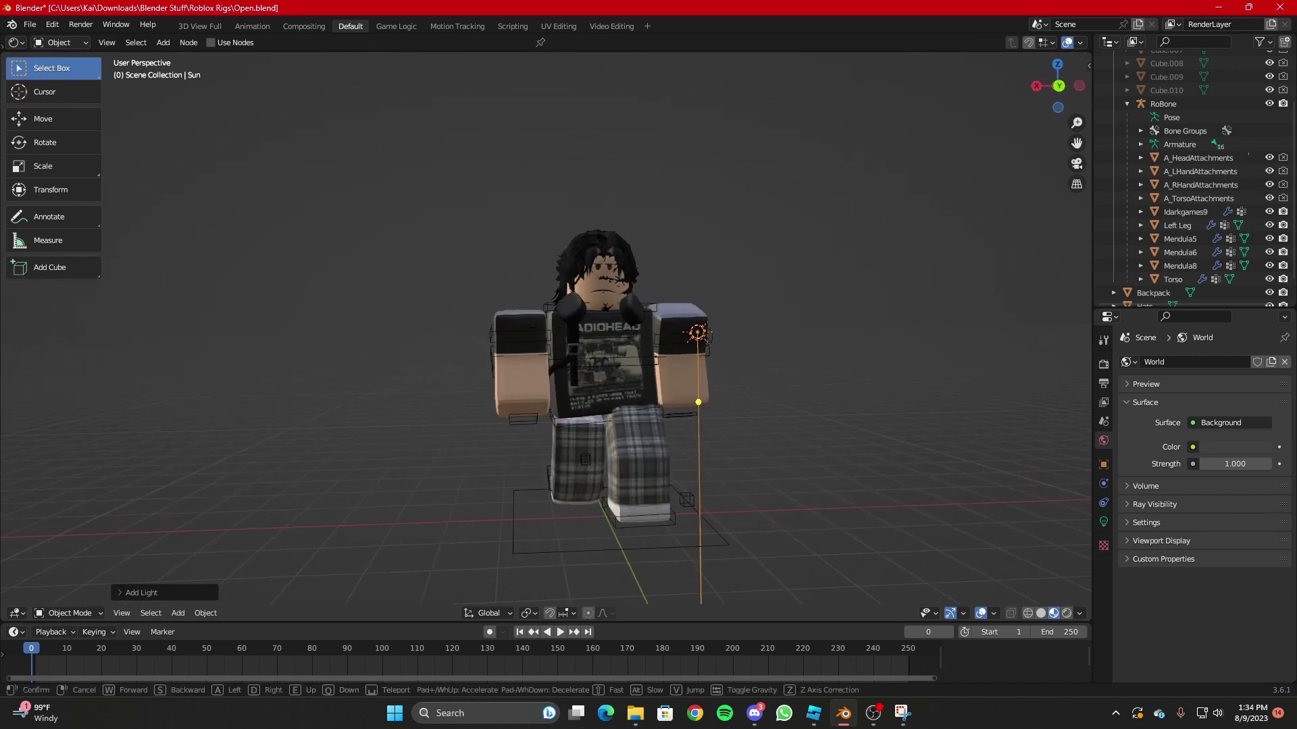
key("w")
left_click(642, 226)
left_click(1104, 365)
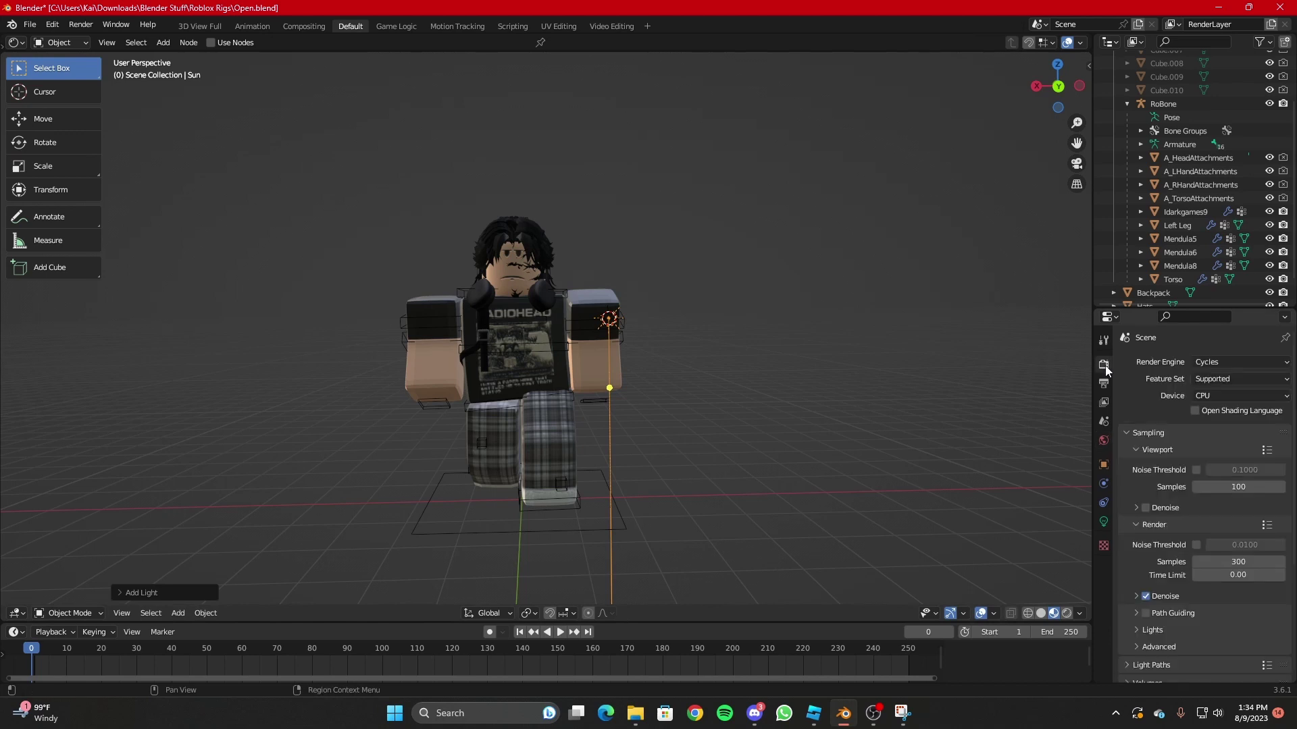
left_click(1227, 362)
left_click(1227, 376)
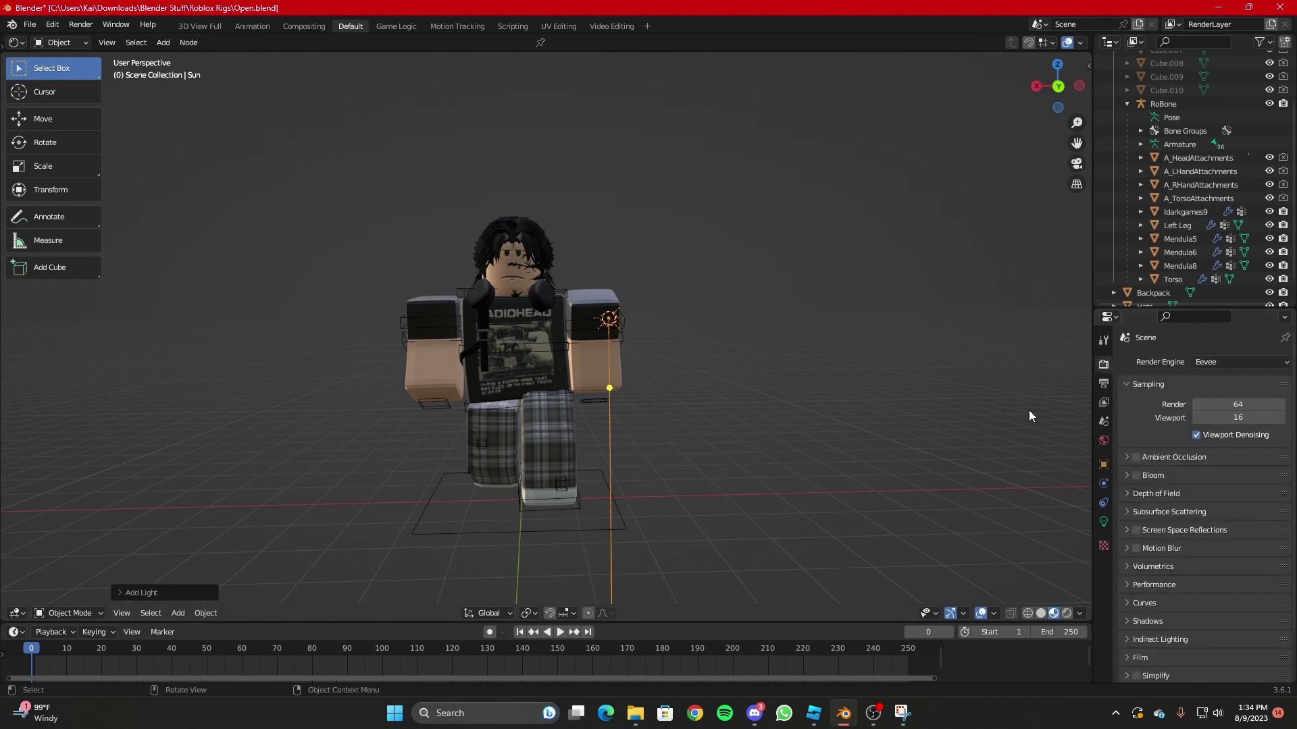
Raise the Sun light along the global Z axis to well above the character's head.
left_click(713, 383)
left_click(610, 320)
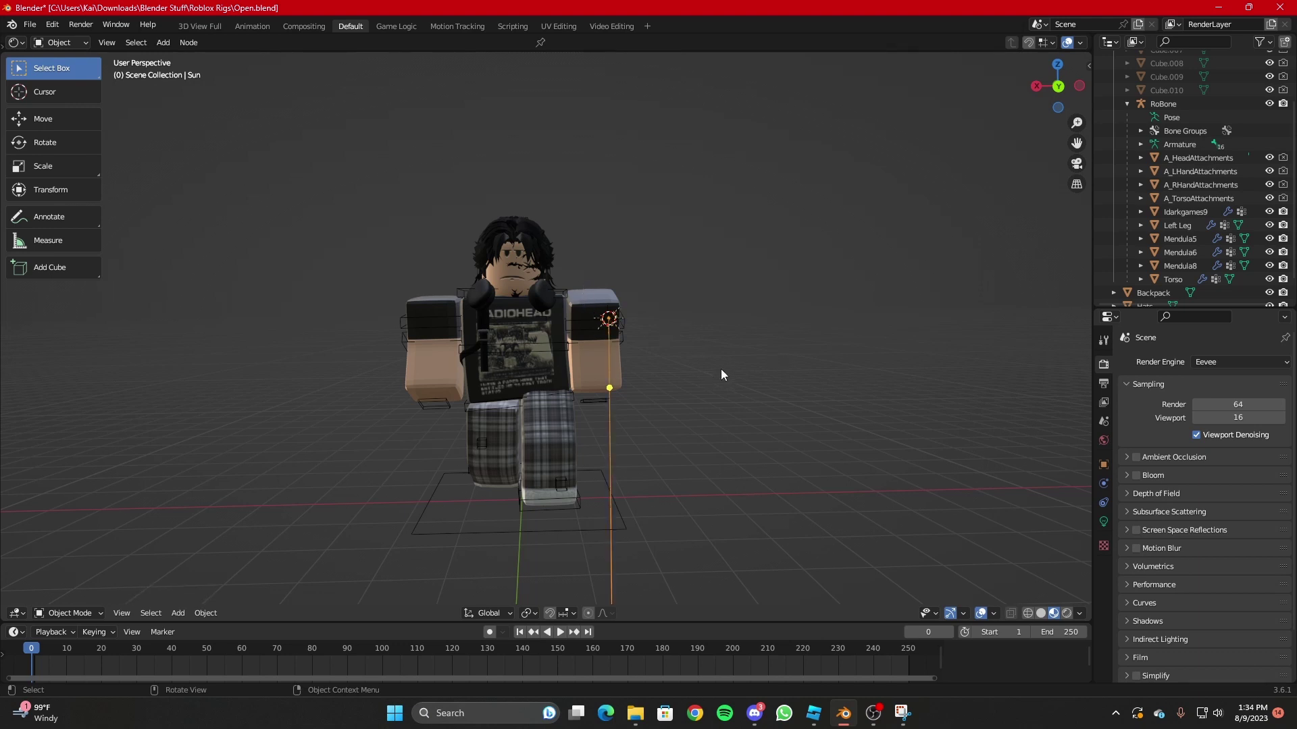
key("g")
key("z")
left_click(703, 153)
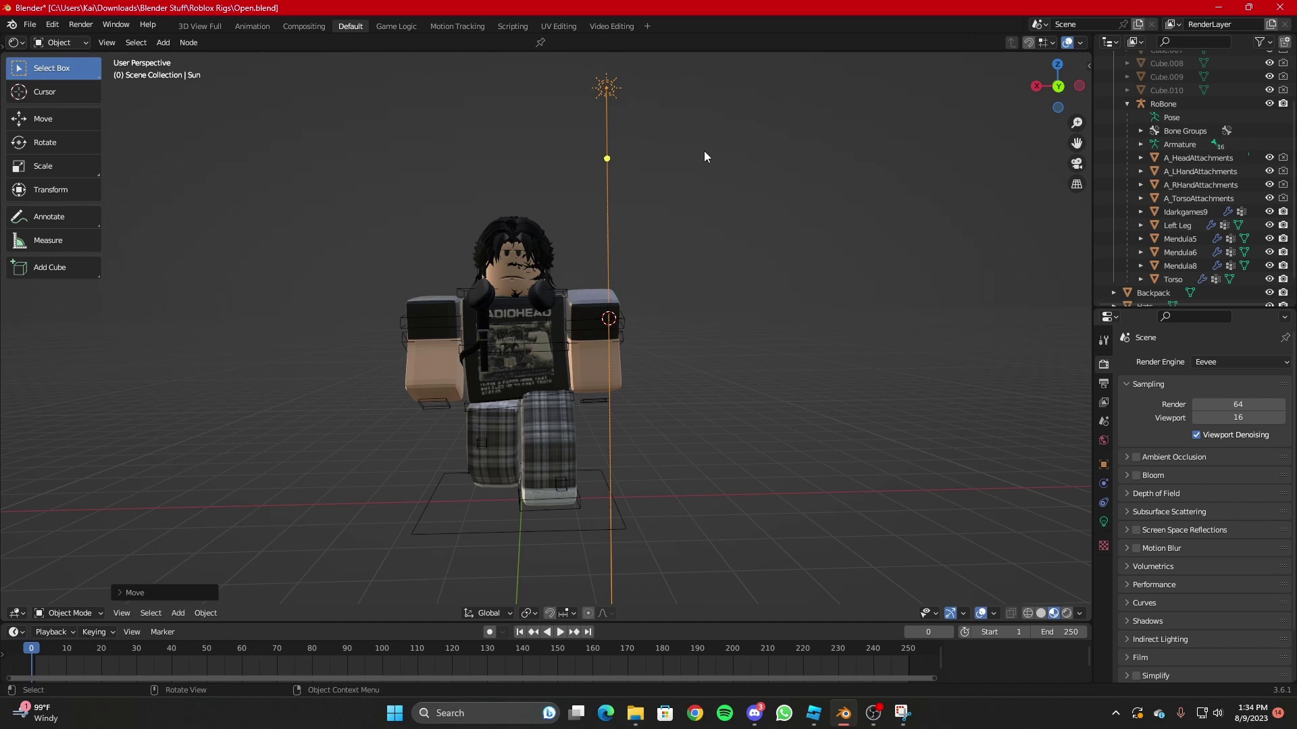
key("shift+grave")
left_click(704, 154)
key("z")
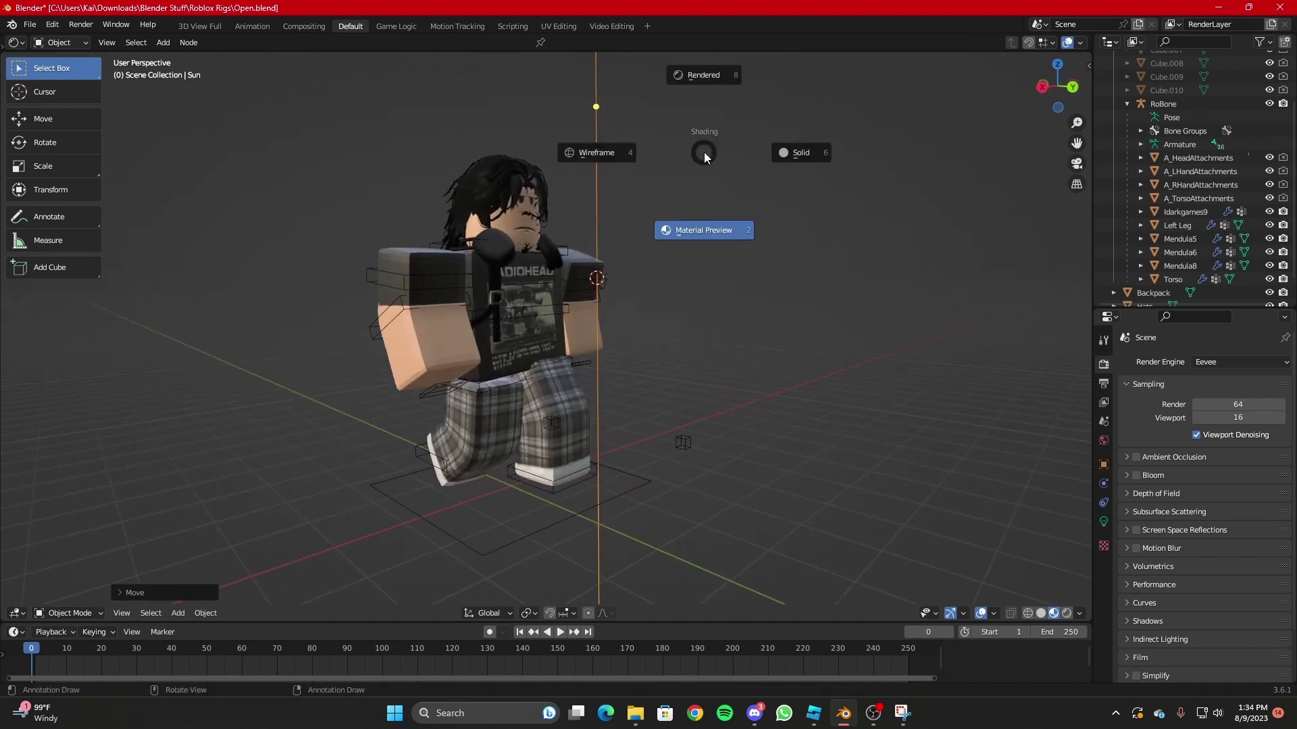
left_click(704, 152)
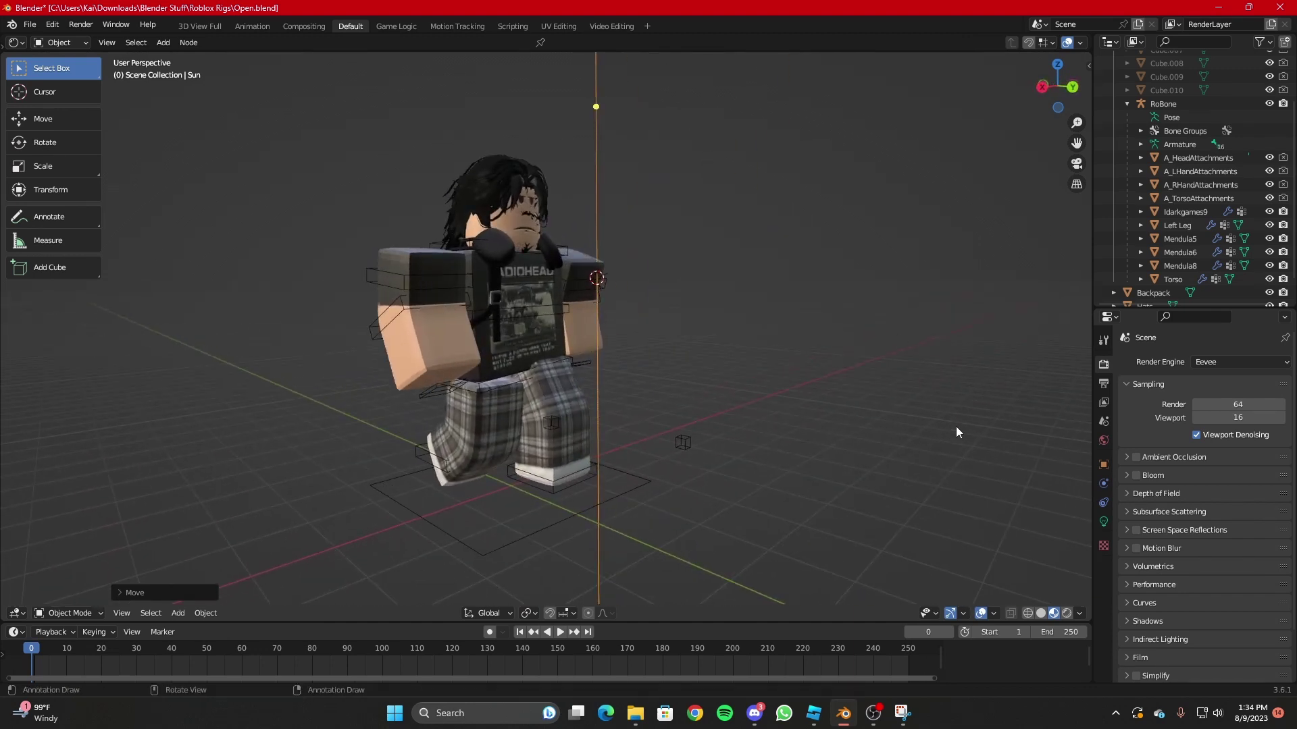
key("z")
left_click(942, 294)
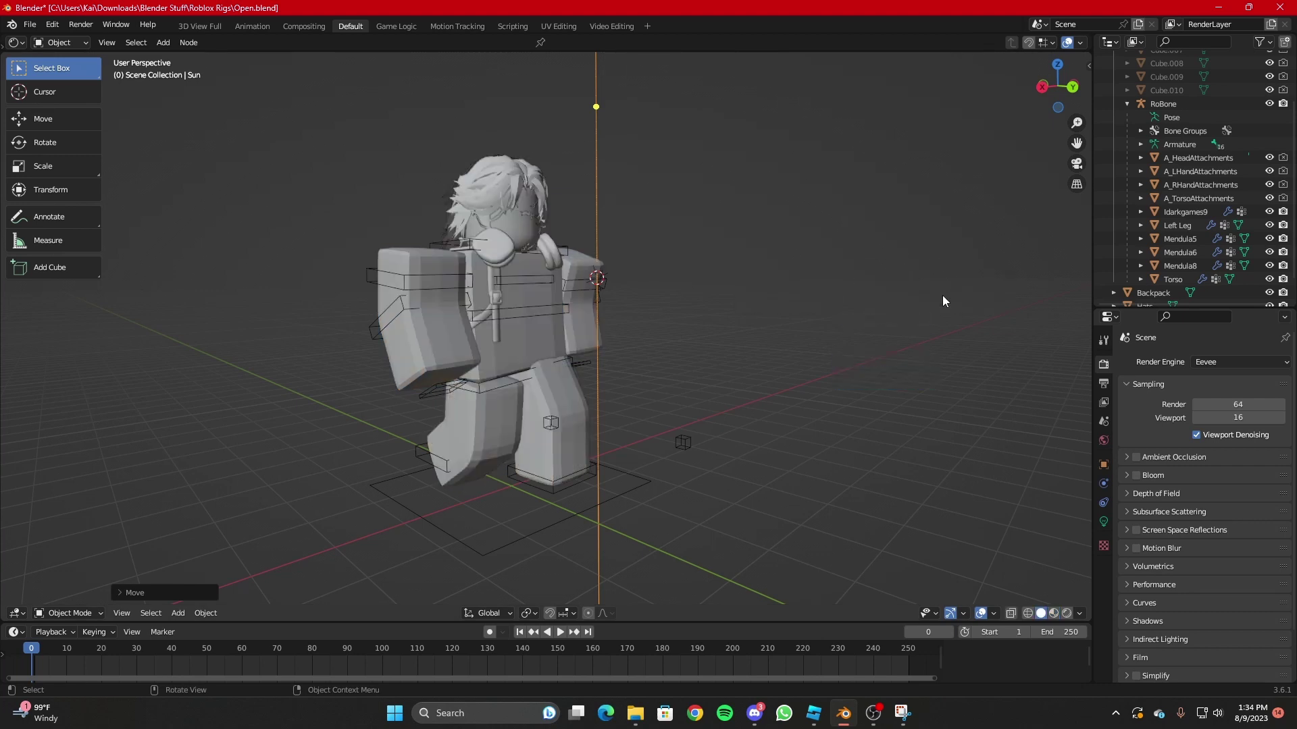
key("z")
left_click(838, 298)
key("shift+z")
left_click_drag(876, 306, 874, 473)
key("z")
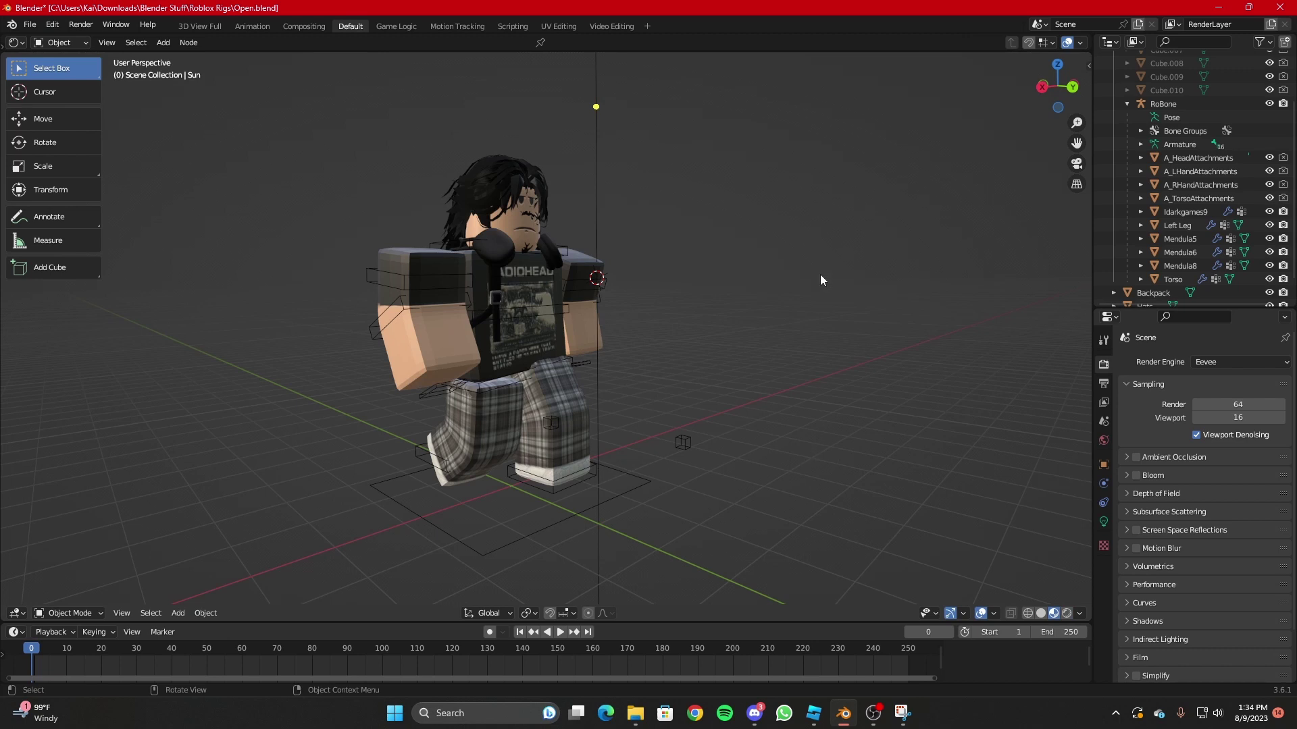
Switch the viewport shading to Rendered to preview the character under the Sun light.
middle_click_drag(821, 280, 835, 239)
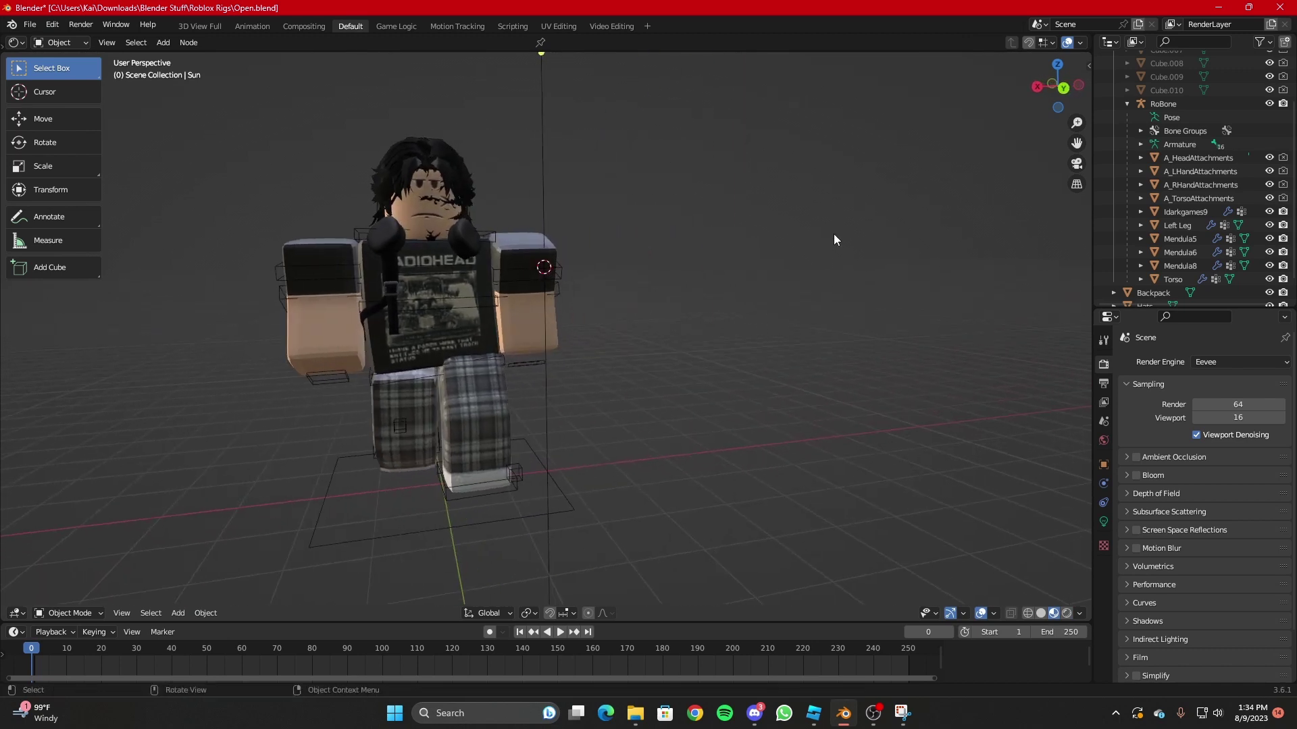
key("z")
left_click(825, 193)
Re-aim the Sun light with its target handle so that it lights the front of the character.
key("shift+grave")
key("a")
key("w")
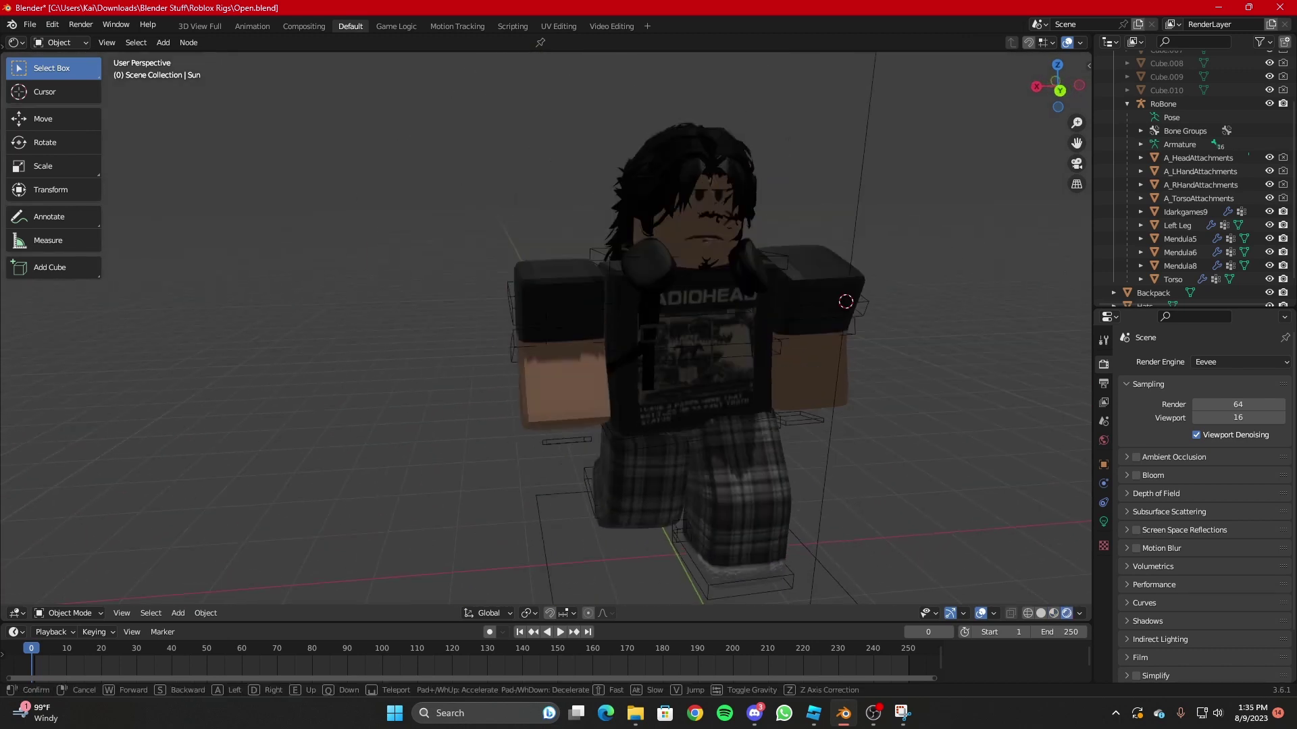
key("s")
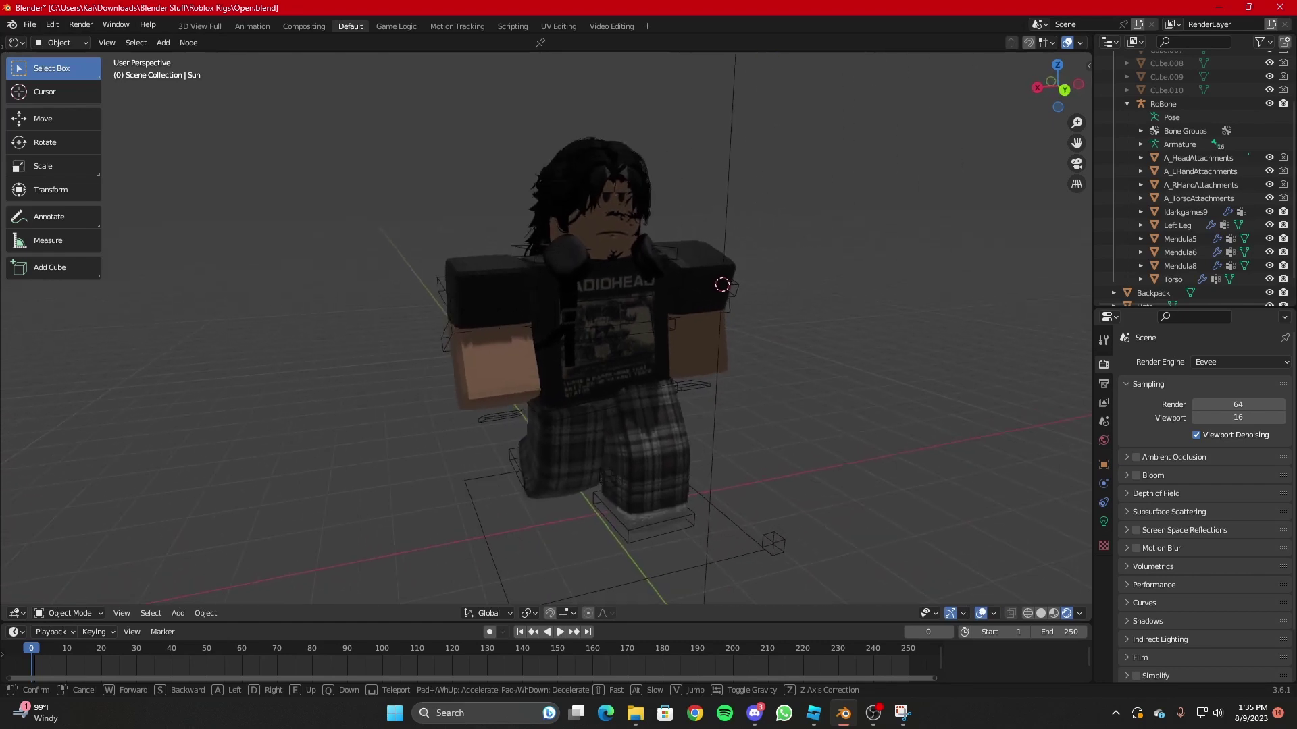
key("s")
key("w")
left_click(794, 204)
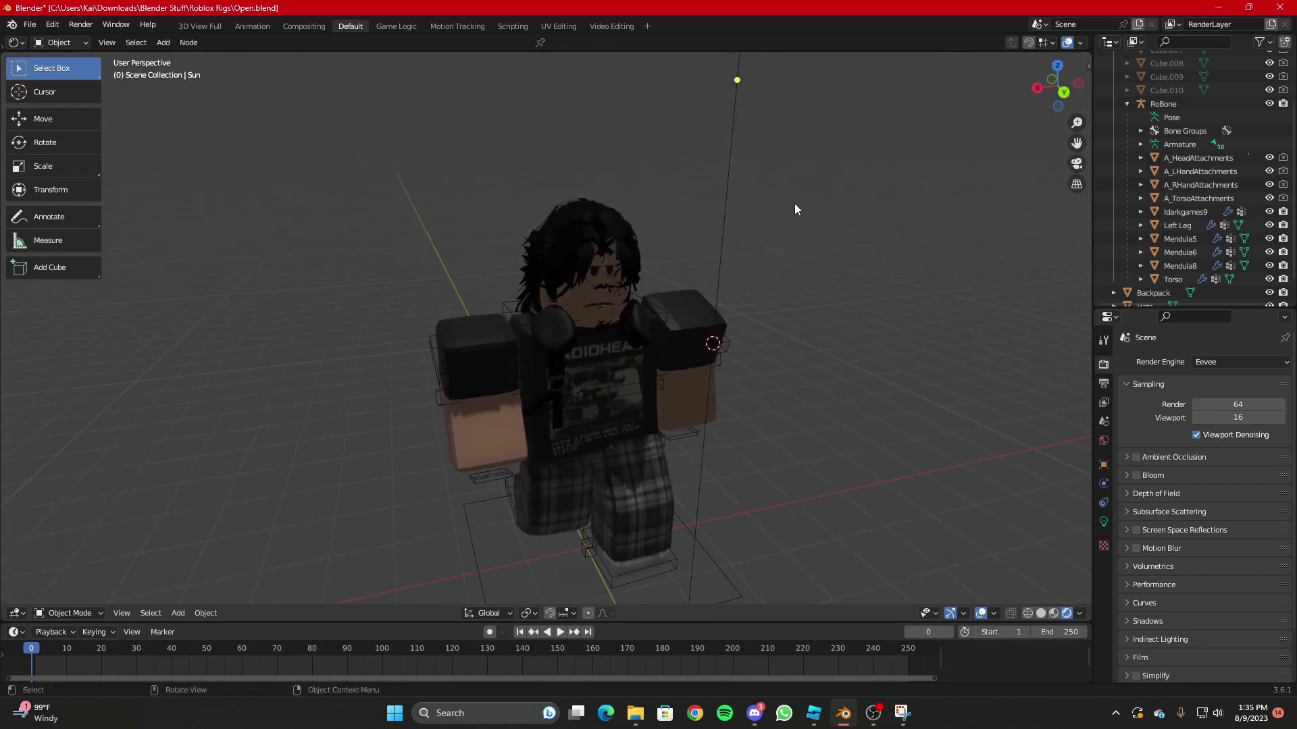
mouse_move(736, 81)
left_mouse_down()
mouse_move(699, 342)
mouse_move(680, 295)
mouse_move(678, 189)
mouse_move(702, 121)
left_mouse_up()
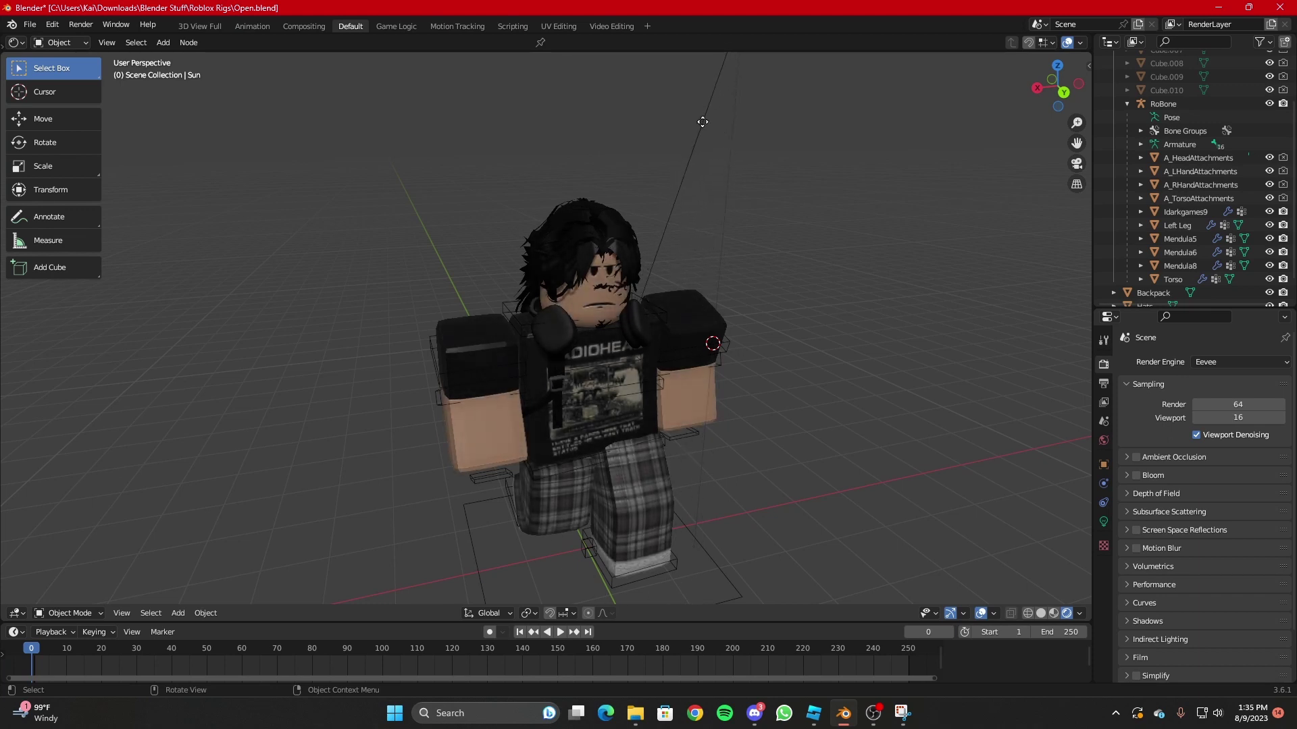
Add an Area light to the scene at the 3D cursor.
key("shift+grave")
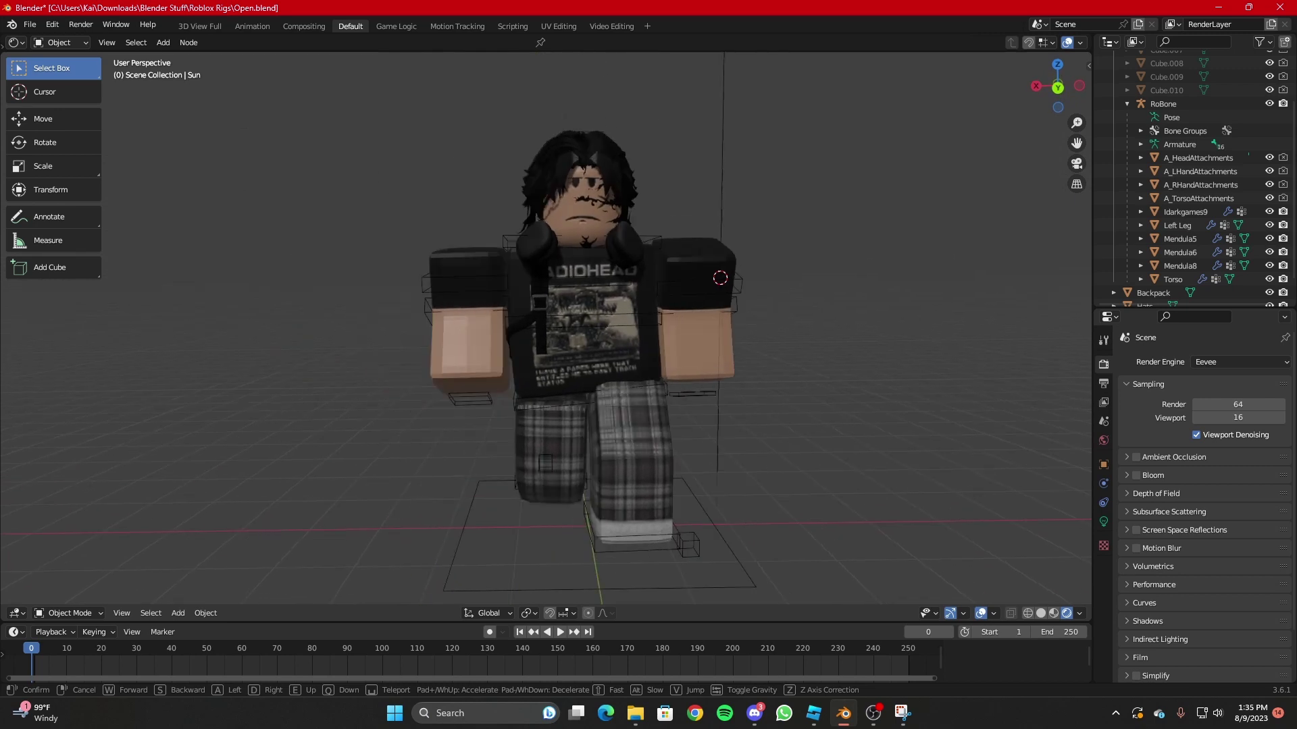
key("s")
left_click(559, 473)
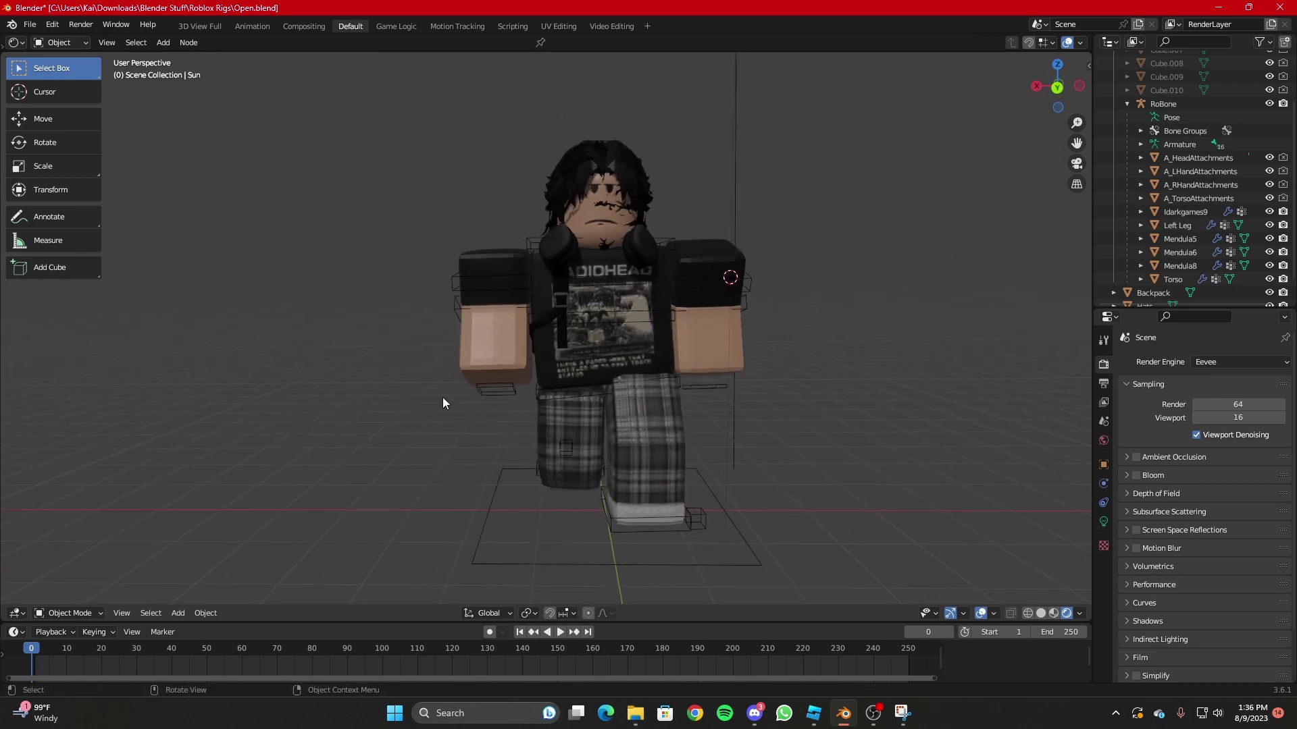
key("shift+a")
mouse_move(433, 397)
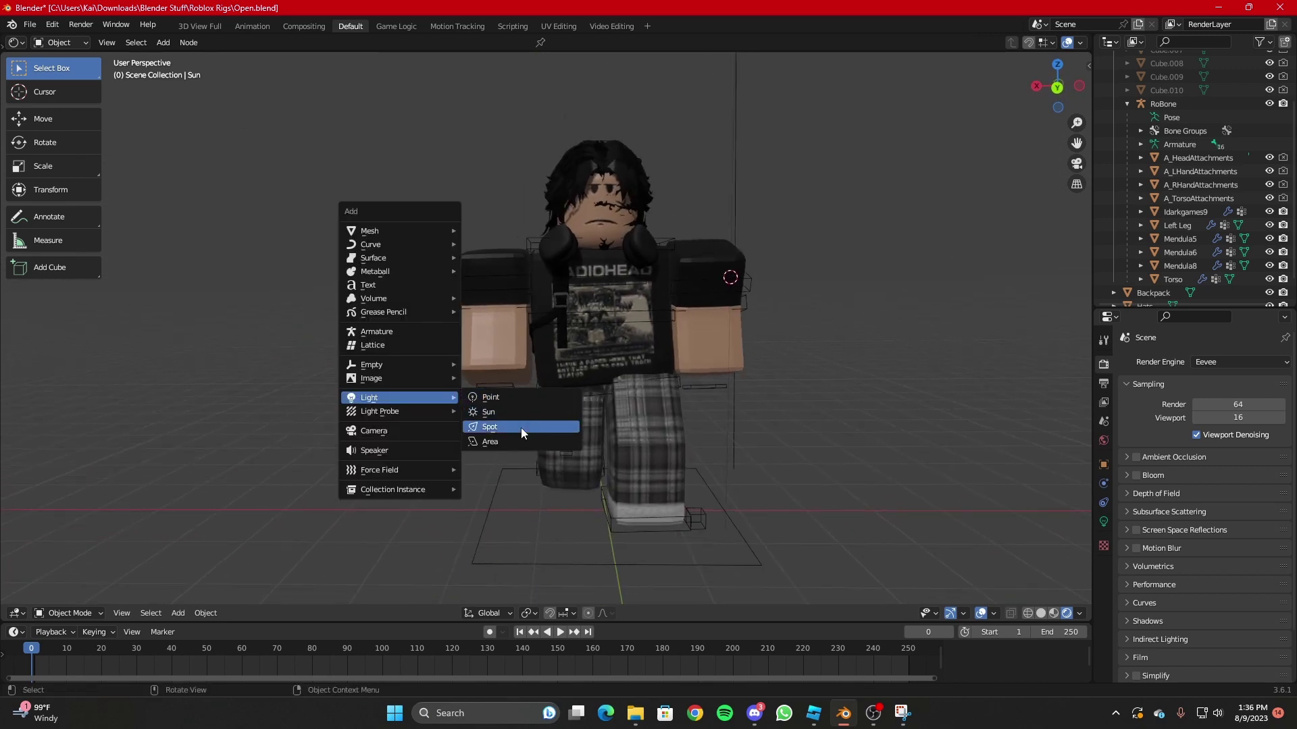
left_click(511, 442)
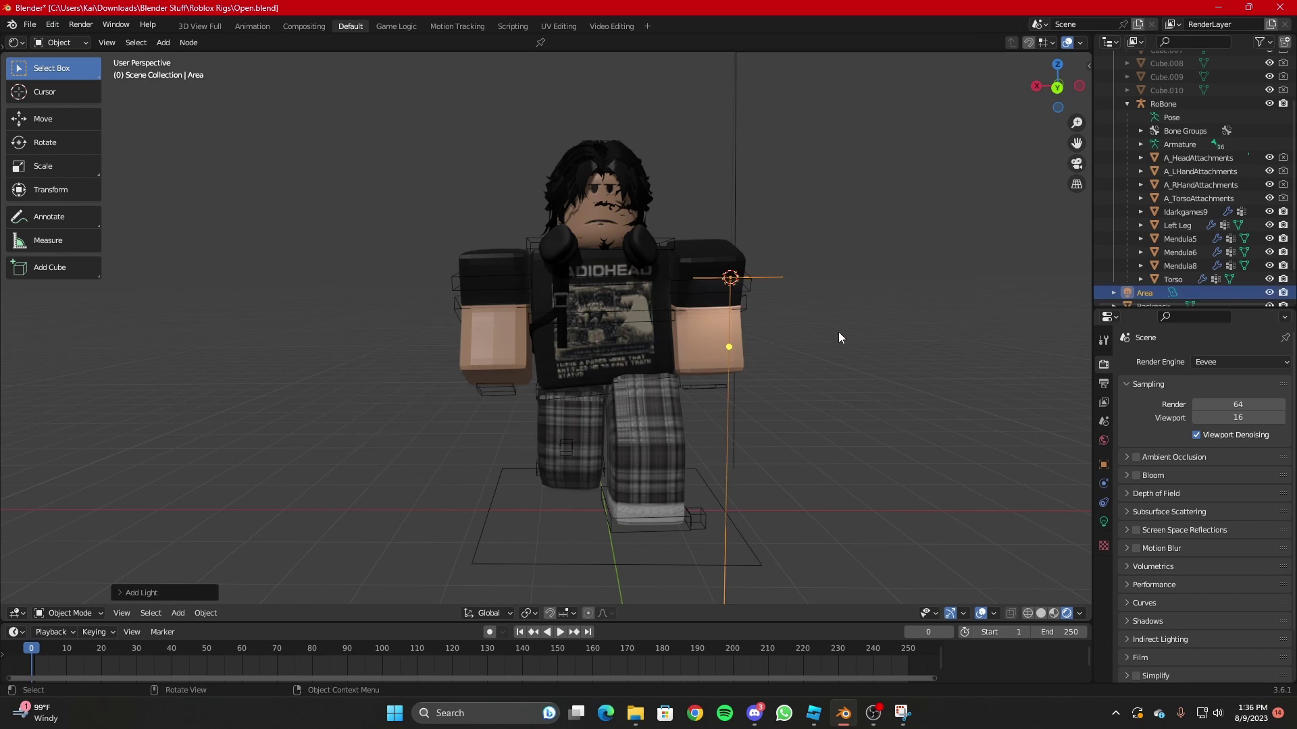
Move the Area light out beside the character's right arm and rotate it 90° about the global X axis.
key("g")
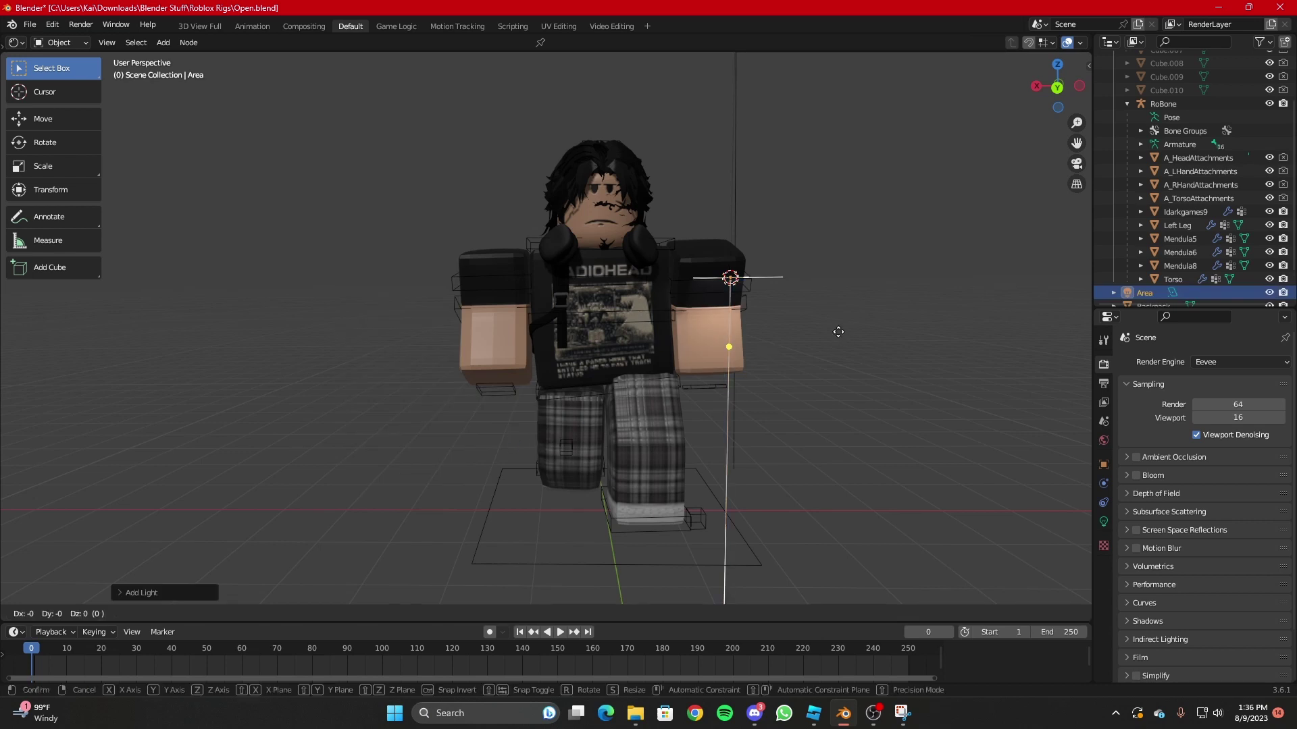
left_click(441, 335)
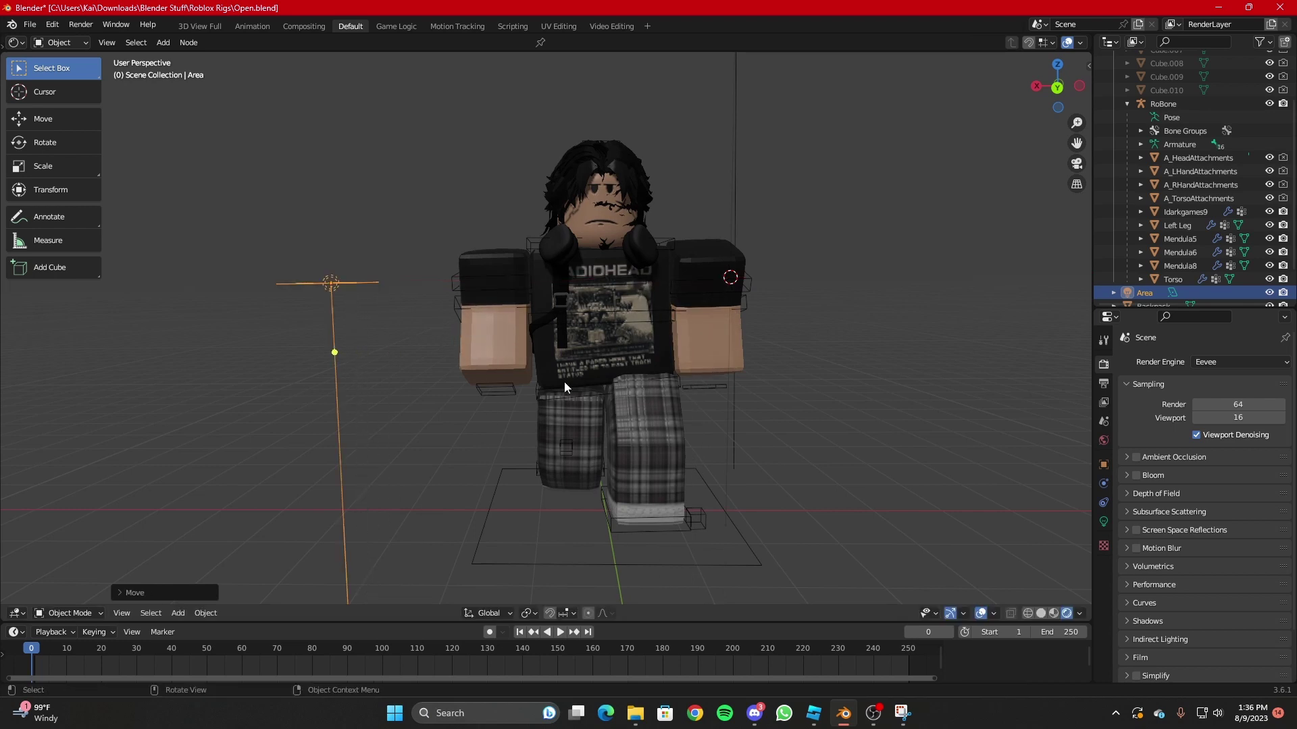
key("shift+grave")
left_click(571, 338)
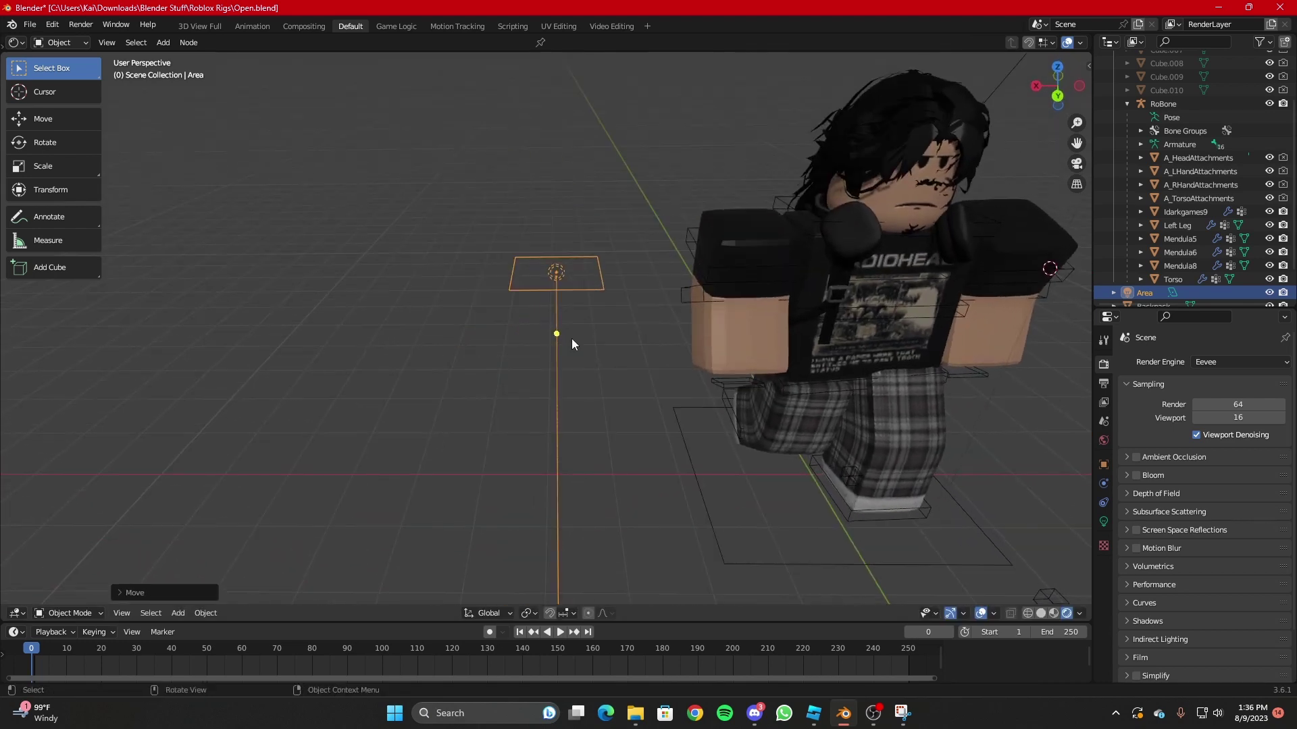
key("shift+grave")
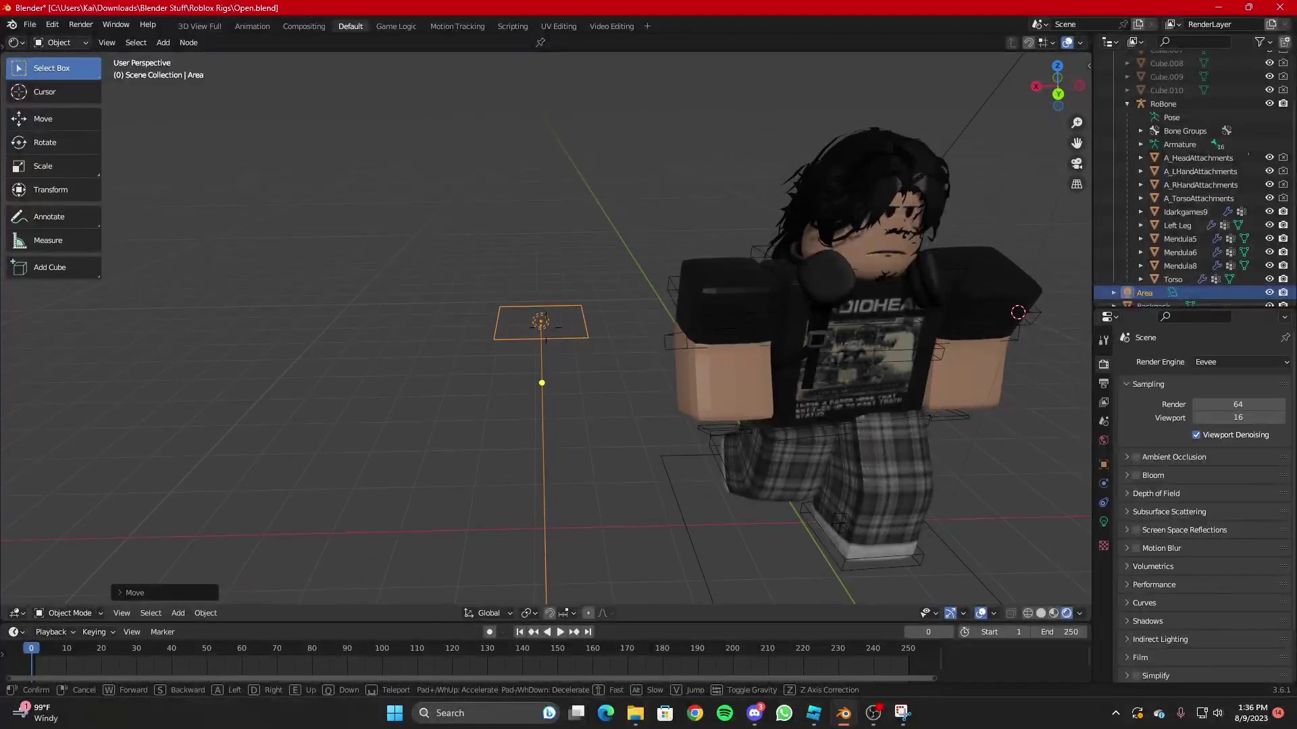
left_click(546, 331)
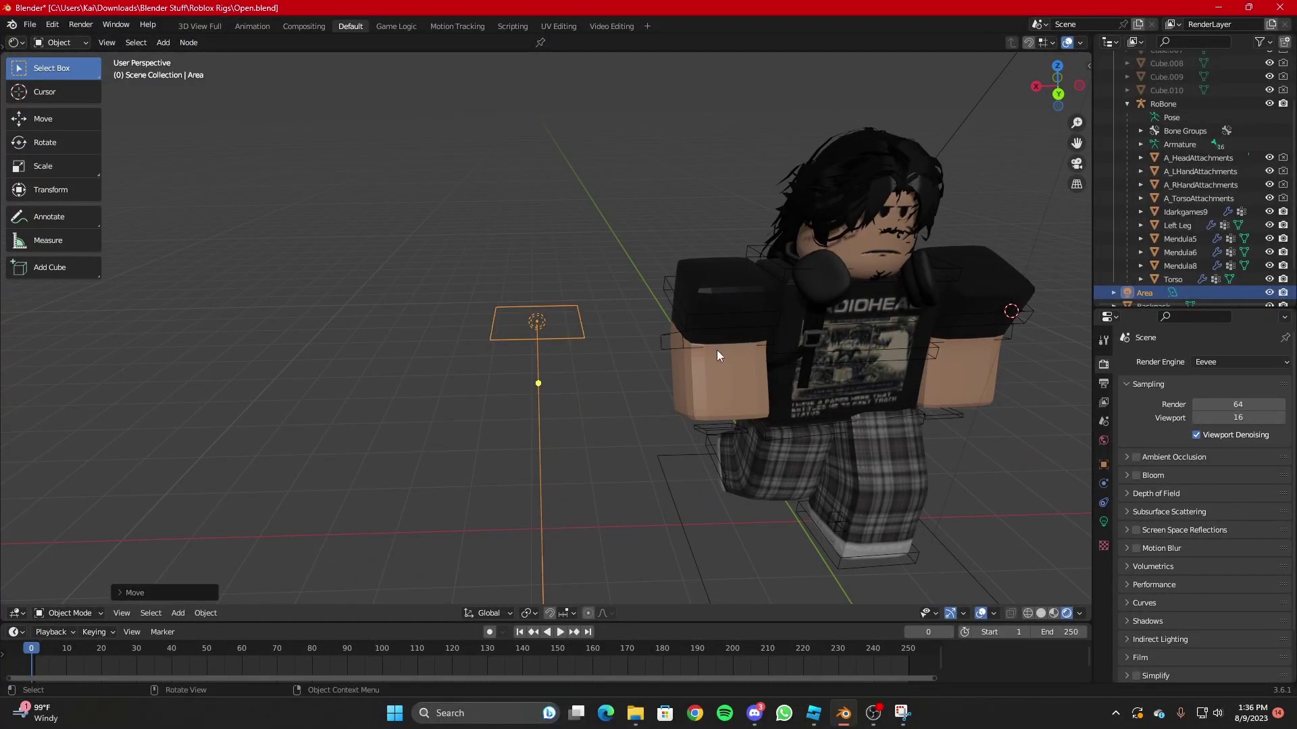
key("r")
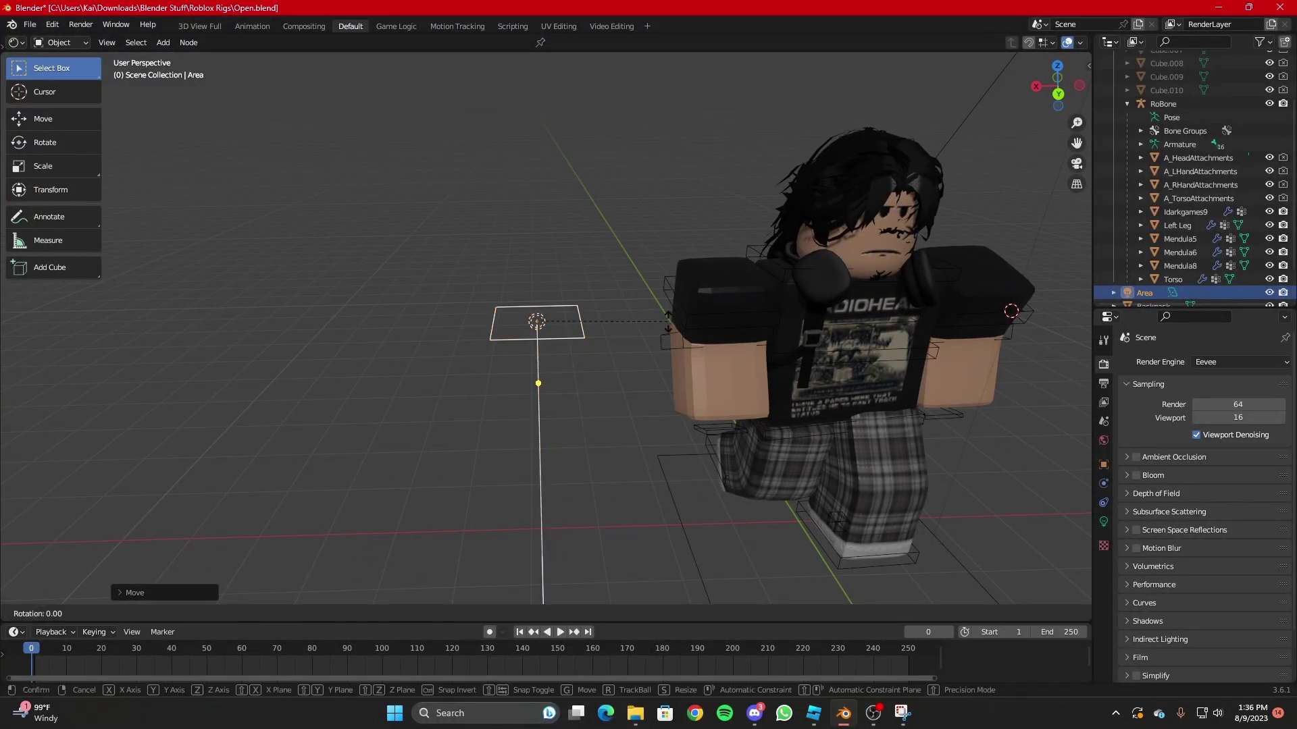
key("x")
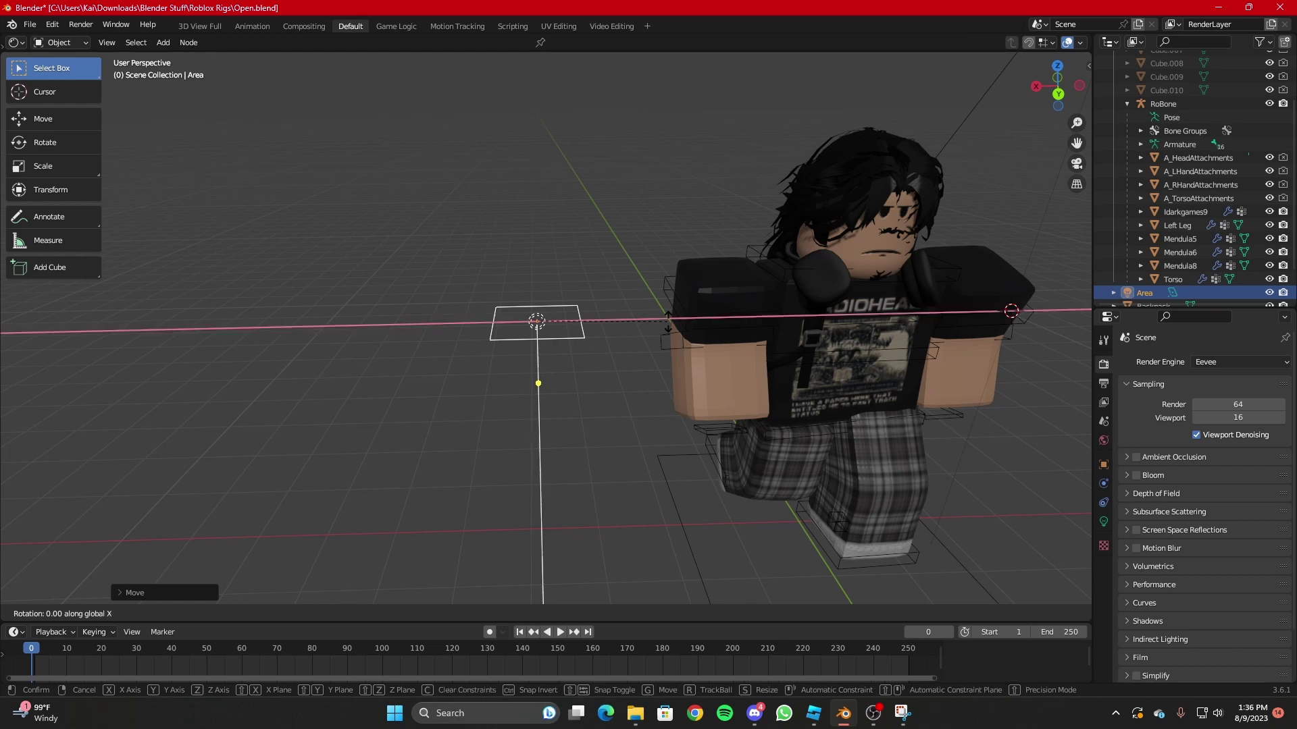
type("90")
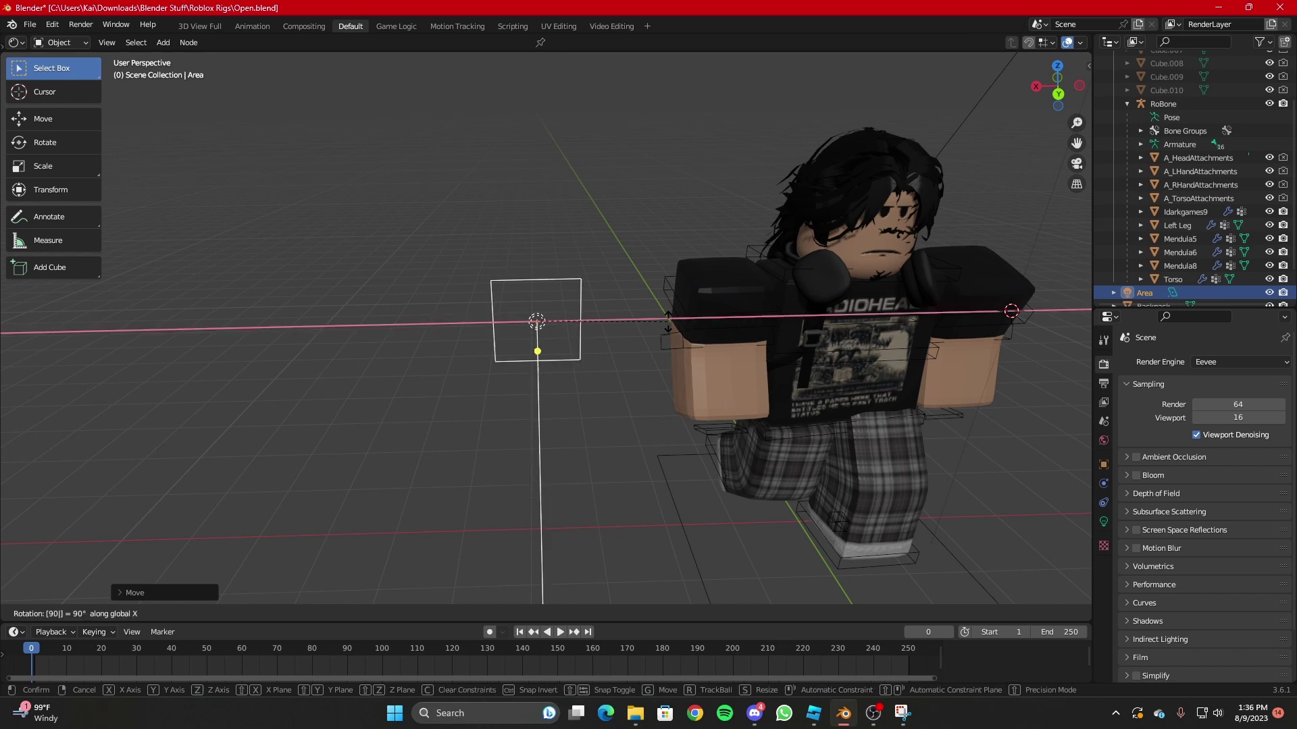
key("Return")
Rotate the Area light 90° about the global Z axis so that it faces the character's side.
key("shift+grave")
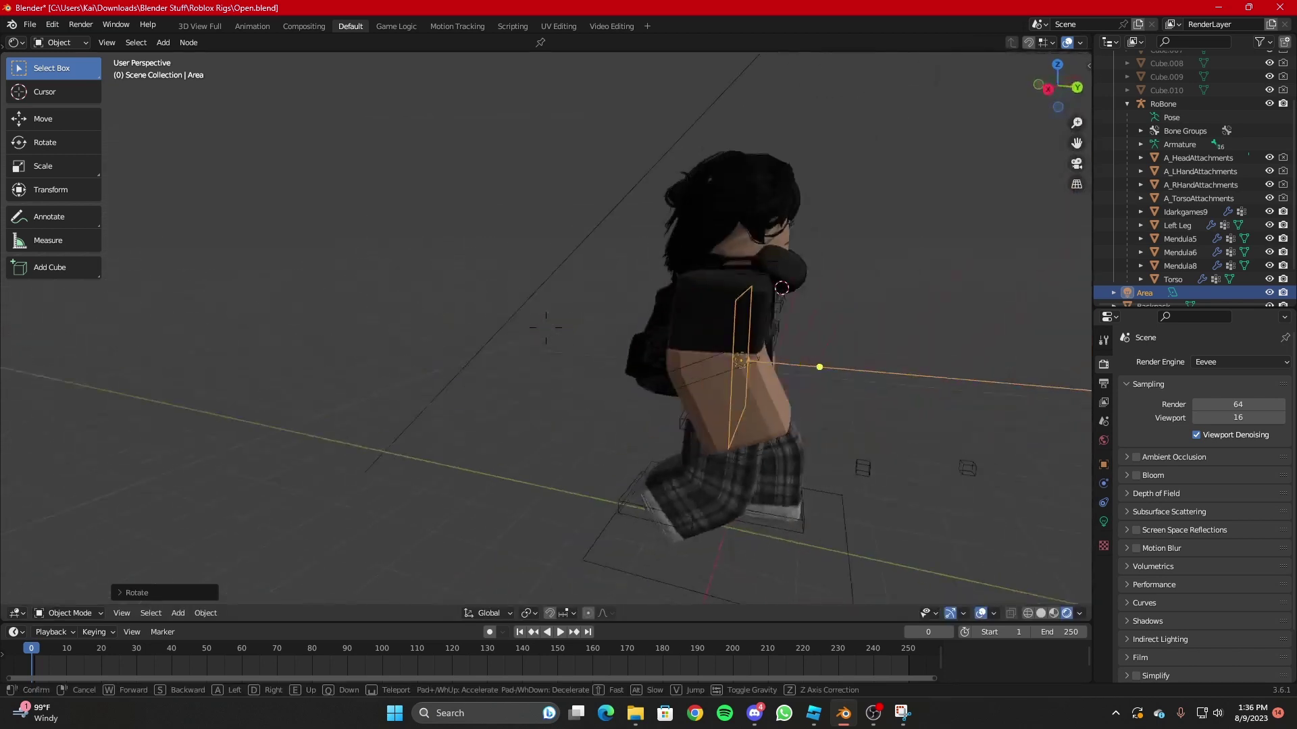
key("s")
key("d")
key("a")
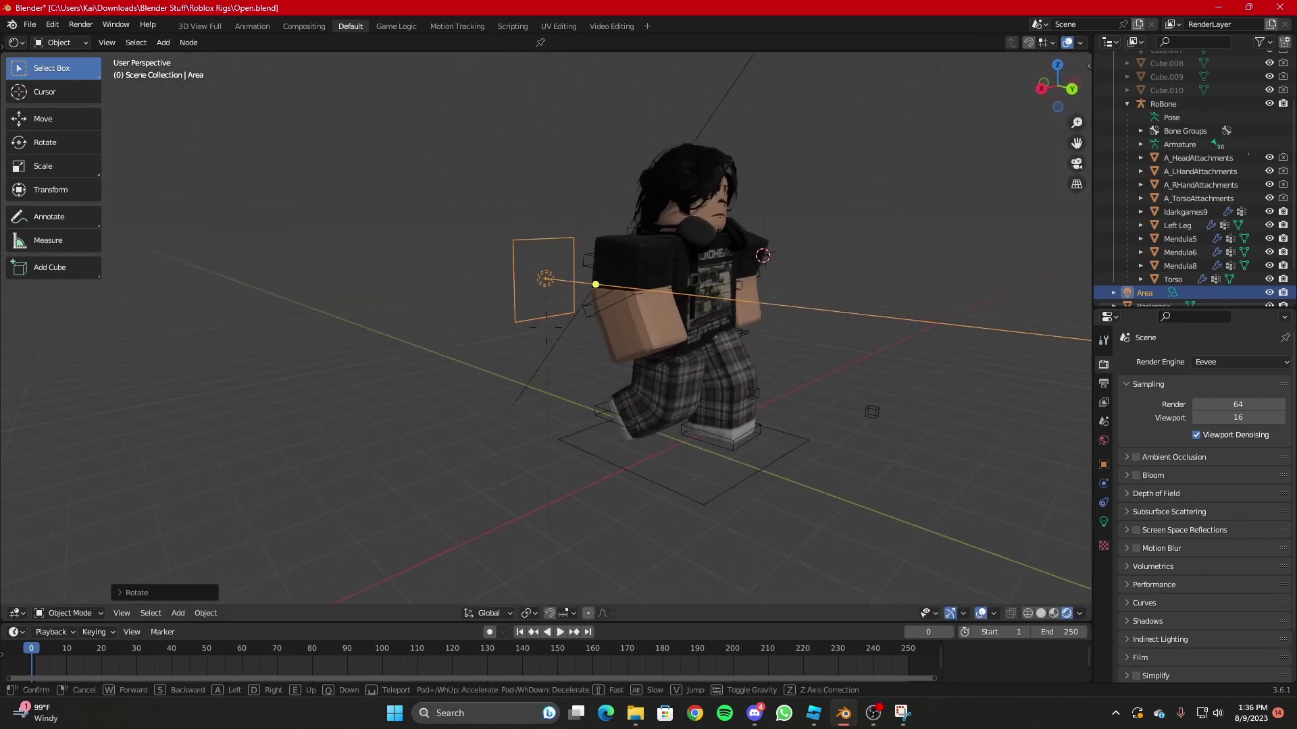
key("w")
key("d")
key("d")
key("s")
key("a")
left_click(668, 321)
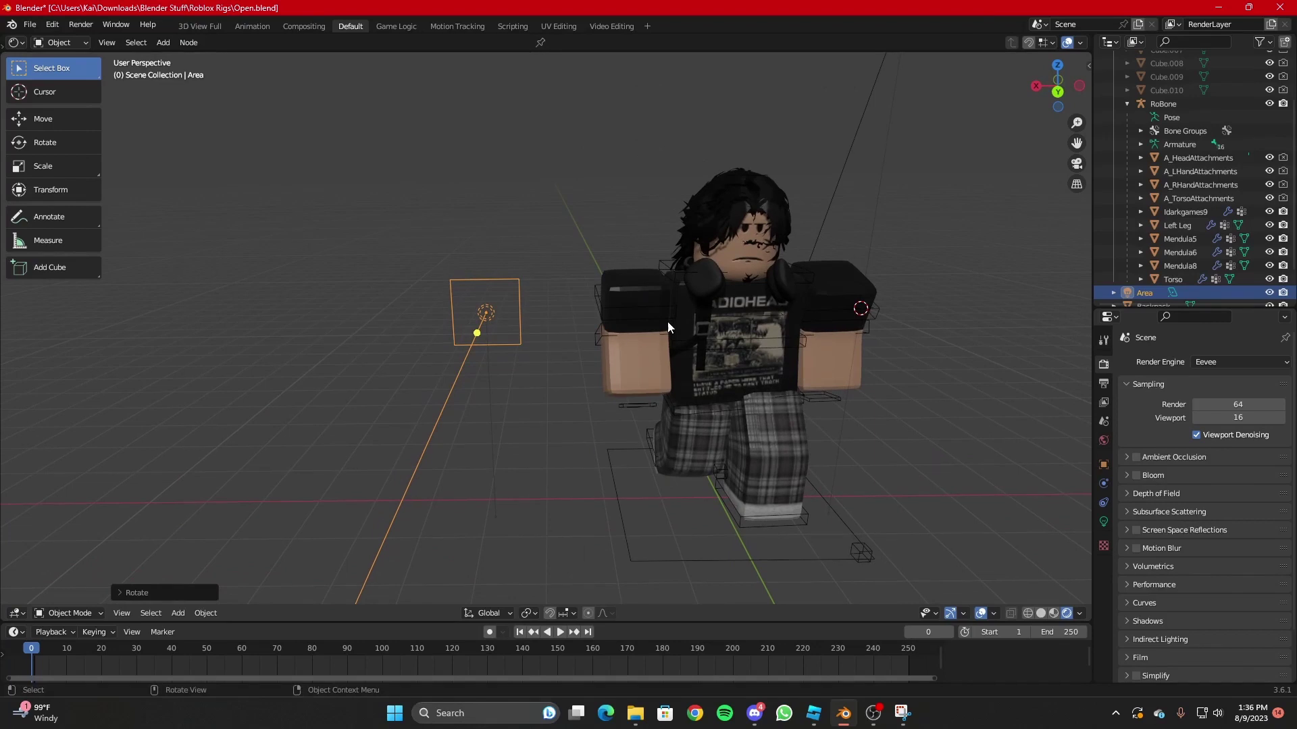
key("r")
type("z")
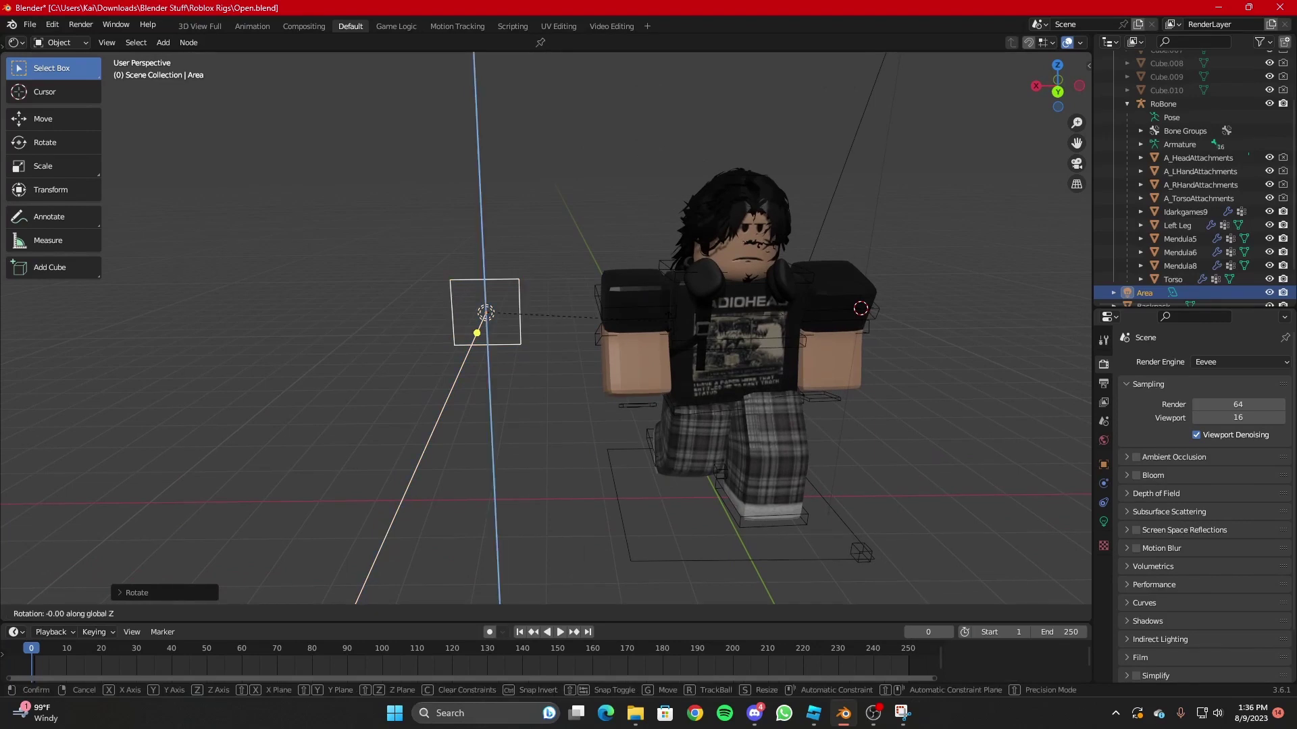
type("90")
key("Return")
Scale the Area light up until its panel is taller than the character.
key("shift+grave")
key("d")
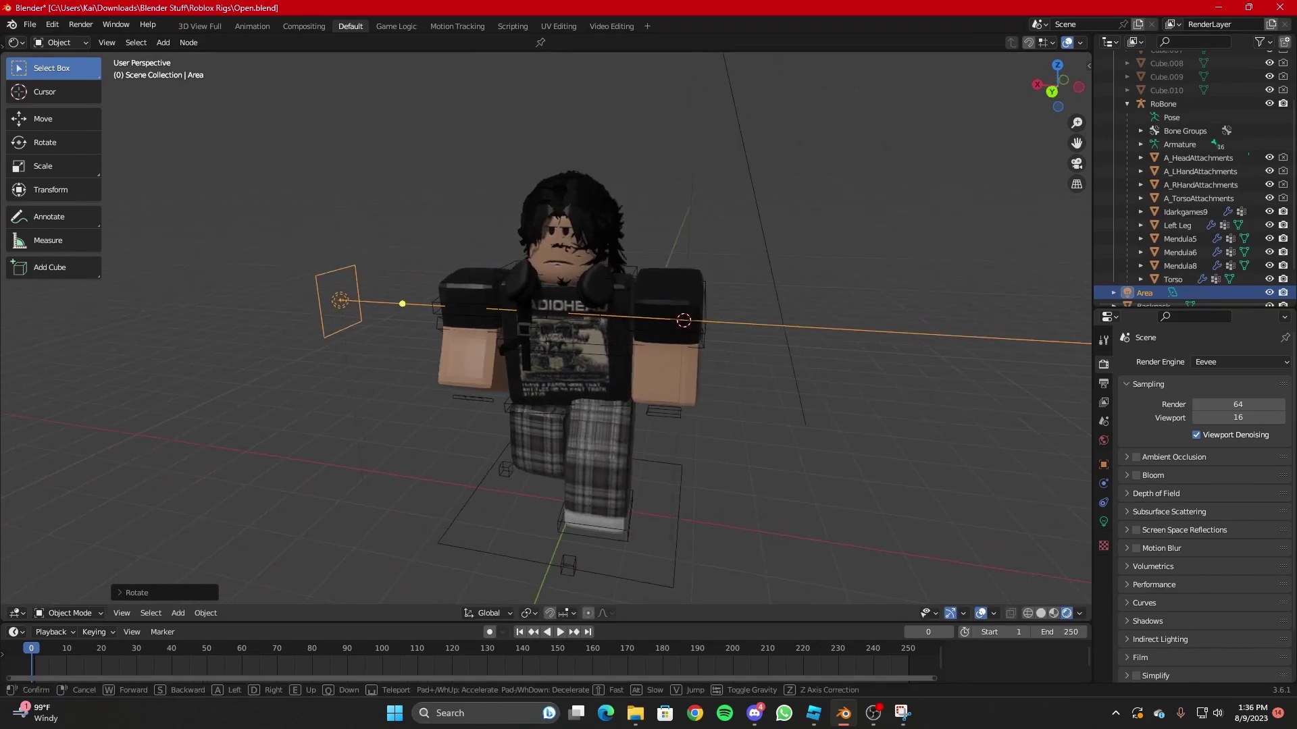
key("a")
left_click(667, 321)
middle_click_drag(642, 330, 630, 333)
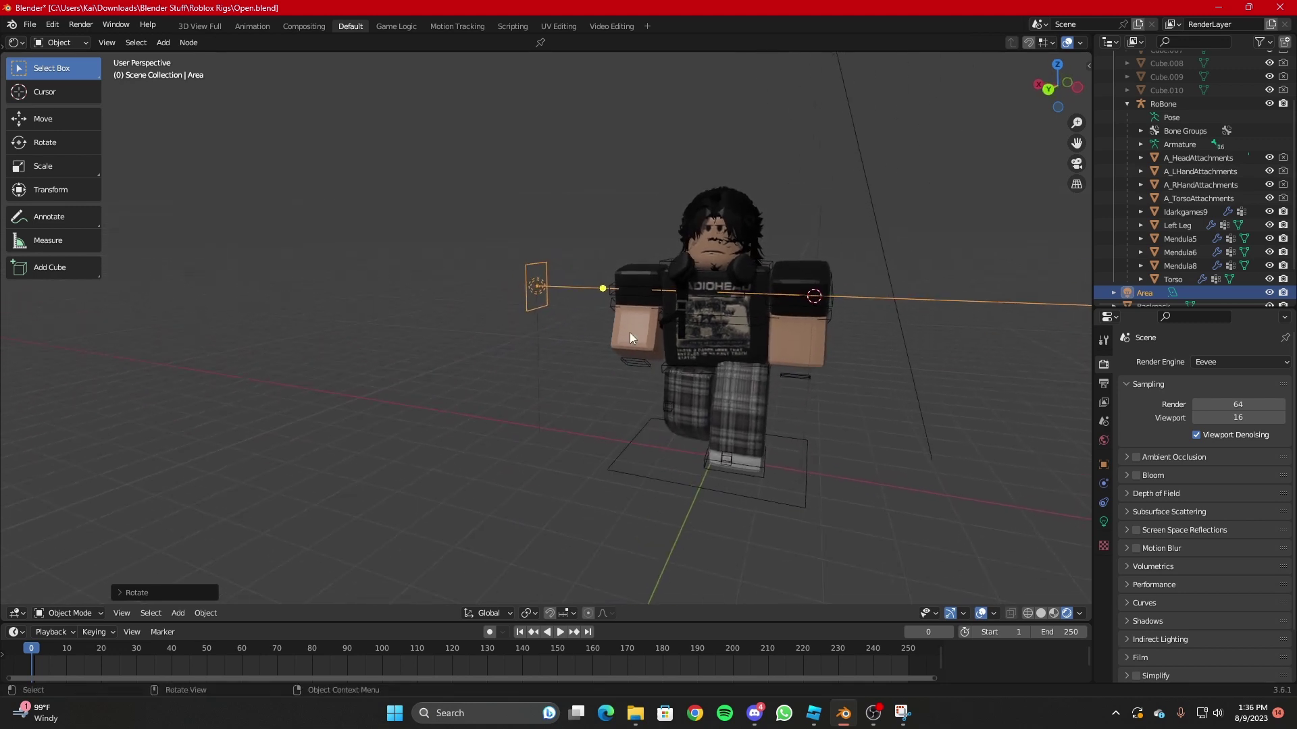
key("s")
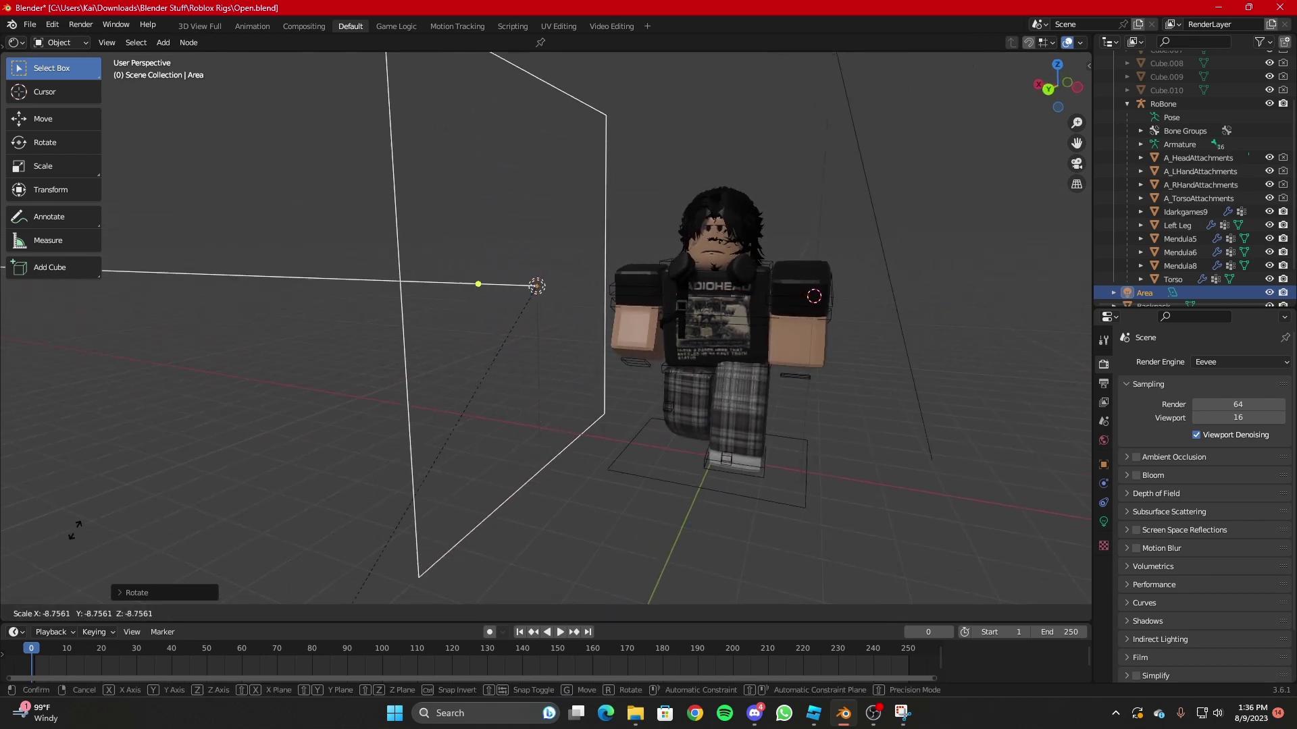
left_click(401, 467)
Move the enlarged Area light about 1.3 units along the global X axis, away from the character.
middle_click_drag(401, 462, 409, 448)
key("g")
key("z")
key("x")
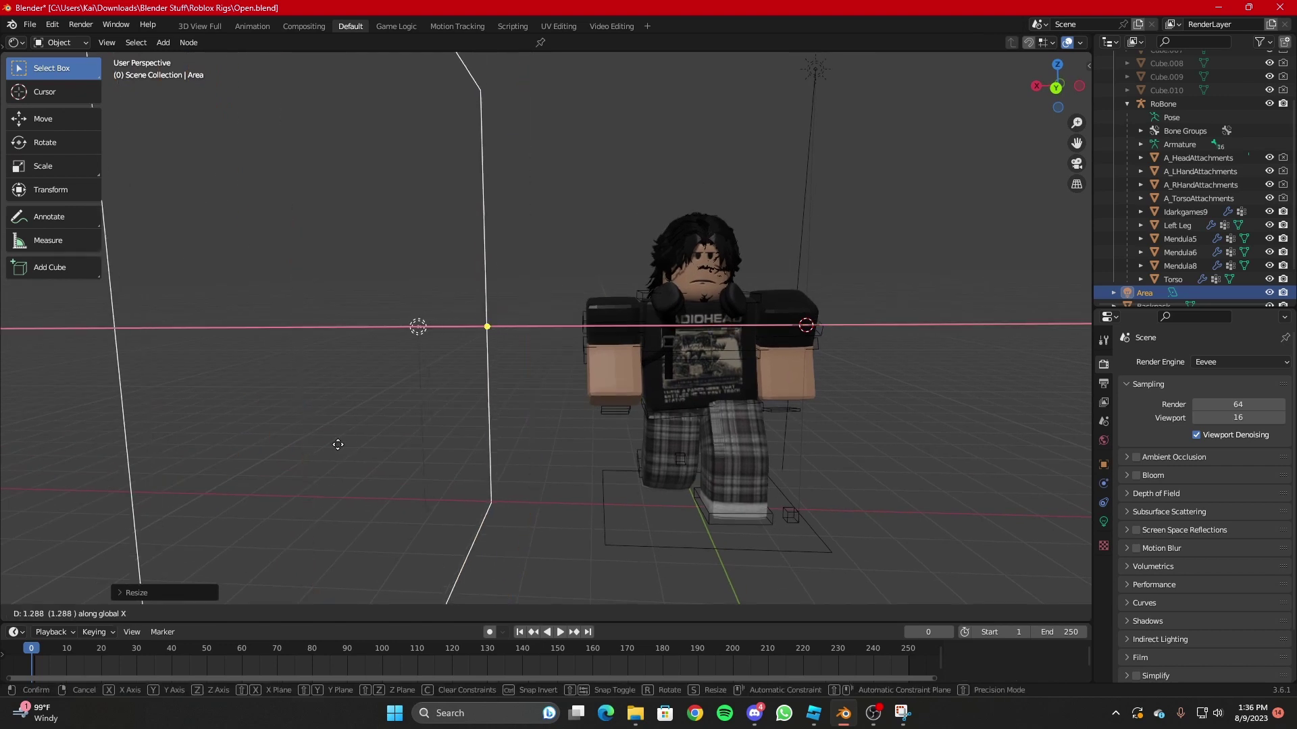
left_click(338, 446)
Set the Area light's power to 100000 in its light properties.
key("shift+grave")
key("w")
key("s")
left_click(329, 450)
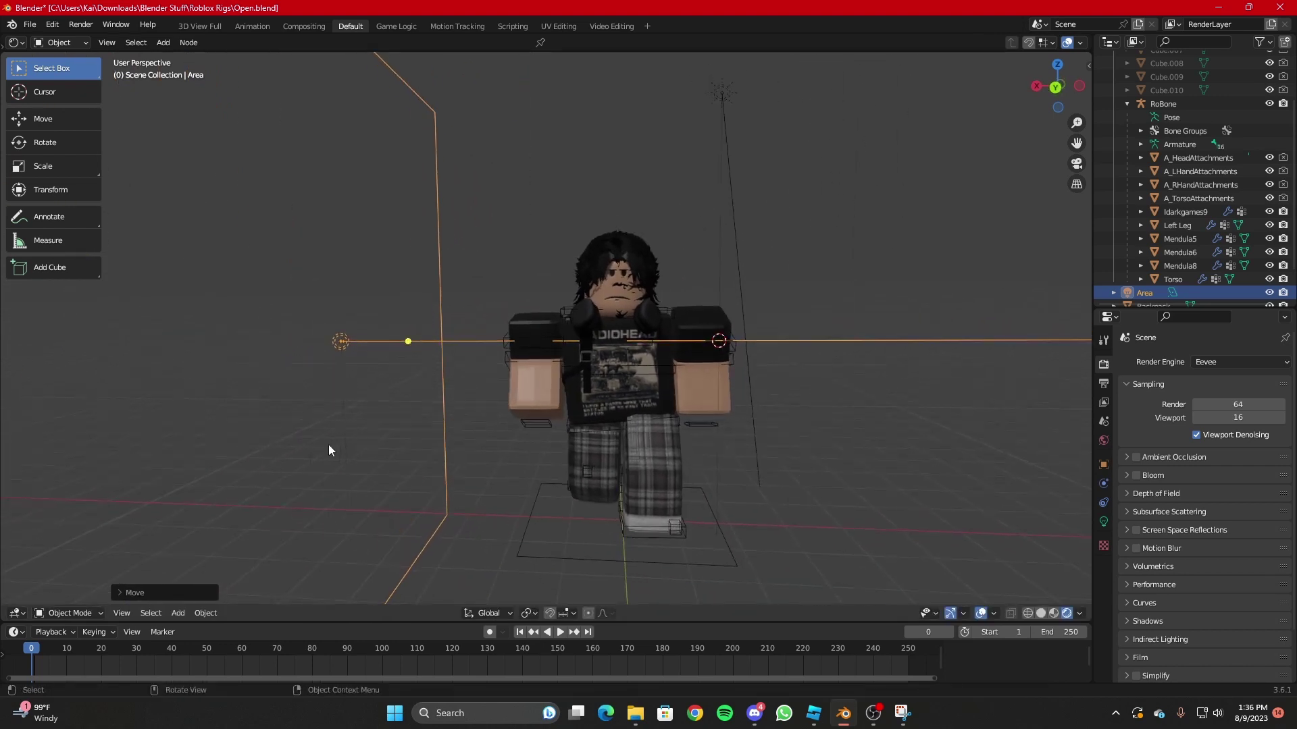
left_click(1103, 523)
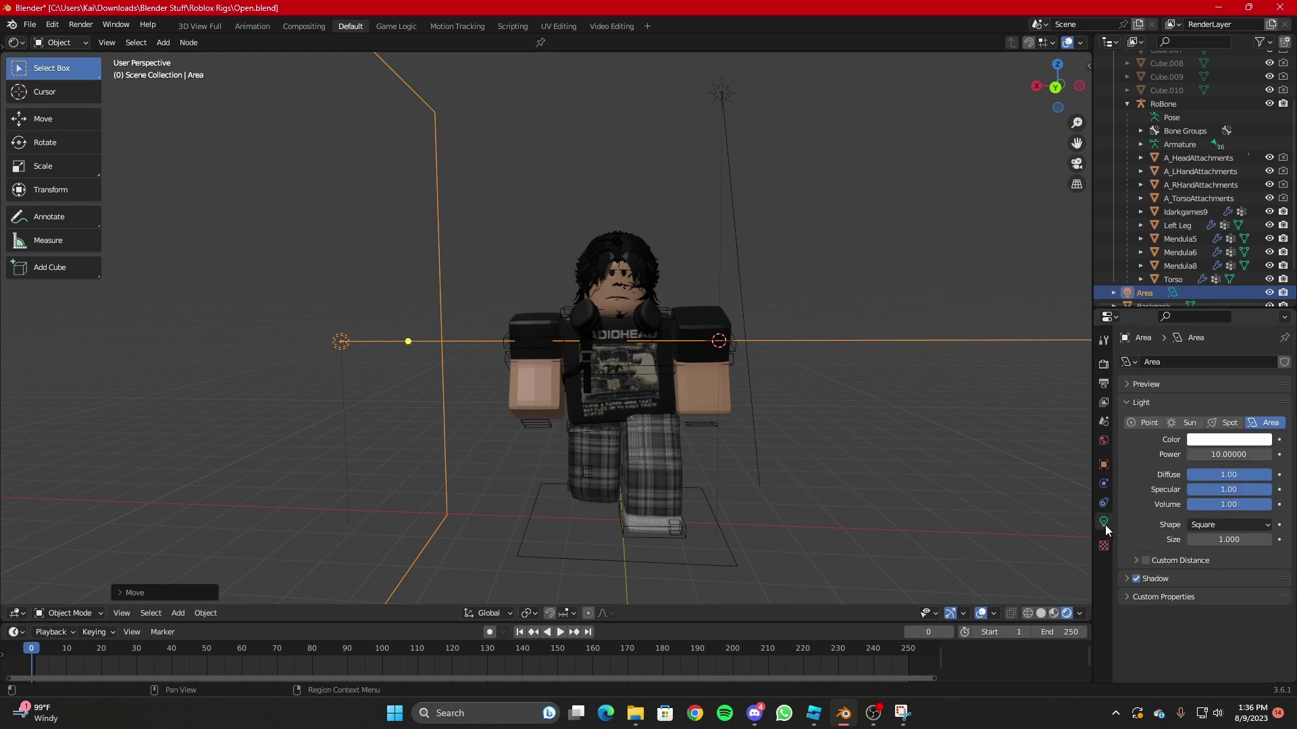
double_click(1233, 453)
type("1000000")
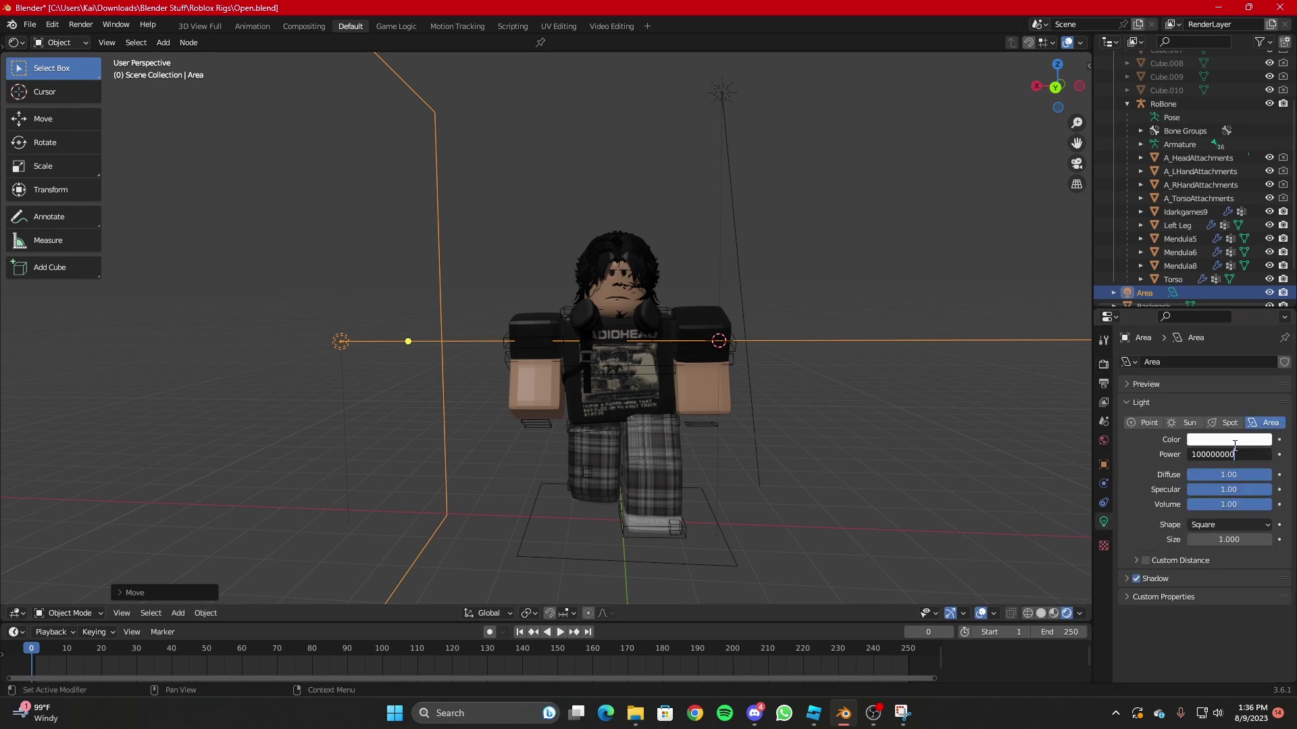
key("Return")
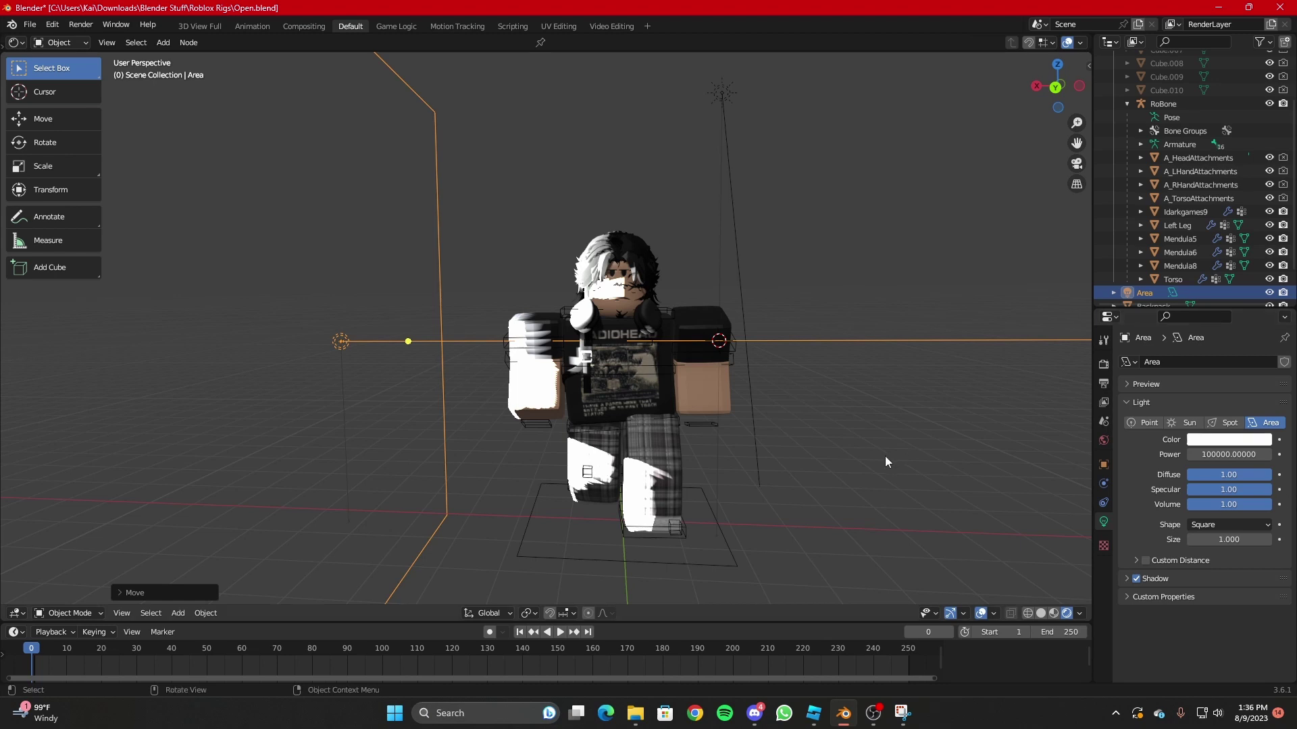
Reduce the Area light's power to 1000.
key("shift+grave")
key("w")
left_click(1062, 499)
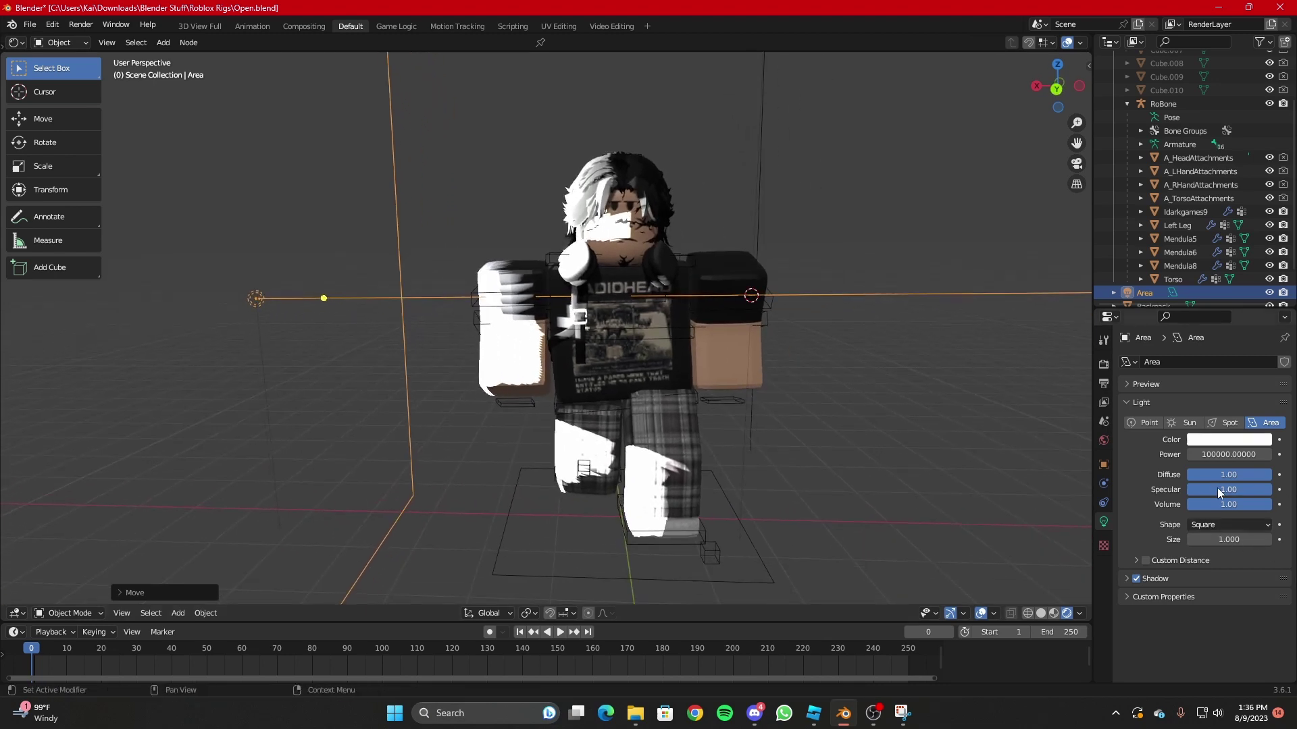
double_click(1205, 454)
key("BackSpace")
key("BackSpace")
key("Return")
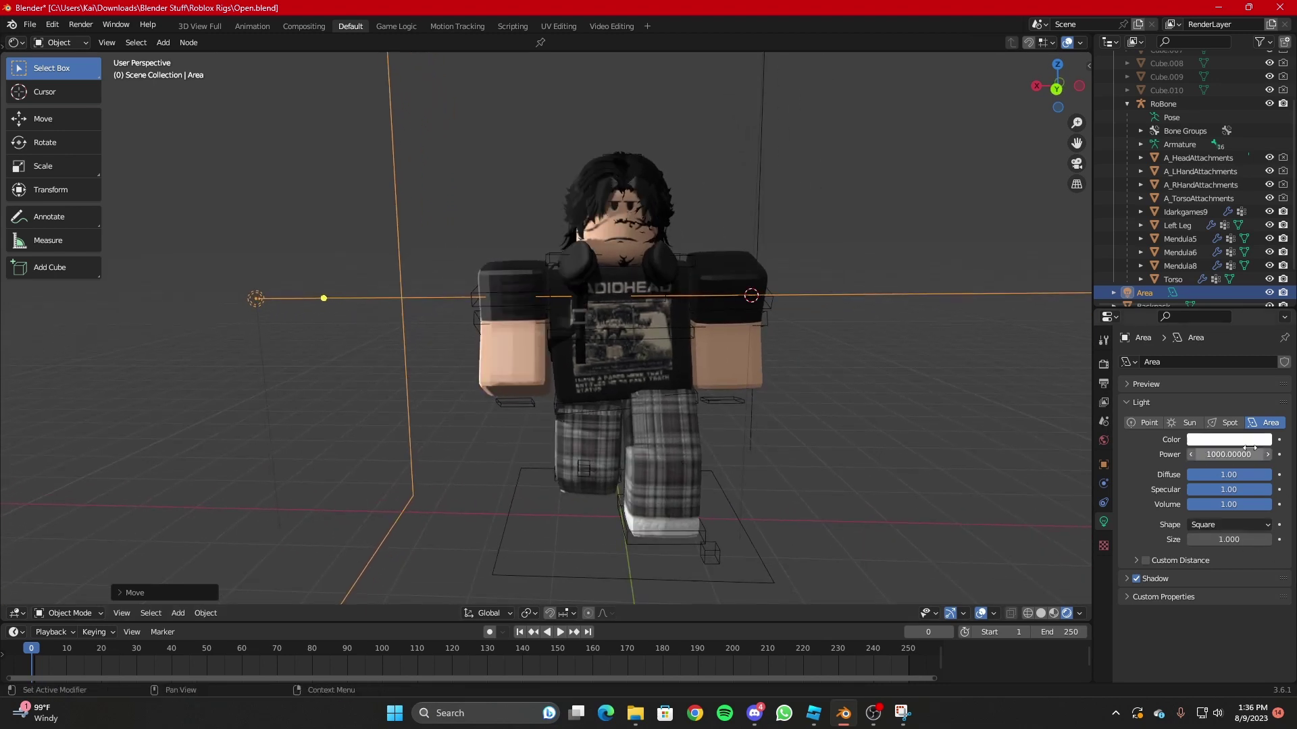
Change the Area light's color to a warm pale yellow.
left_click(1242, 441)
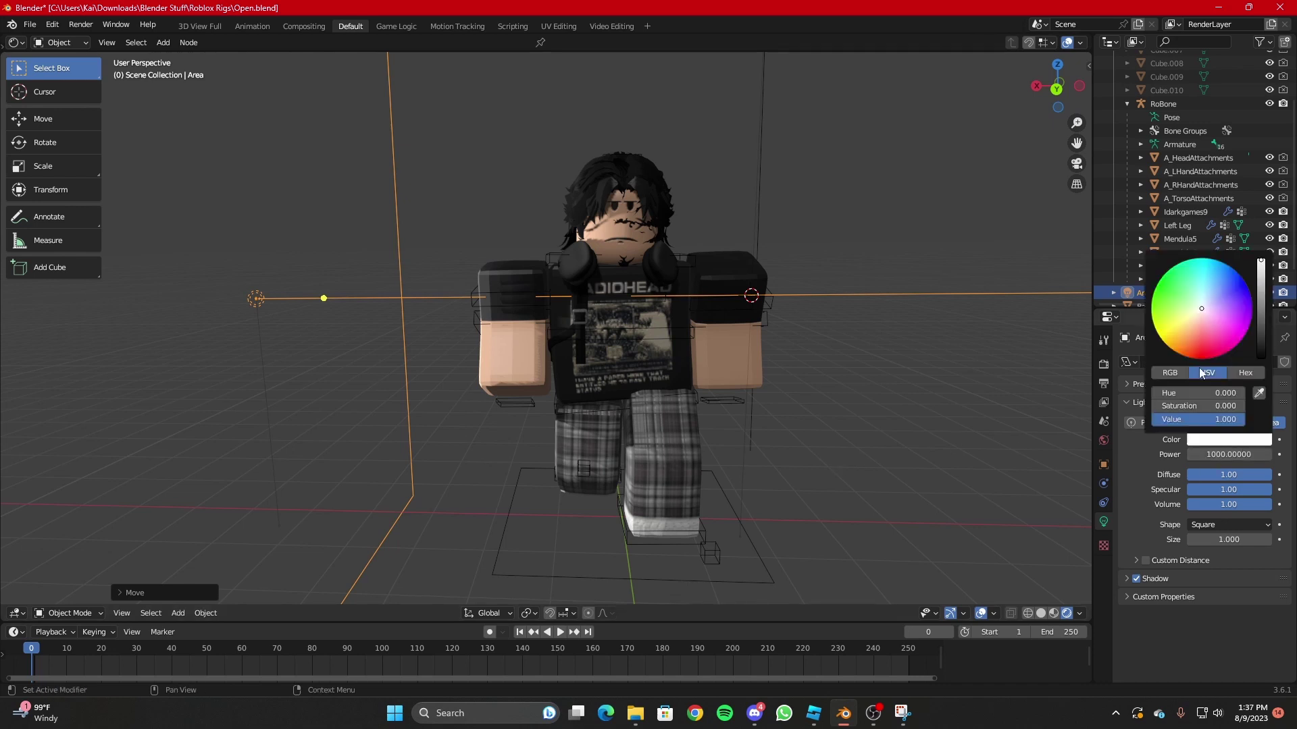
left_click(1237, 444)
left_click_drag(1198, 325, 1192, 321)
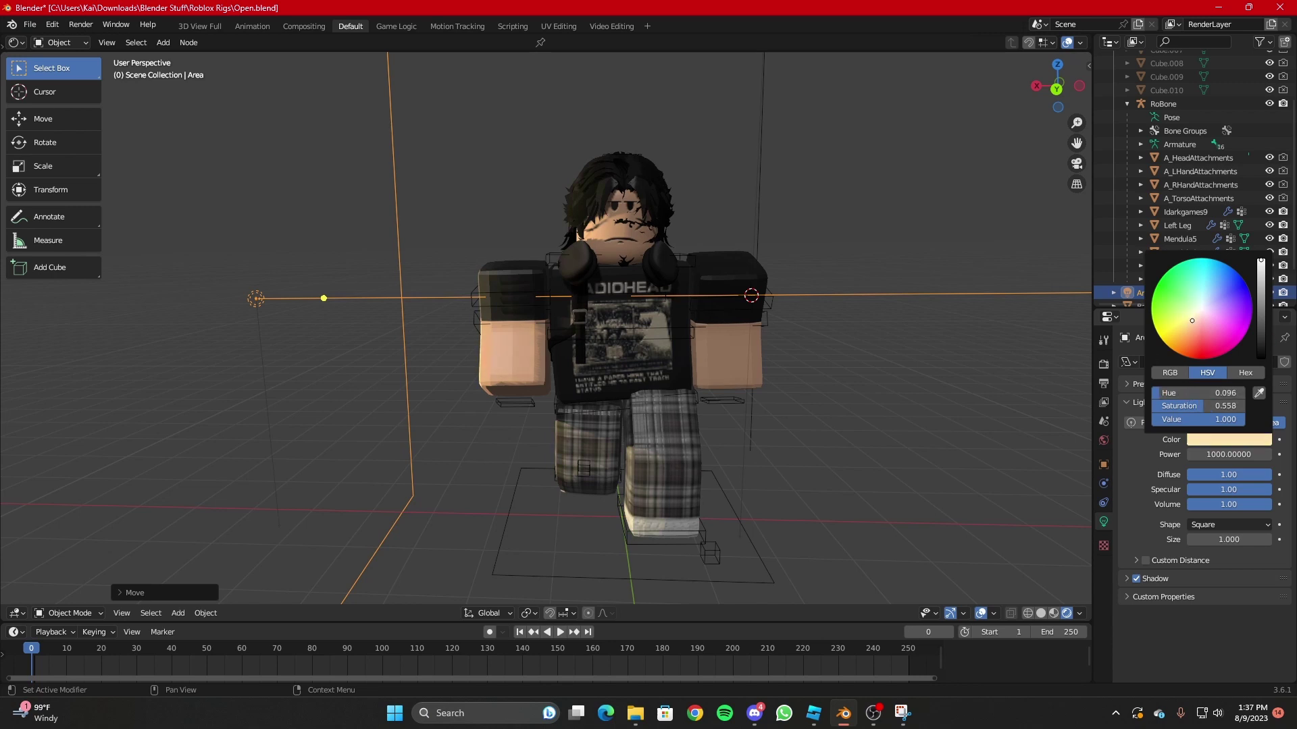
left_click(1186, 325)
left_click_drag(1186, 325, 1188, 315)
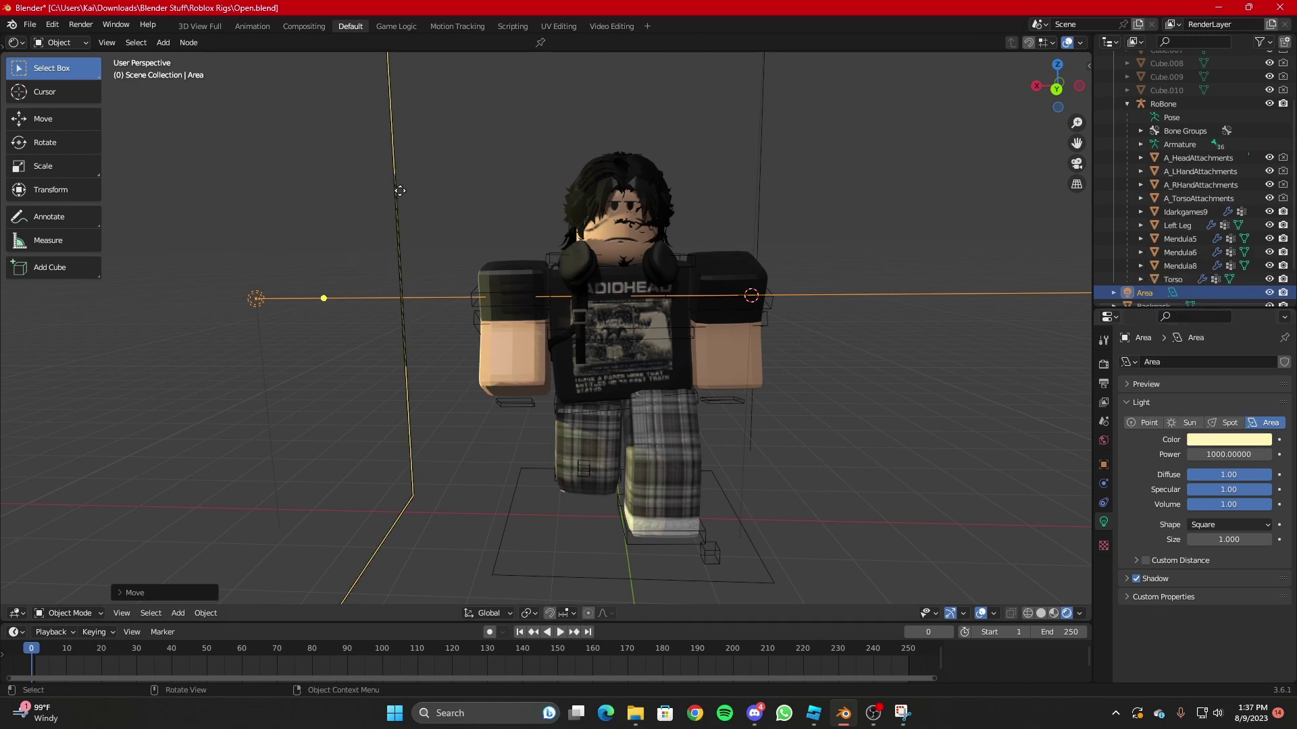
Duplicate the Area light and place the copy along the global X axis on the character's left side.
left_click_drag(391, 152, 391, 155)
scroll(629, 370, "down", 3)
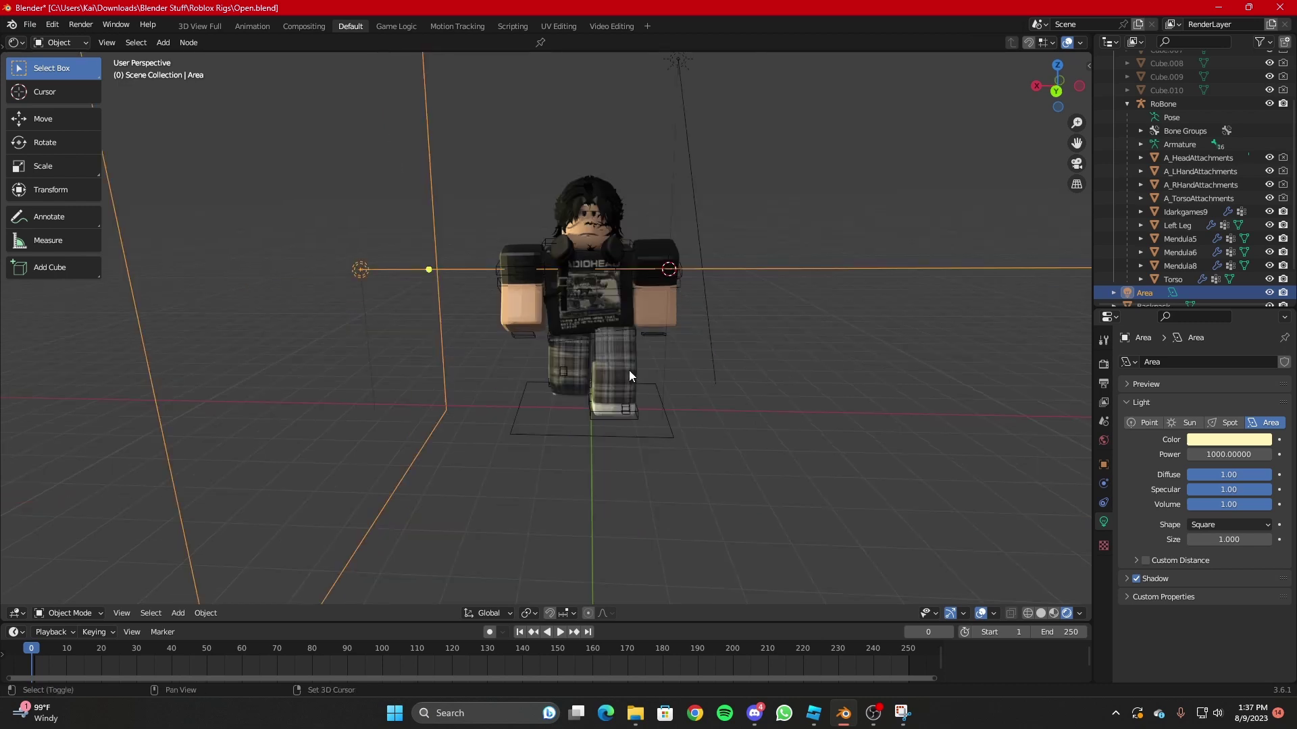
key("shift+d")
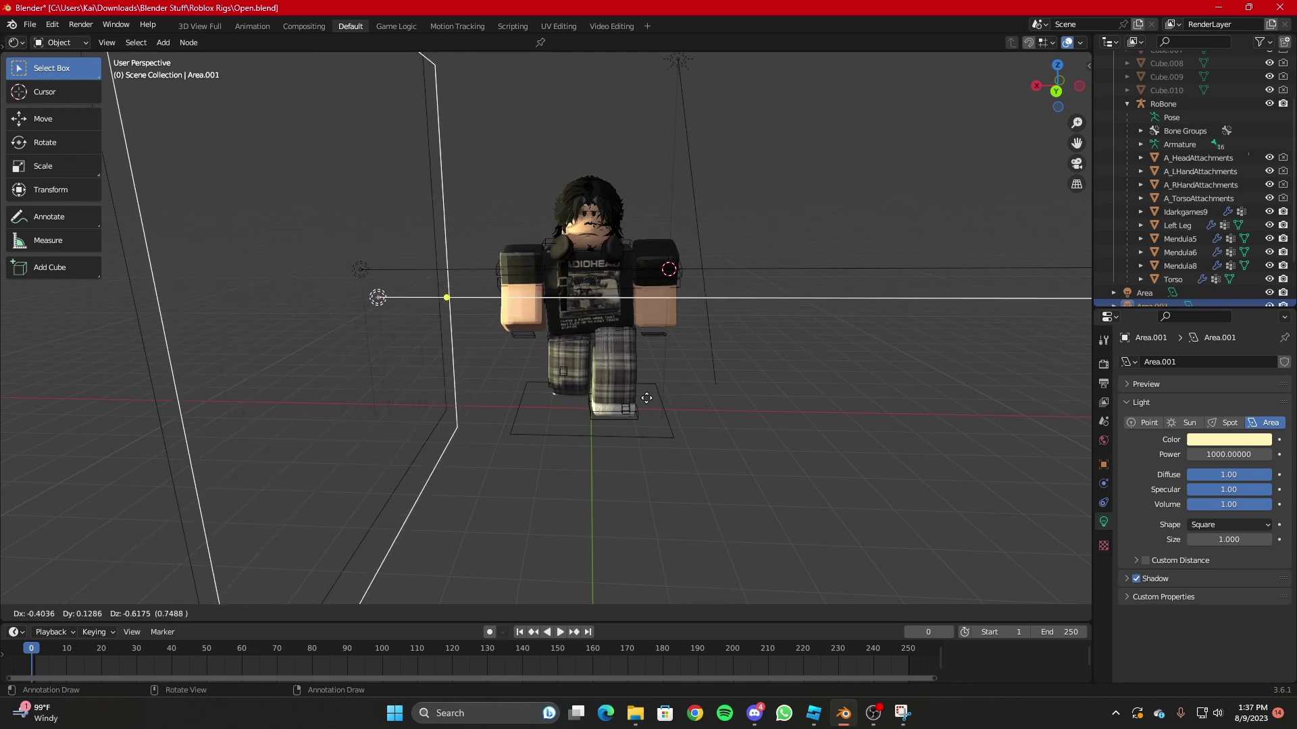
key("x")
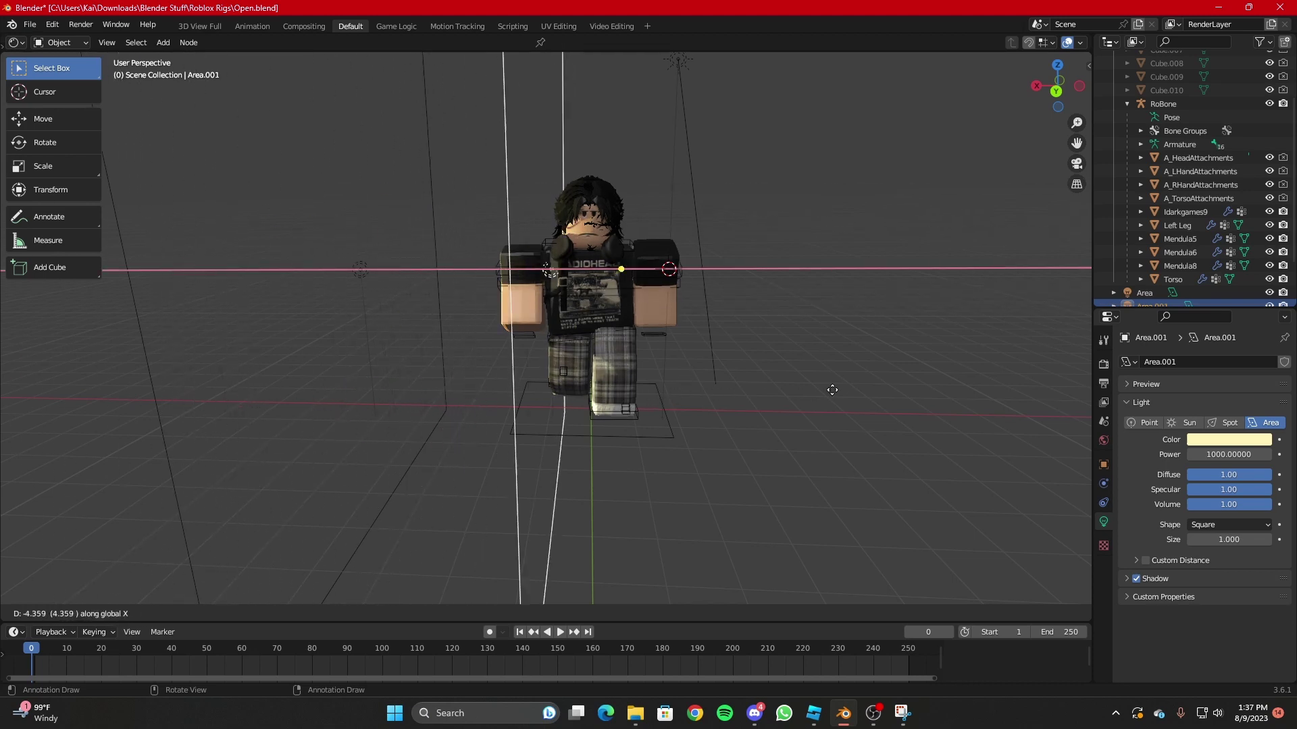
left_click(1016, 377)
Rotate the duplicated Area light 180° about the global Z axis so that it faces the character.
key("r")
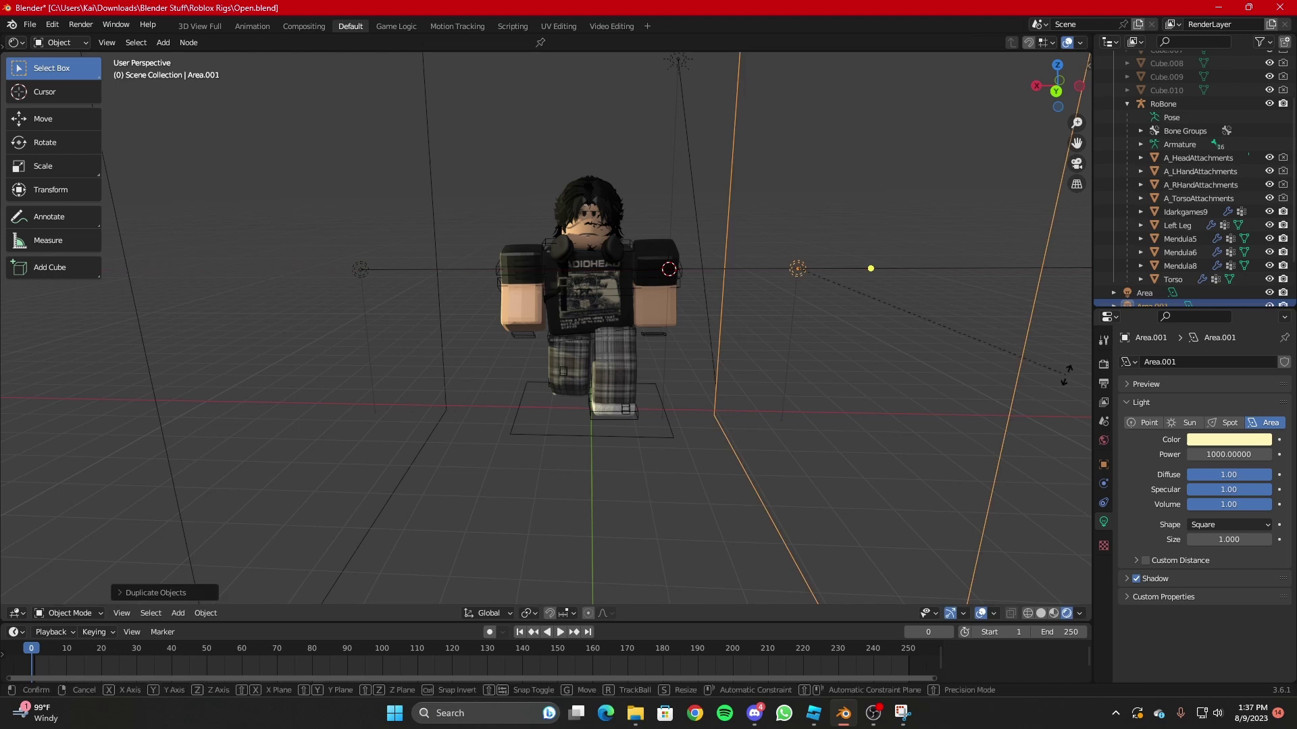
type("z")
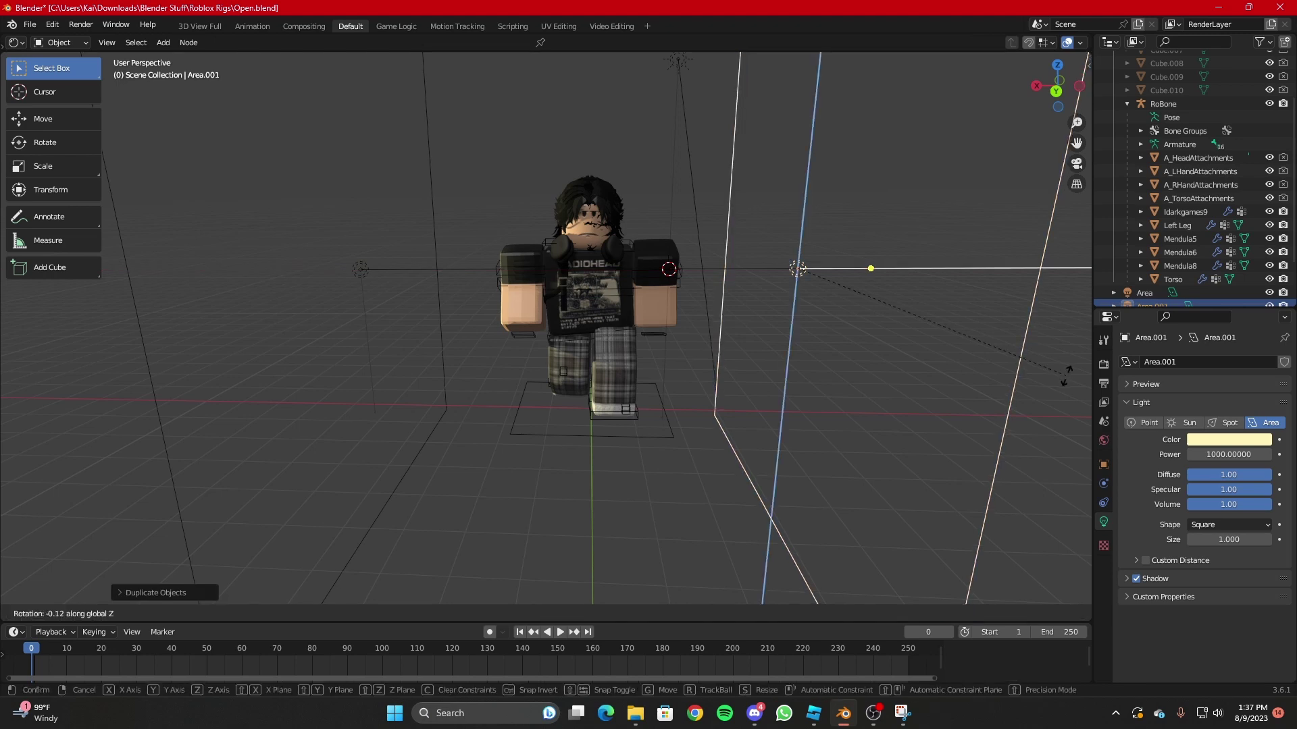
type("1")
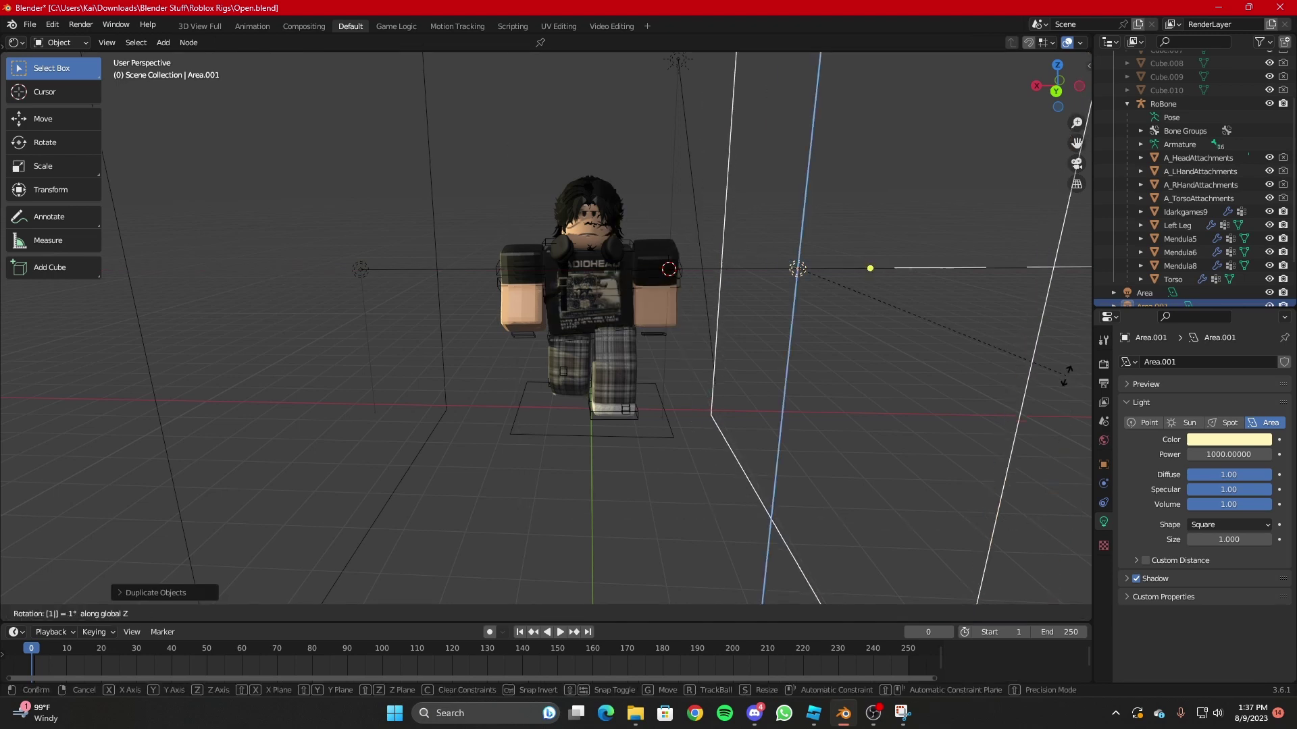
type("80")
key("Return")
Change the duplicated light's color to a salmon red, hue about 0.016 and saturation about 0.798, and deselect the light.
key("shift+grave")
key("w")
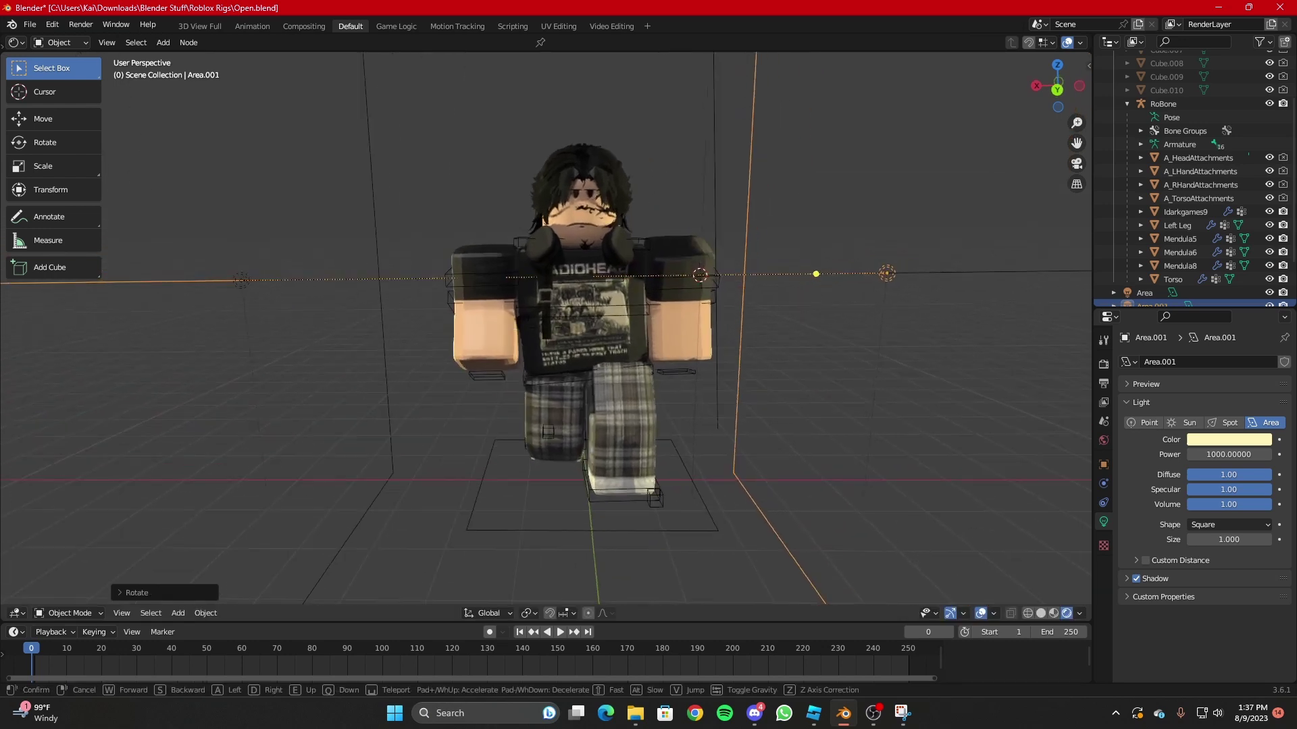
key("d")
key("Return")
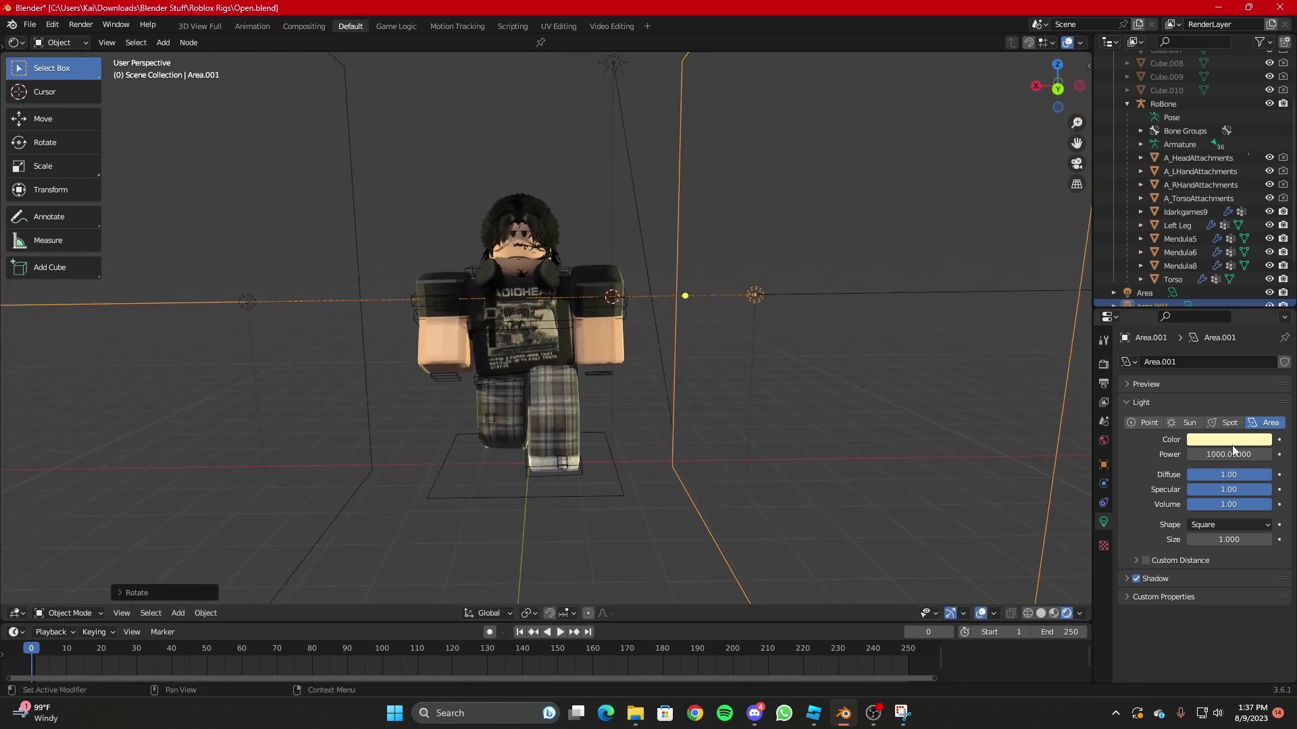
left_click(1231, 444)
left_click_drag(1191, 317, 1195, 335)
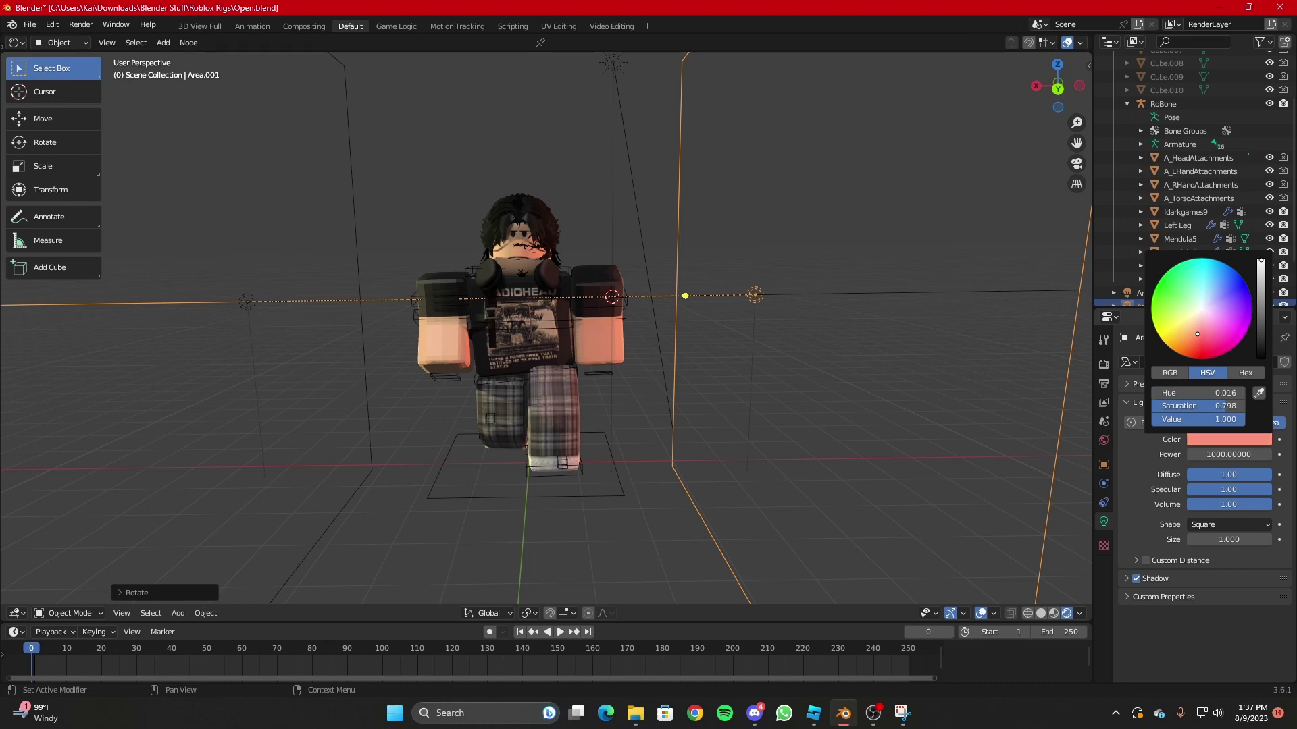
left_click(745, 415)
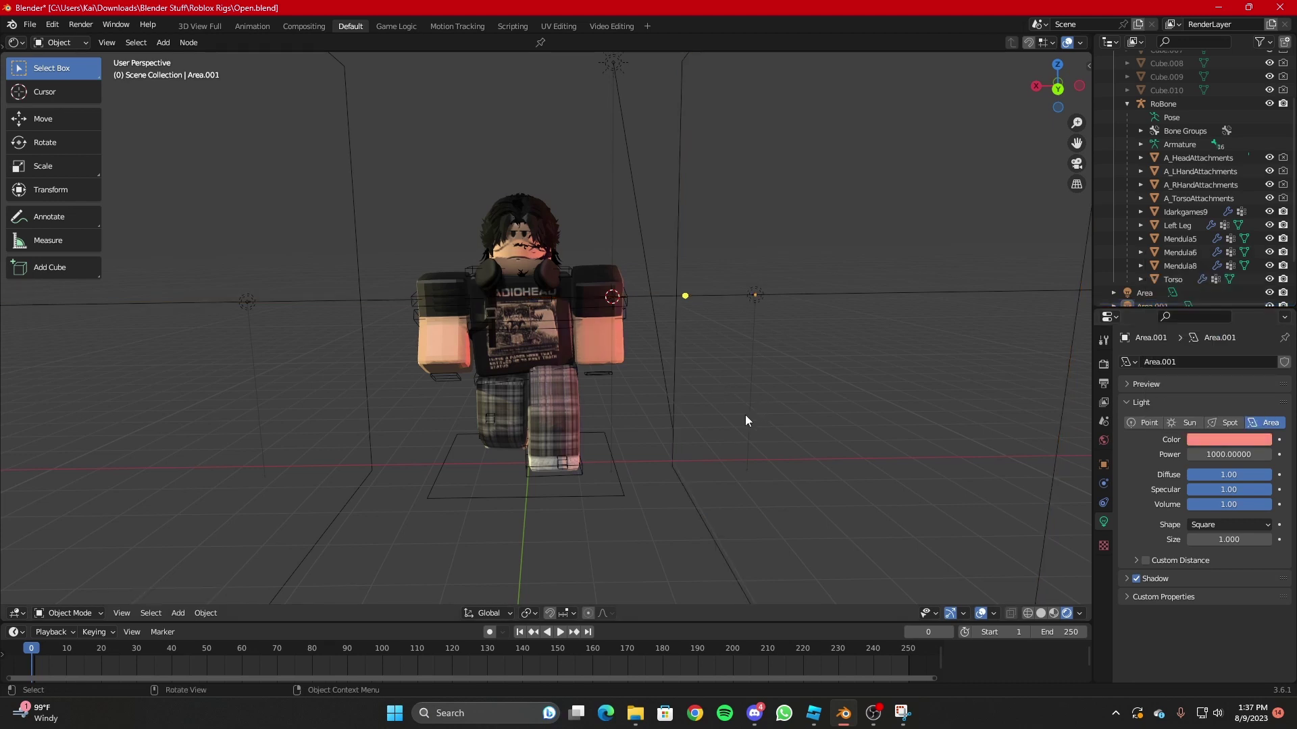
Add a camera to the scene and switch the viewport to the camera's view.
key("shift+grave")
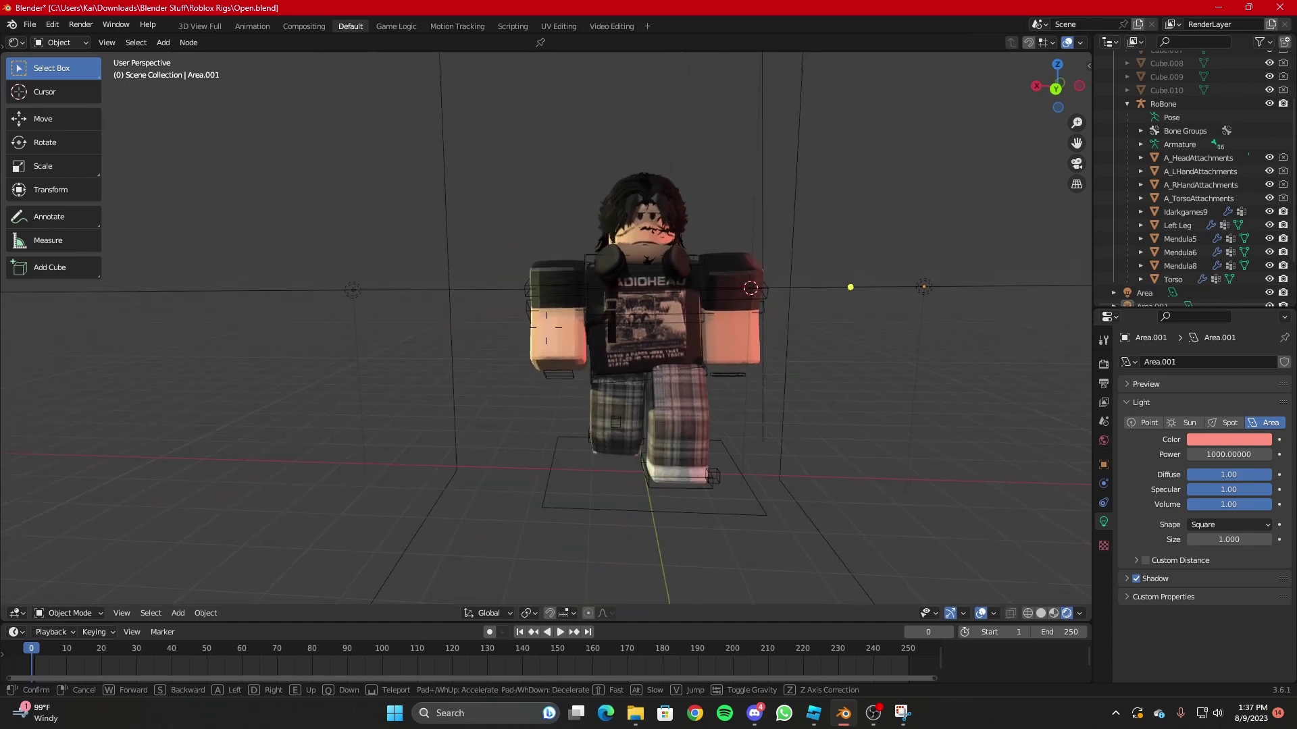
key("s")
key("w")
left_click(664, 402)
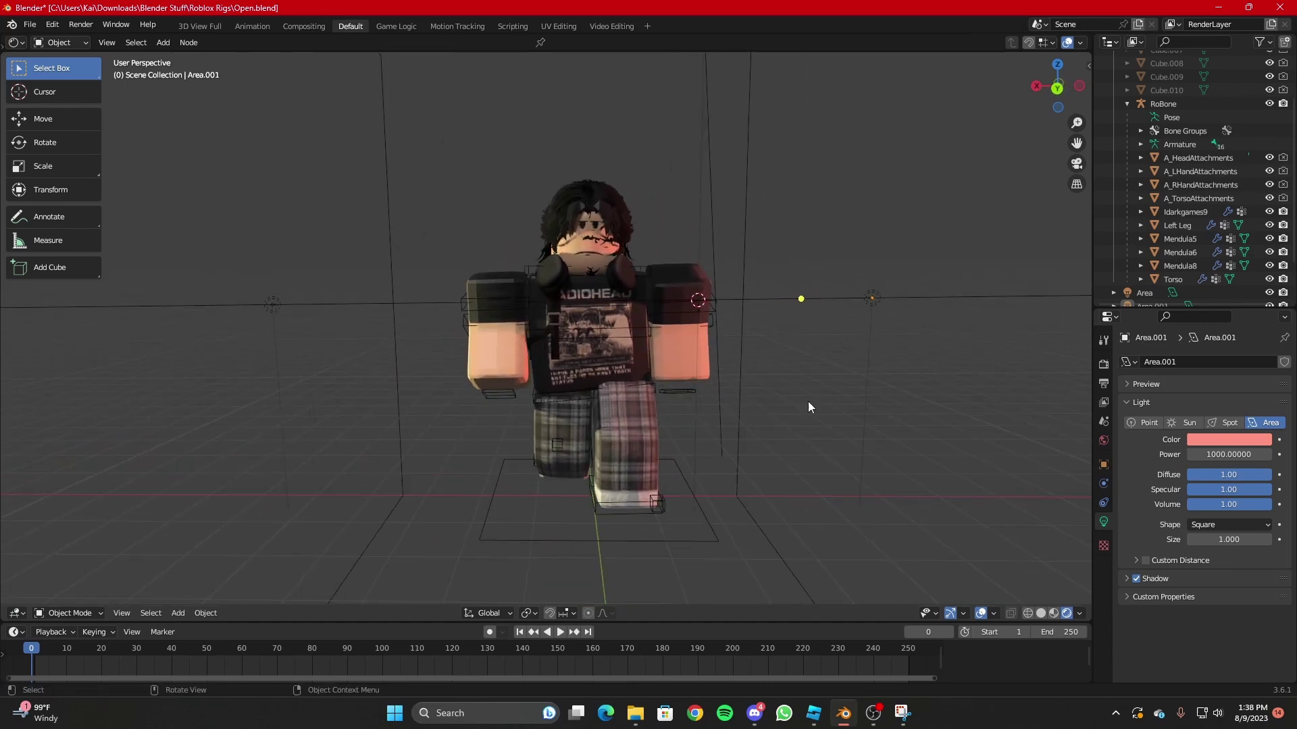
key("shift+a")
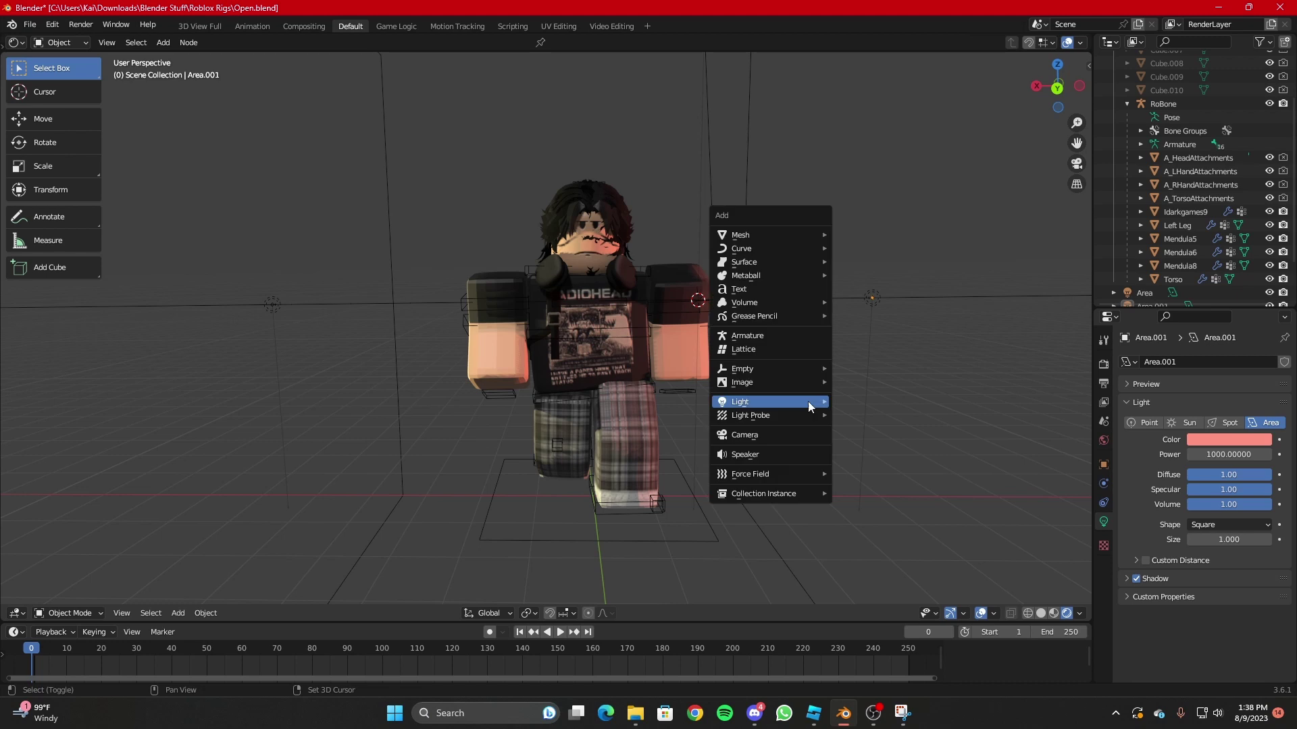
left_click(798, 436)
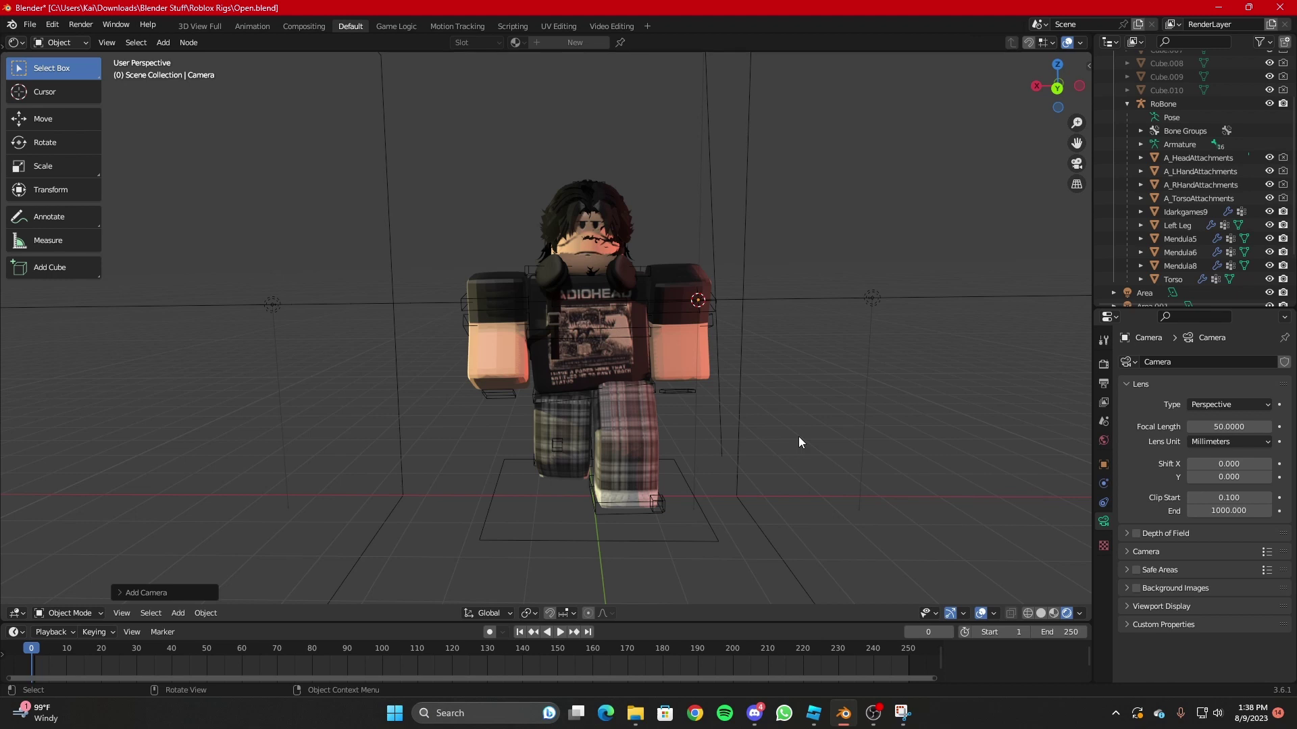
key("KP_0")
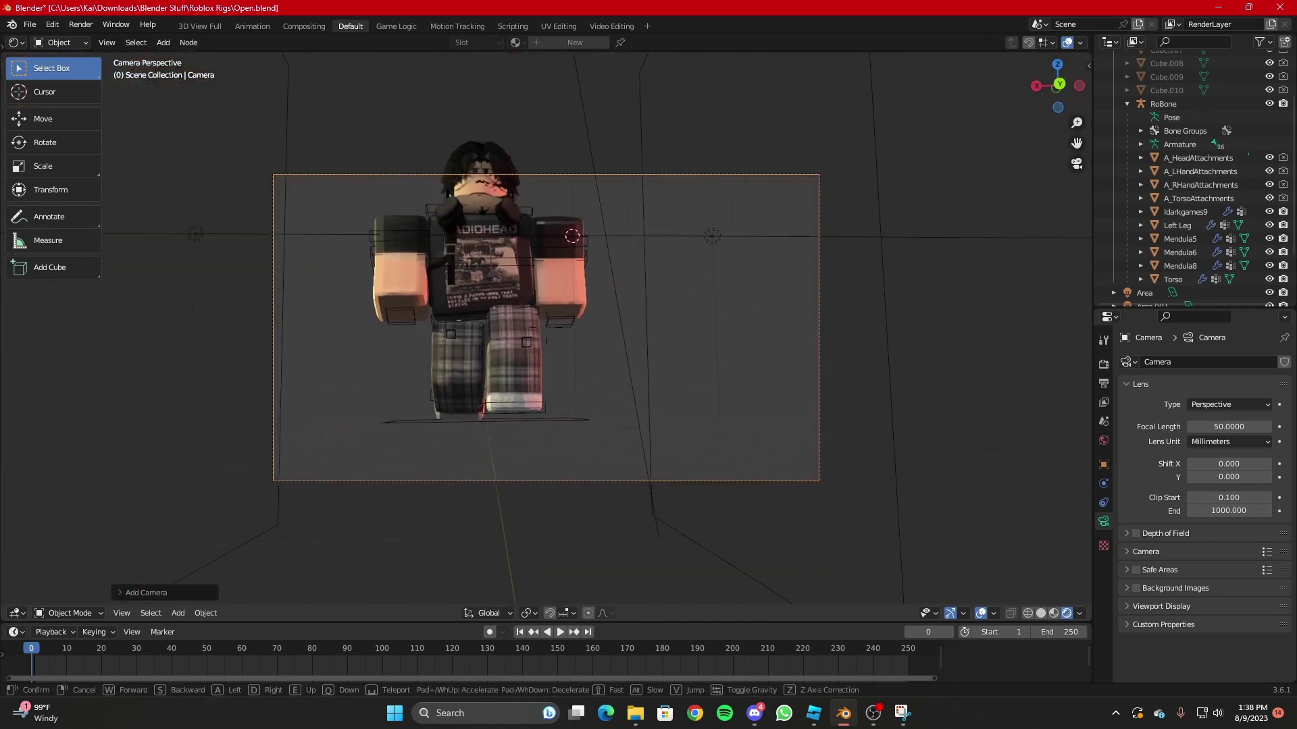
Move and aim the camera to frame the whole character from a low three-quarter front angle.
key("a")
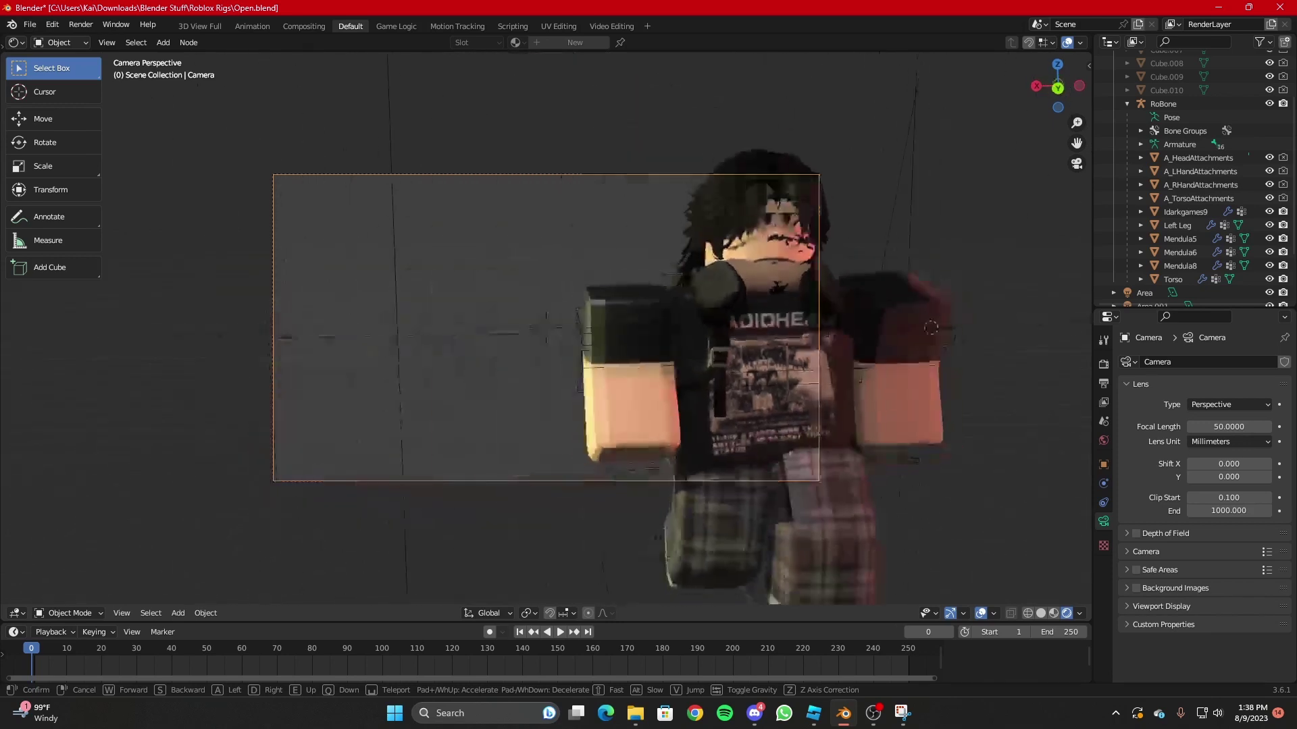
key("s")
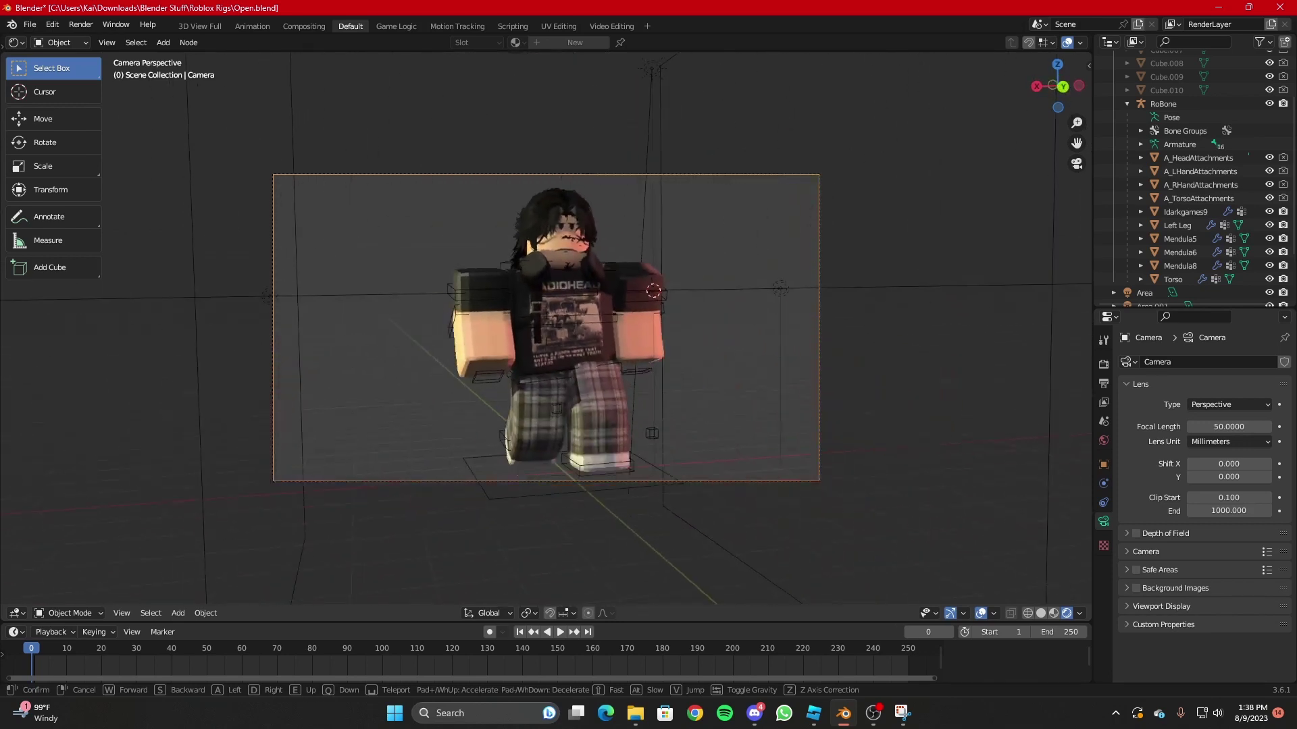
key("q")
key("a")
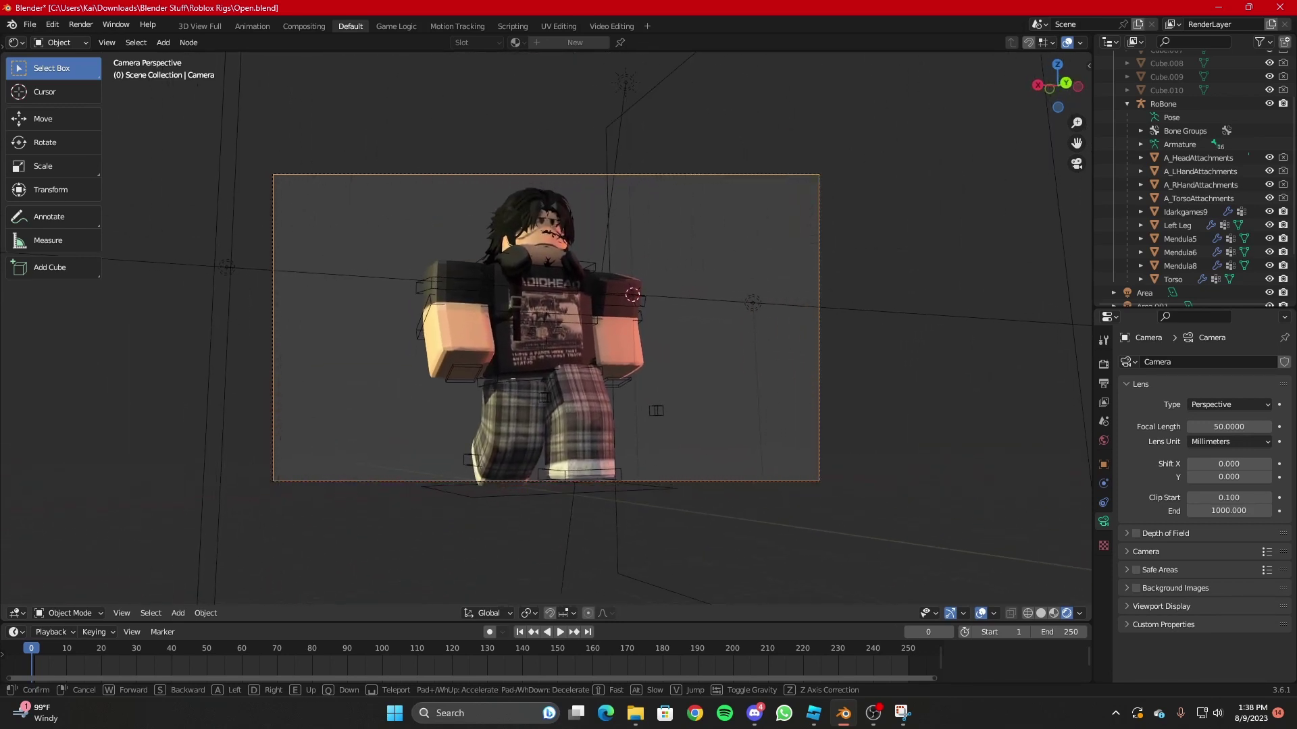
key("q")
key("a")
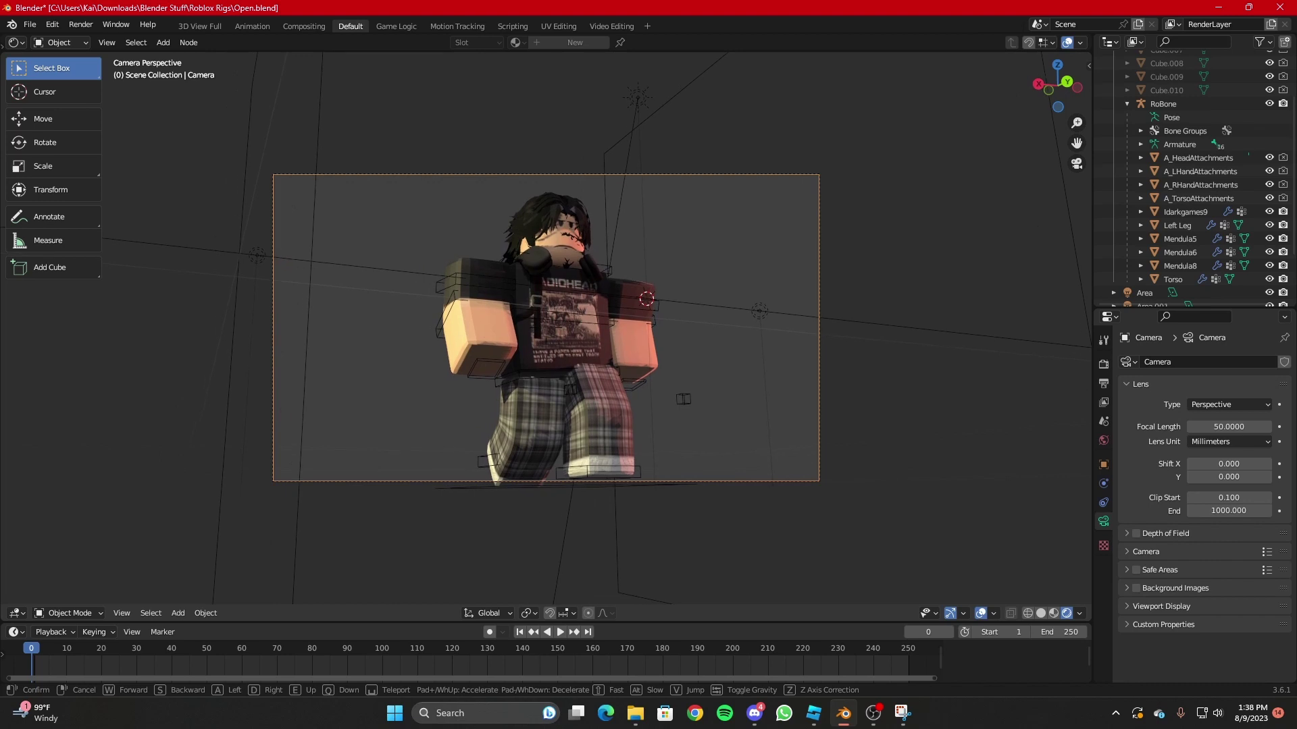
left_click(638, 362)
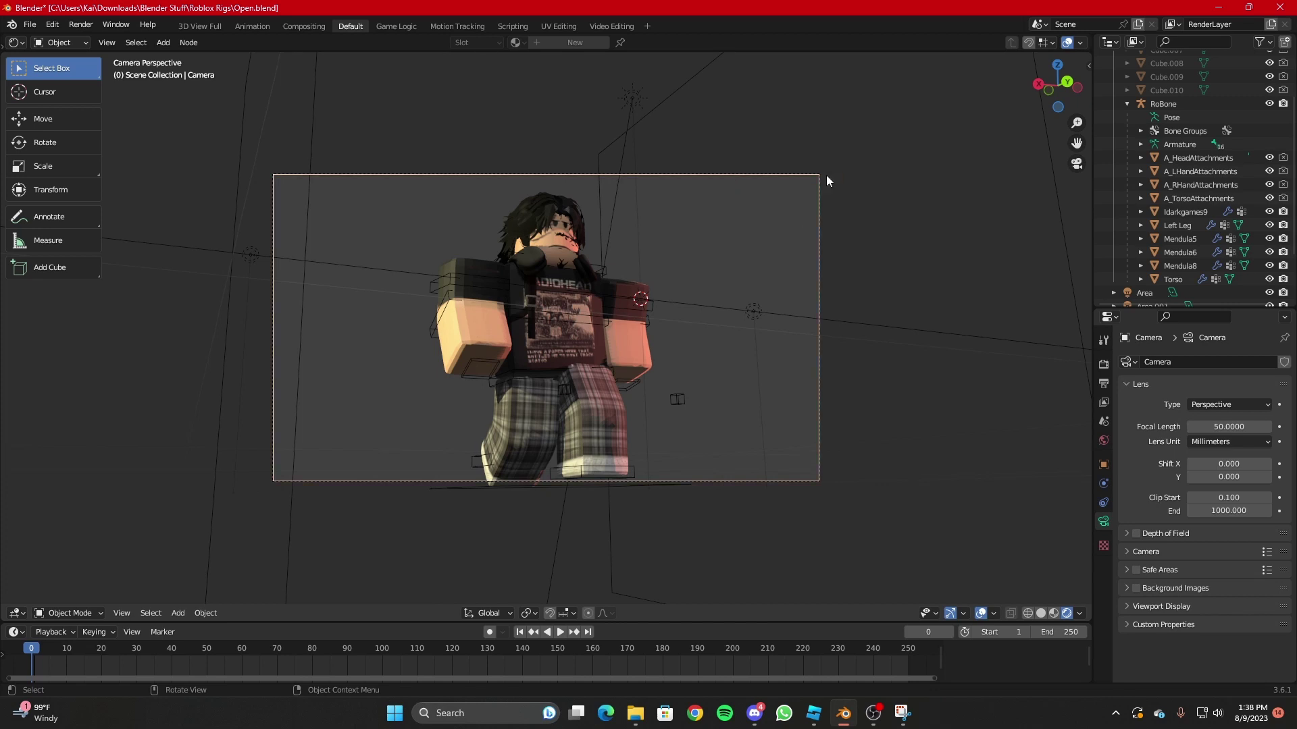
key("r")
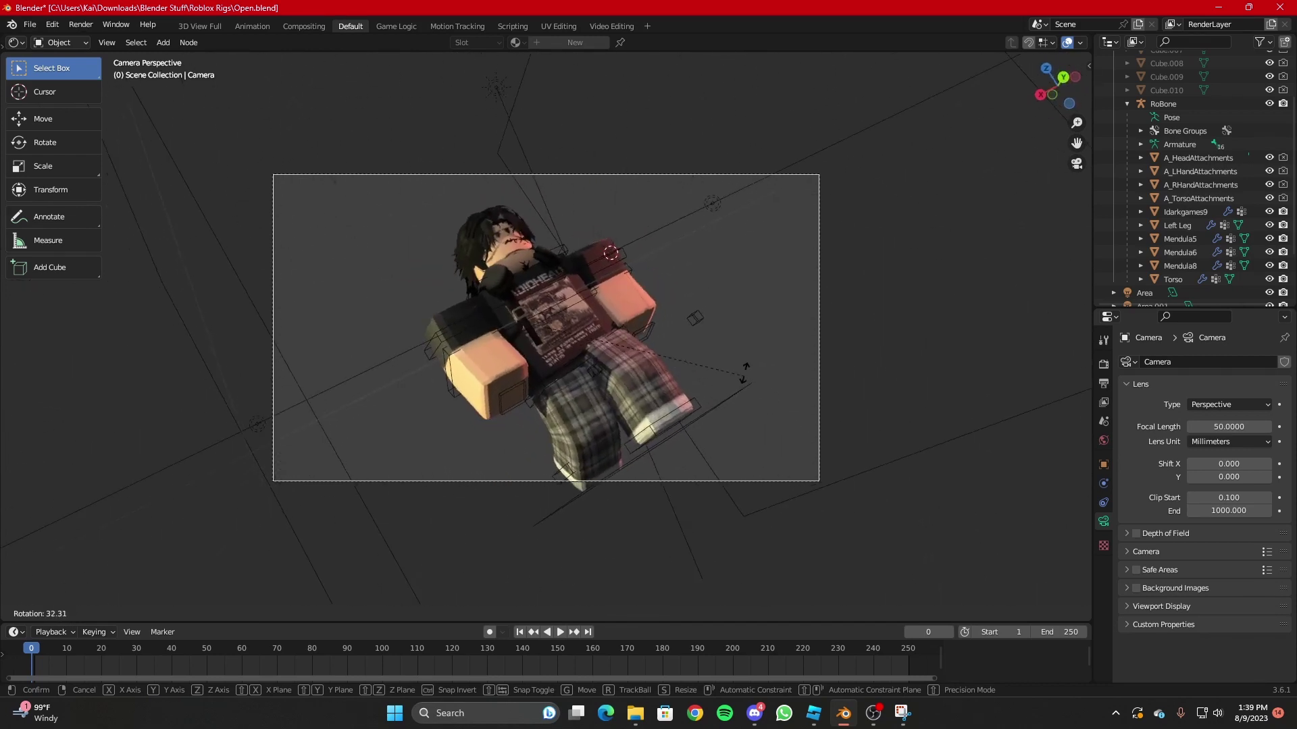
right_click(640, 295)
key("ctrl+z")
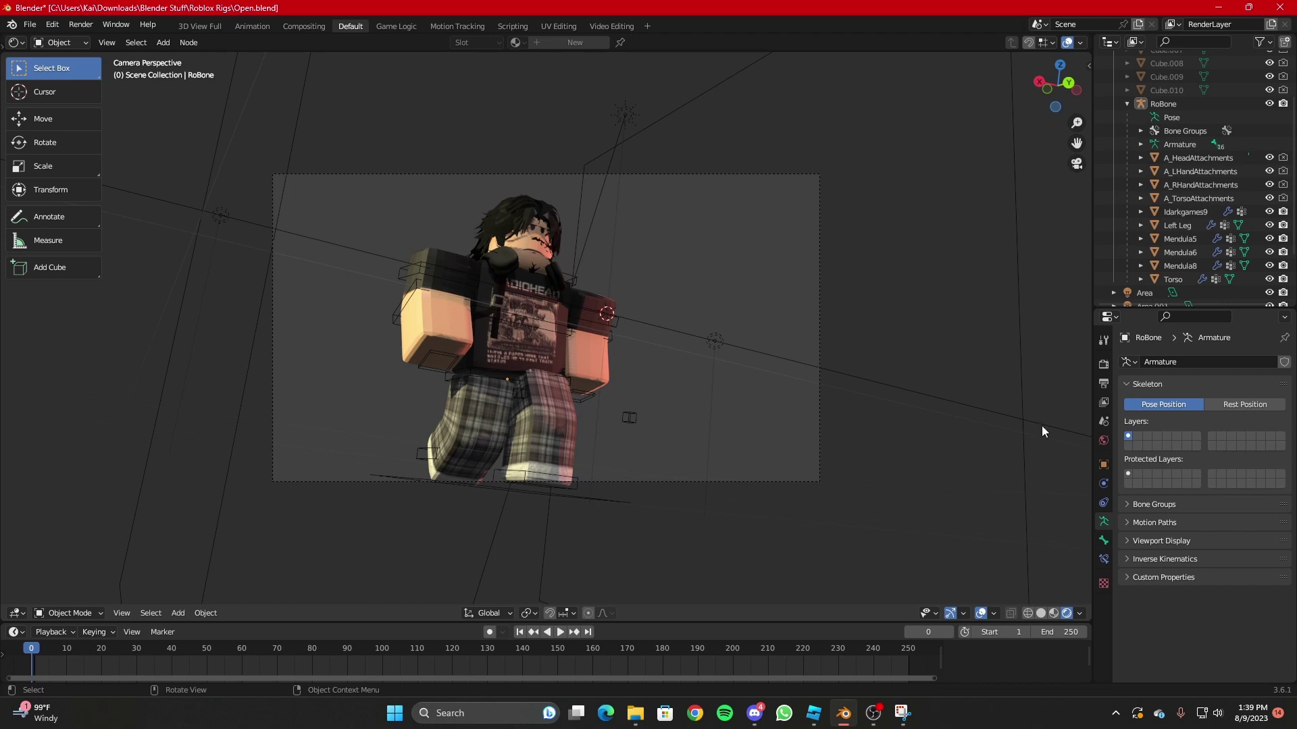
Enable Bloom and Motion Blur in the render settings and make the film background transparent.
left_click(1105, 366)
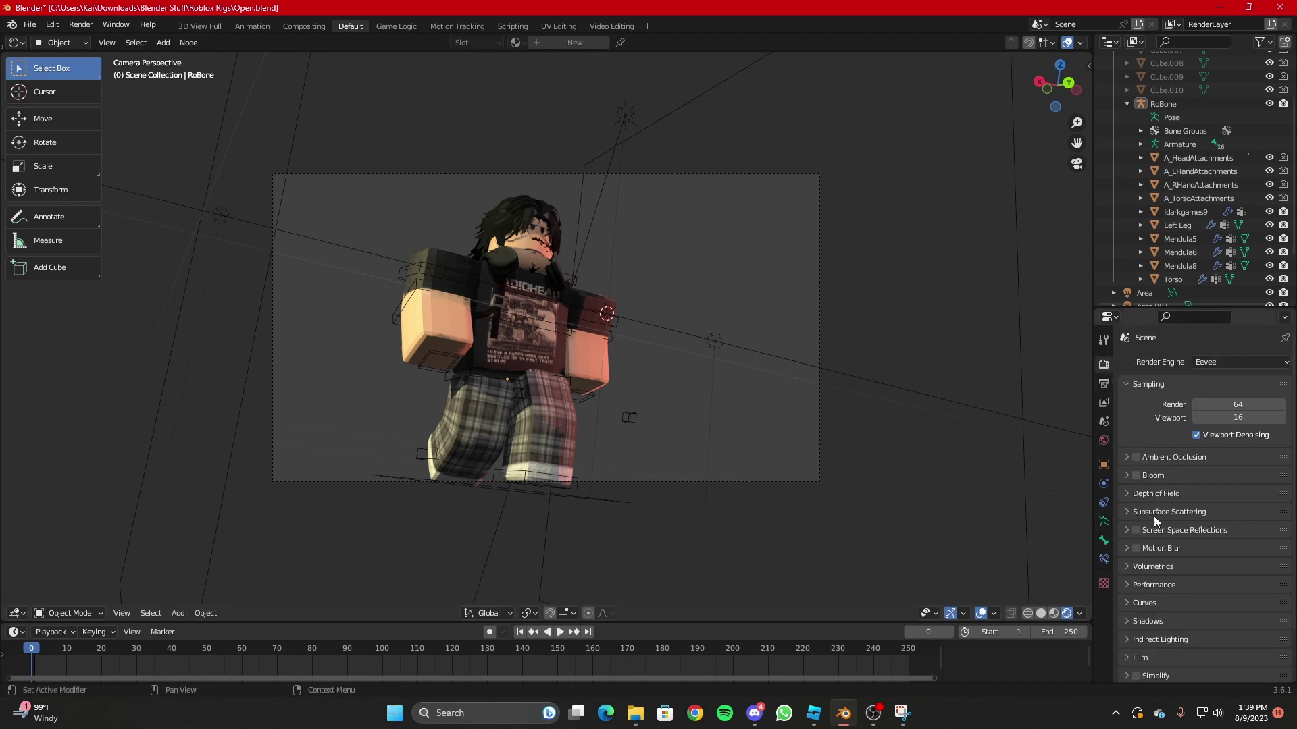
scroll(1153, 516, "down", 2)
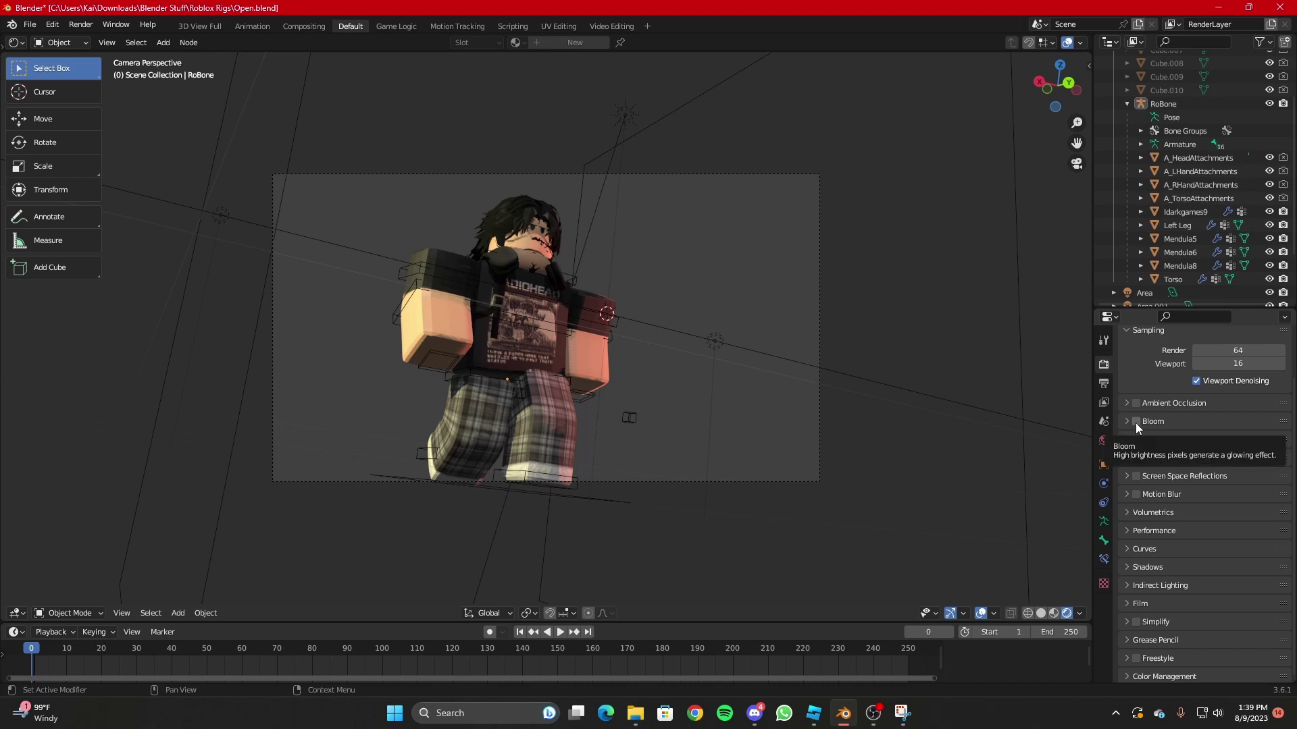
left_click(1136, 422)
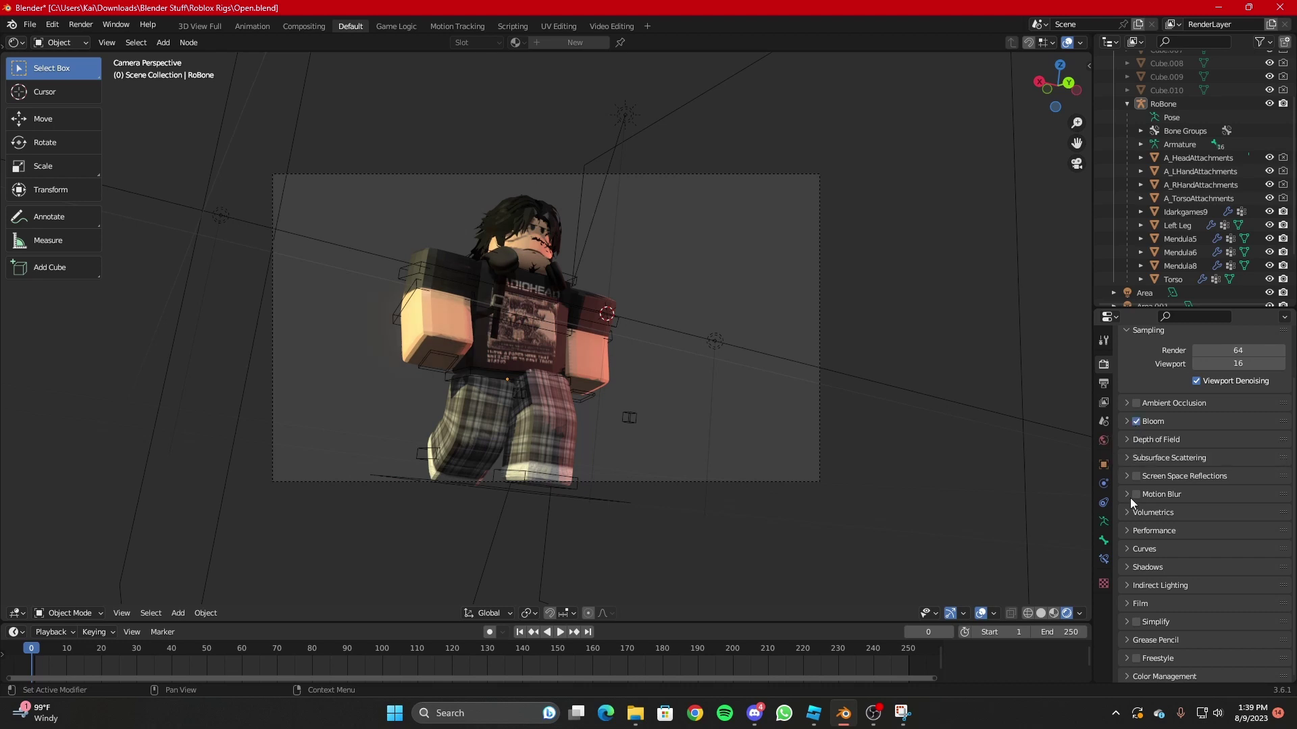
scroll(1134, 505, "down", 1)
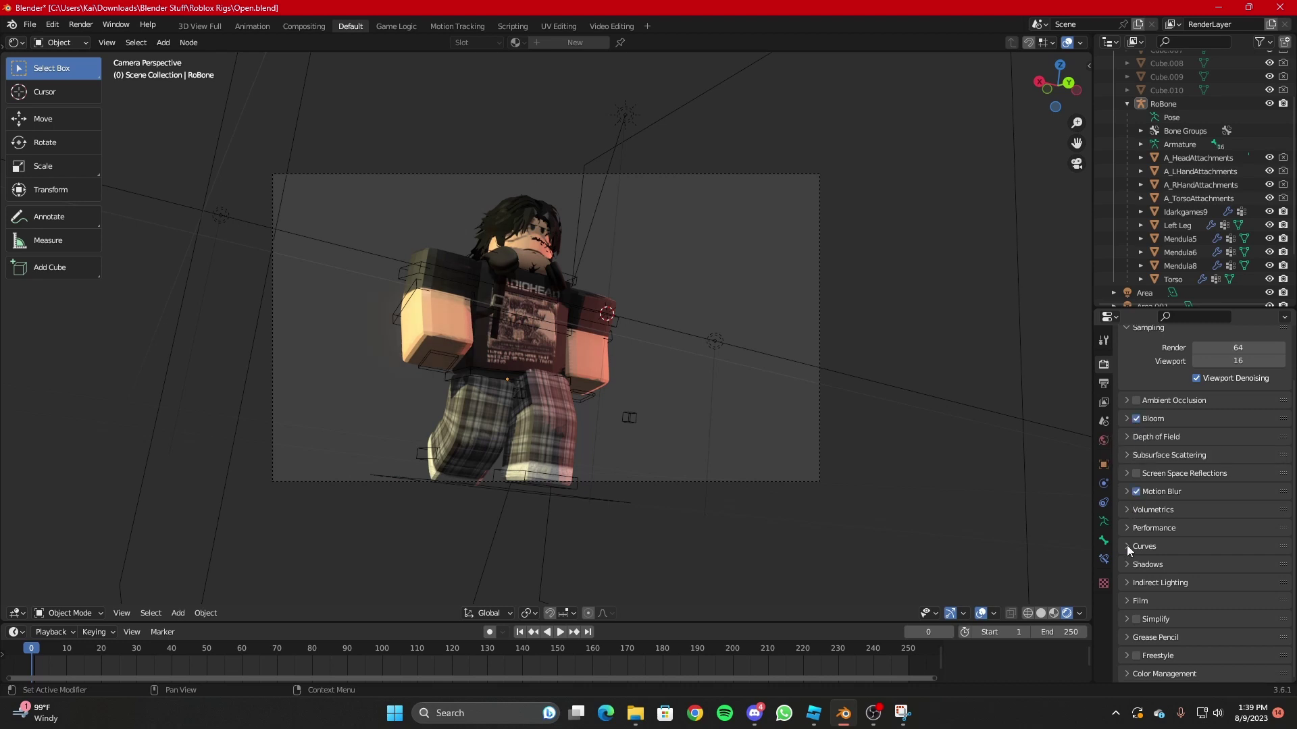
left_click(1127, 601)
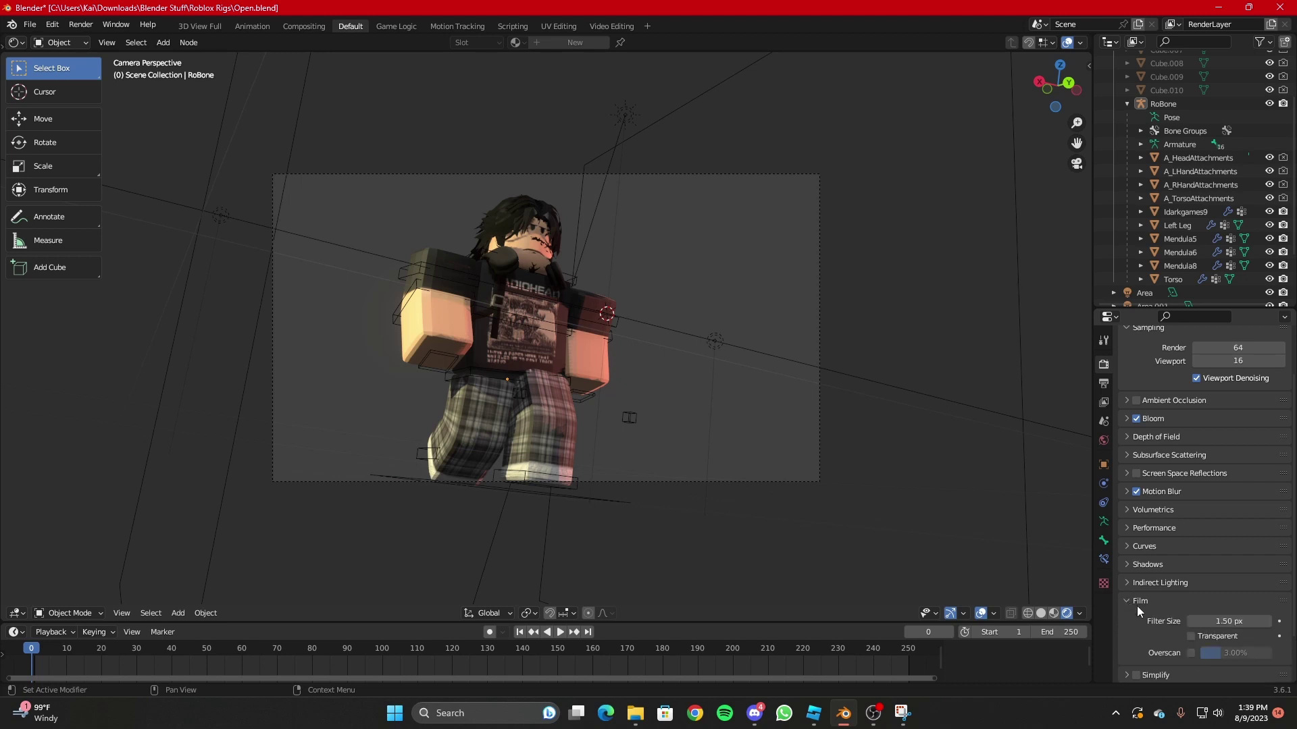
left_click(1190, 636)
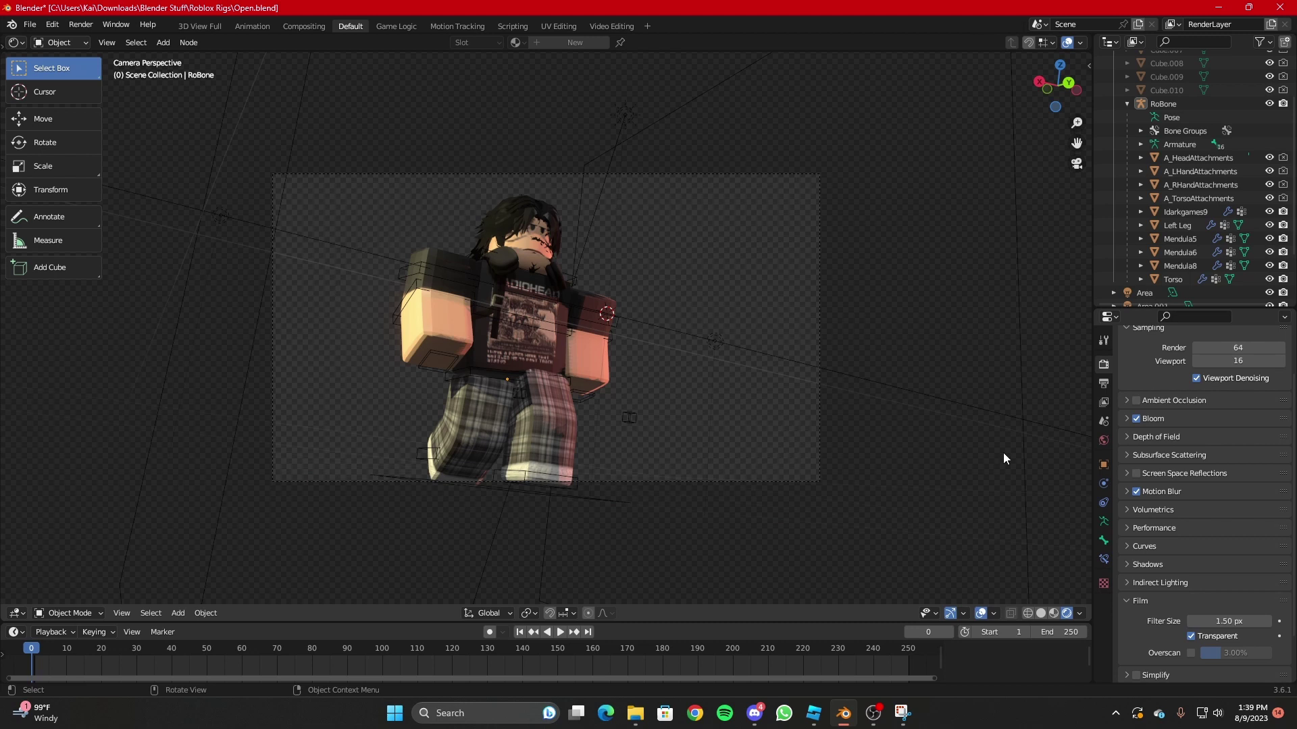
Set the scene's render engine to Cycles.
scroll(1224, 370, "up", 2)
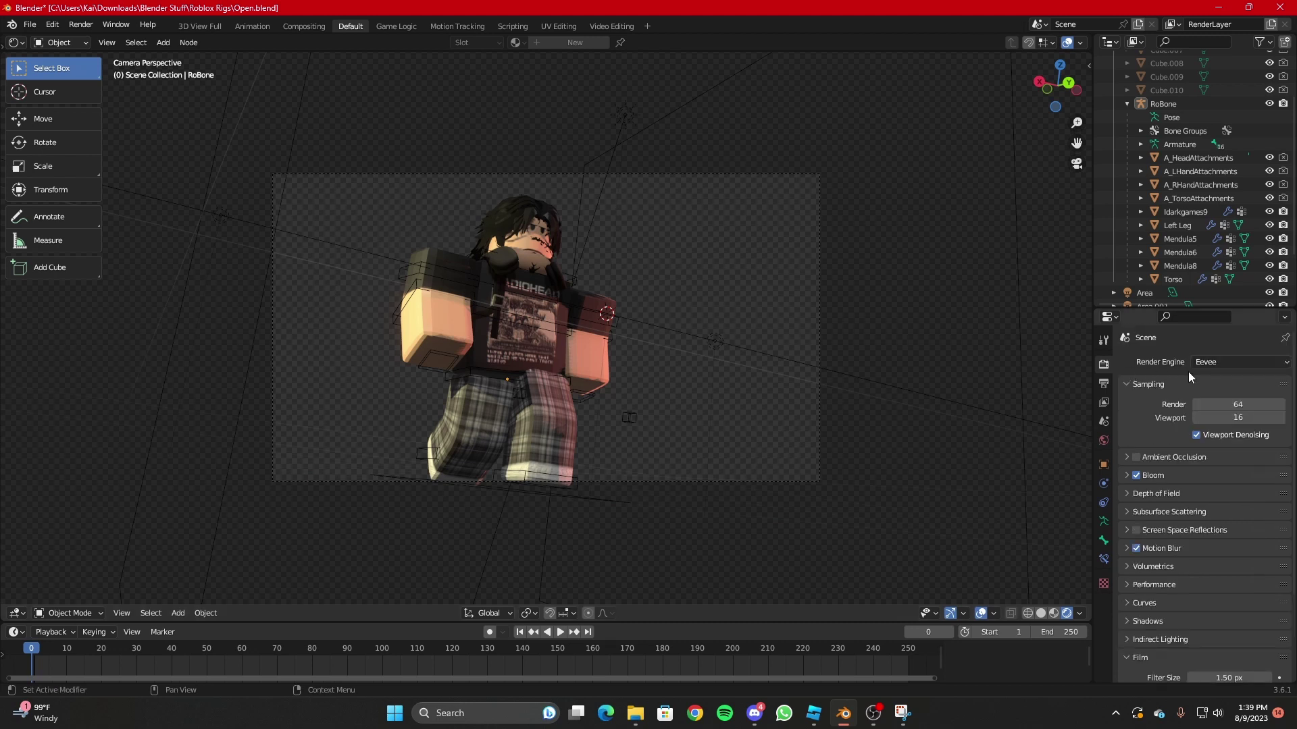
left_click(1222, 362)
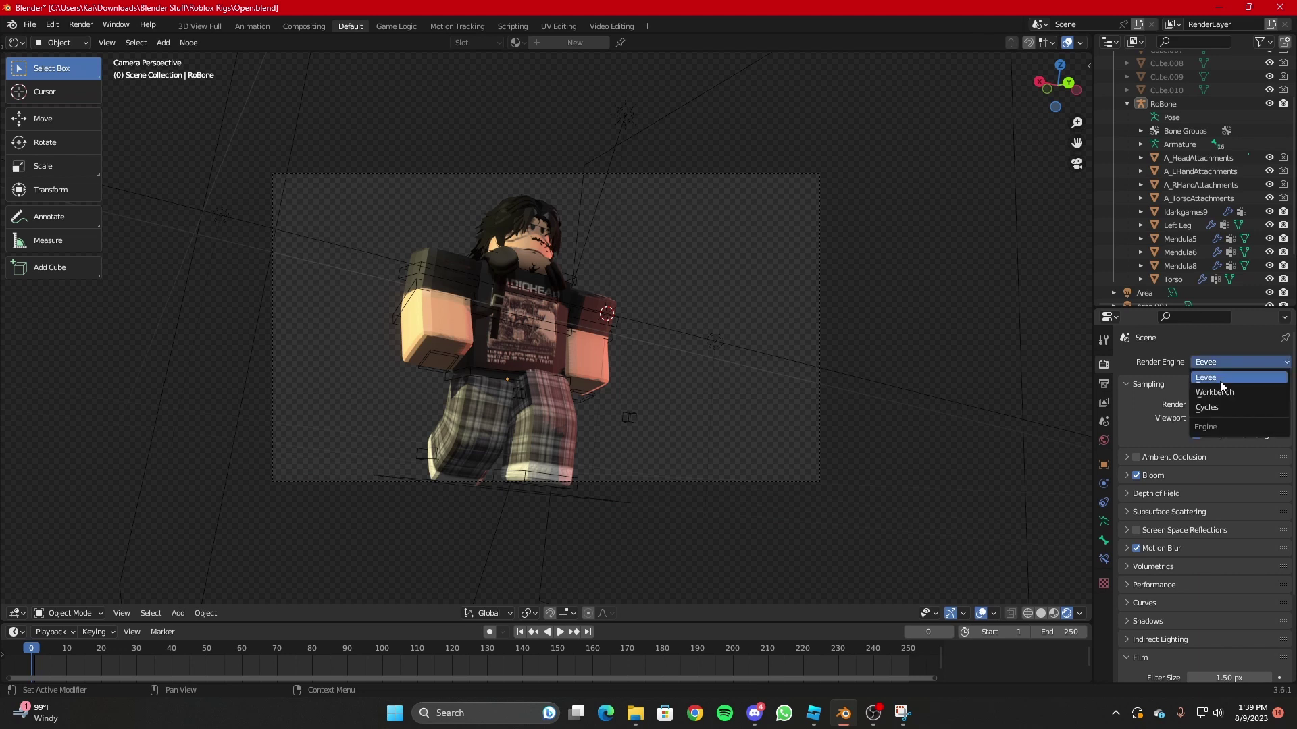
left_click(1222, 377)
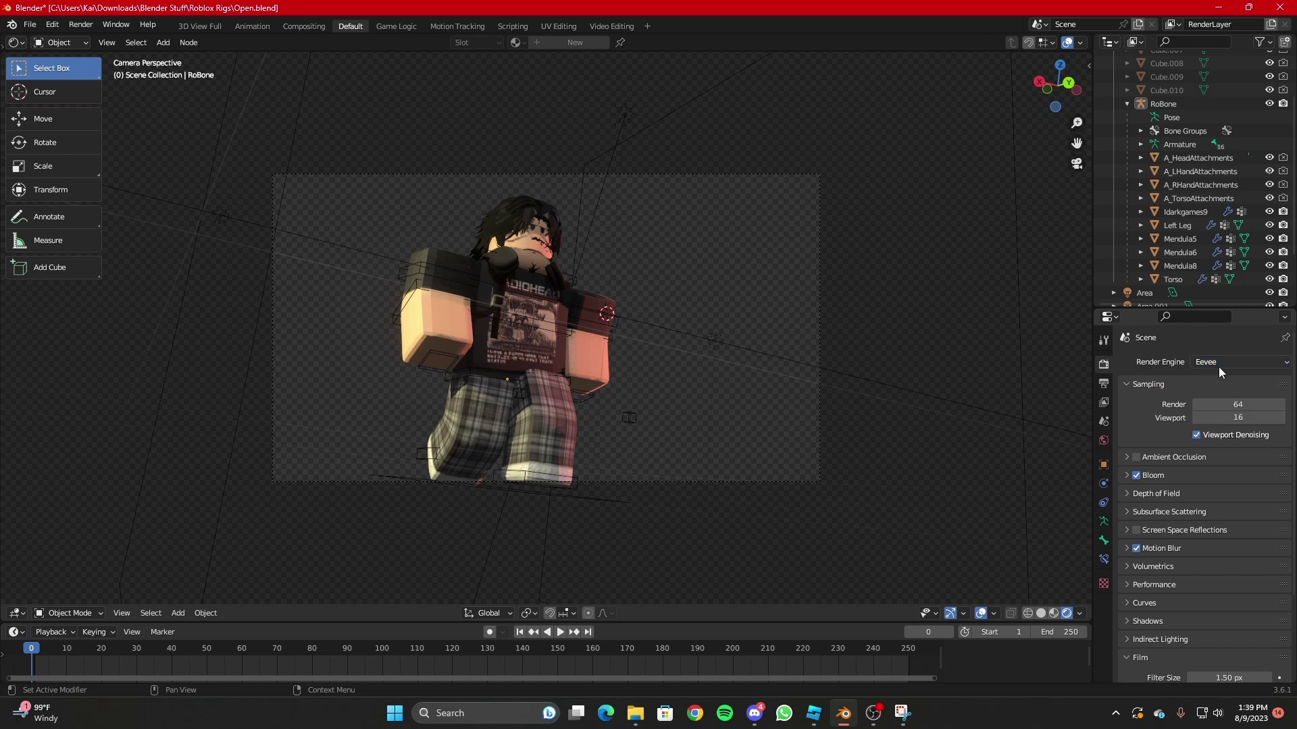
left_click(1218, 364)
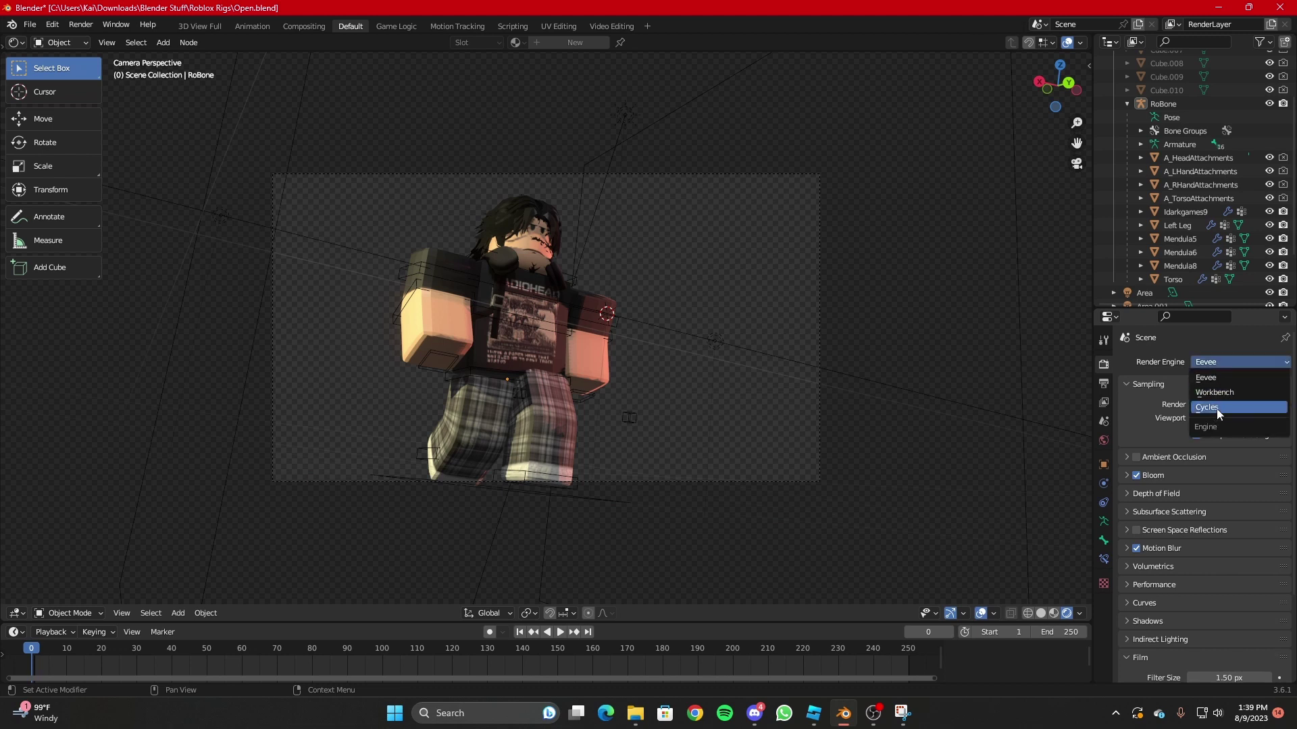
left_click(1218, 407)
Re-aim the camera to center the character in the frame, undoing the engine change meanwhile and restoring Cycles.
key("shift+grave")
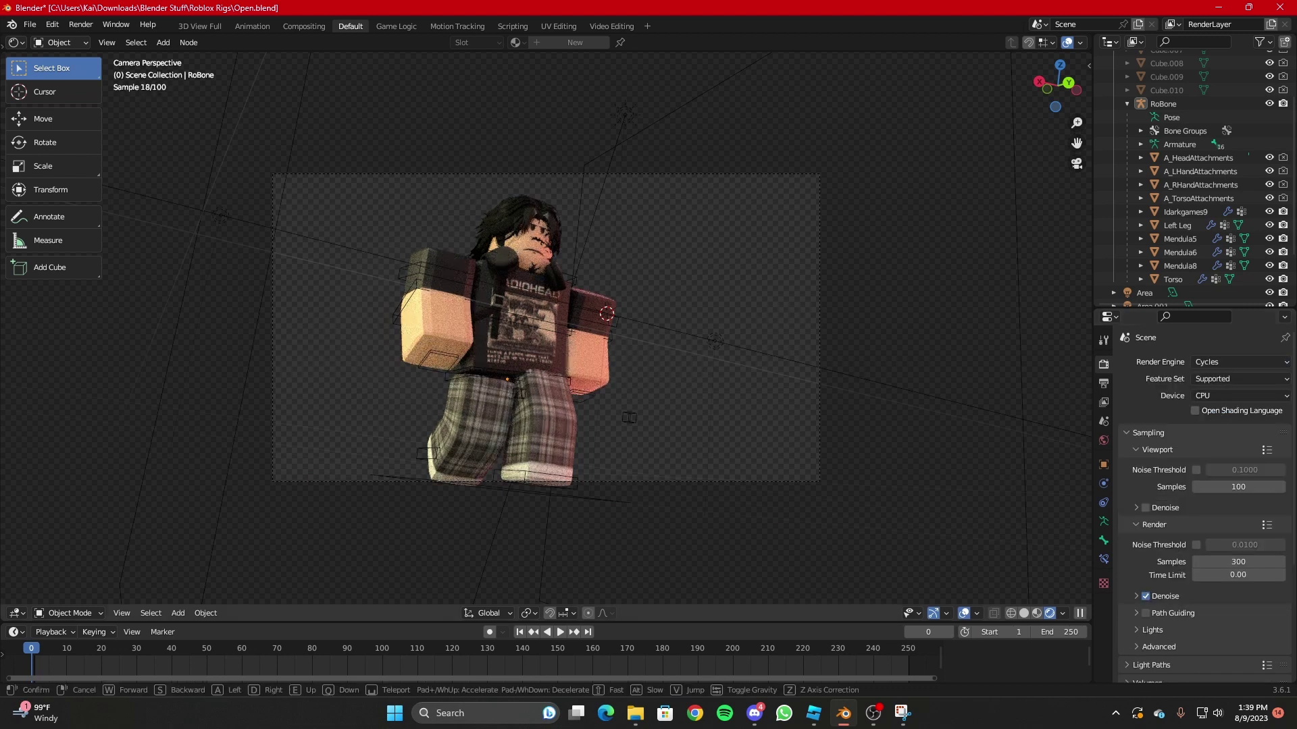
right_click(692, 356)
key("ctrl+z")
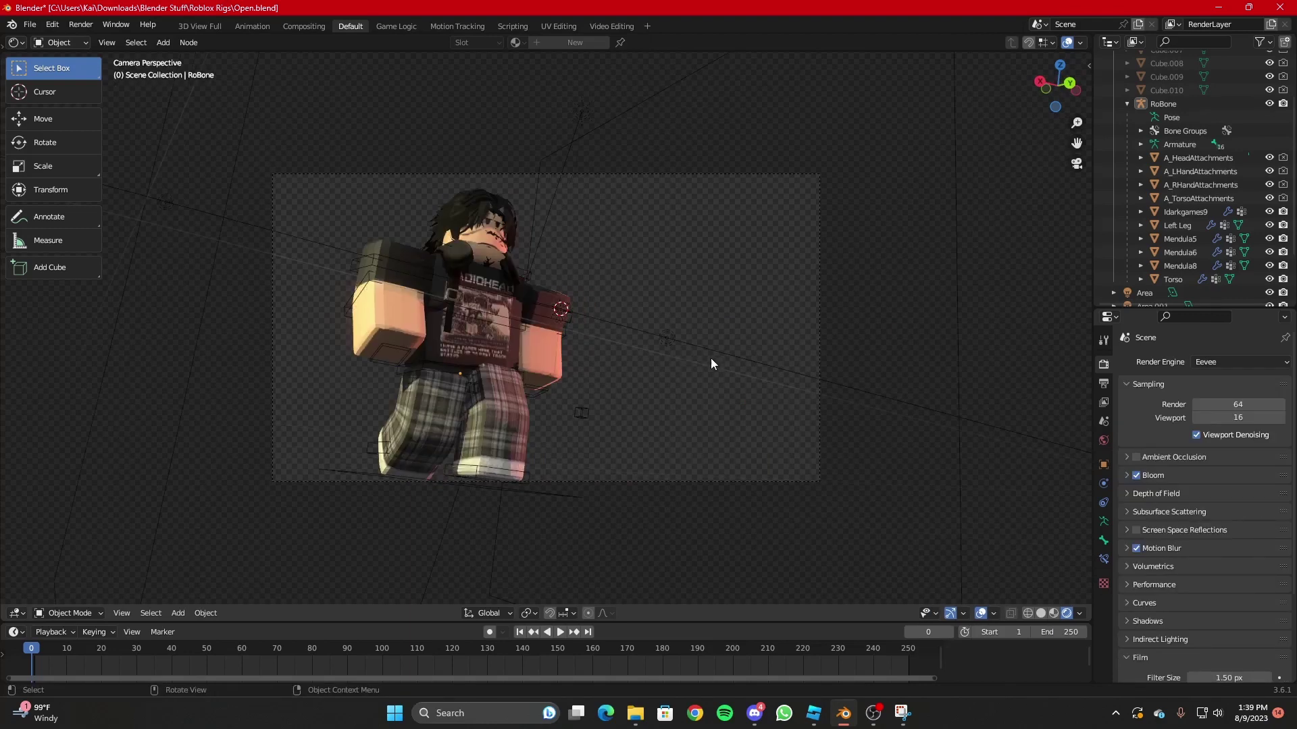
key("shift+grave")
right_click(711, 358)
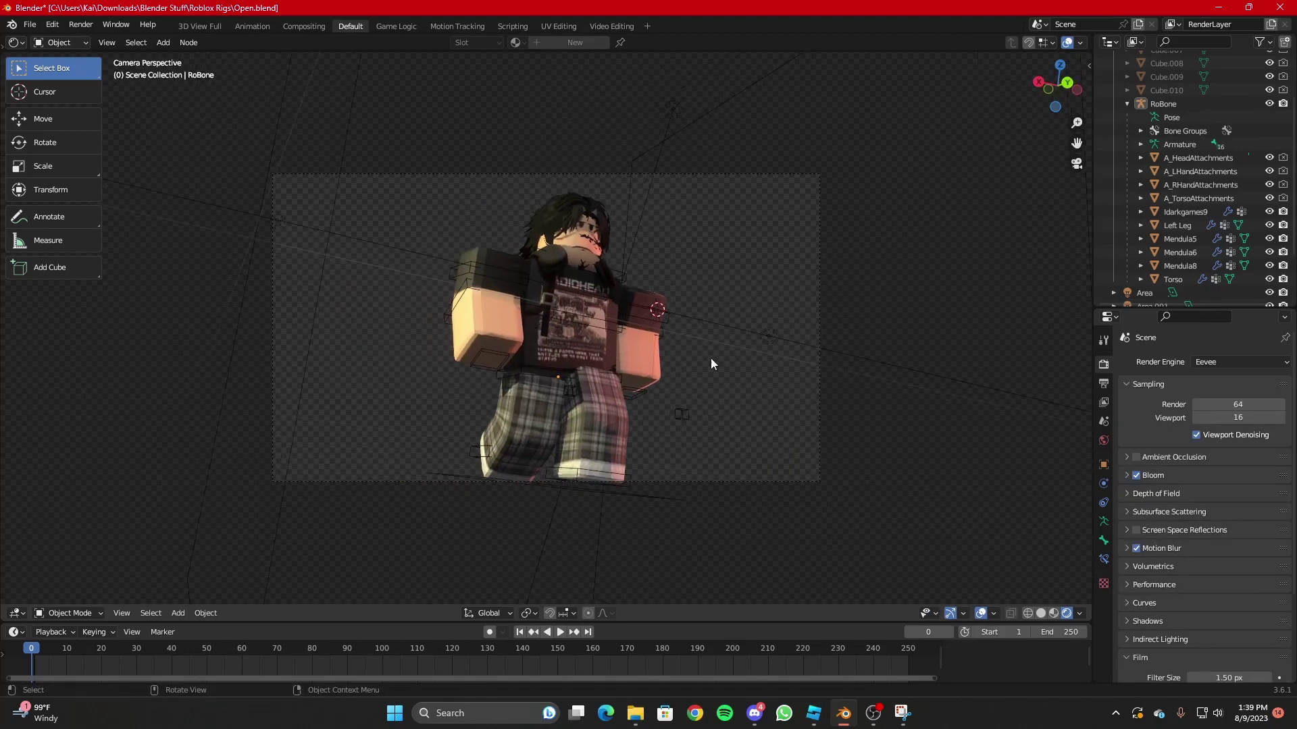
key("ctrl+shift+z")
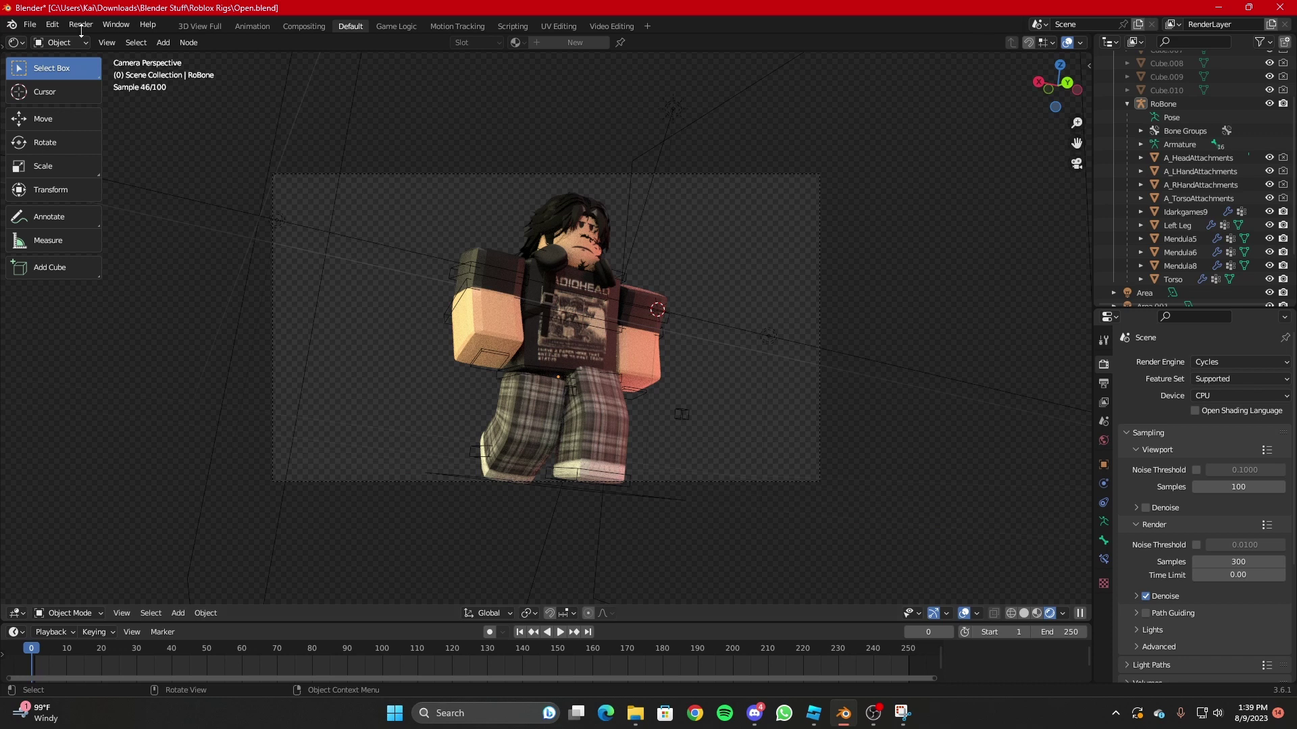
Render the camera view as a still image.
left_click(80, 26)
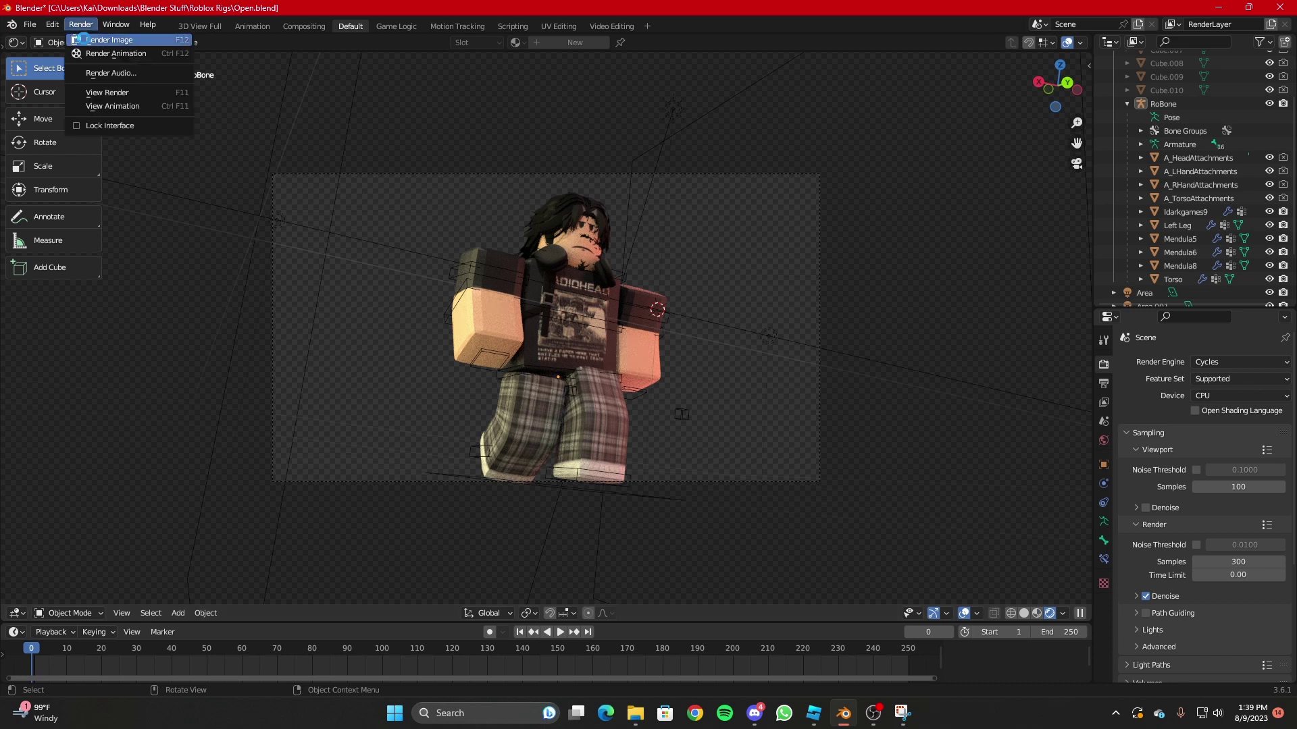
left_click(81, 39)
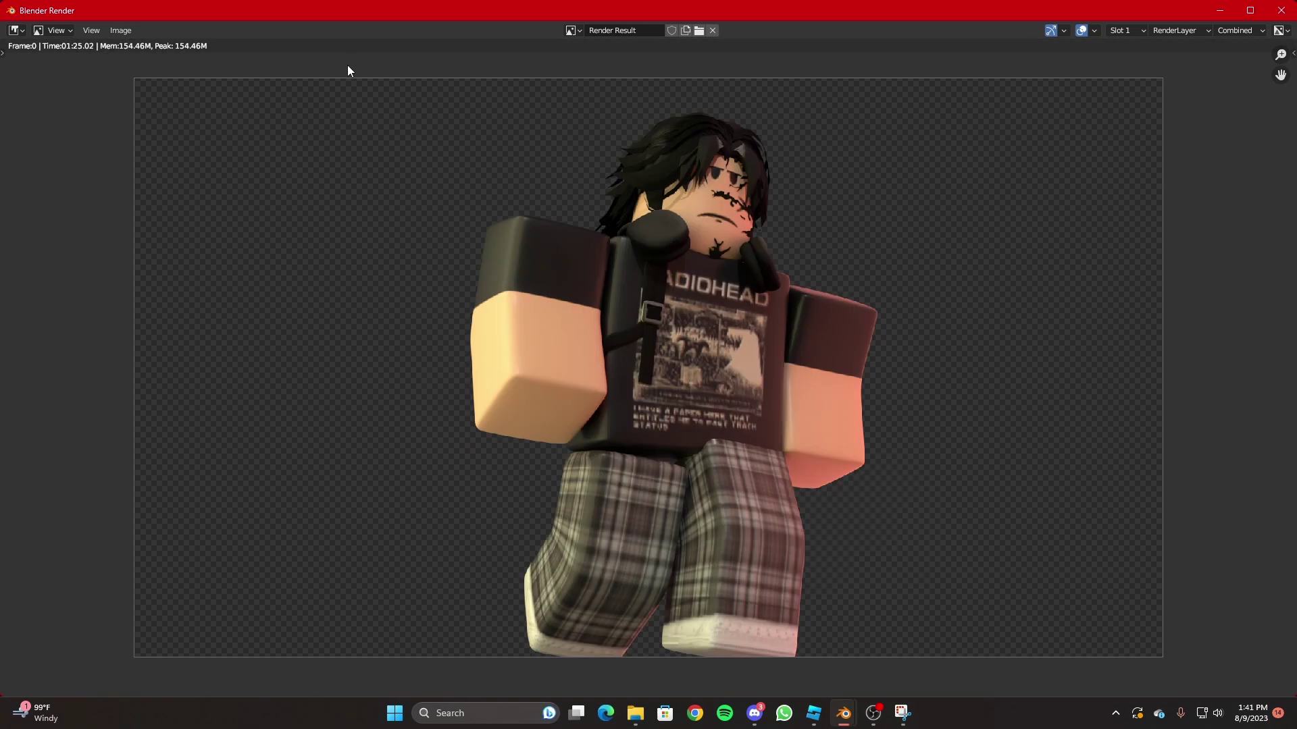
Save the rendered image as K41_RO in the Finished Rendering folder inside Downloads\Blender Stuff.
left_click(130, 35)
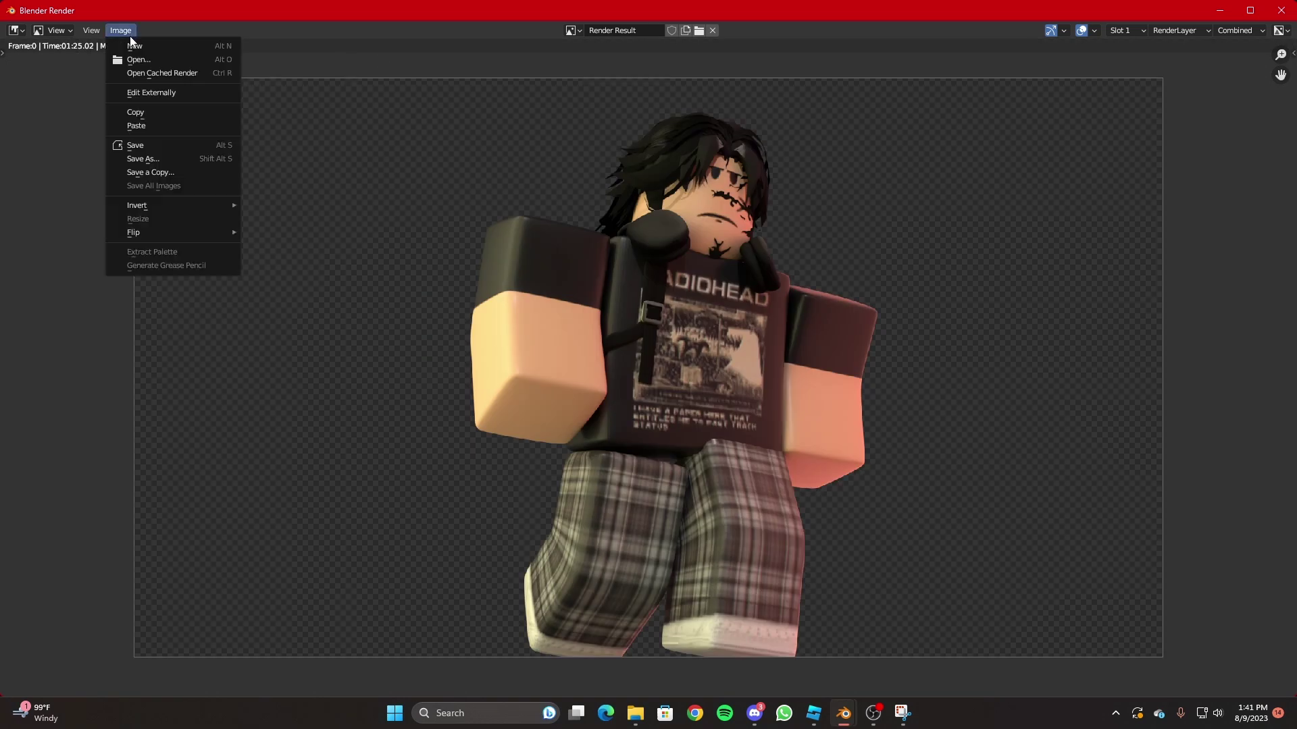
left_click(140, 154)
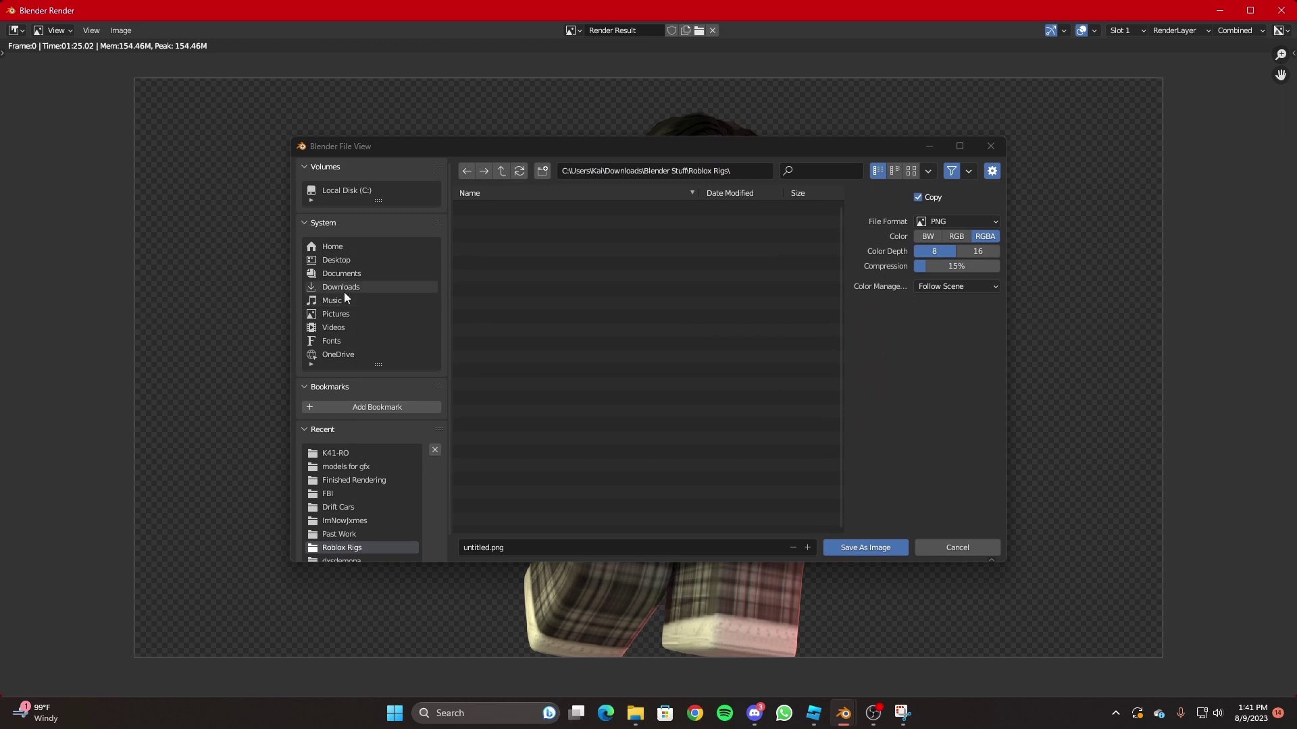
left_click(355, 289)
left_click(549, 236)
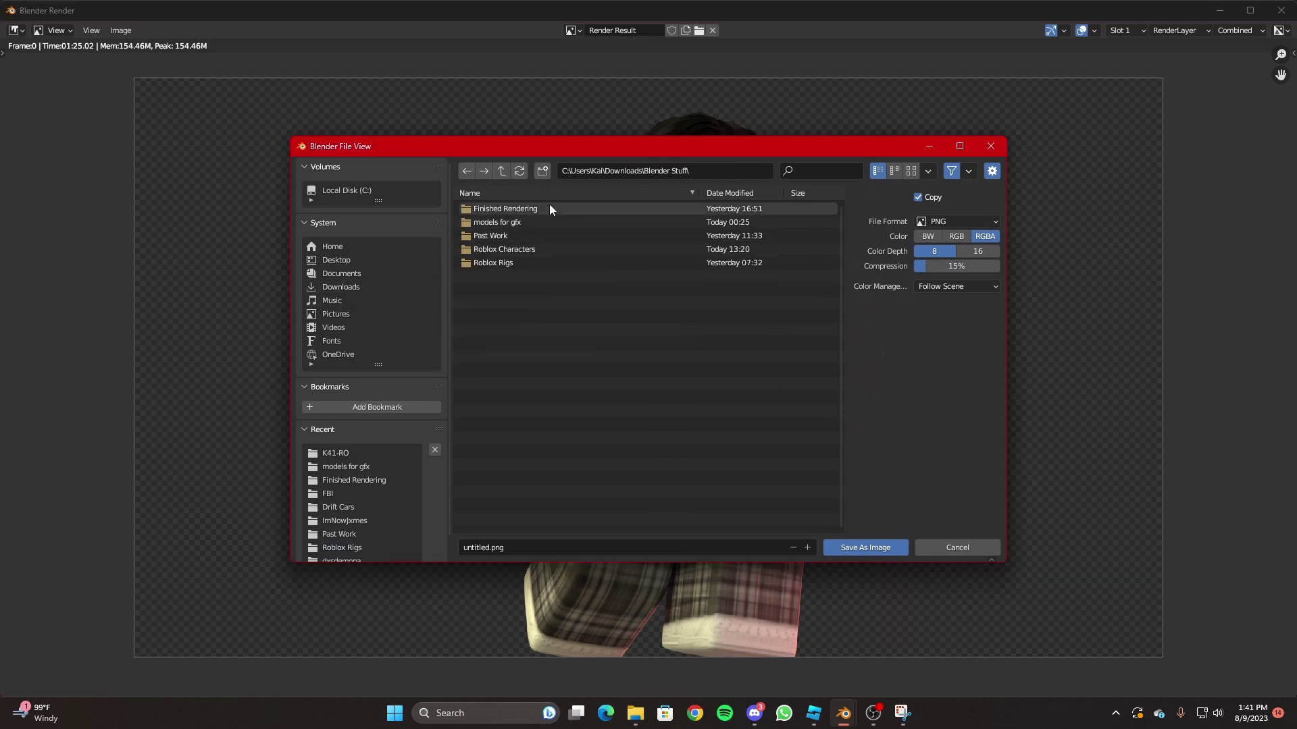
left_click(549, 207)
left_click(492, 548)
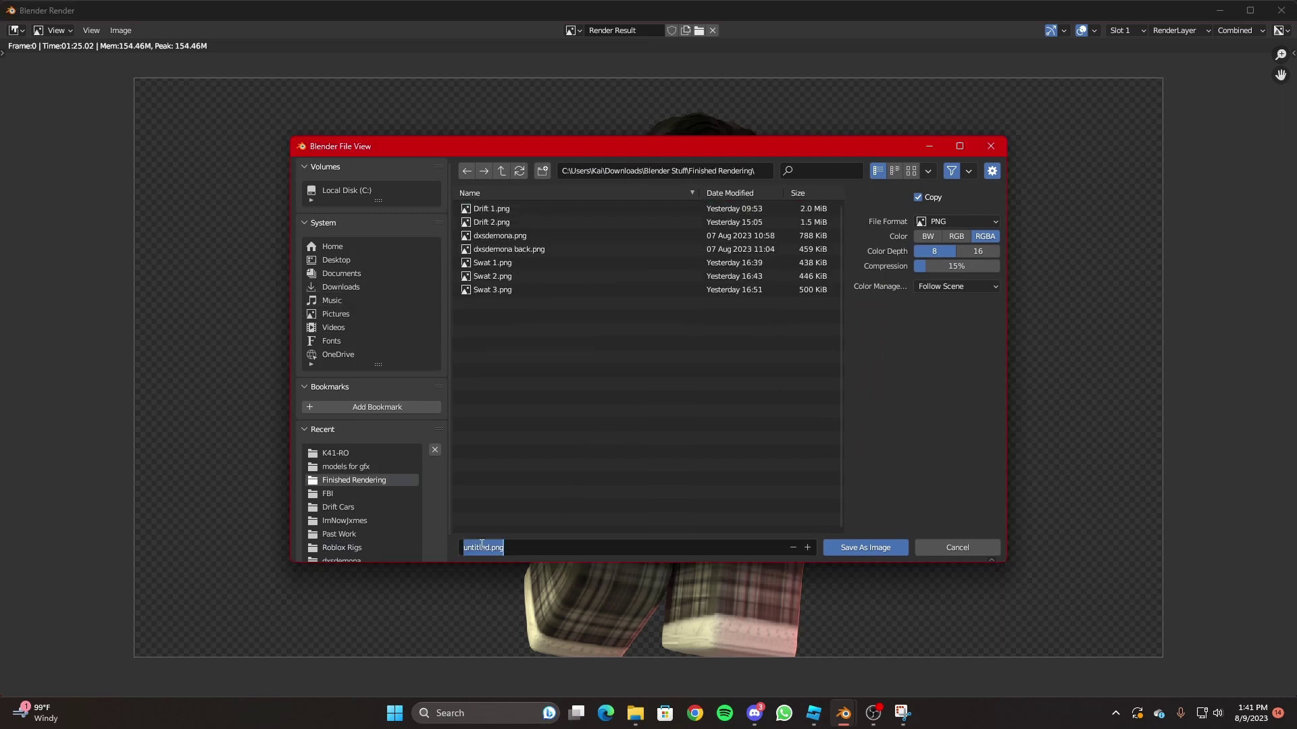
left_click(492, 548)
double_click(473, 547)
type("K41_RO")
left_click(878, 548)
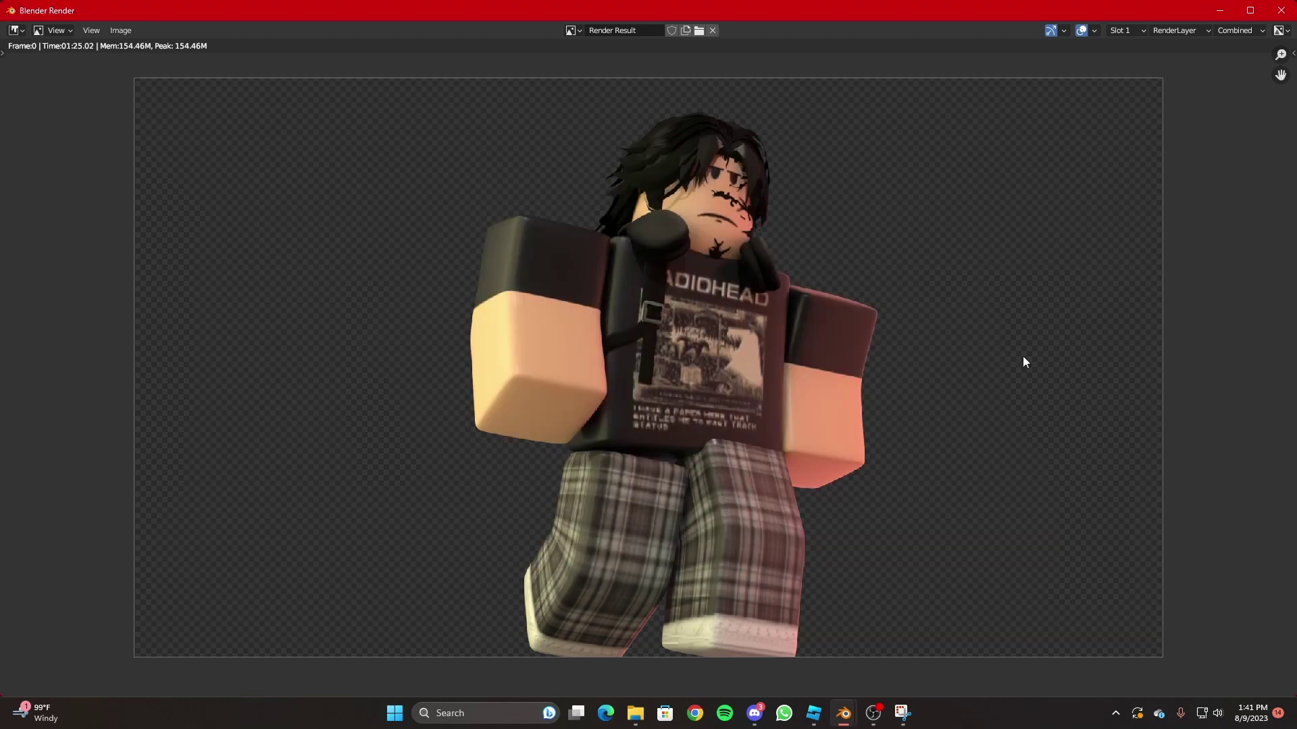